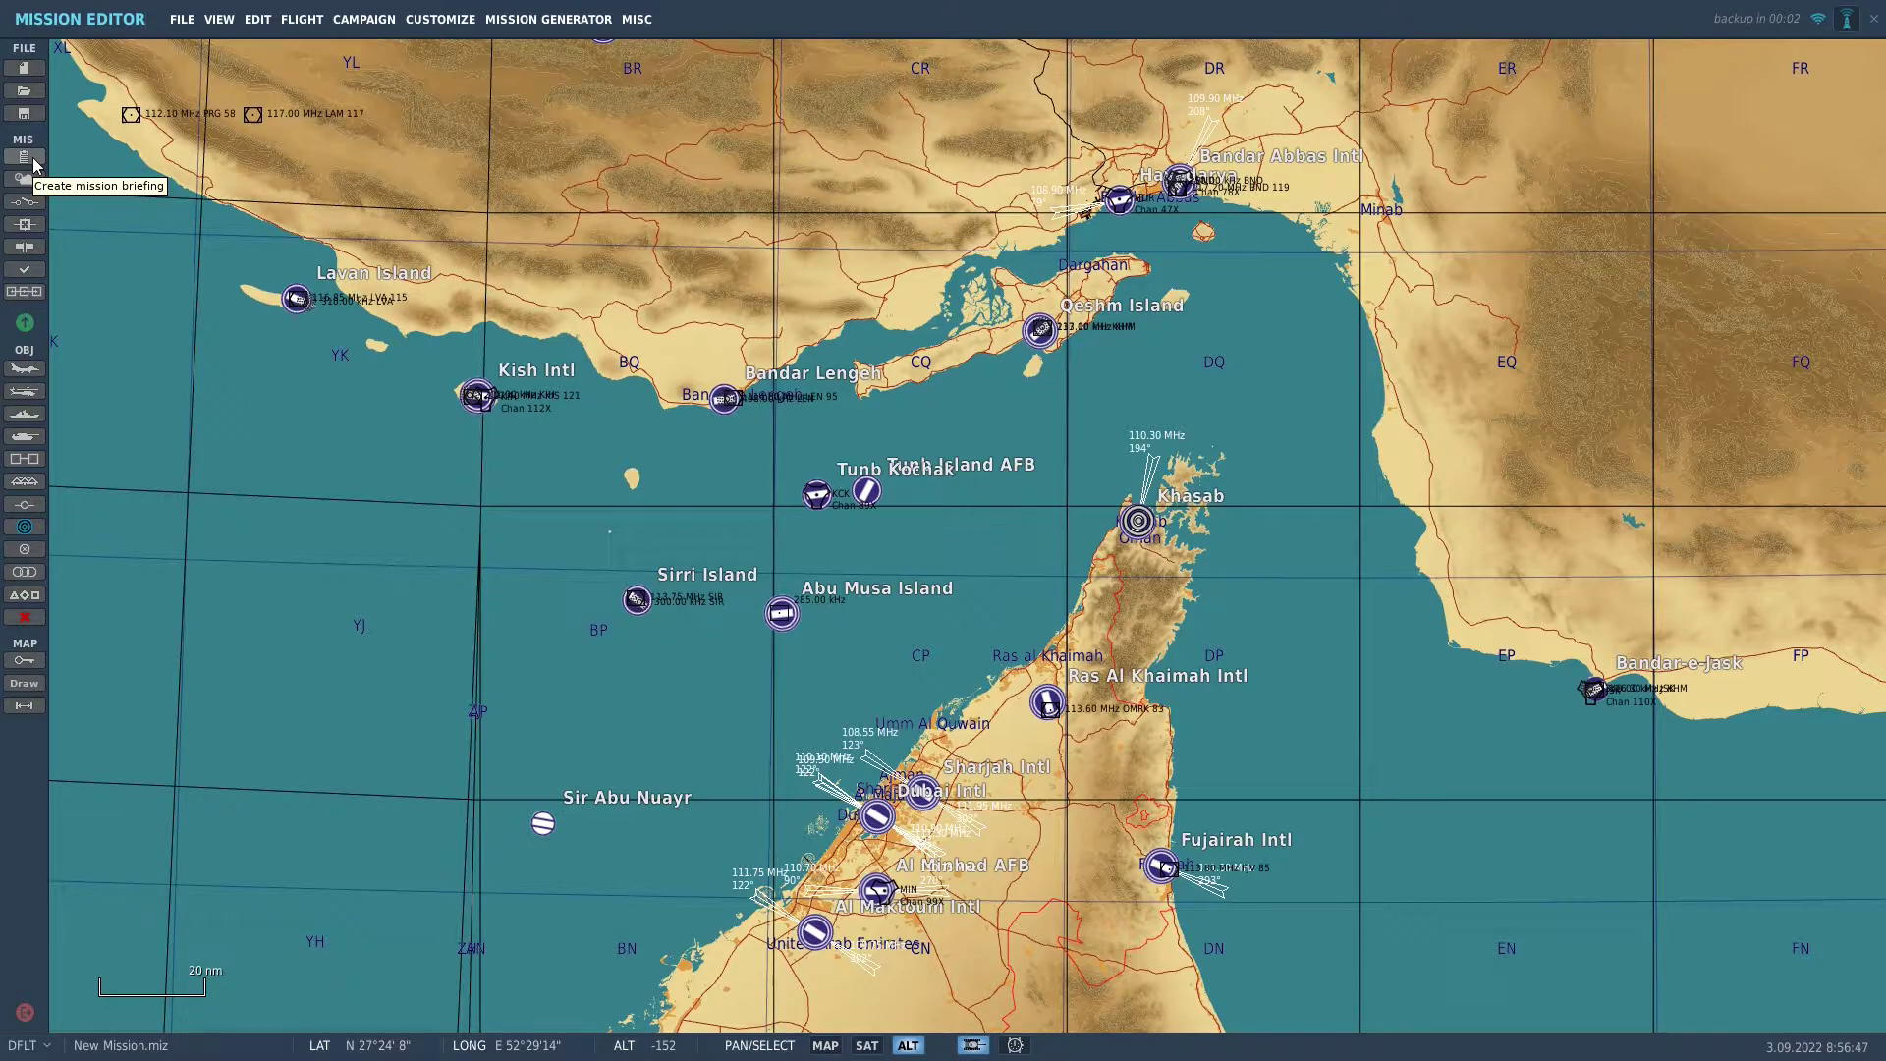
Look over the mission briefing, including the situation and the task descriptions for each coalition
left_click(34, 162)
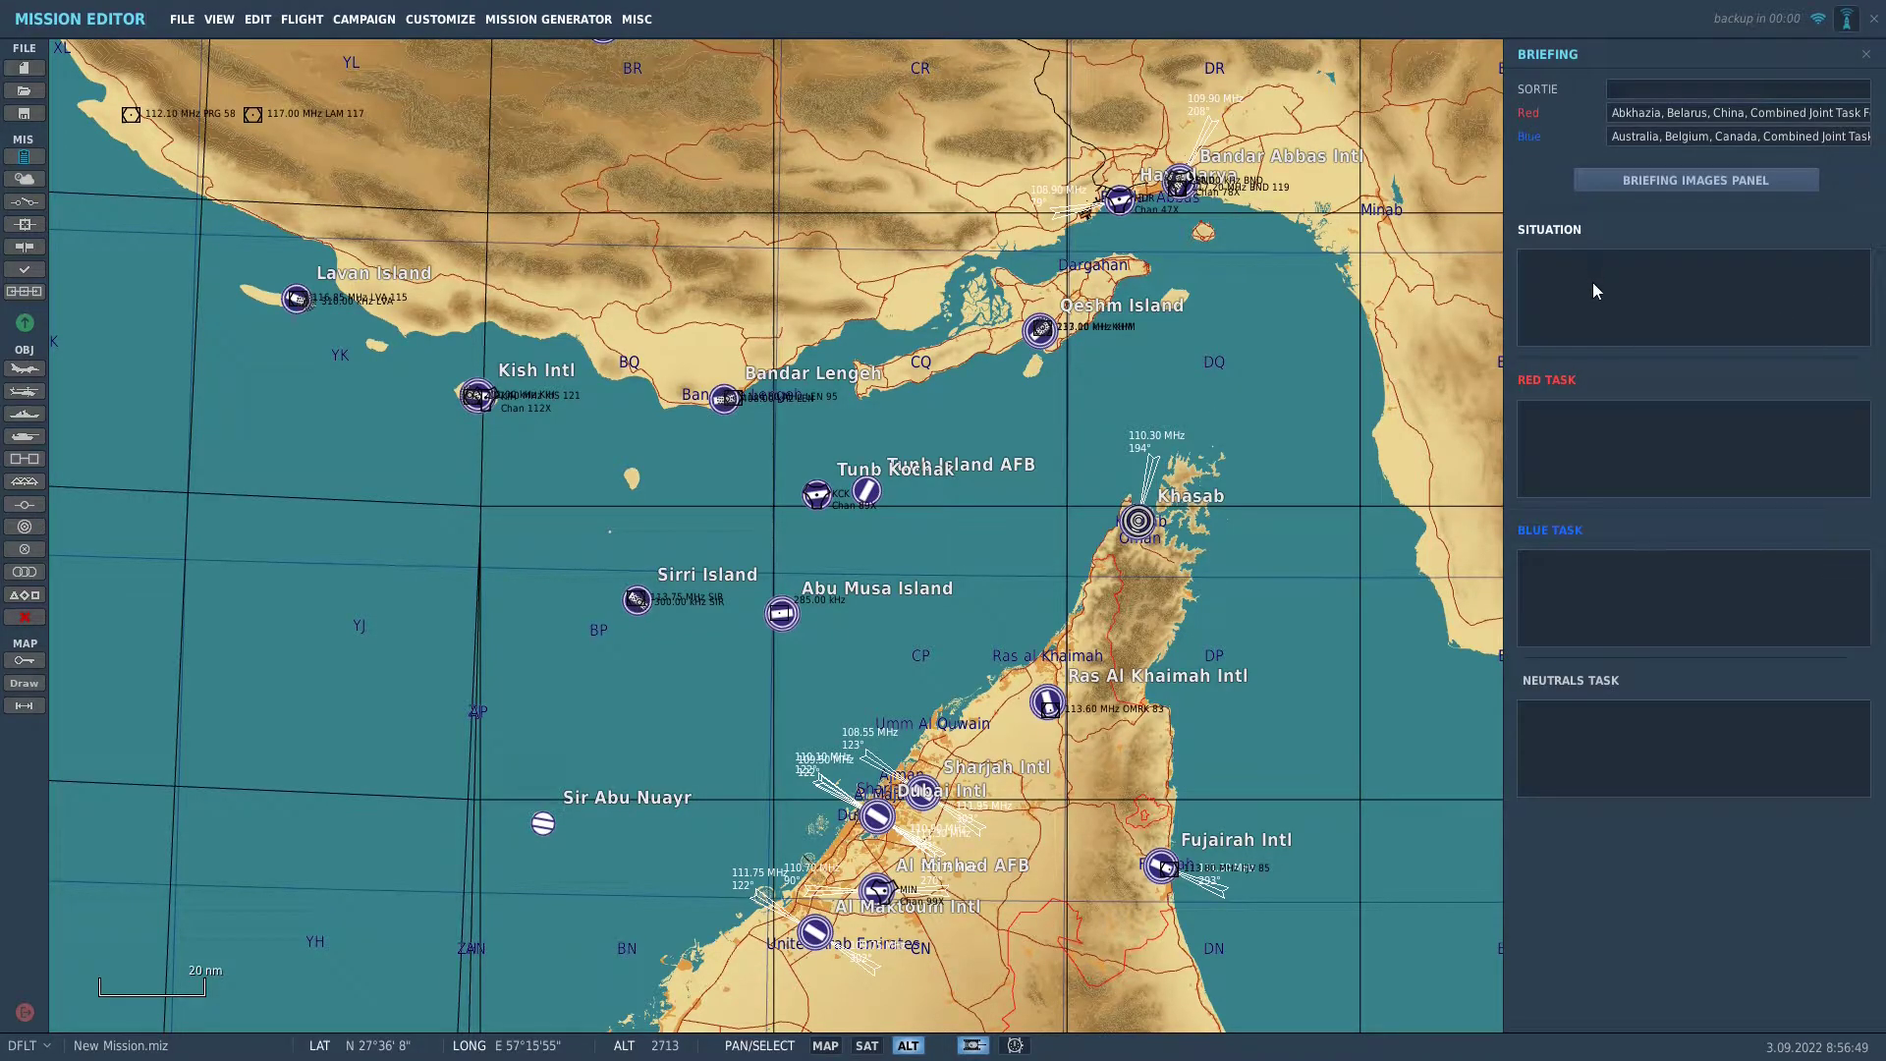
left_click(1556, 281)
left_click(24, 156)
Examine the mission's time and weather settings with the Sun And Moon details, and look over the trigger setup
left_click(25, 179)
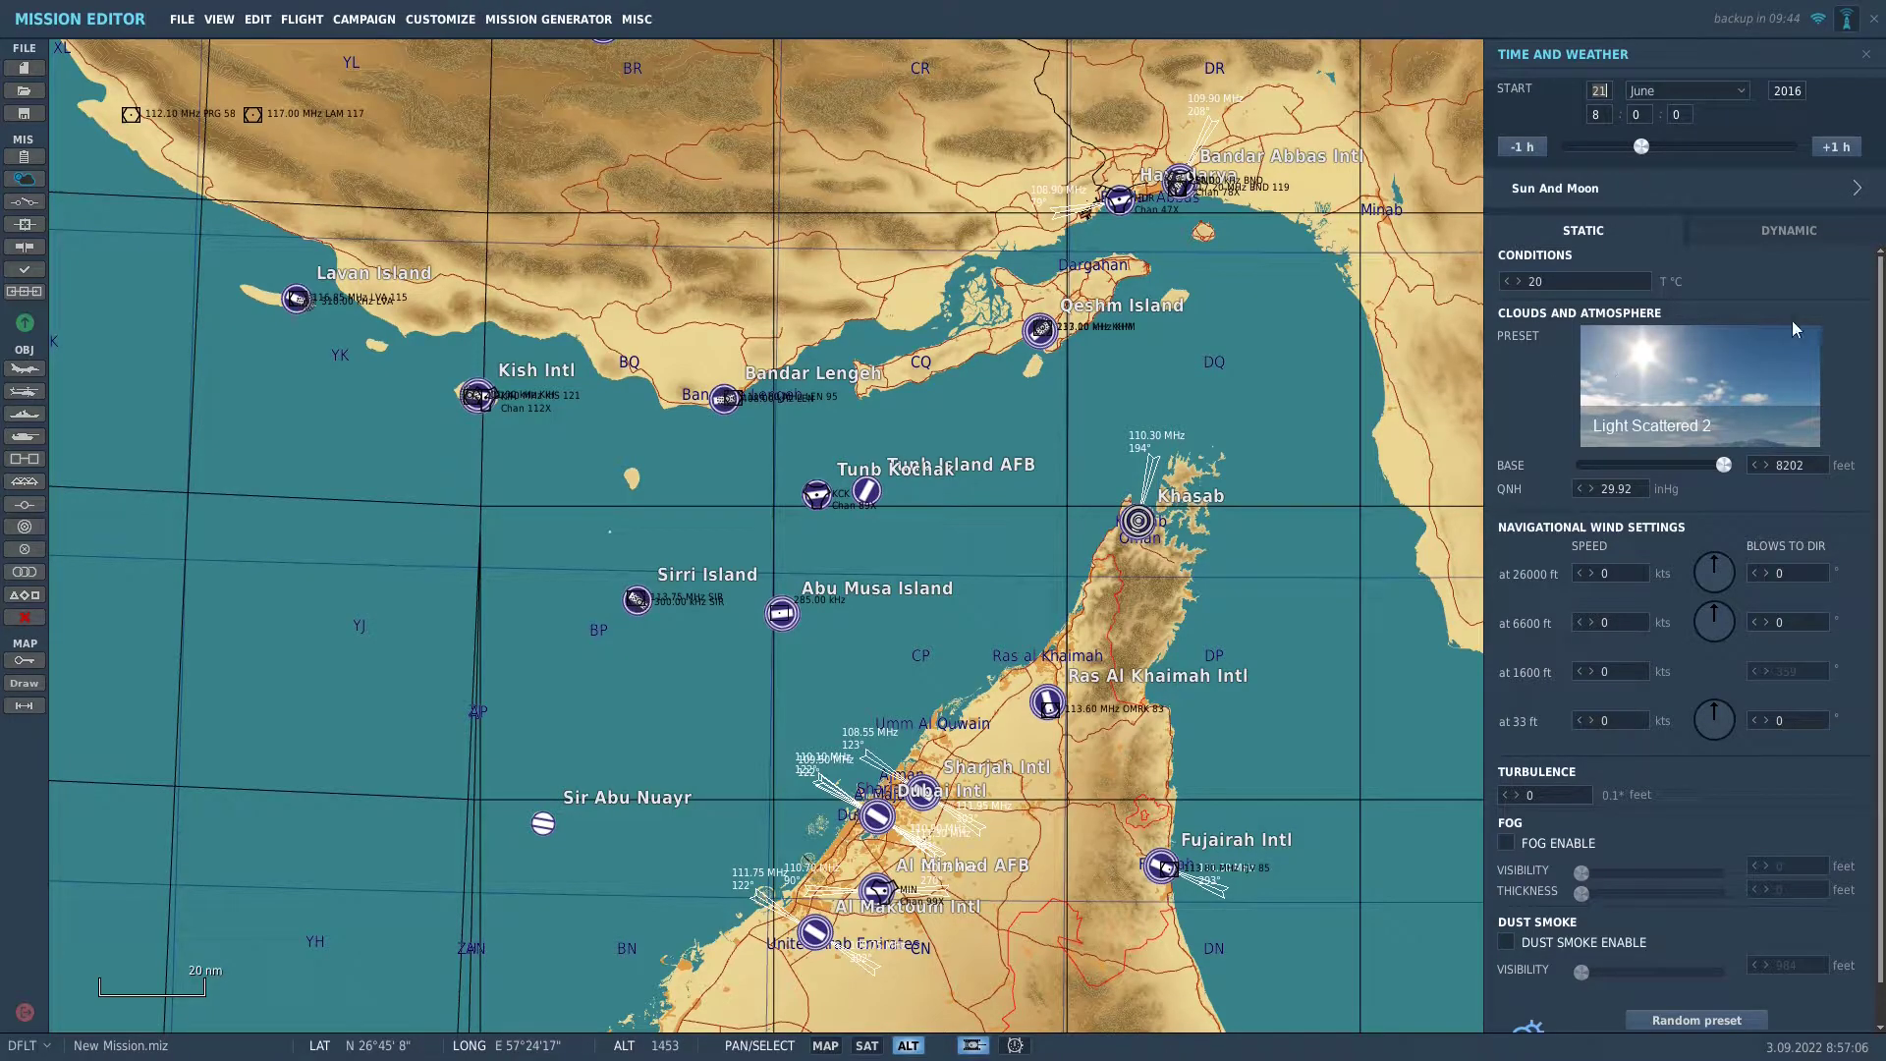
left_click(1642, 187)
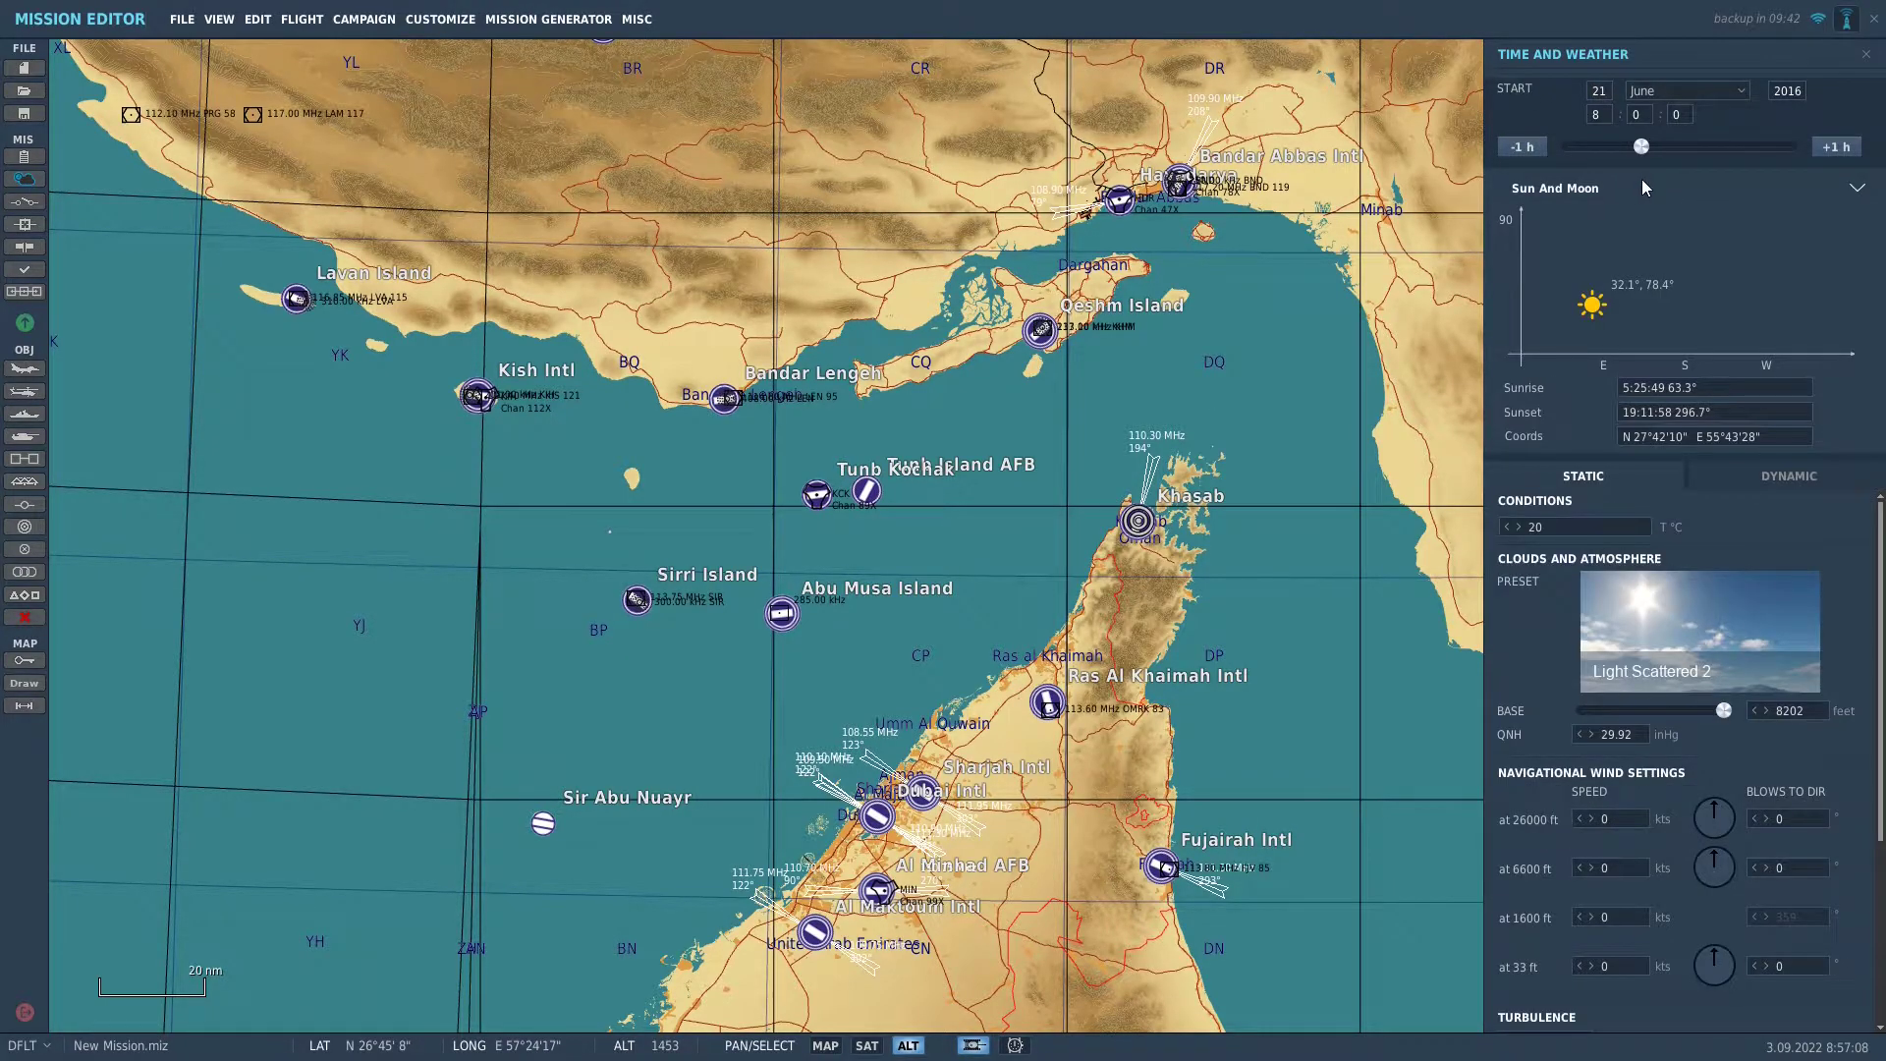
left_click(1641, 181)
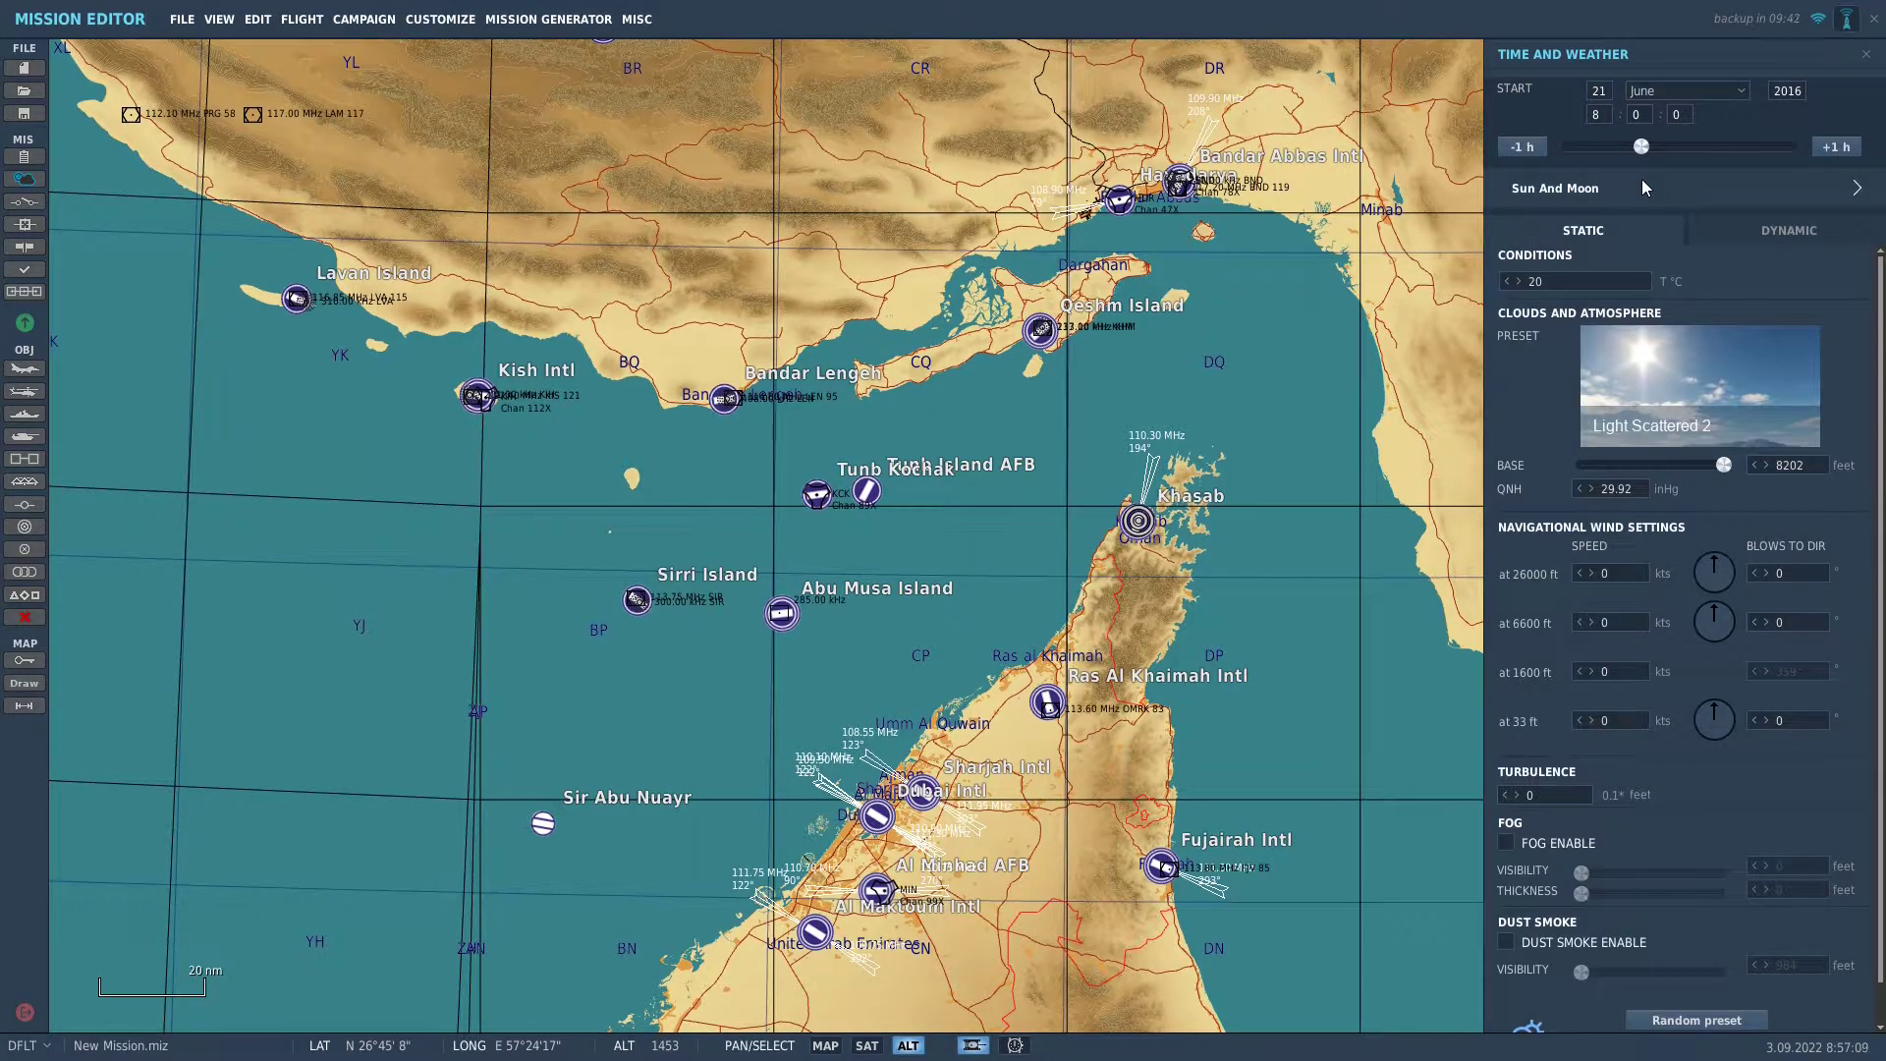
left_click(40, 196)
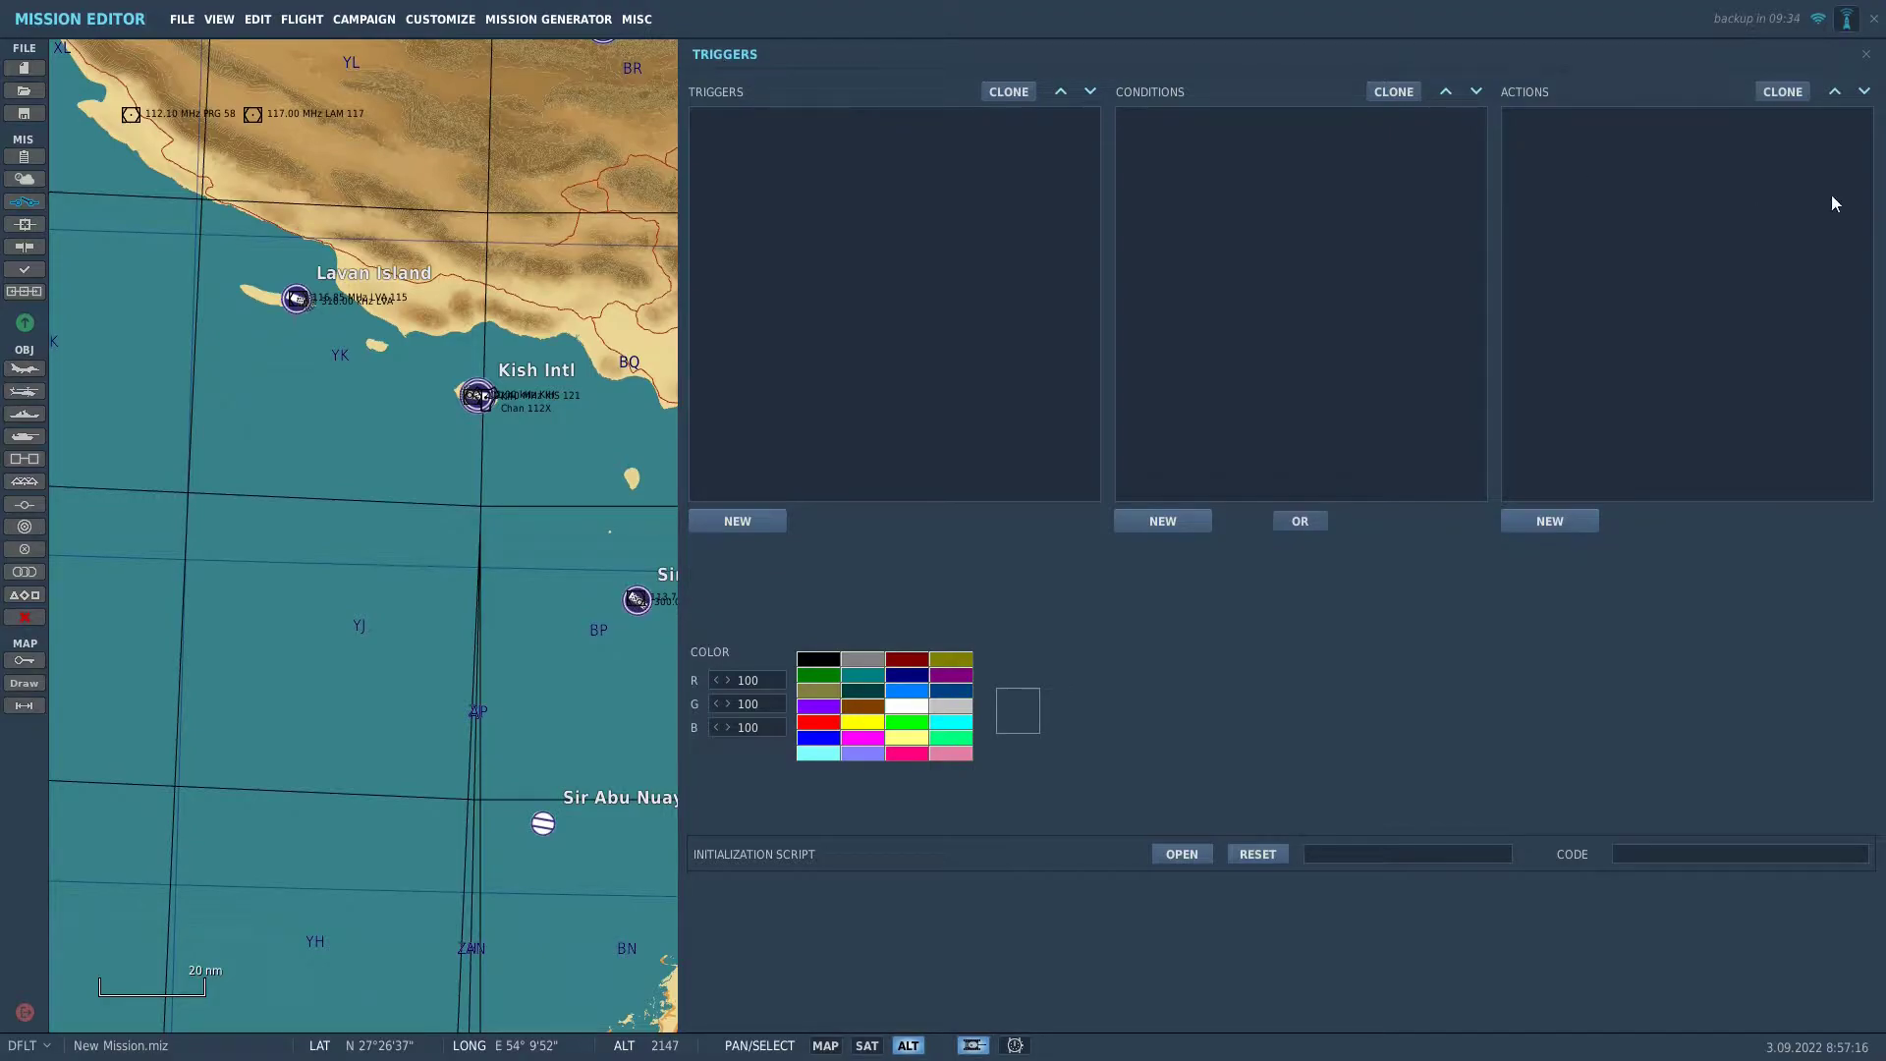
left_click(1867, 55)
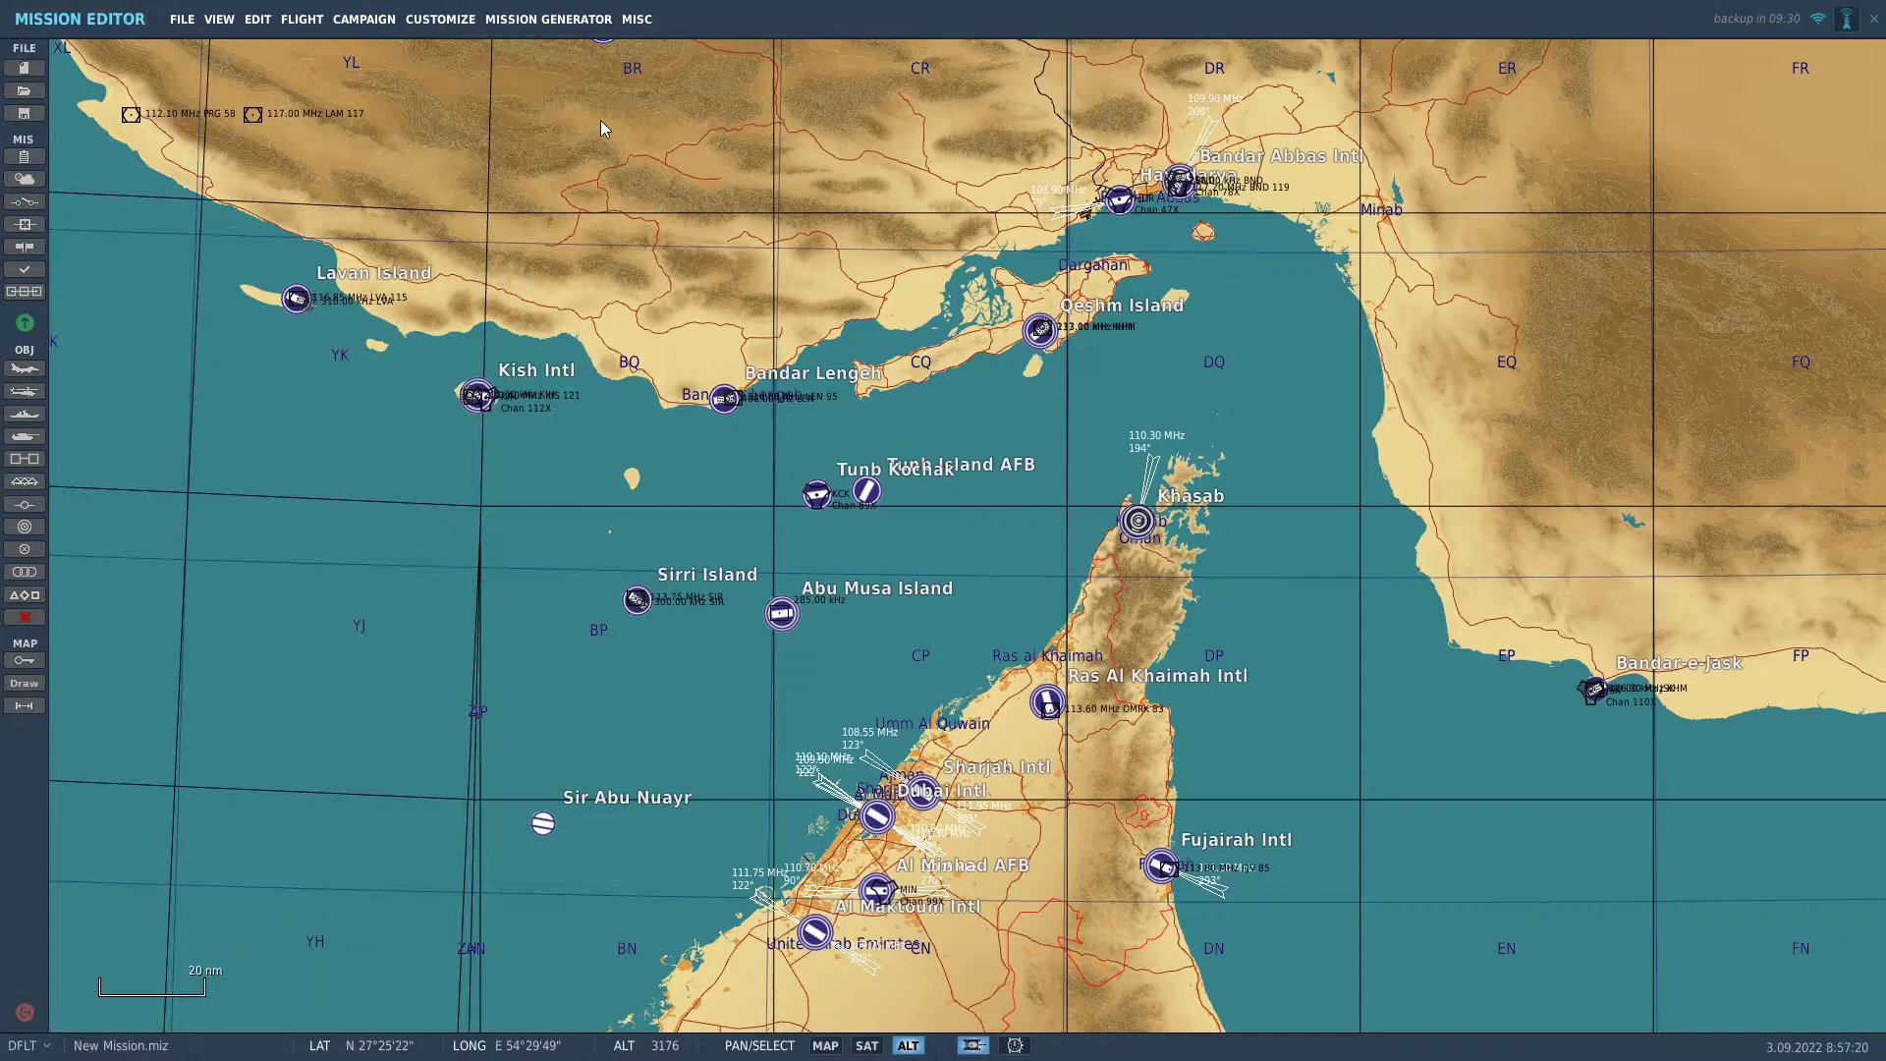
Look over the mission goals and the battlefield commander roles with their password settings
left_click(25, 225)
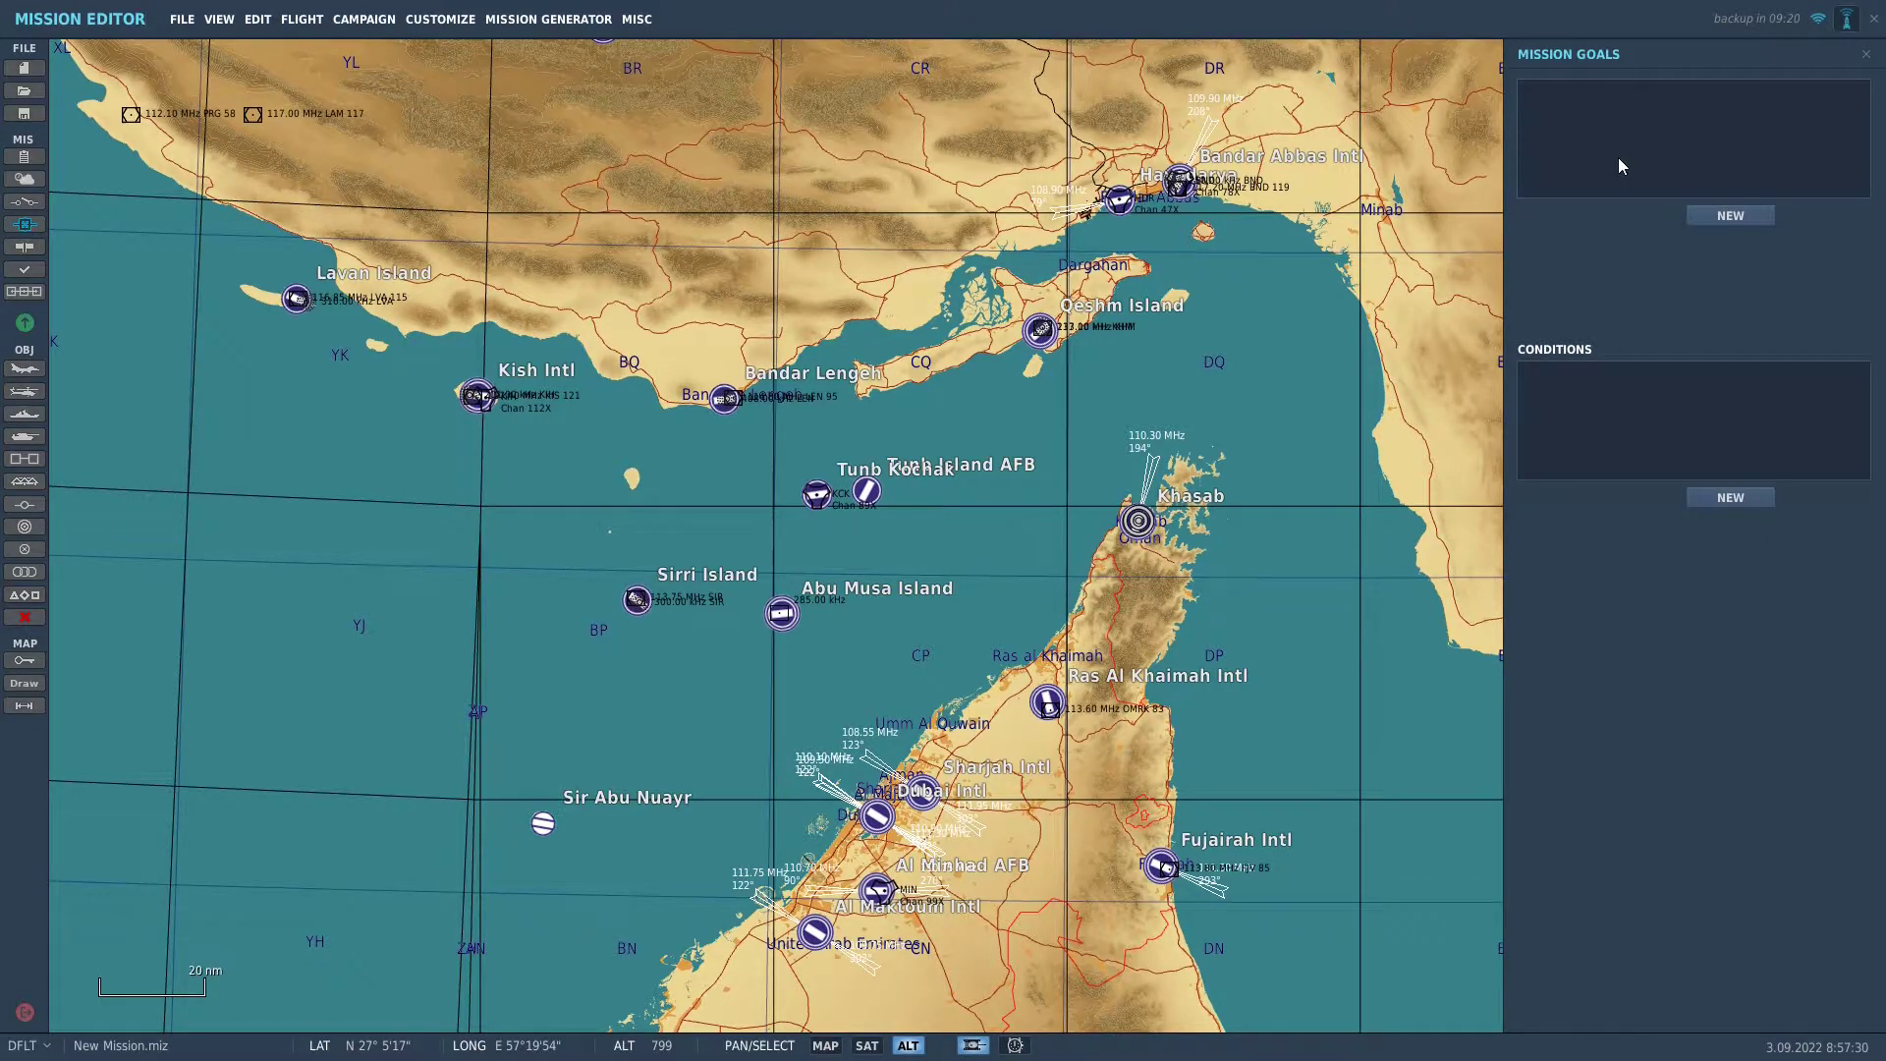
left_click(1867, 56)
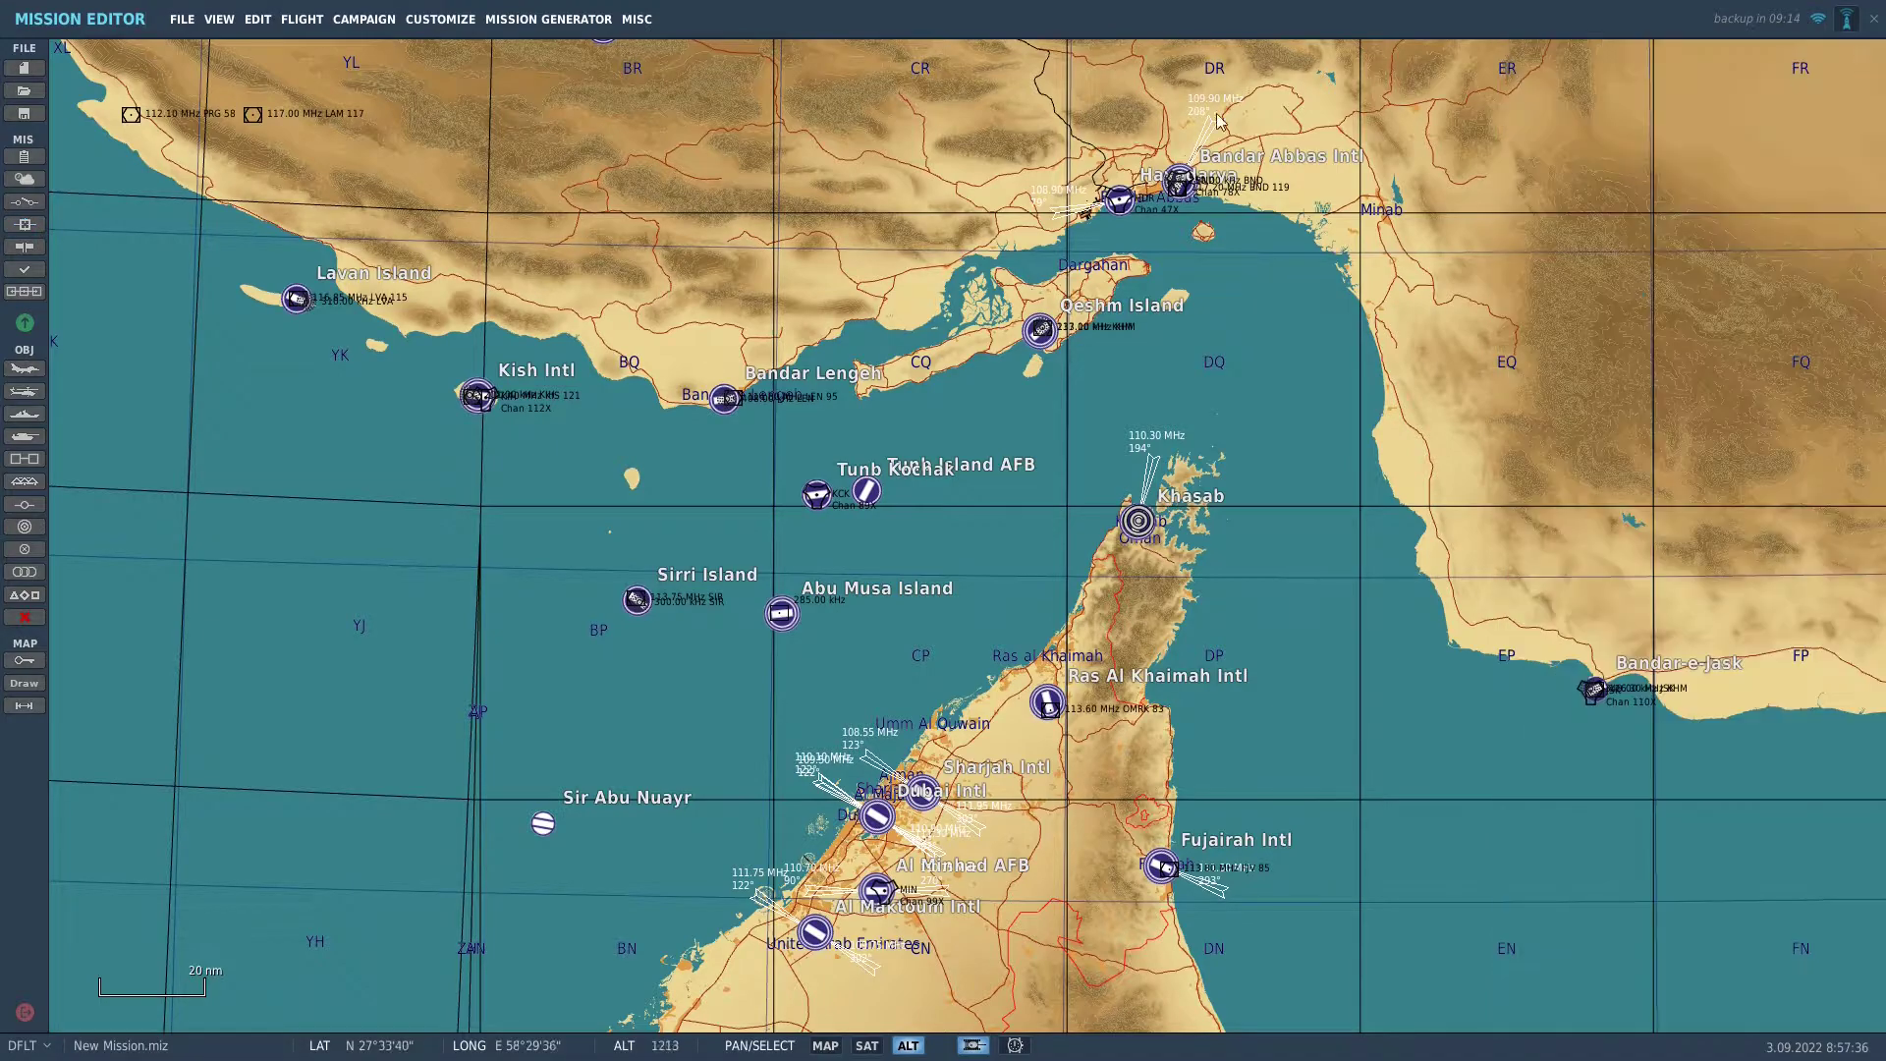
left_click(24, 247)
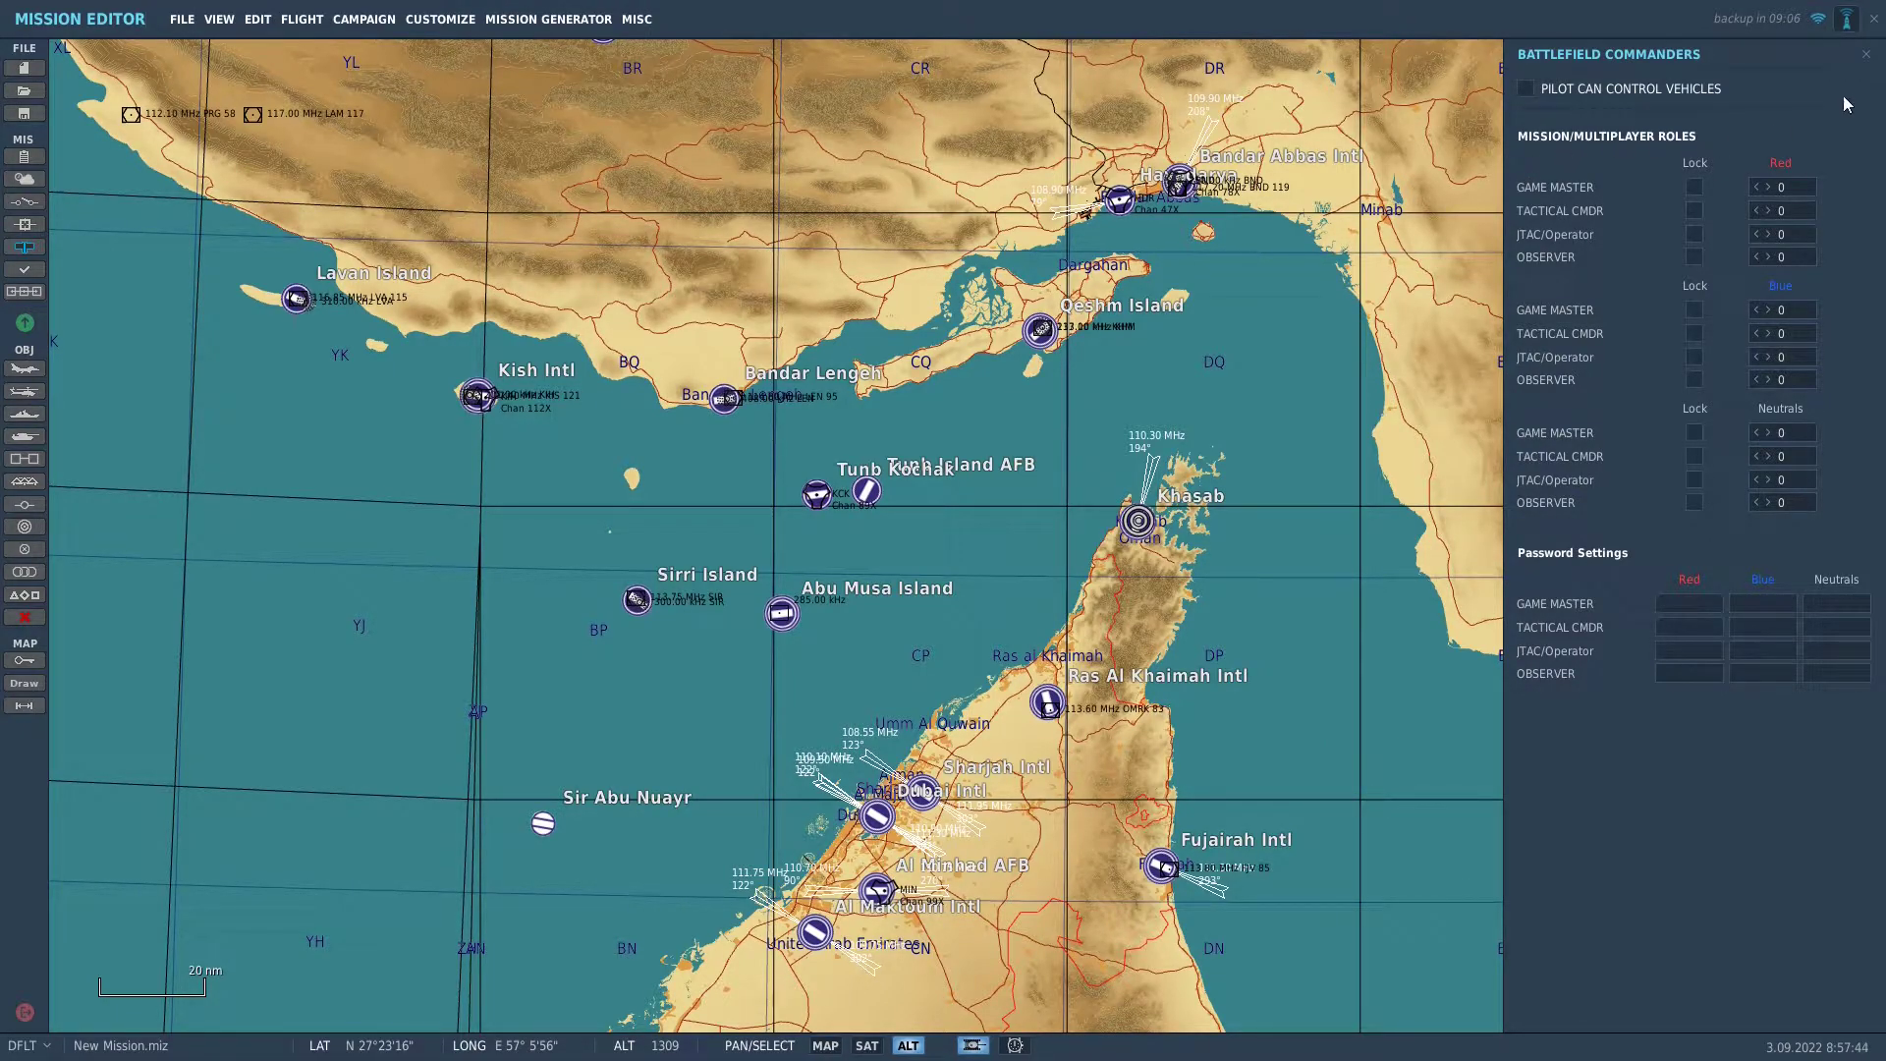
left_click(1866, 54)
Try enforcing F10 View Options and Labels in the mission options, restoring each one
left_click(25, 272)
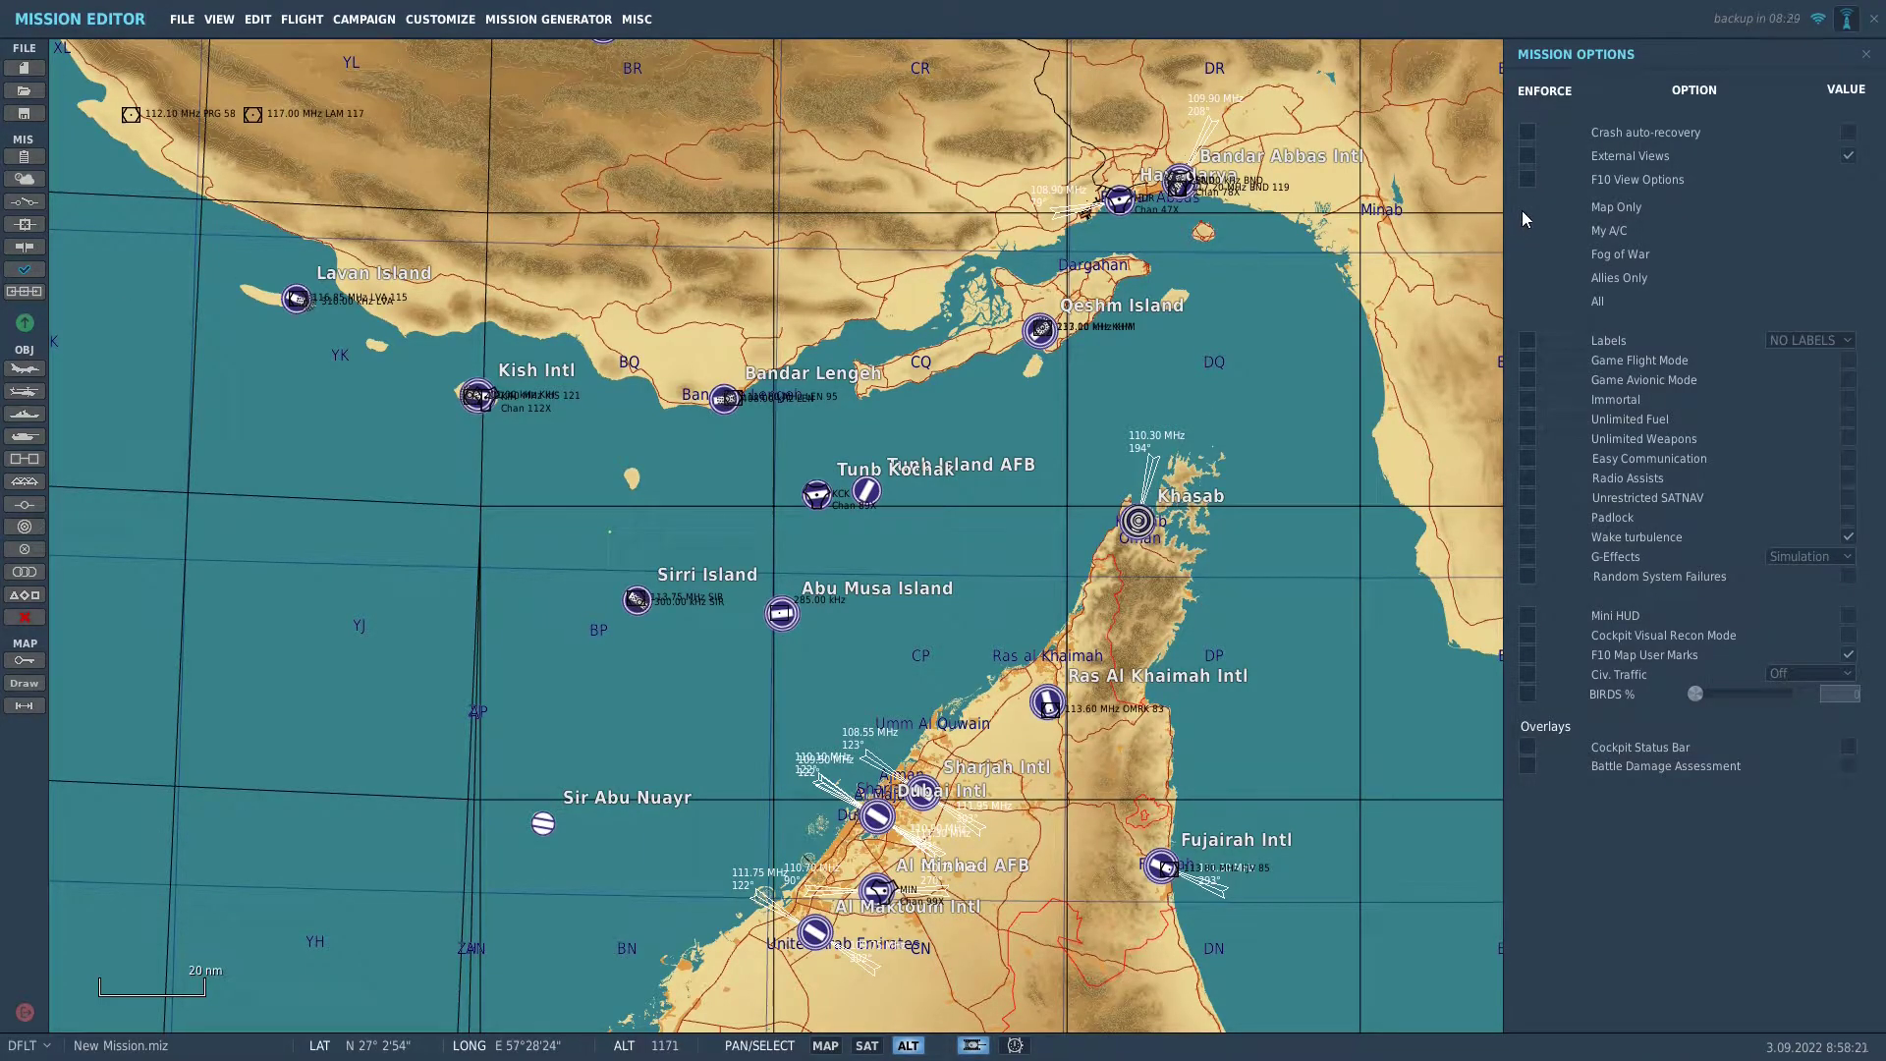
left_click(1527, 180)
left_click(1526, 180)
left_click(1527, 342)
left_click(1528, 342)
left_click(1866, 55)
Examine how countries are assigned to the red, neutral and blue coalitions
left_click(42, 291)
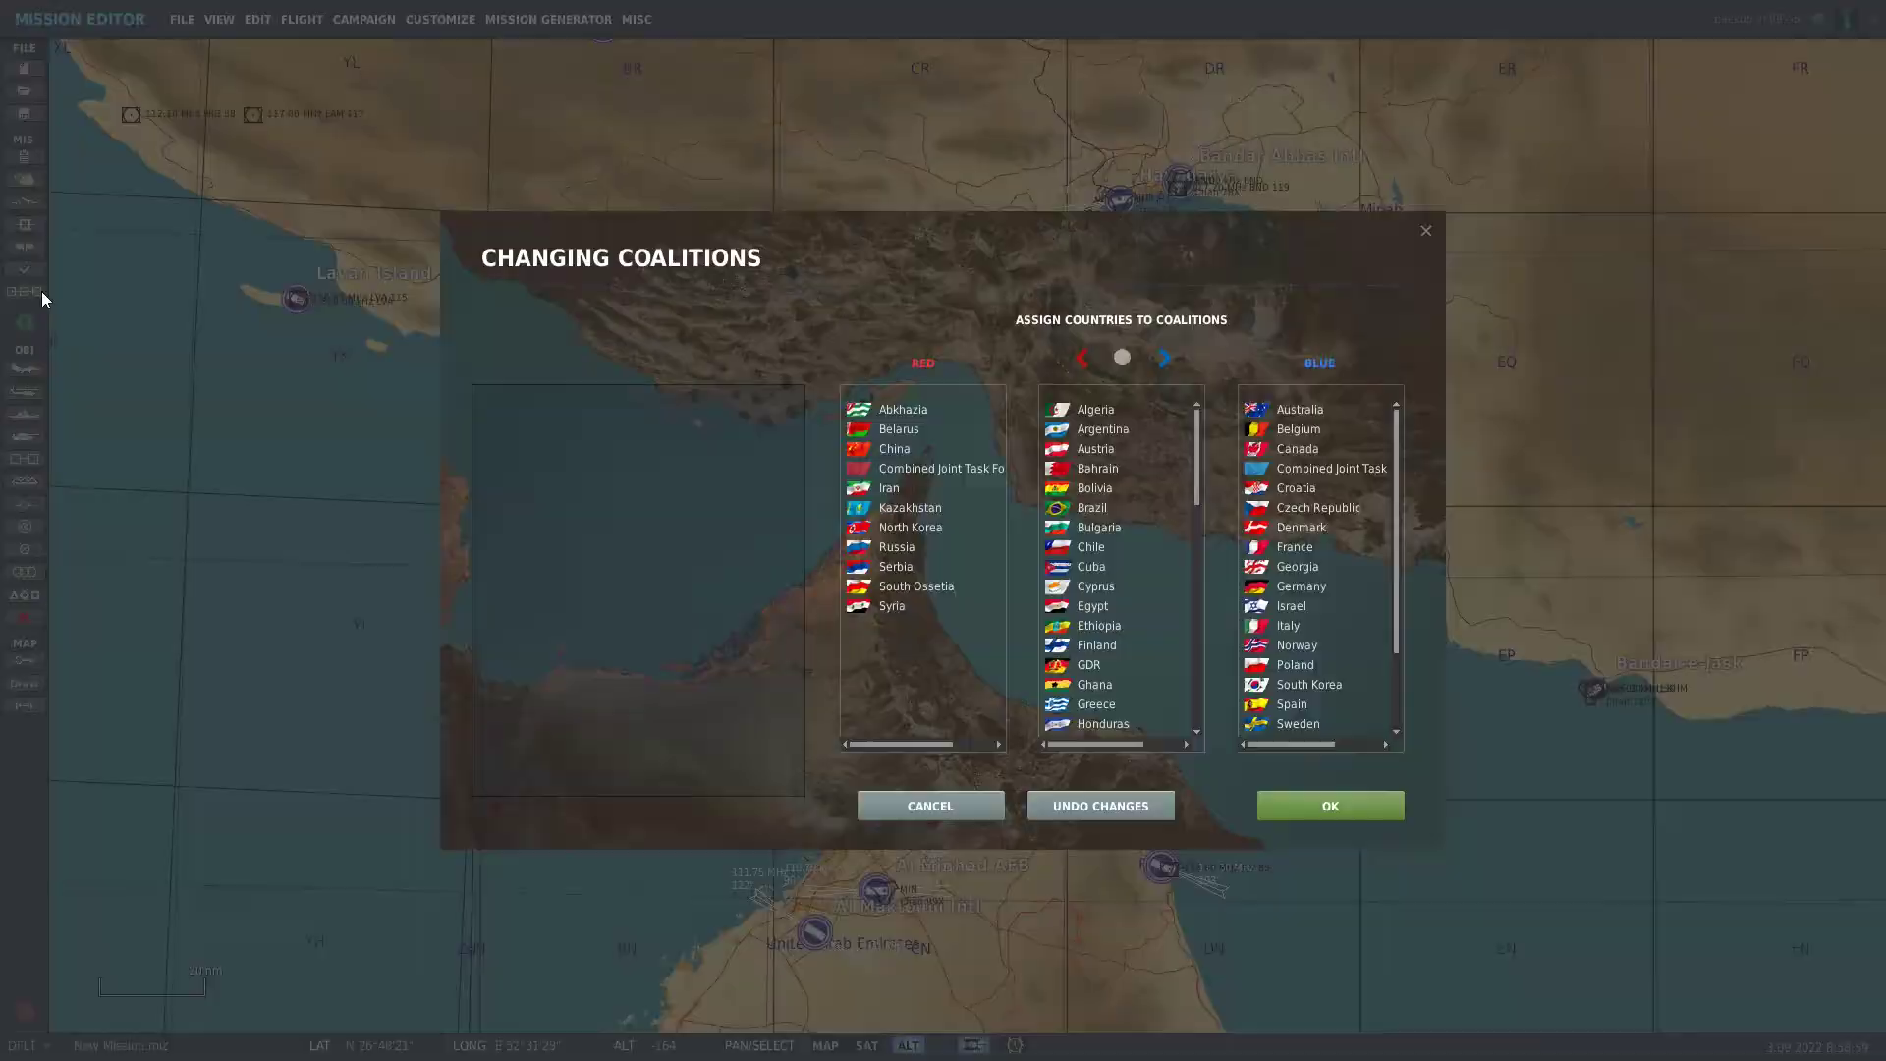
left_click(1425, 231)
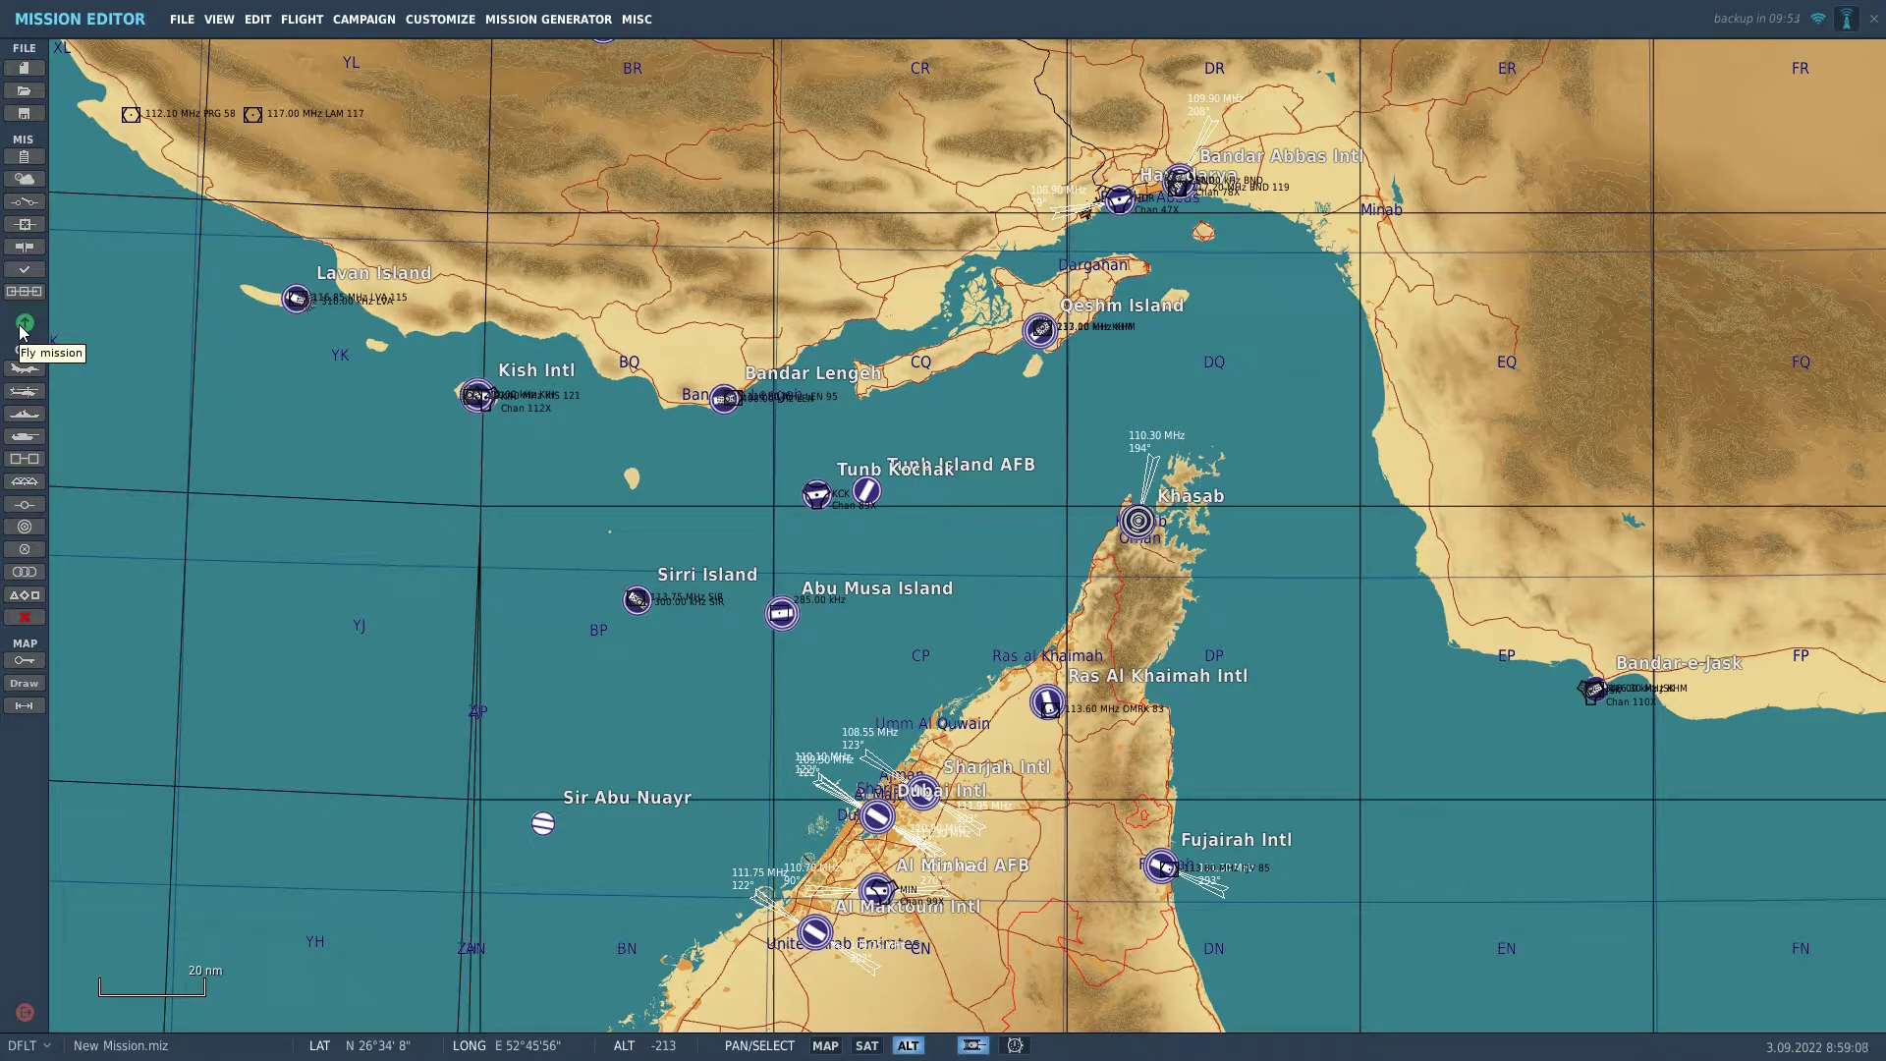
Look over the settings for adding an airplane group and a helicopter group without placing either
left_click(24, 369)
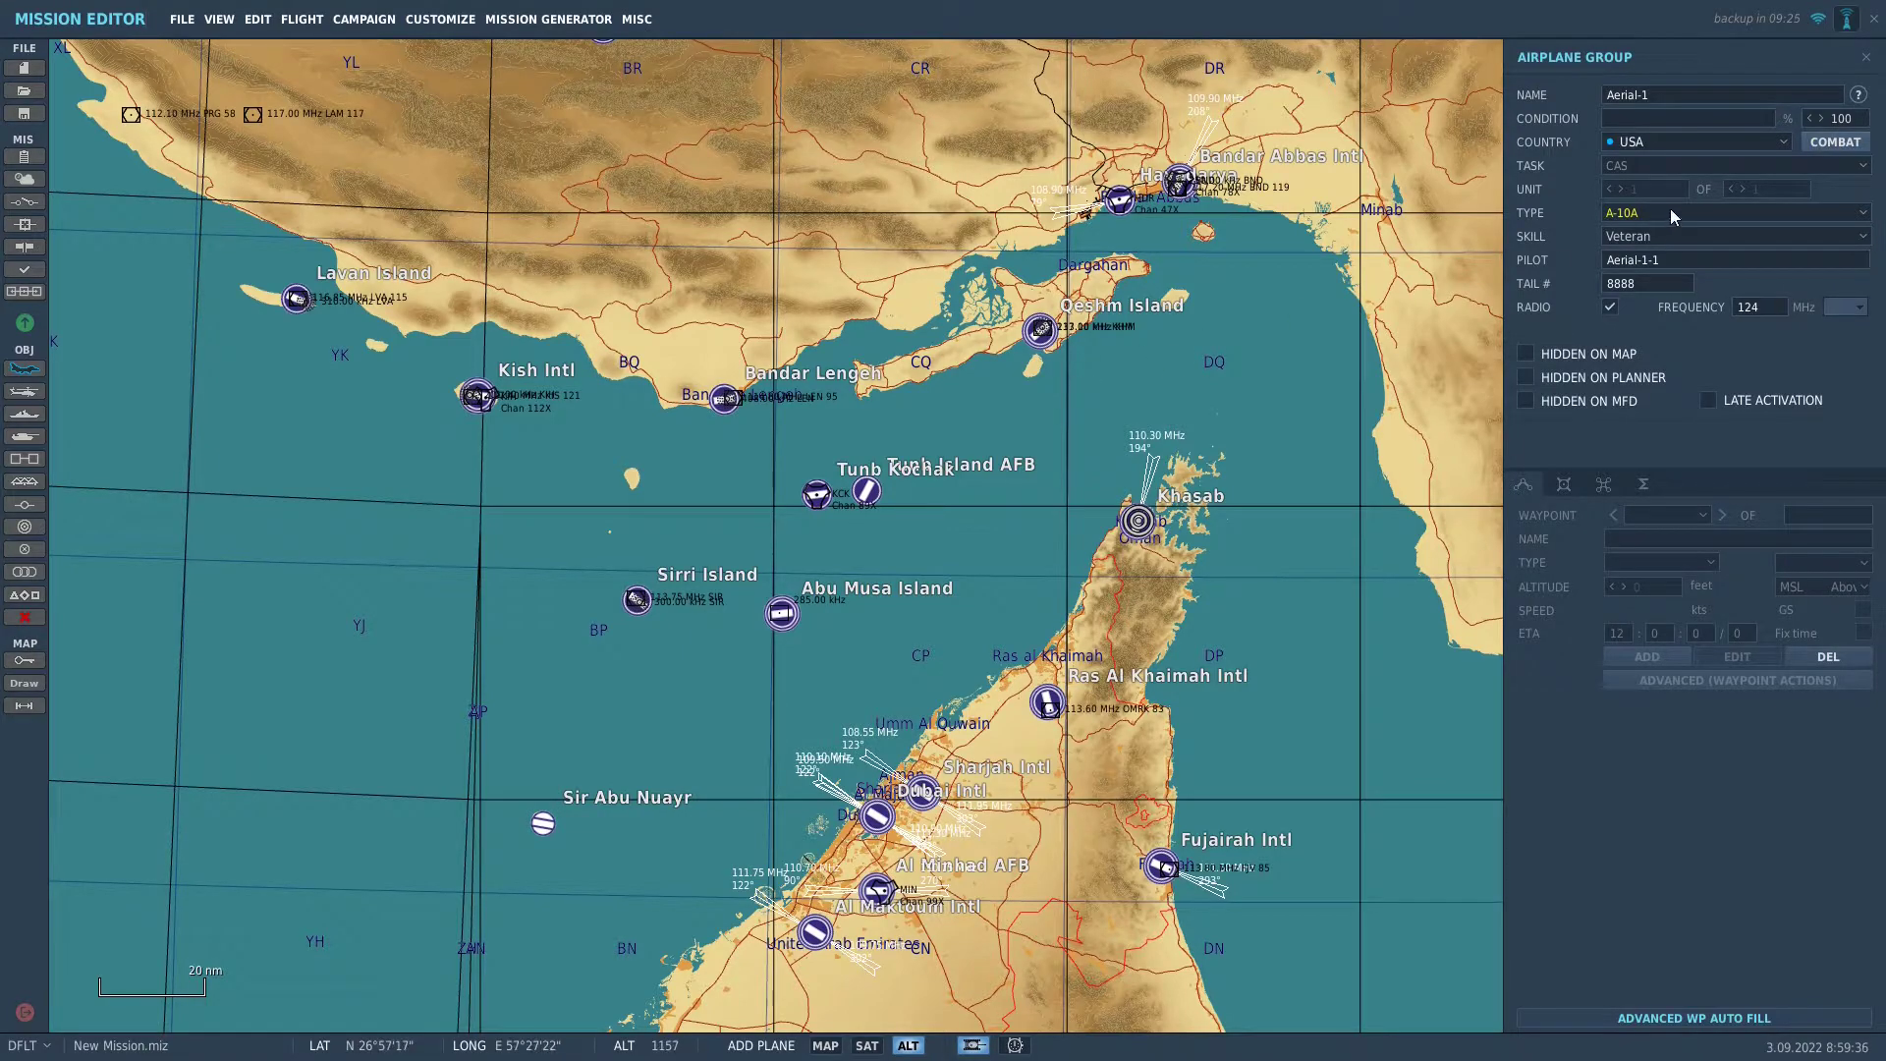
left_click(1869, 60)
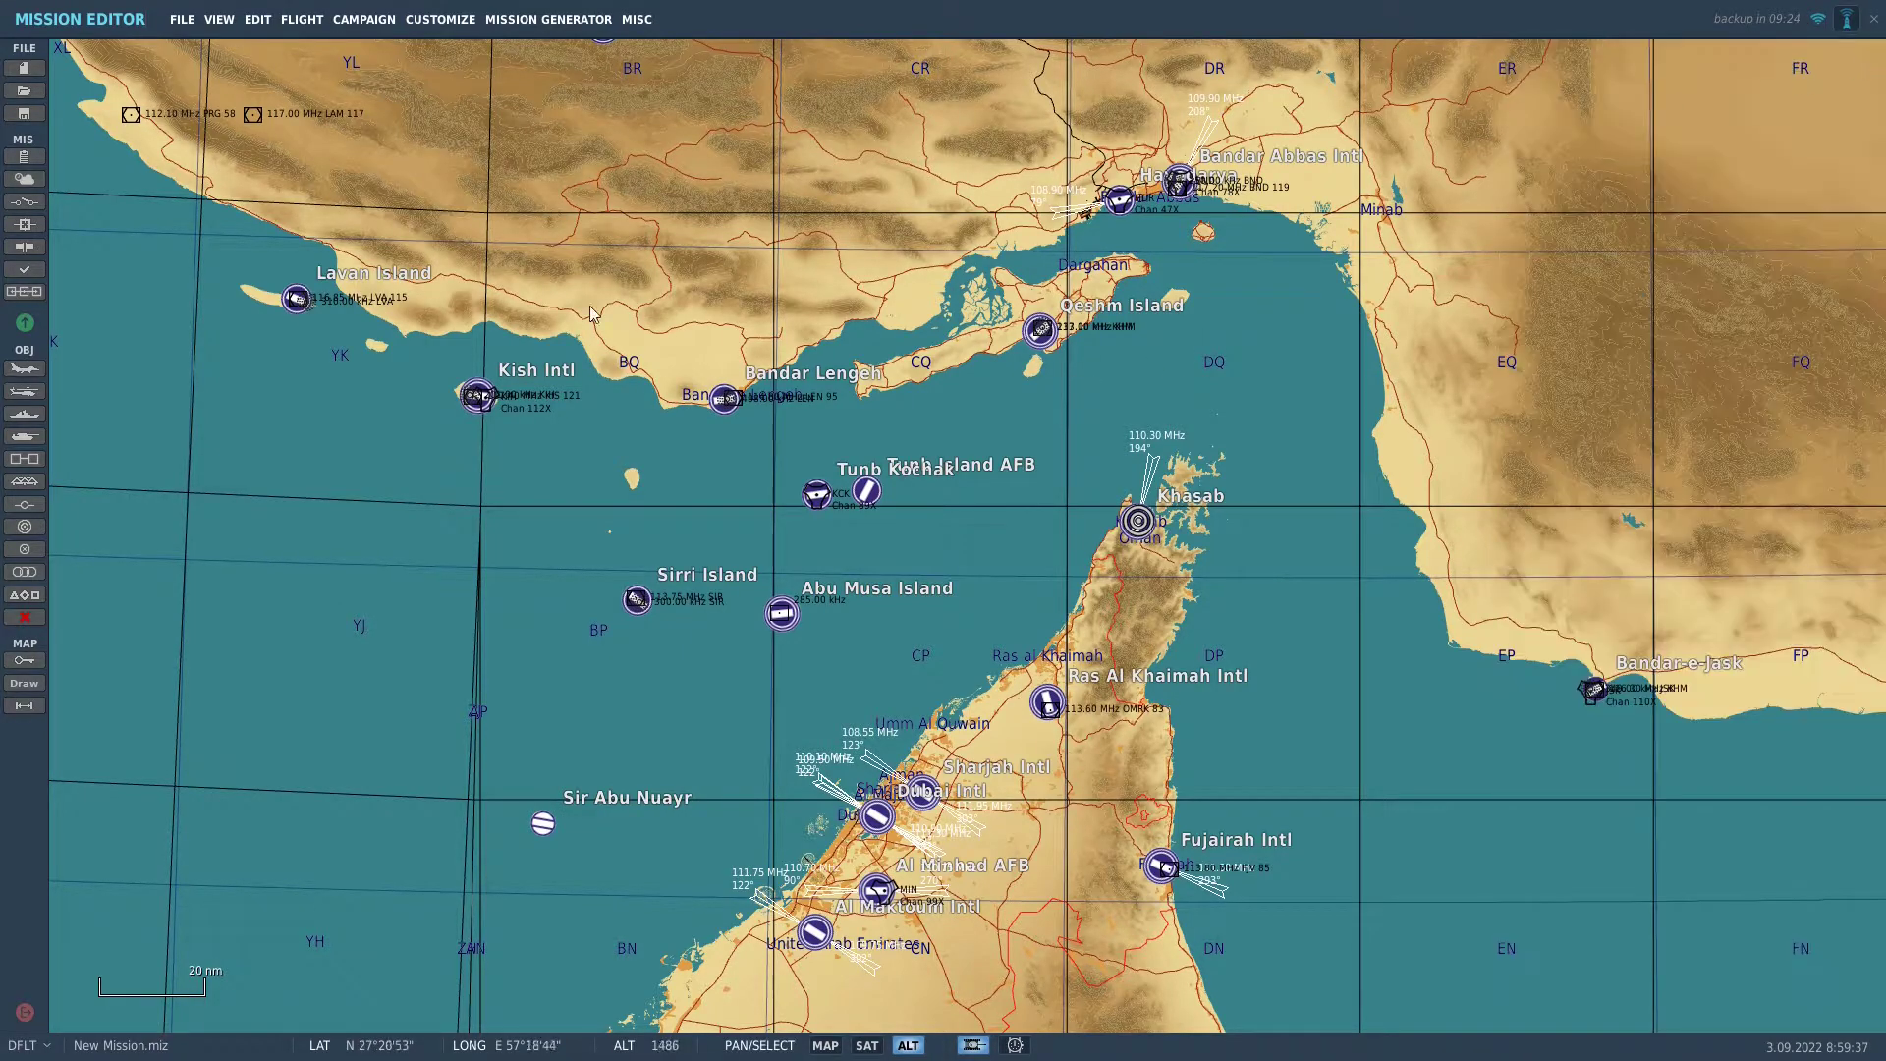
left_click(26, 392)
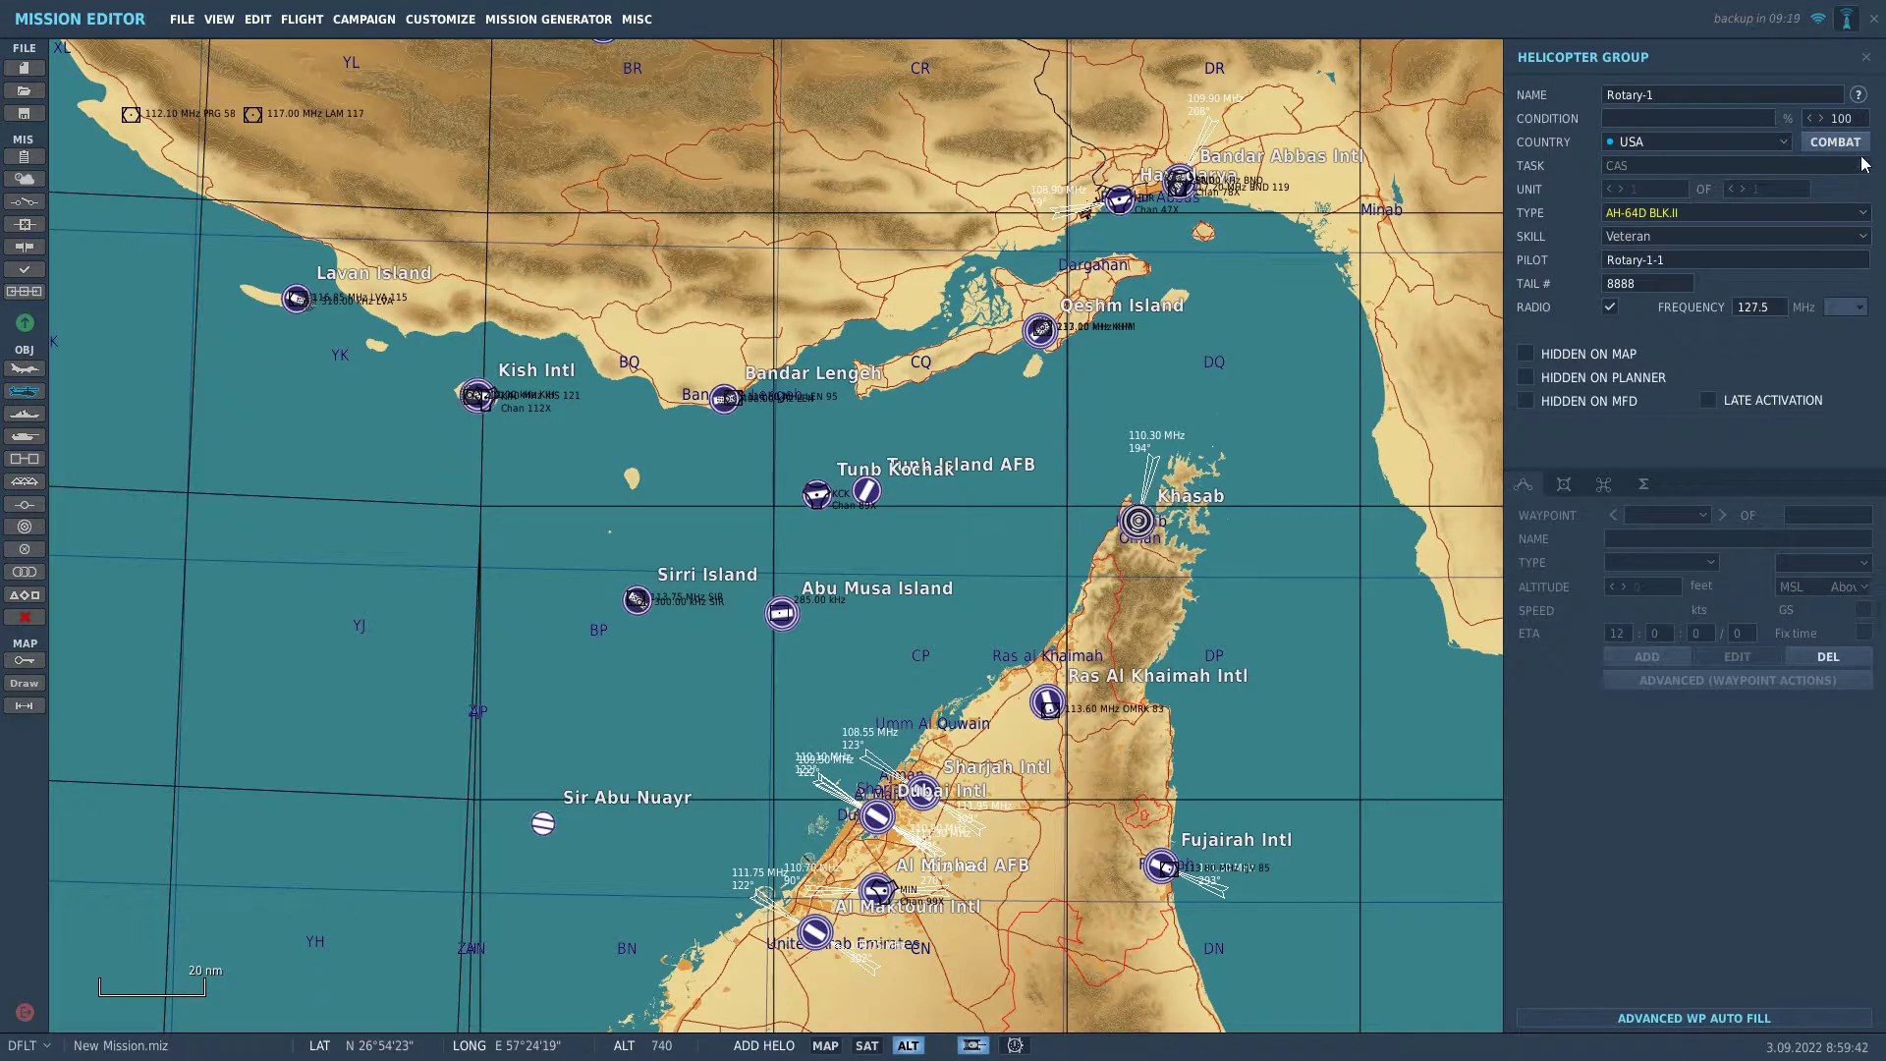
left_click(1868, 62)
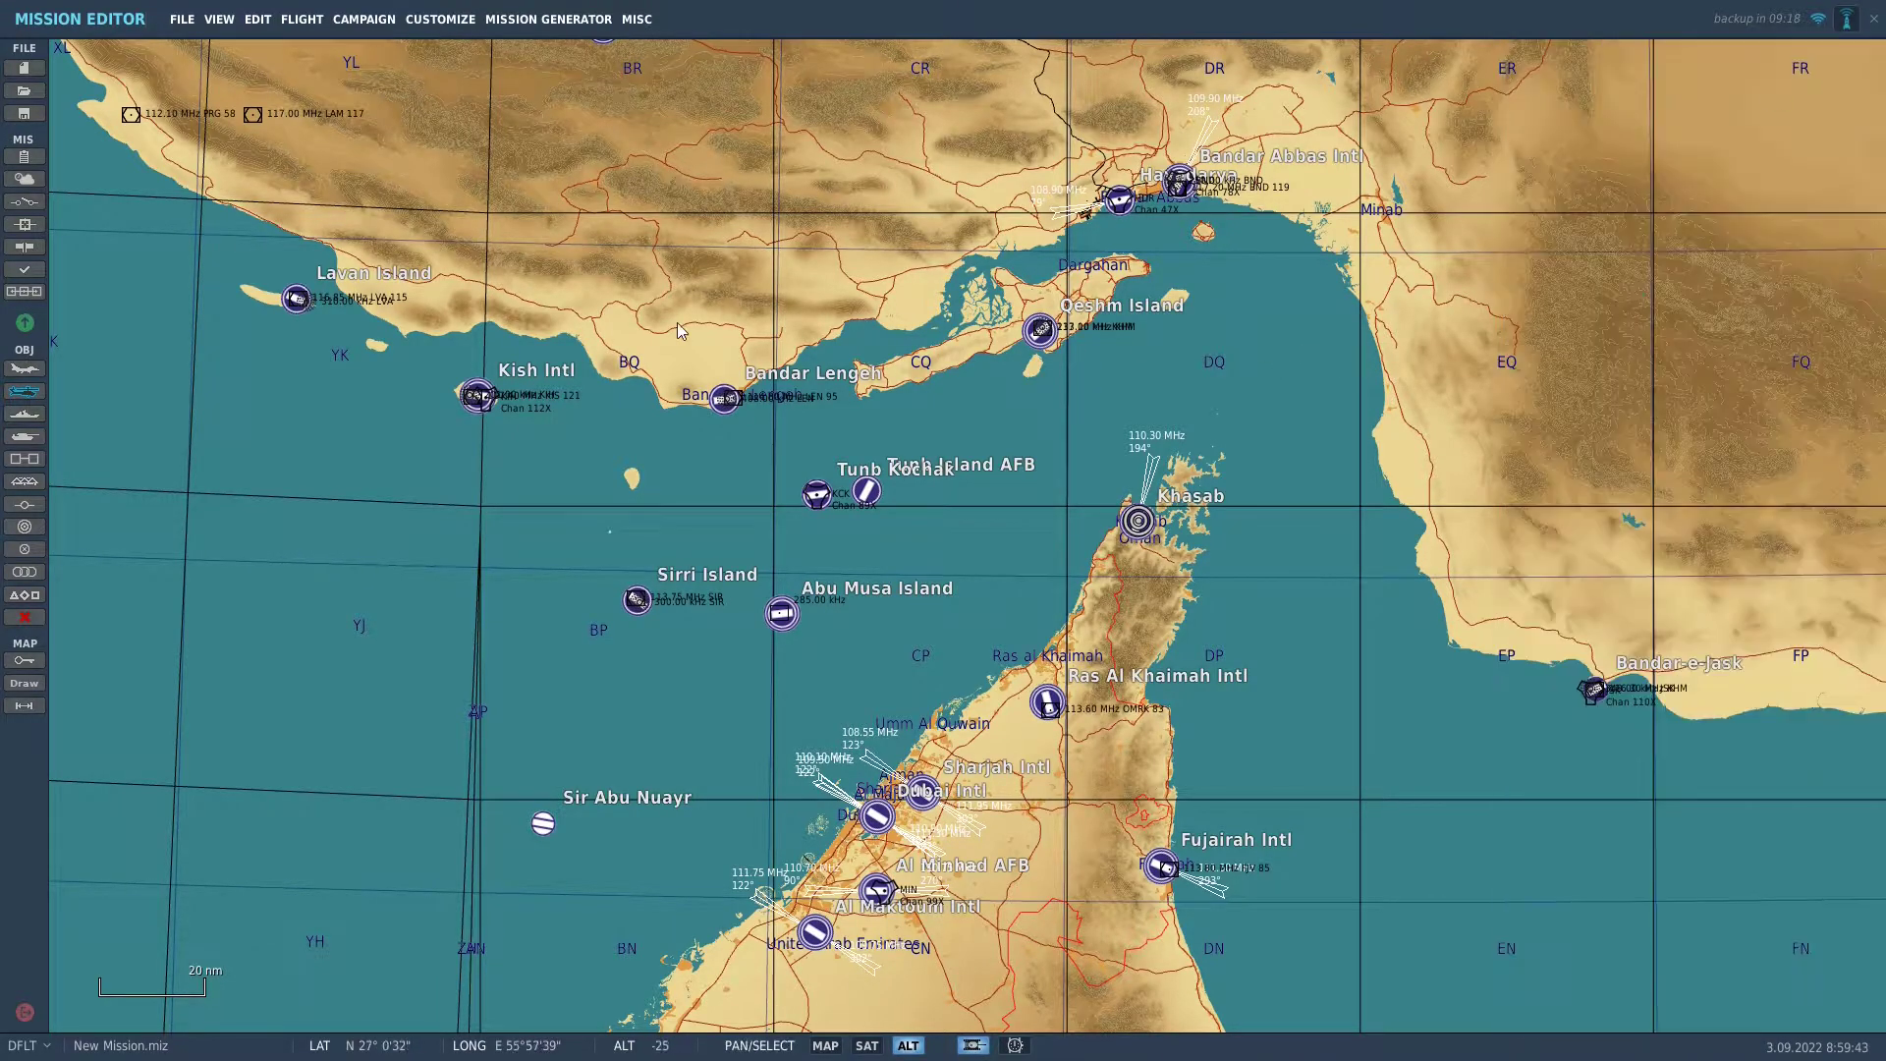
Look over the settings for adding a naval group and a vehicle group without placing either
left_click(27, 419)
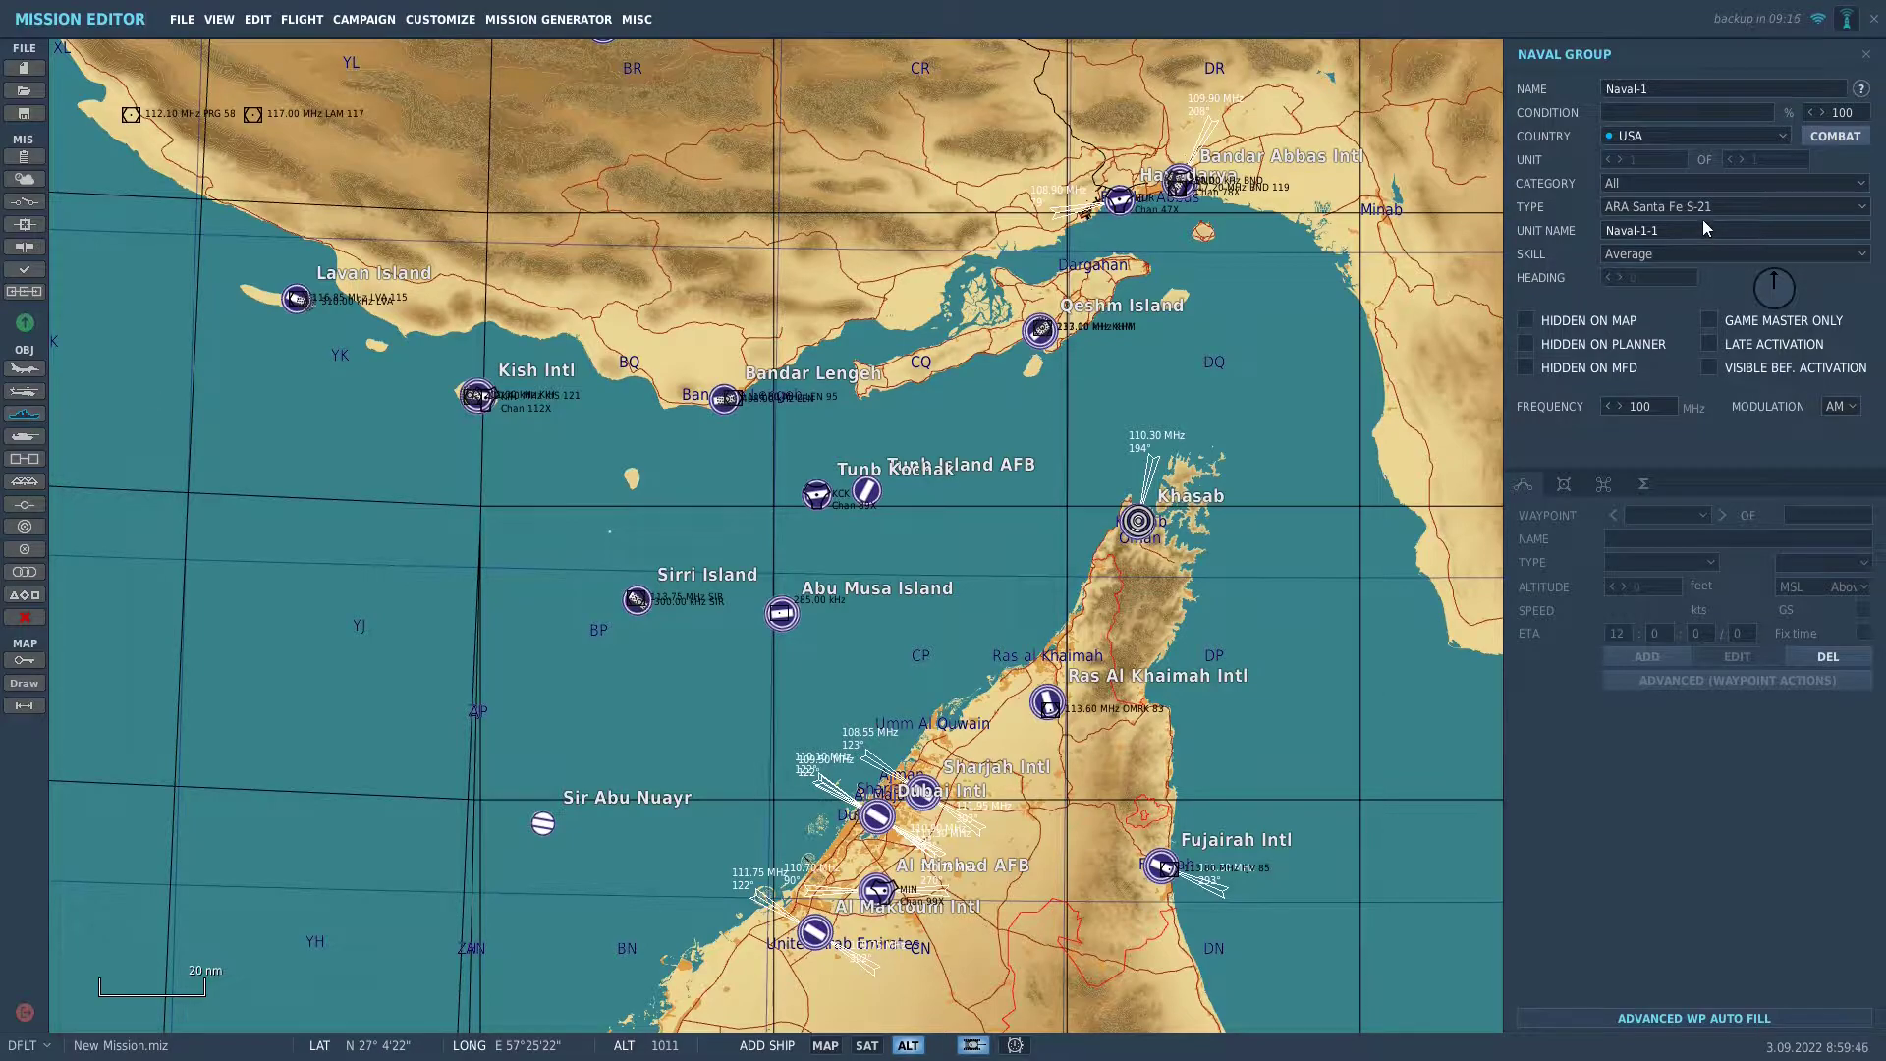
left_click(1867, 54)
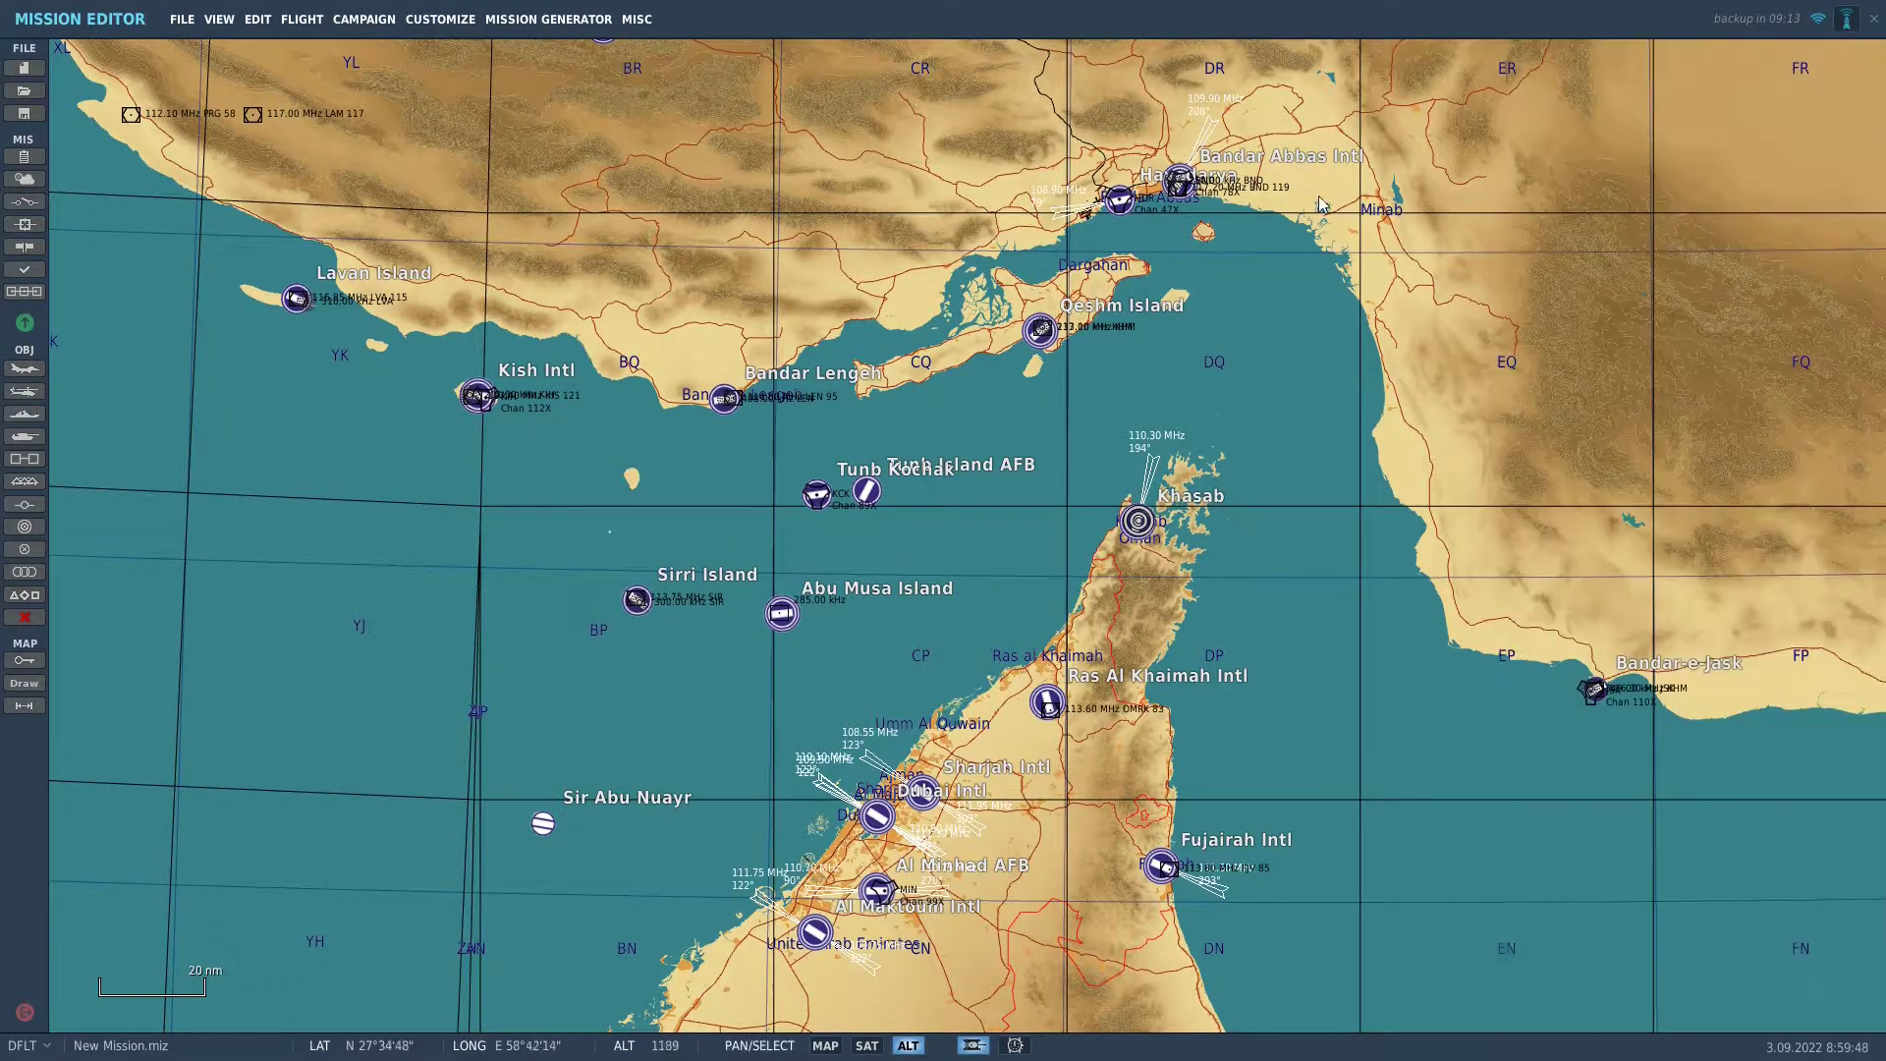
left_click(25, 436)
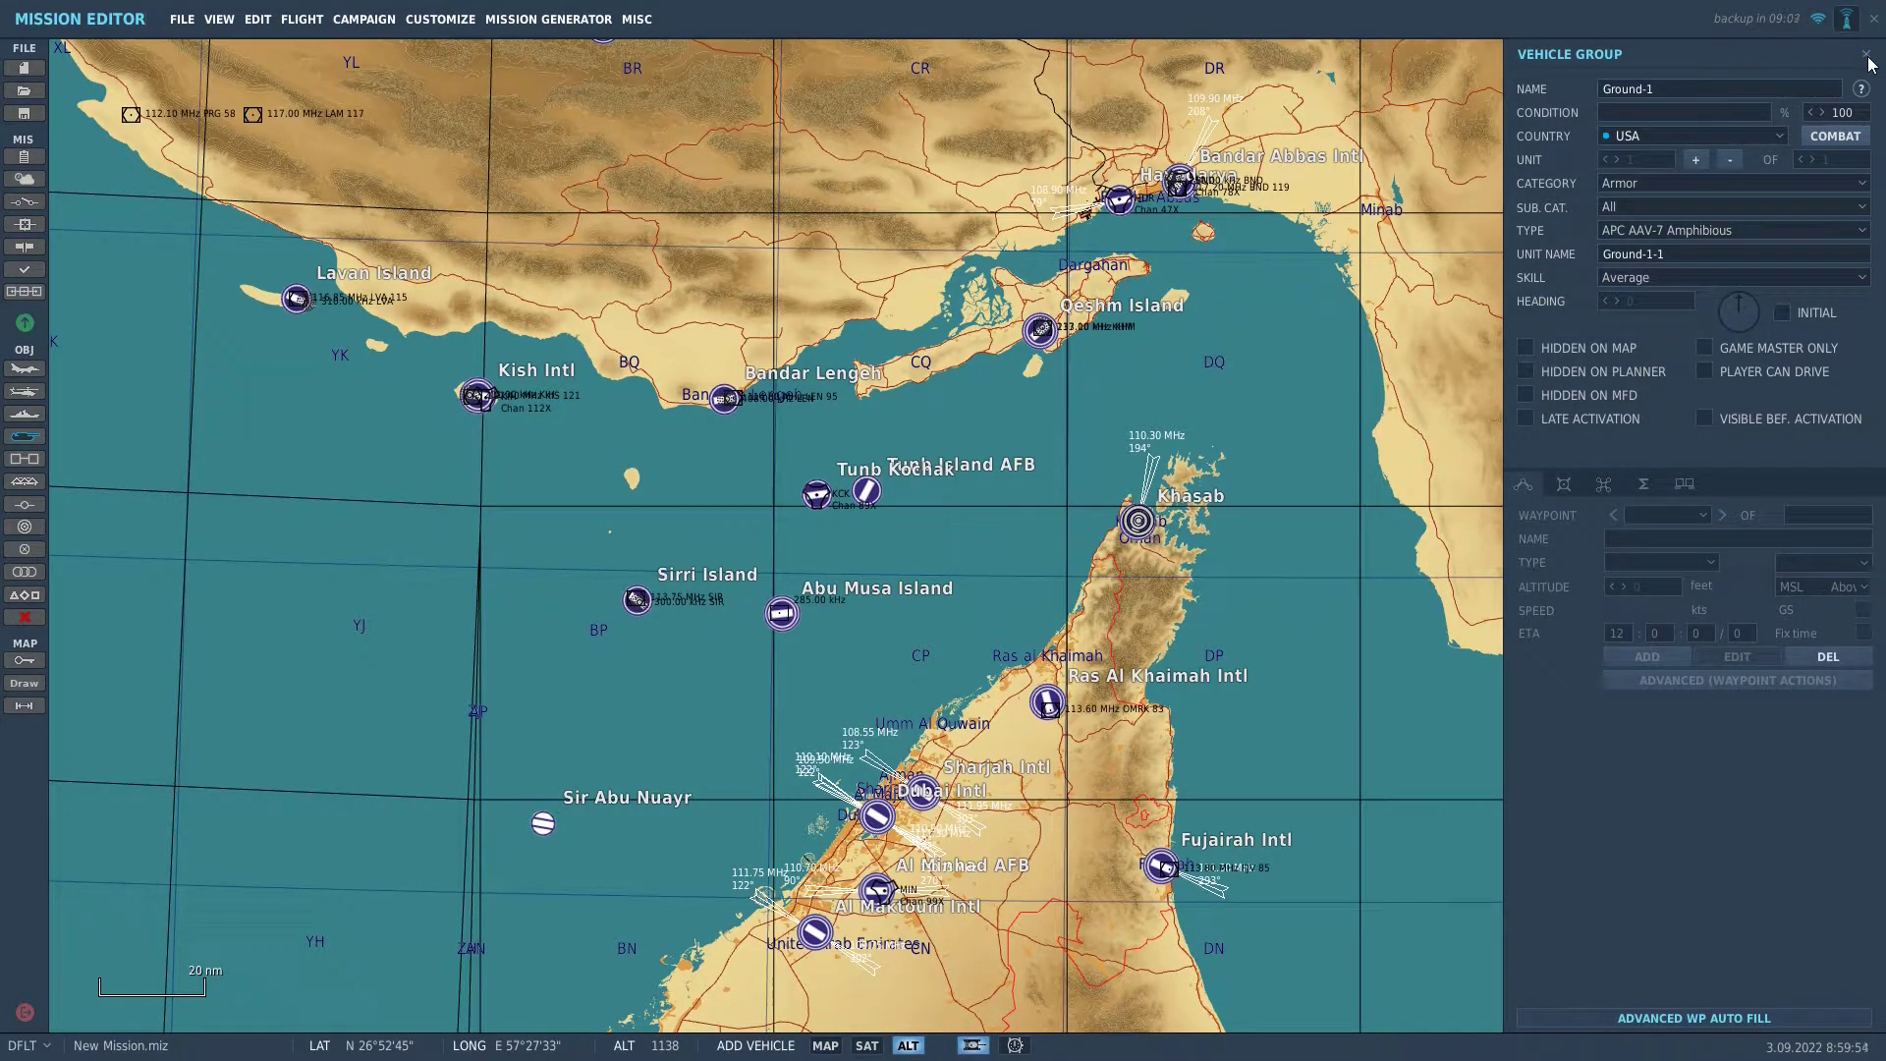
left_click(1869, 57)
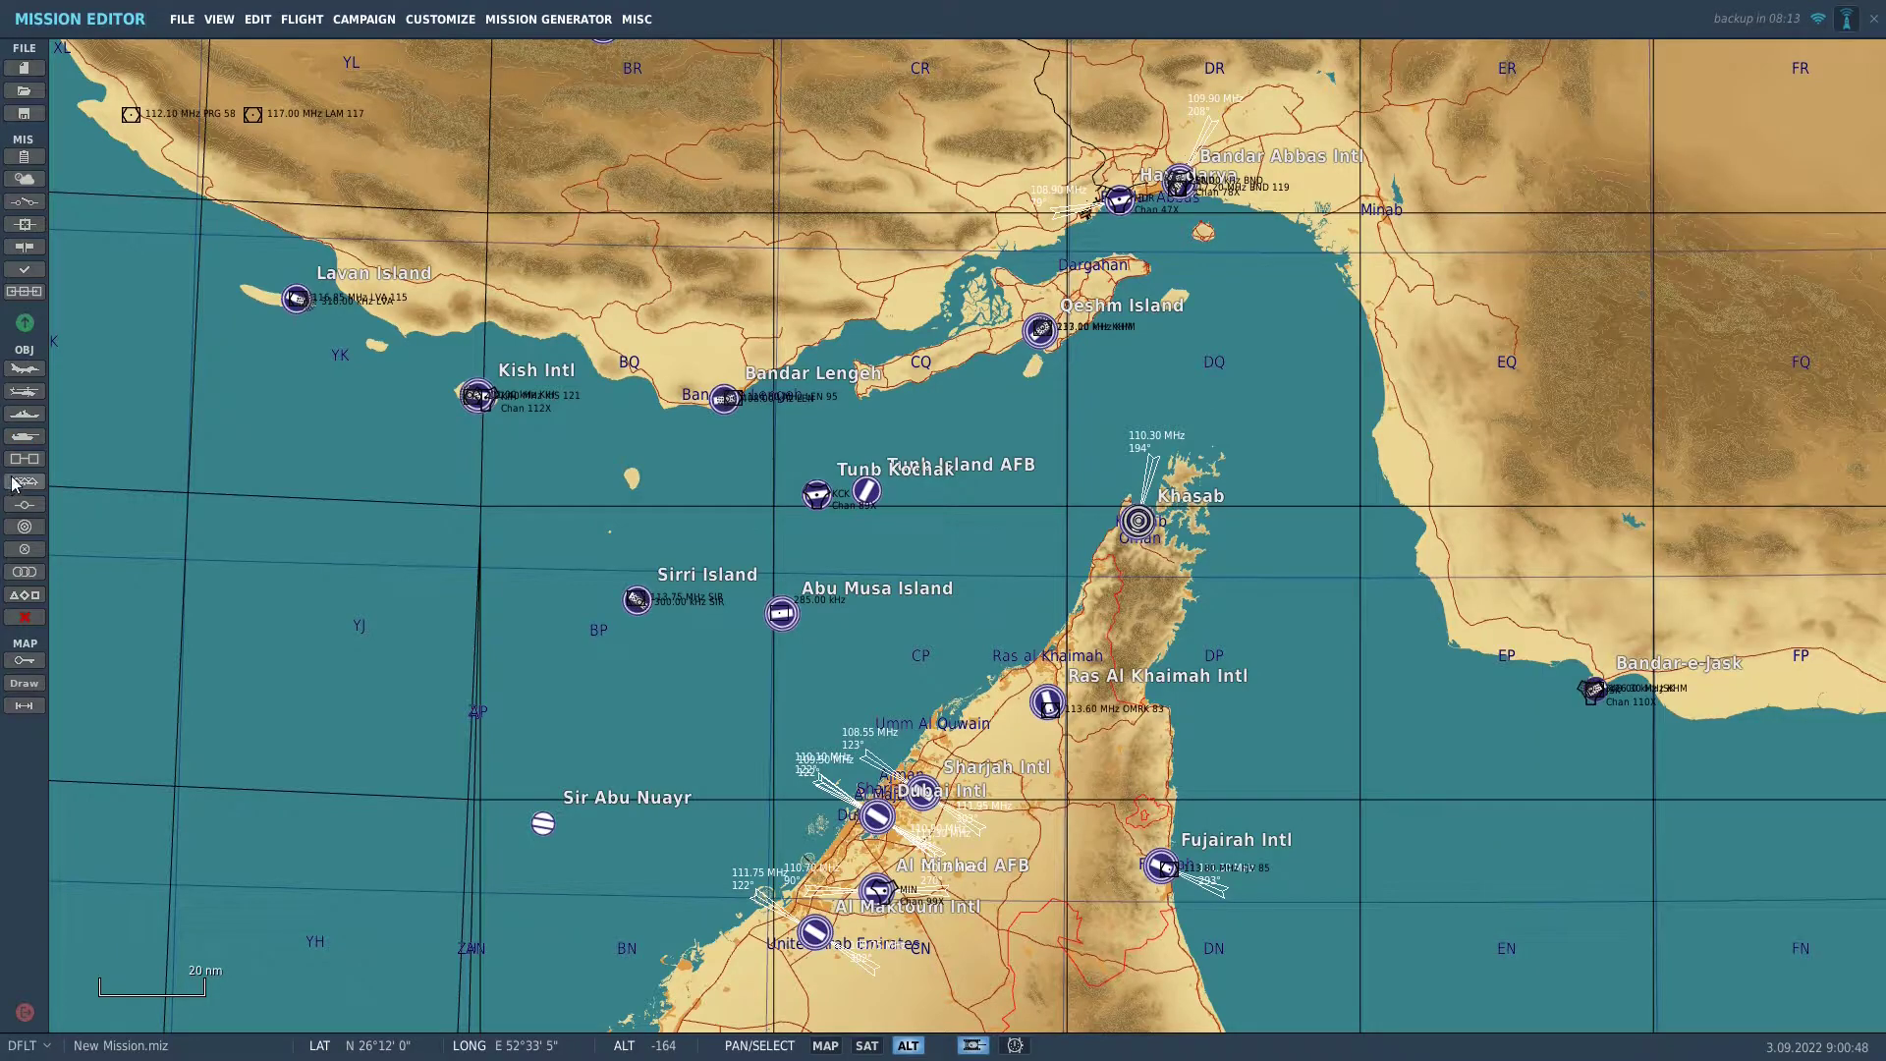
Browse the USA group templates available for placement
left_click(24, 459)
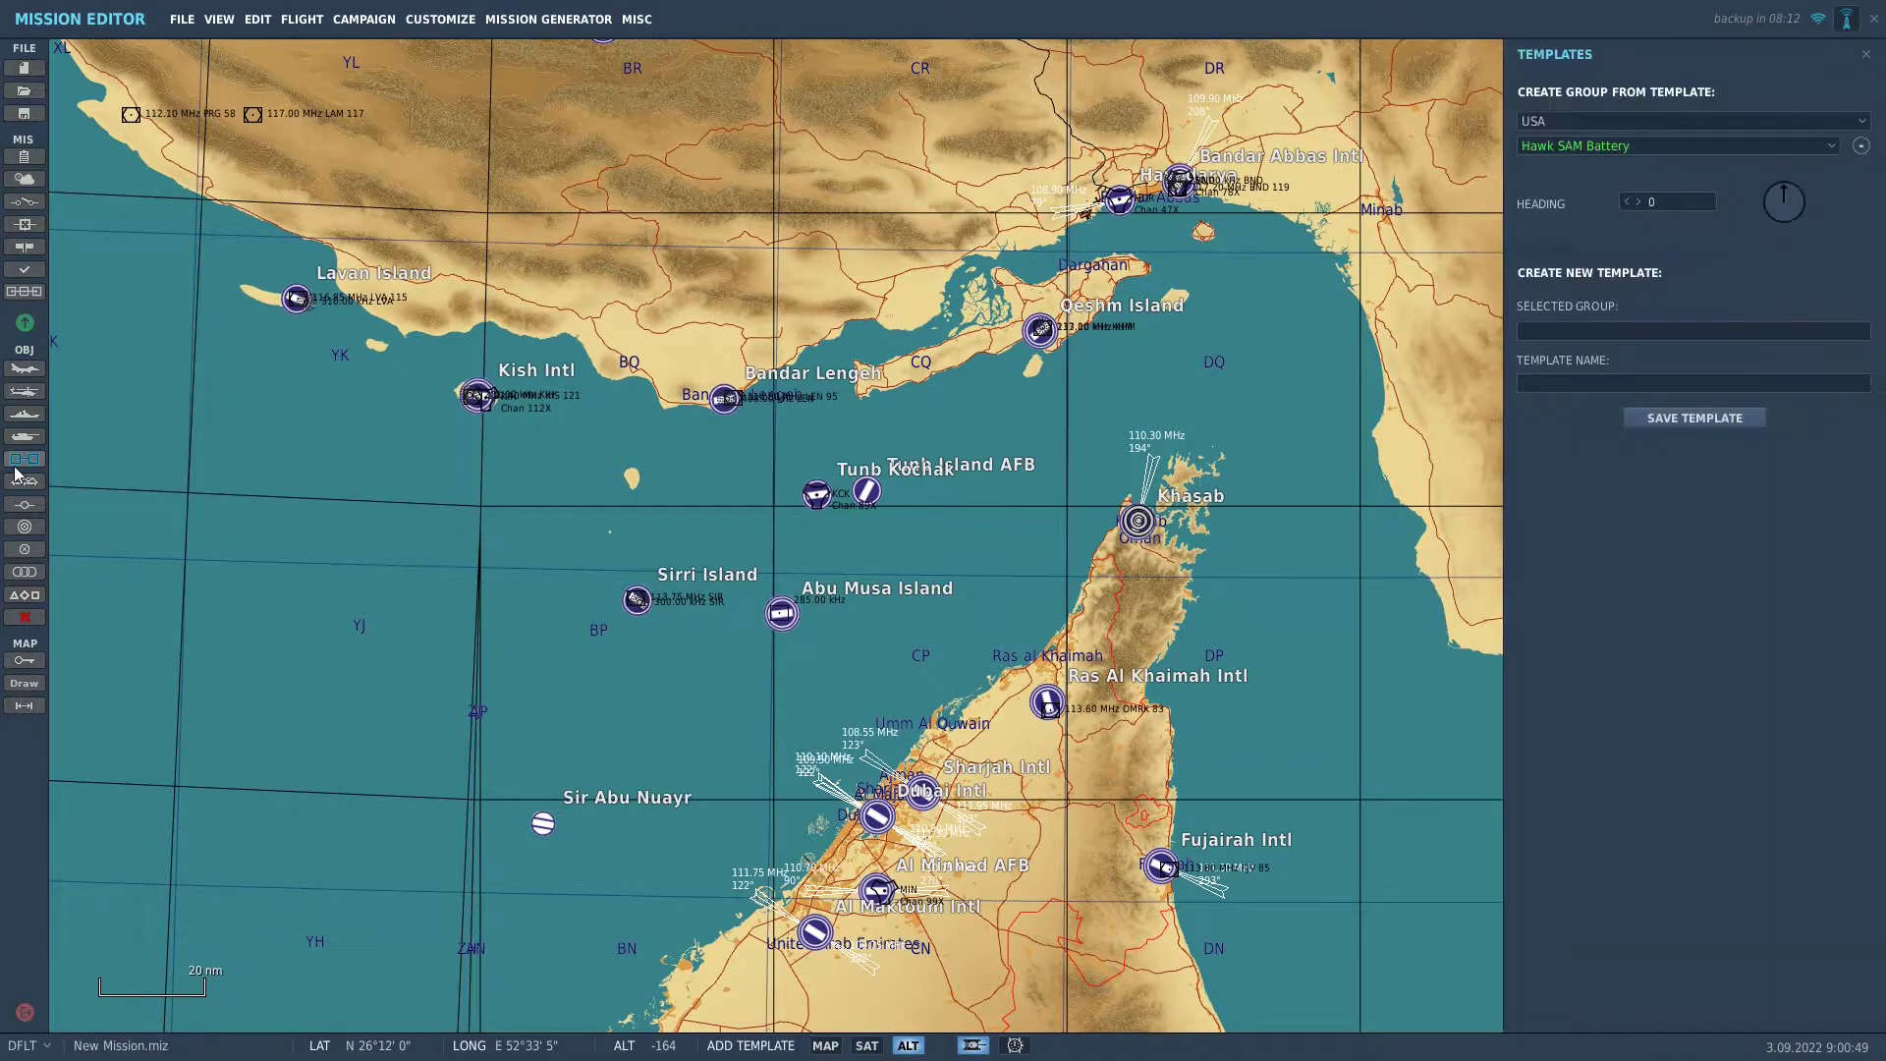
left_click(1642, 145)
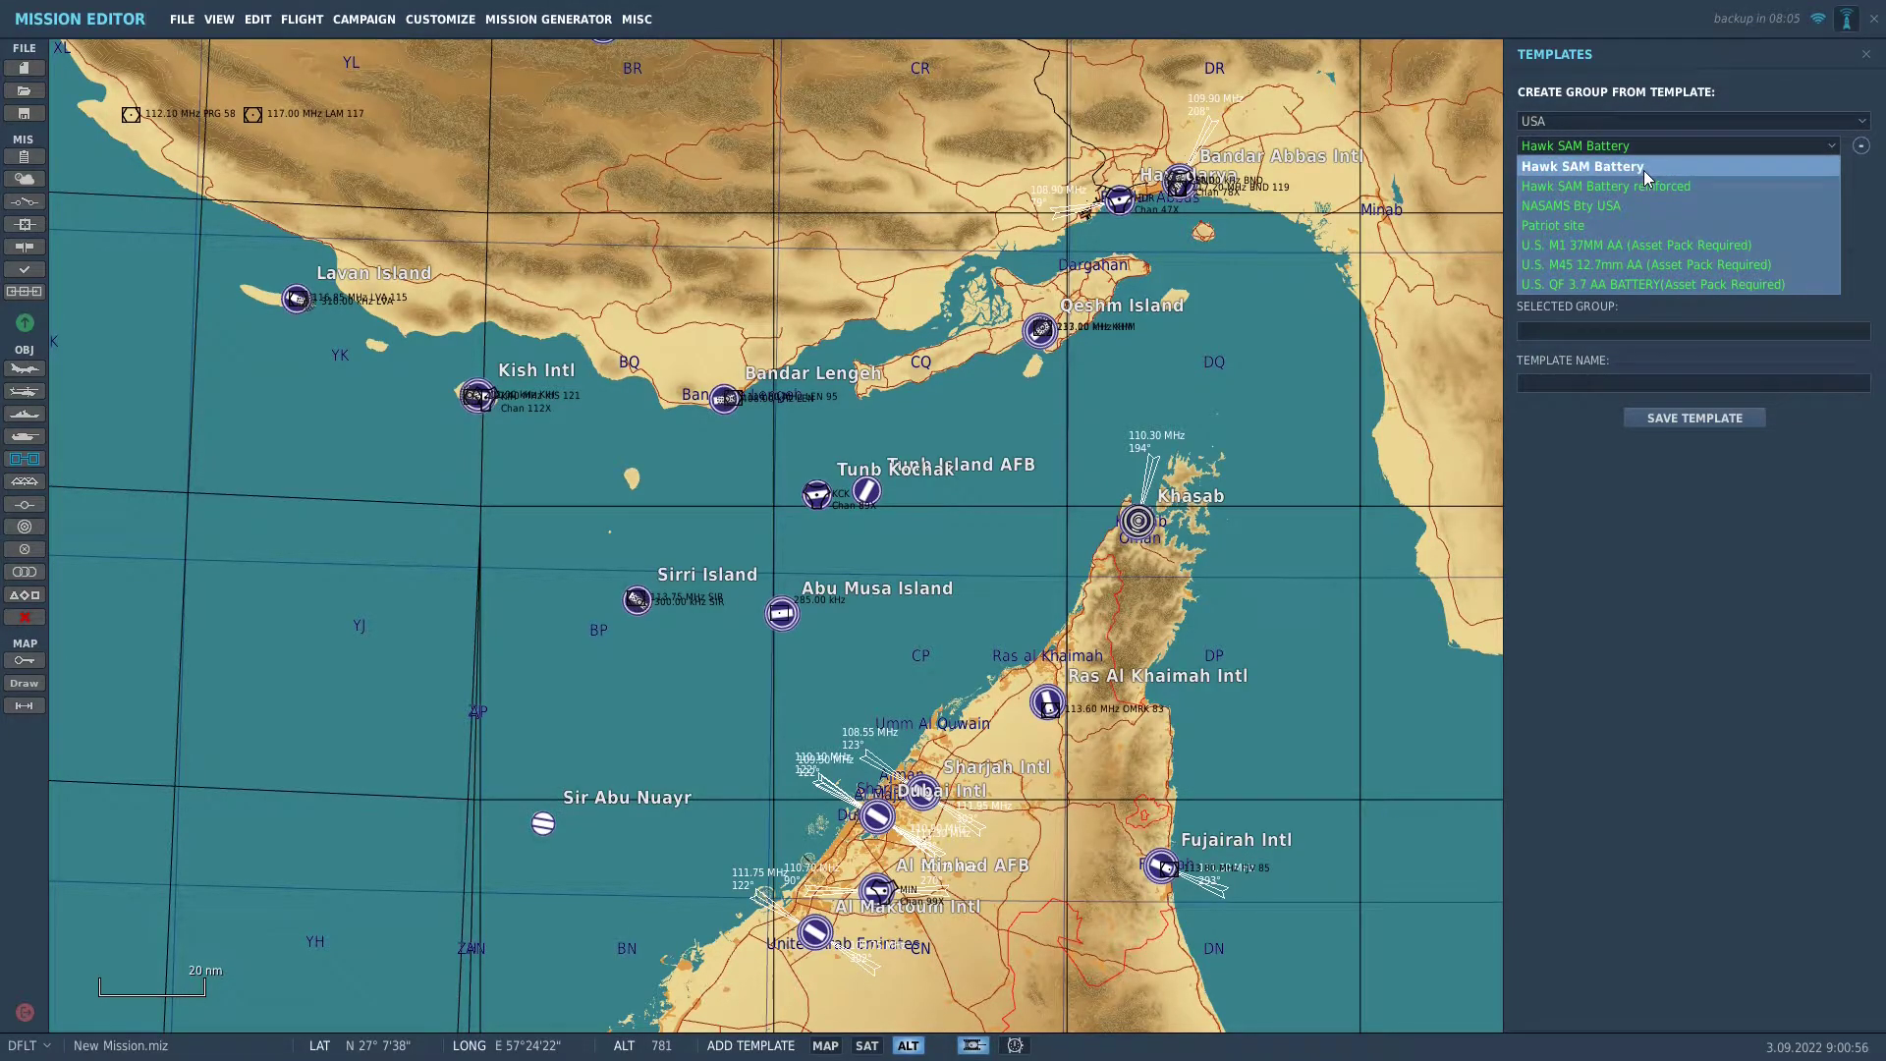
left_click(1654, 146)
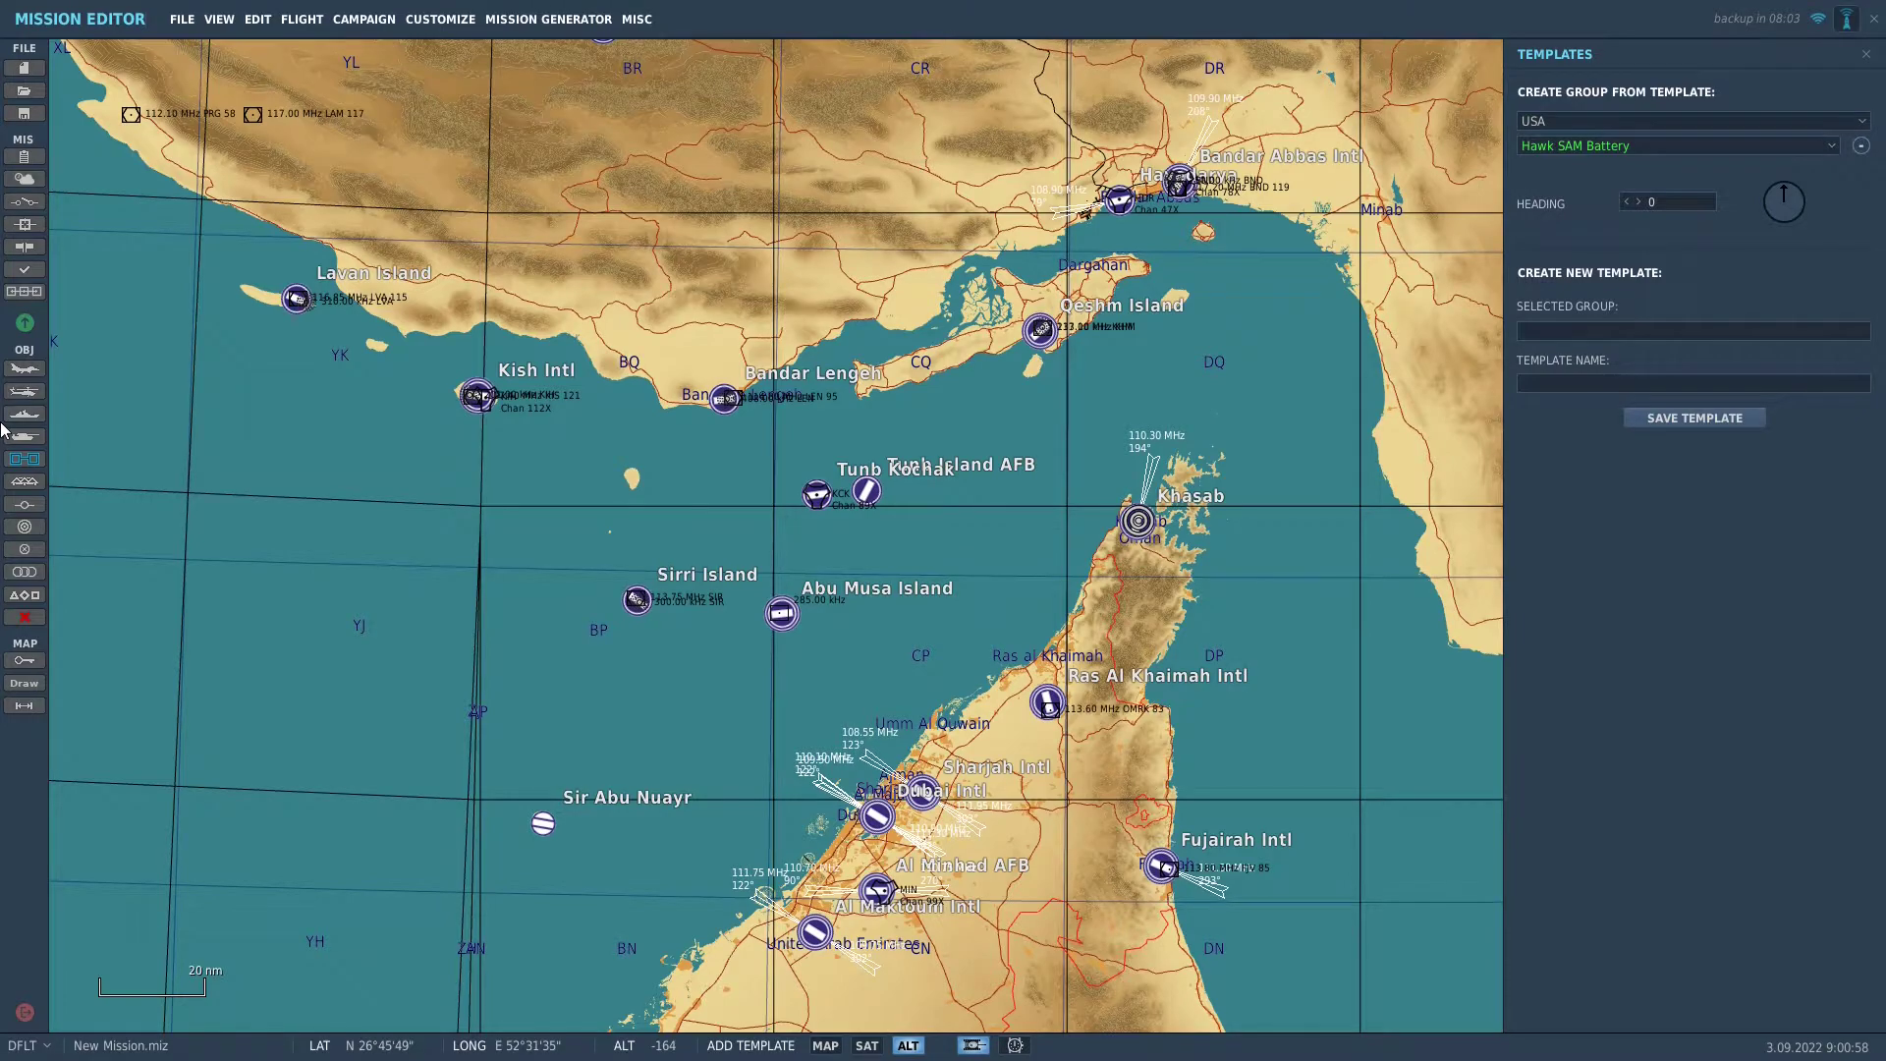
Recheck the vehicle group settings and compare them with the ready-made USA group templates
left_click(30, 433)
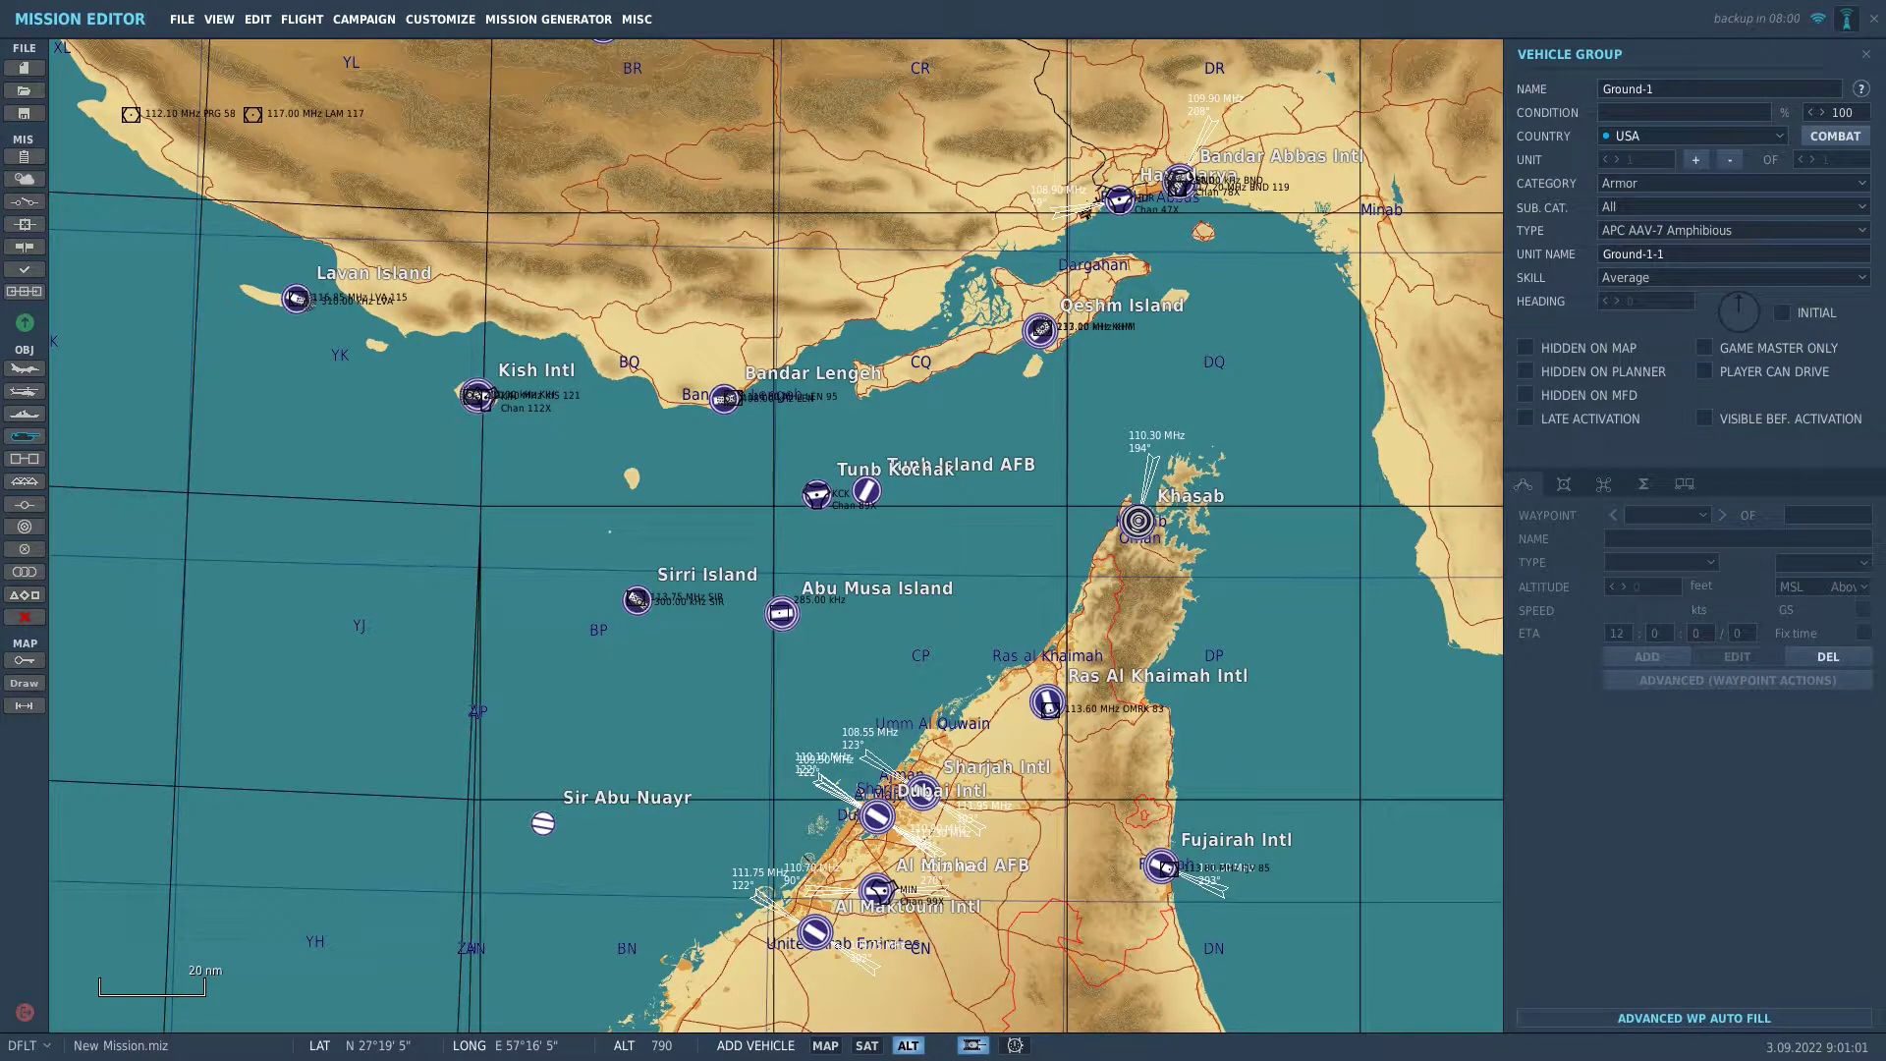
left_click(1865, 54)
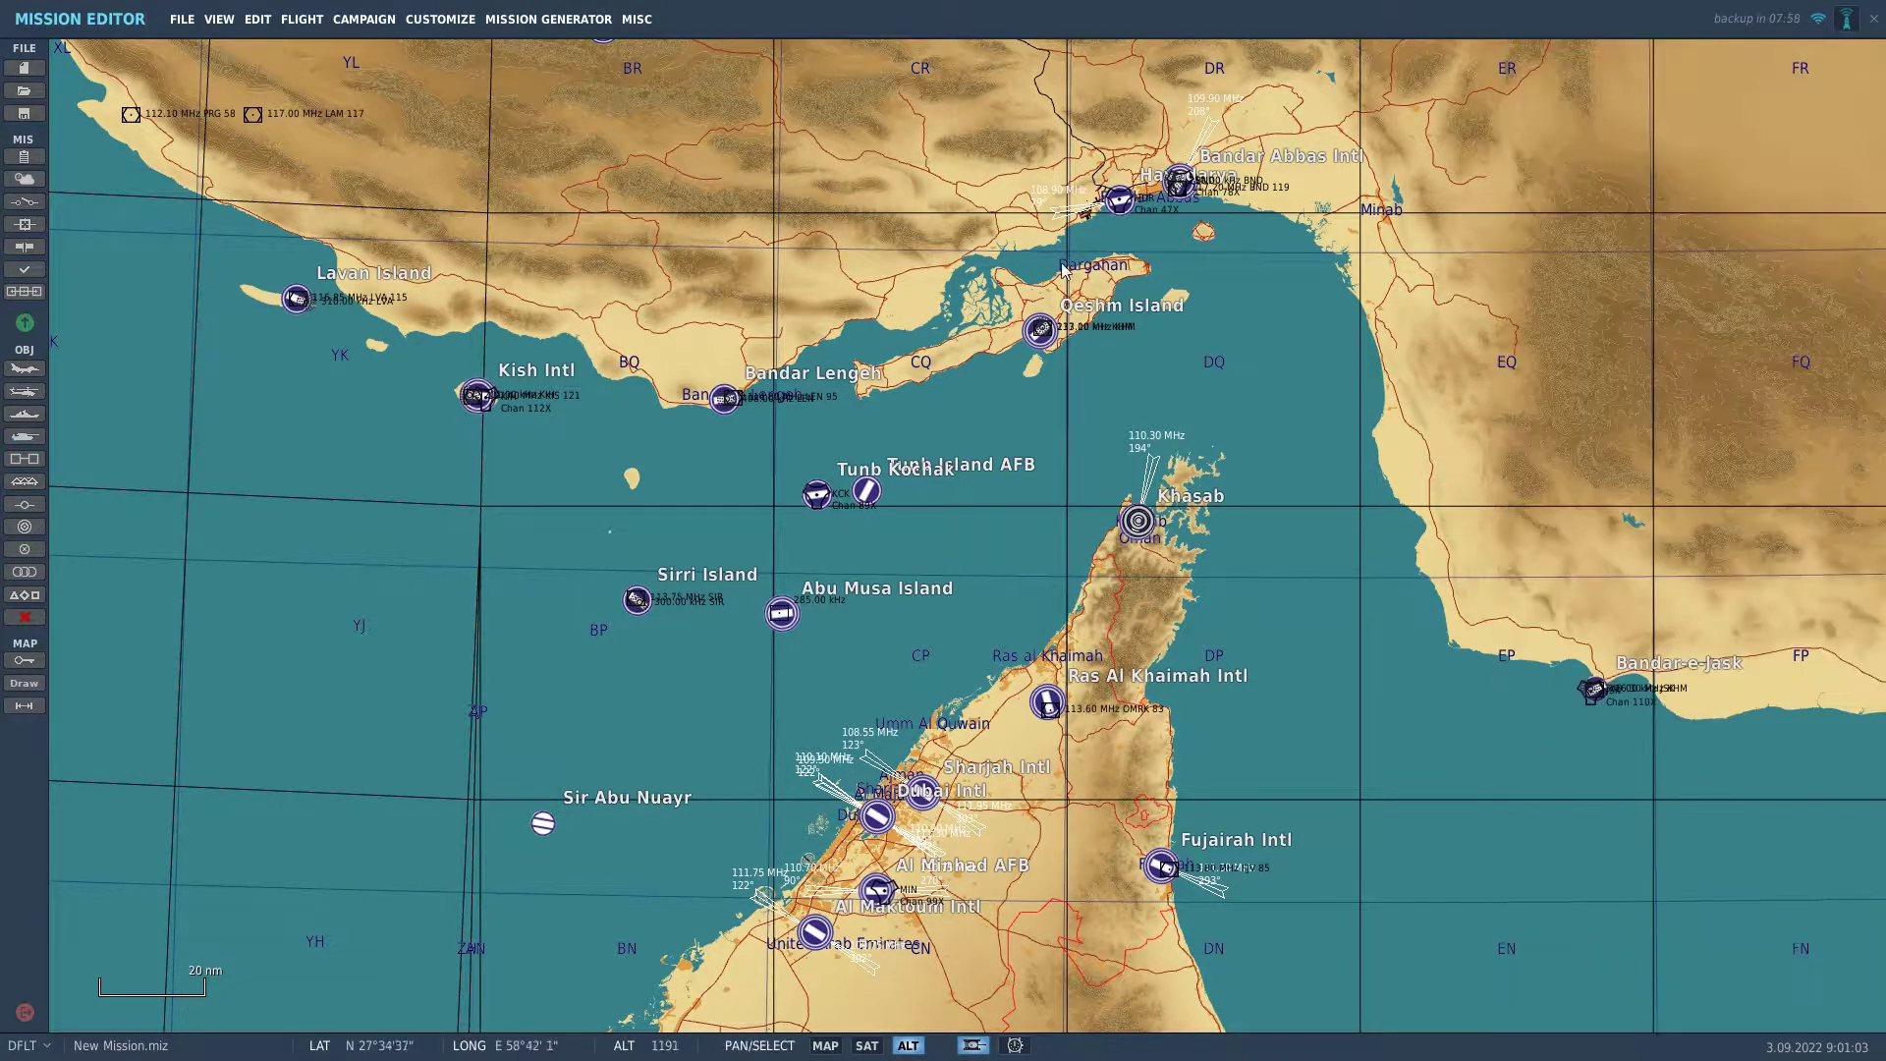
left_click(25, 459)
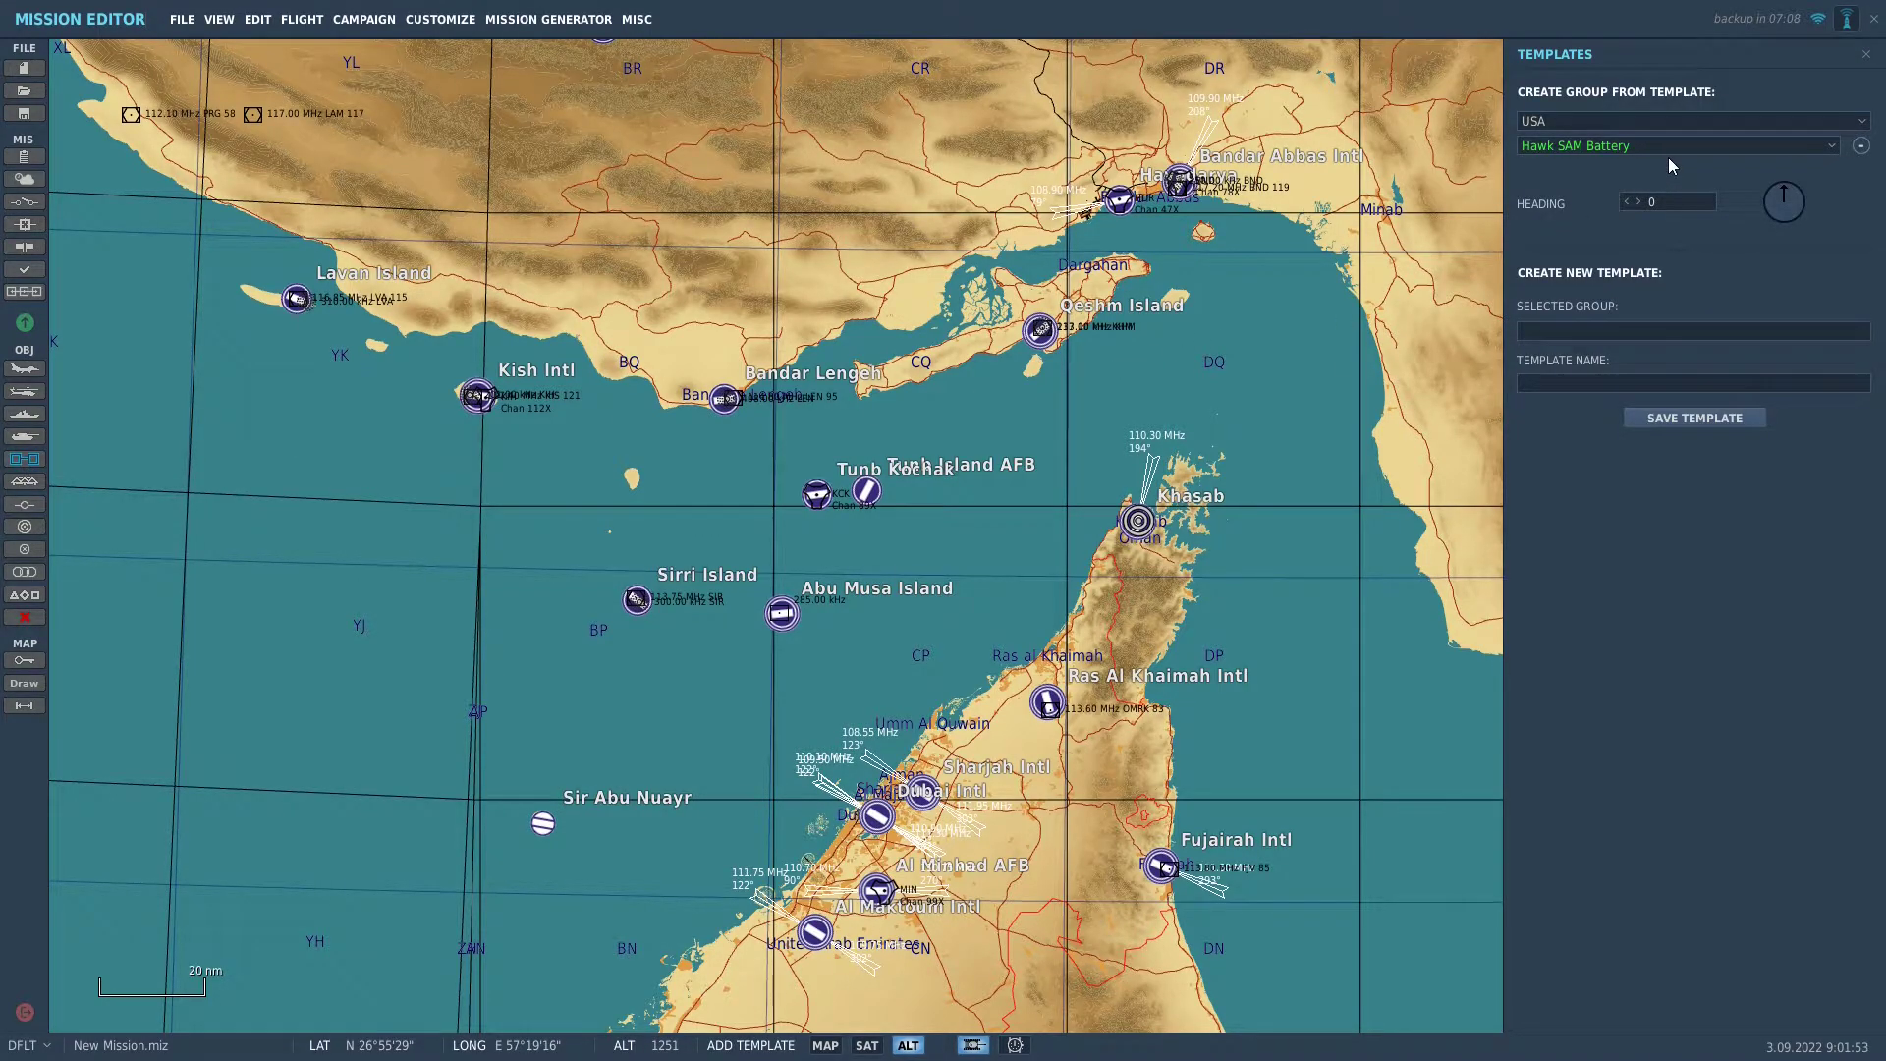
left_click(1668, 150)
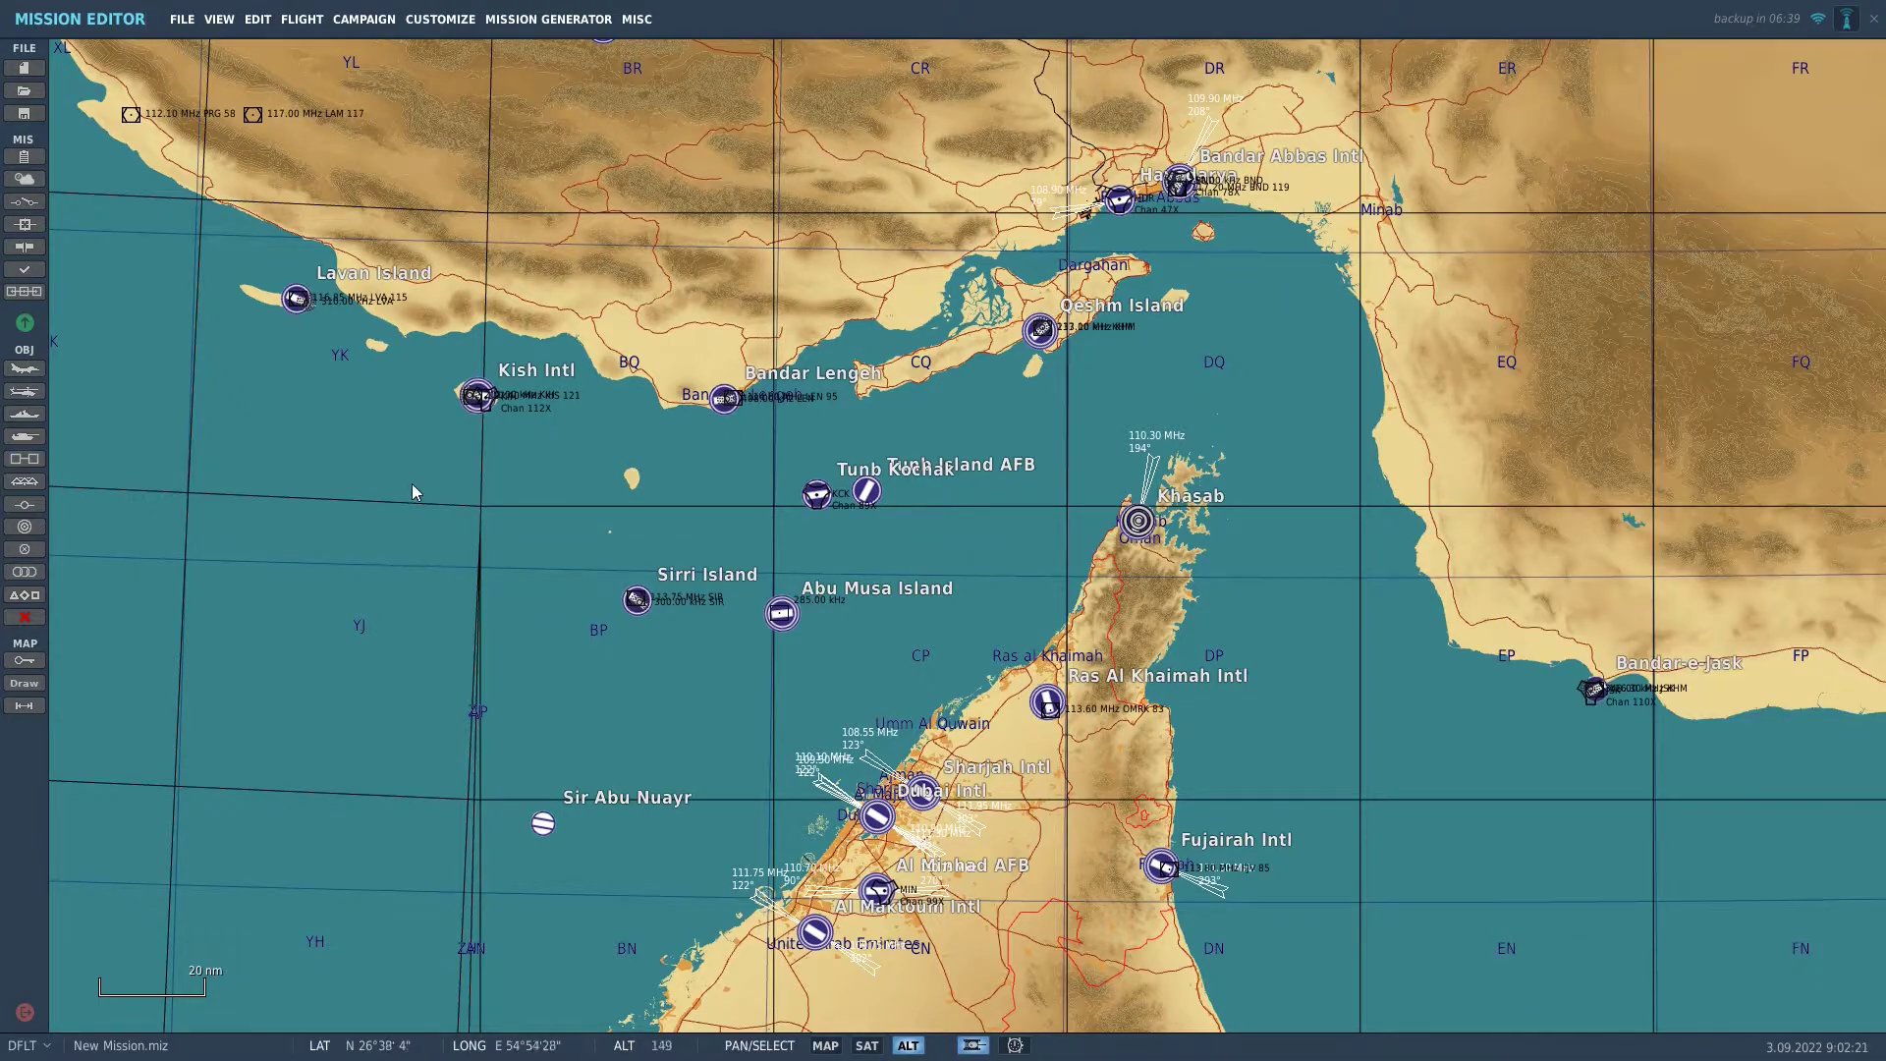
Look over the settings for static objects and initial points without placing any
left_click(24, 481)
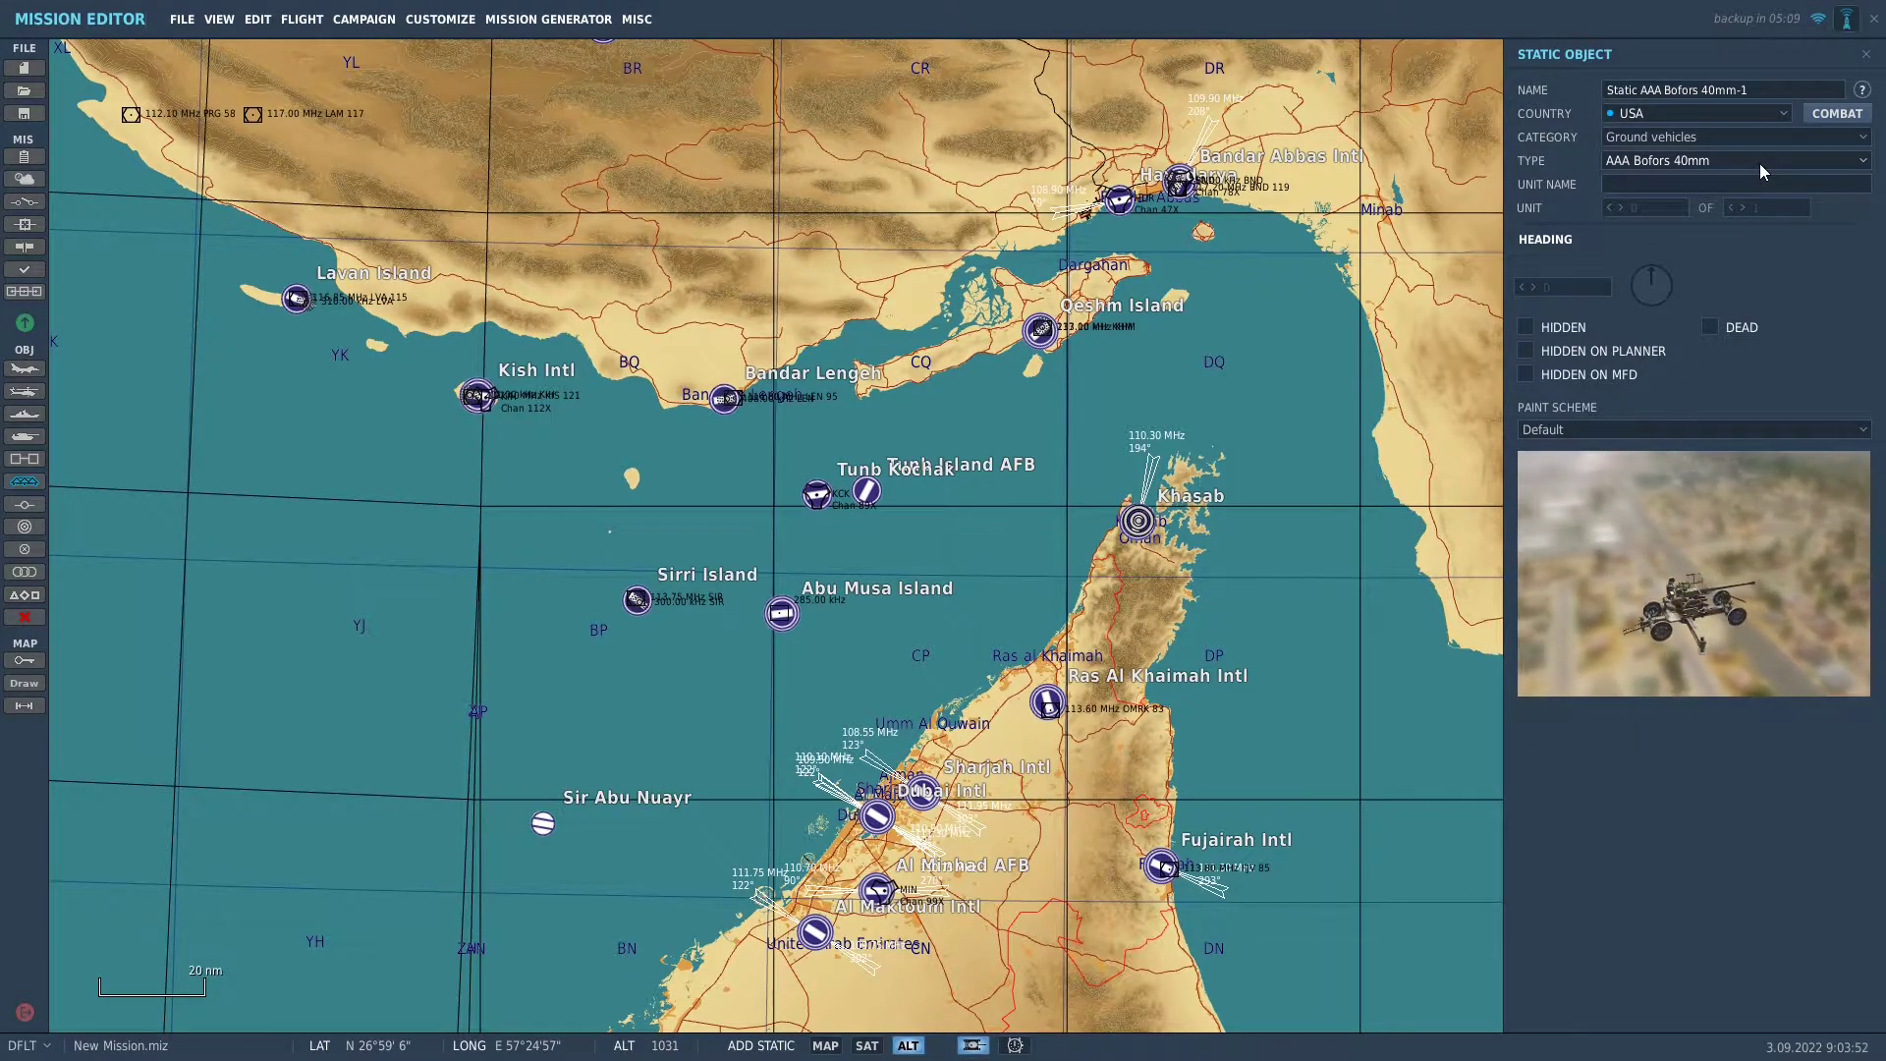
left_click(1866, 59)
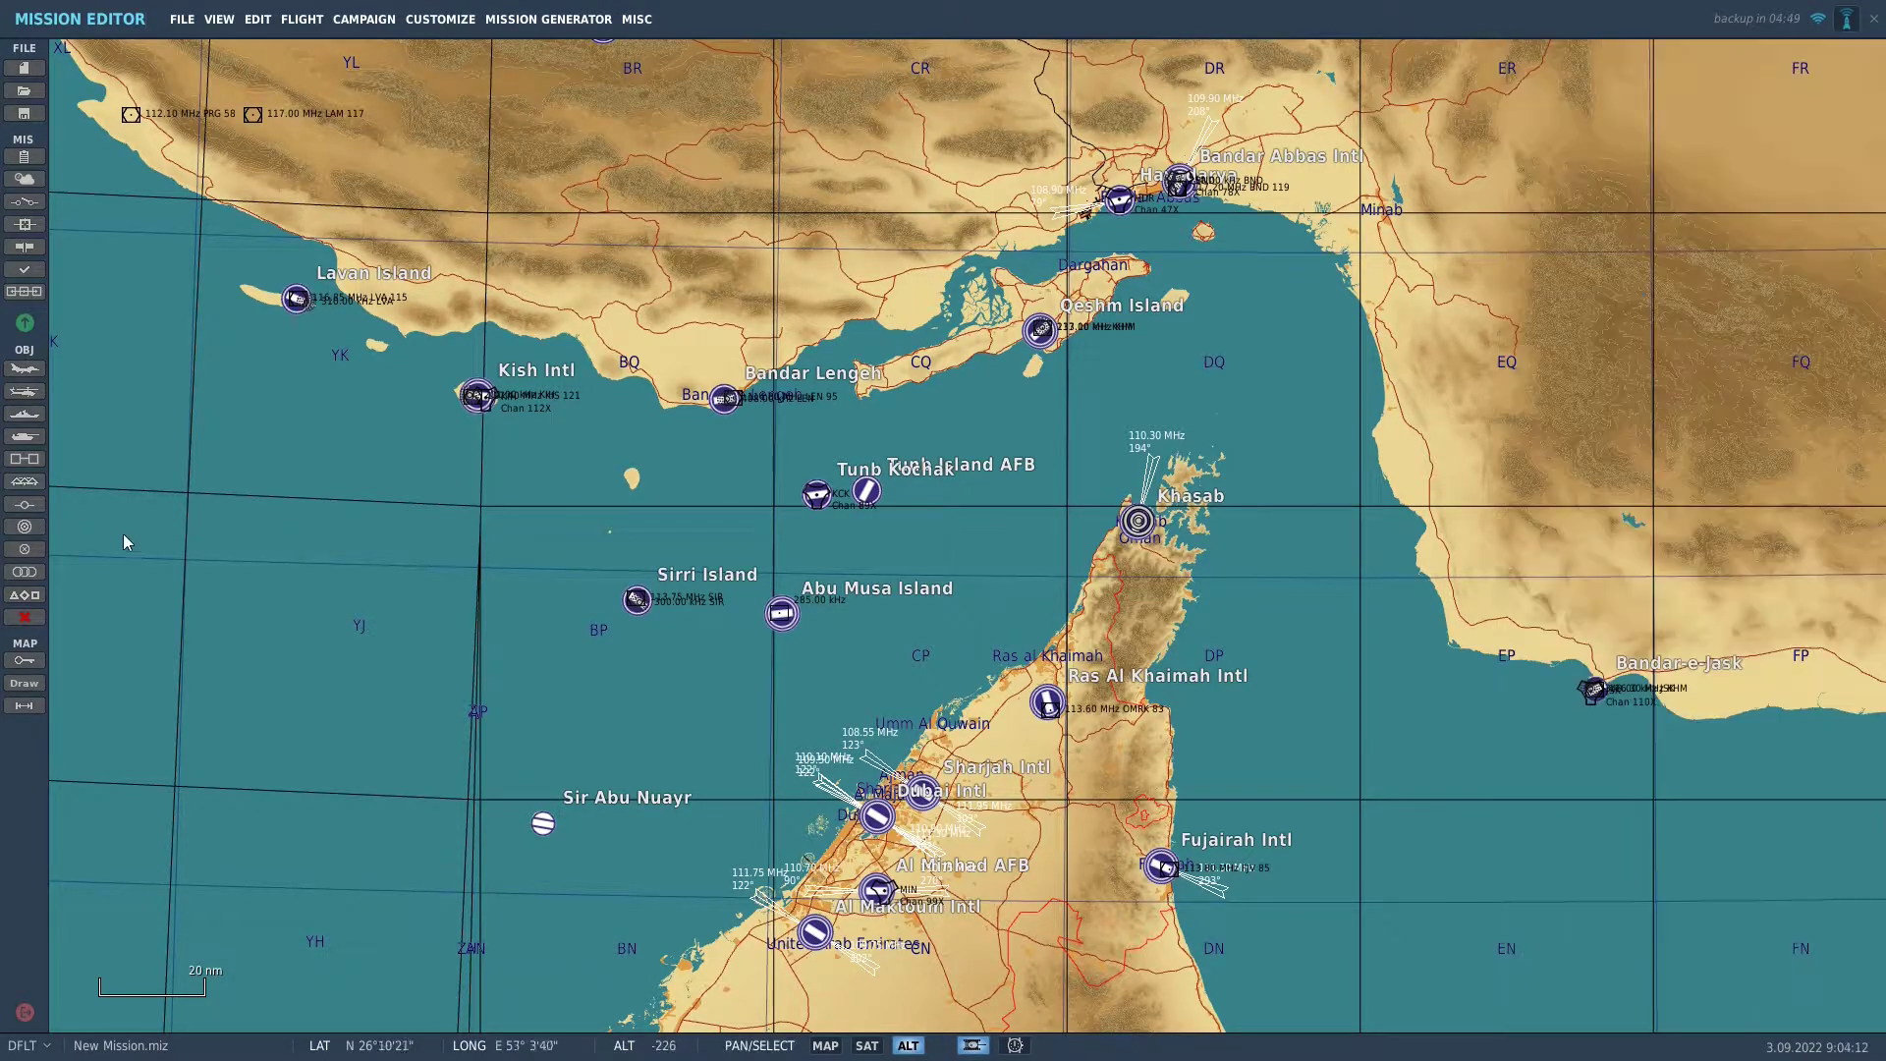
left_click(25, 509)
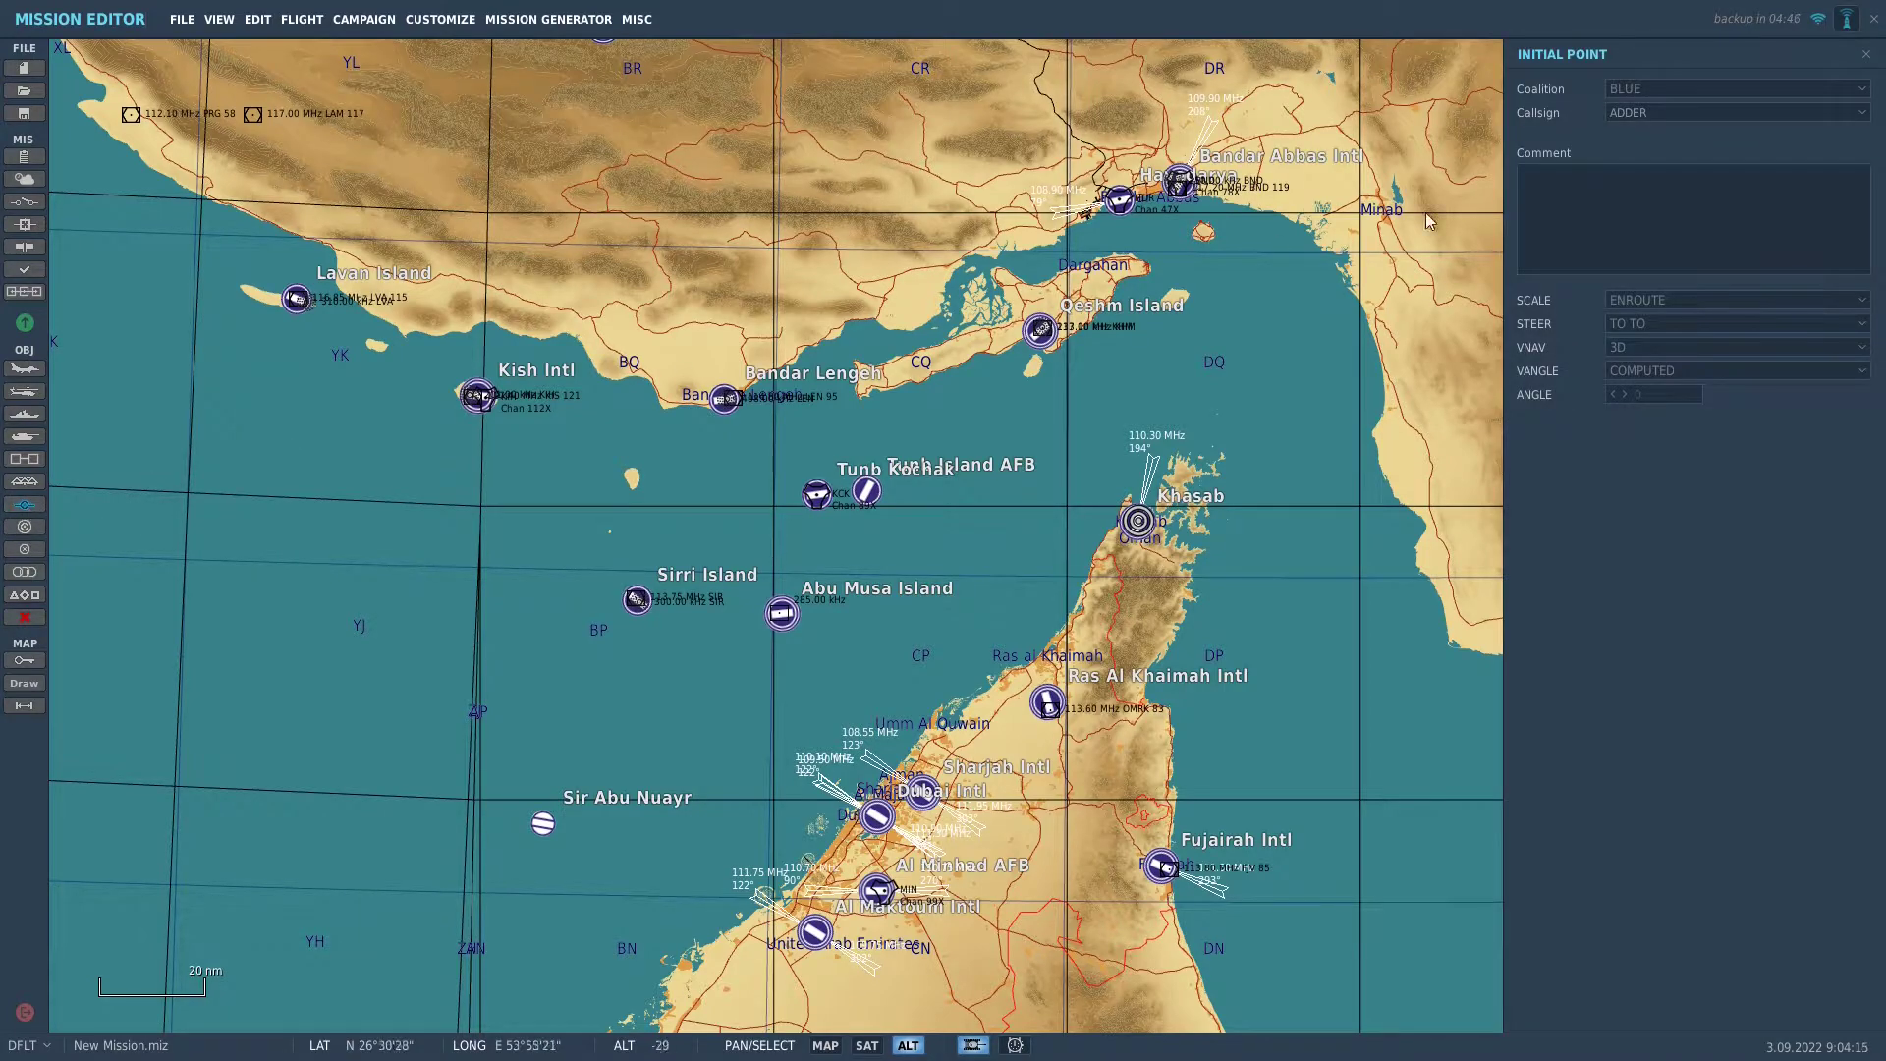
left_click(1869, 59)
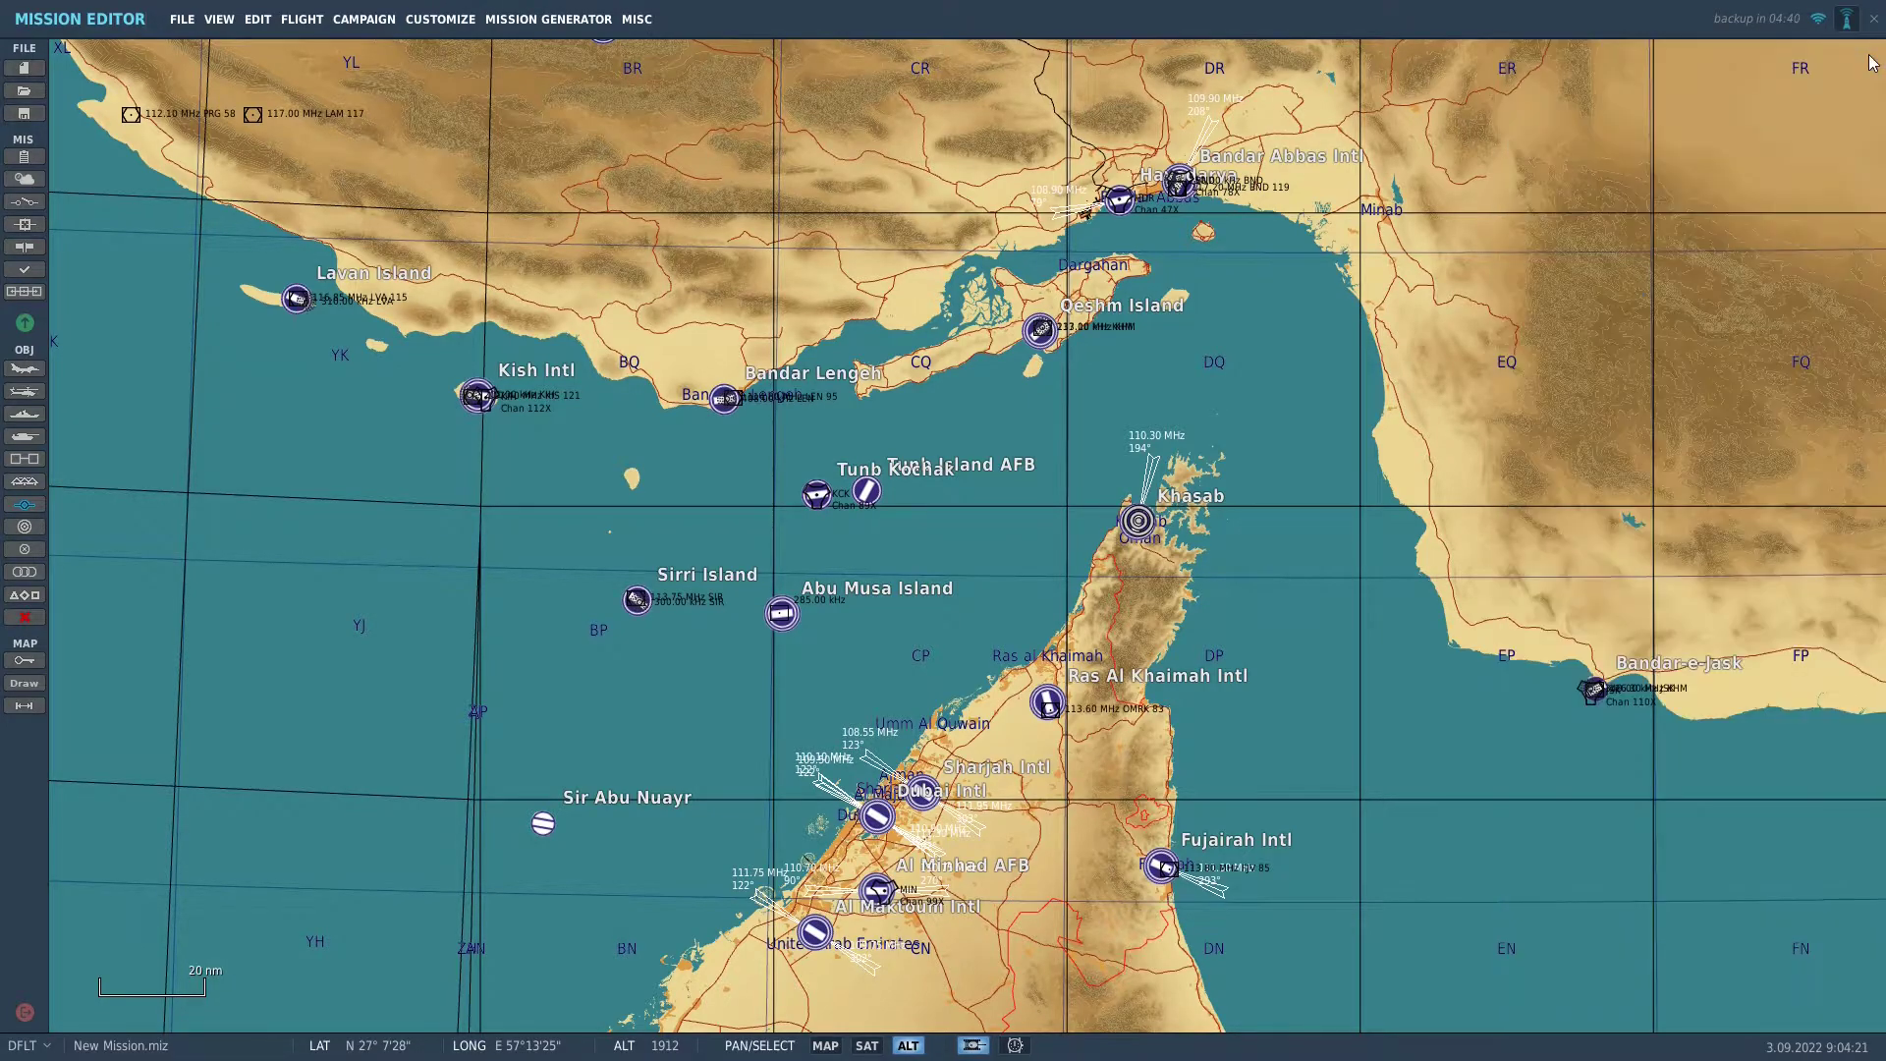
Examine the bullseye location settings and the trigger zone properties together with the trigger zones list
left_click(25, 528)
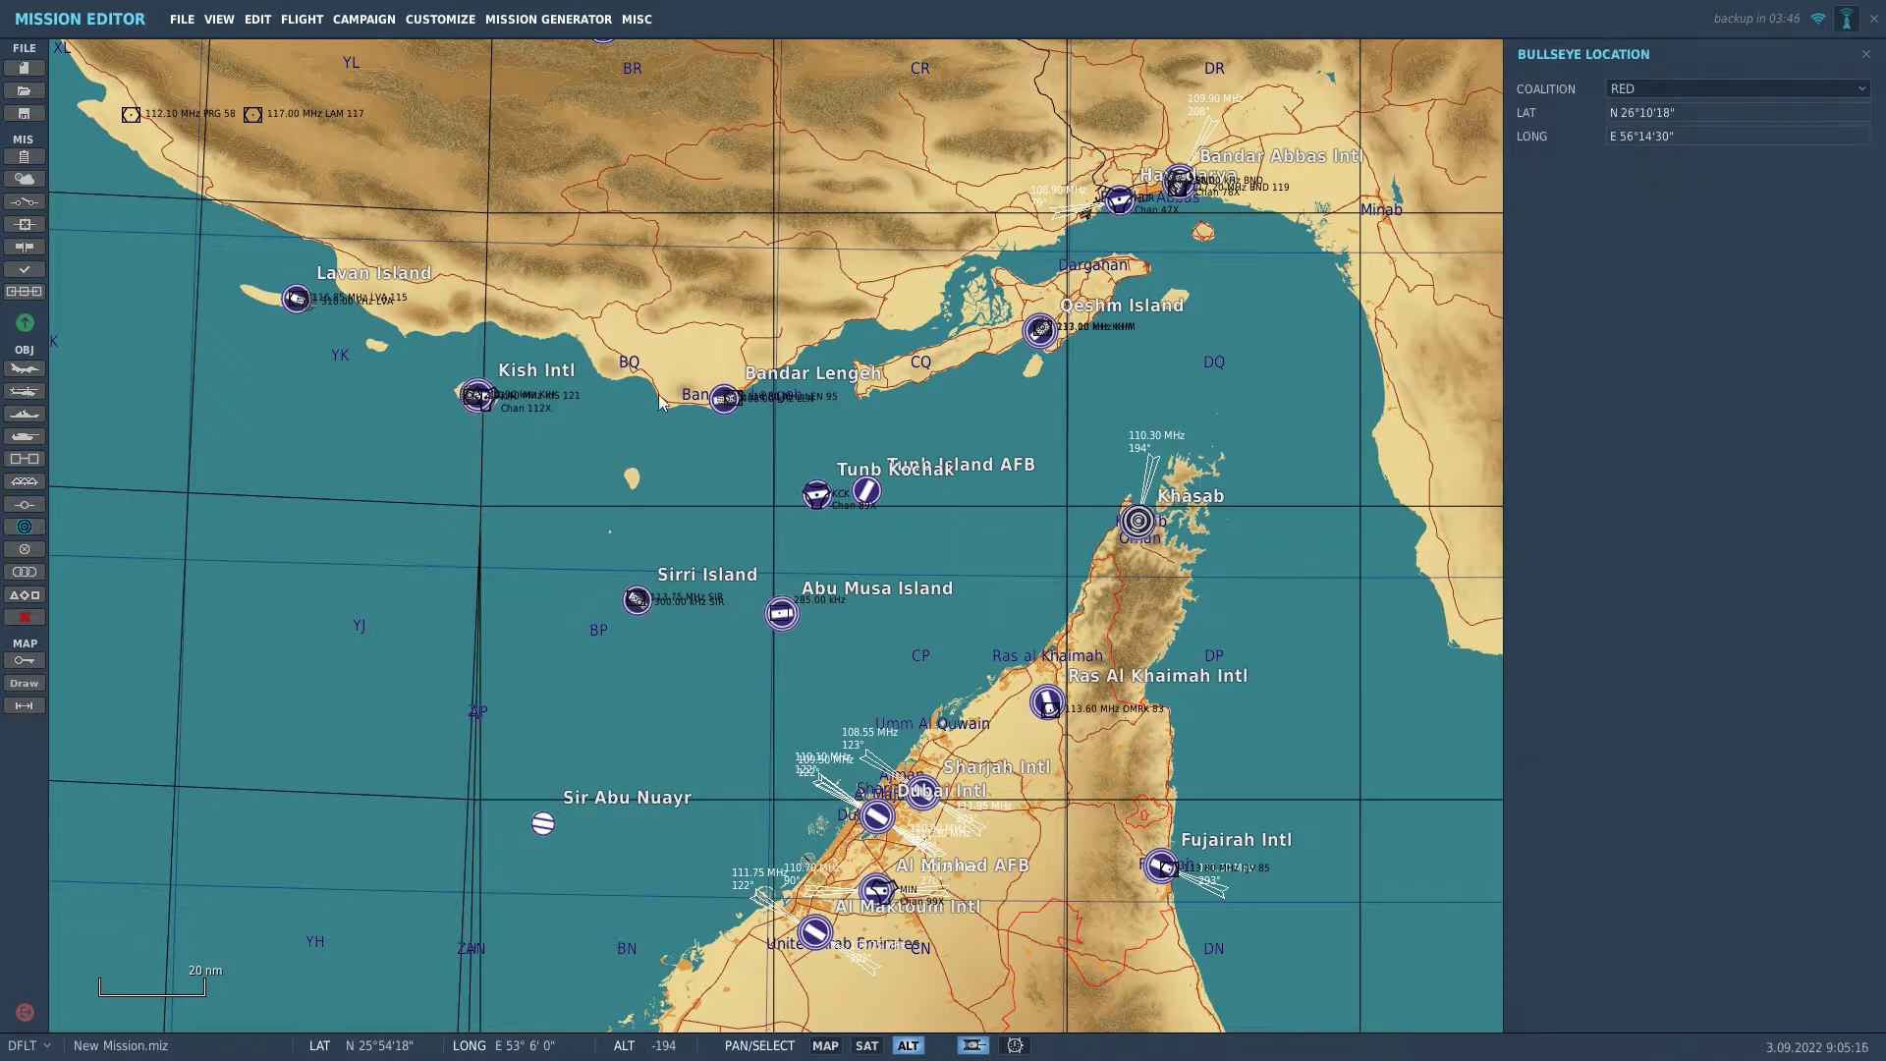
left_click(1865, 55)
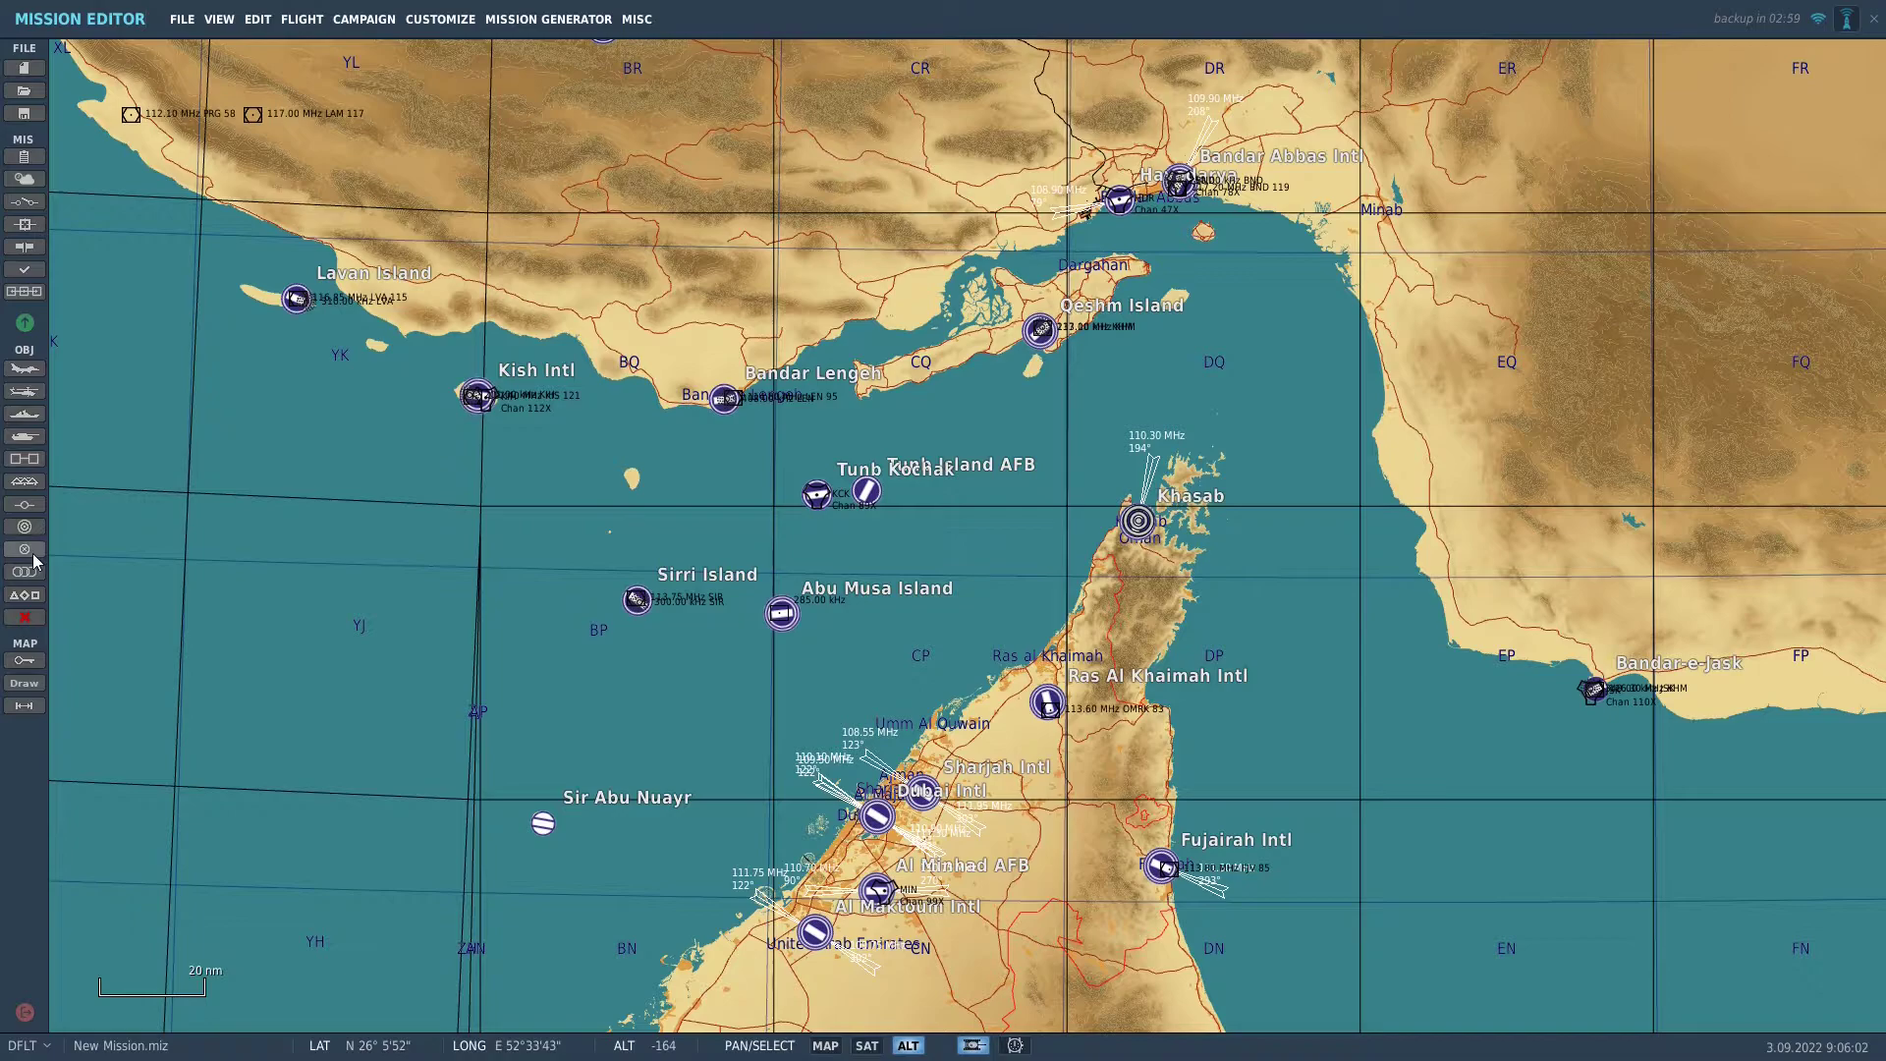
left_click(25, 549)
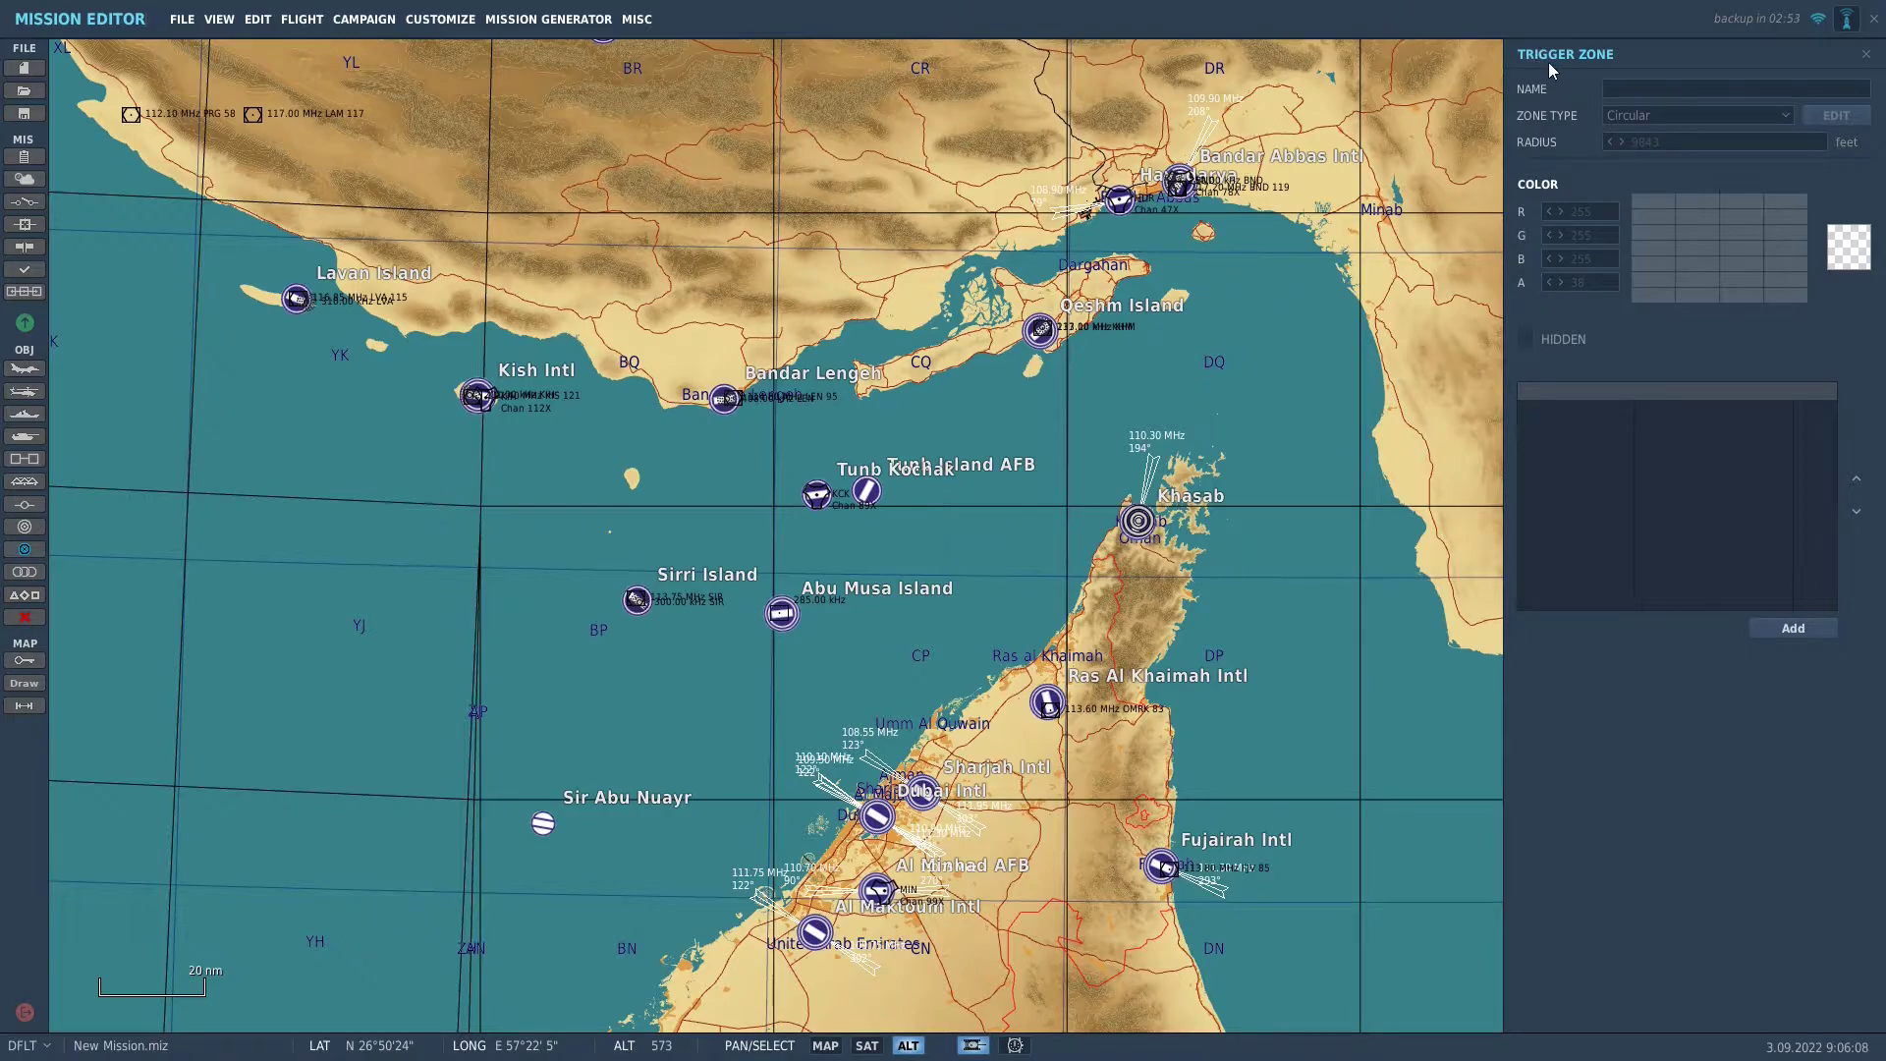
left_click(24, 572)
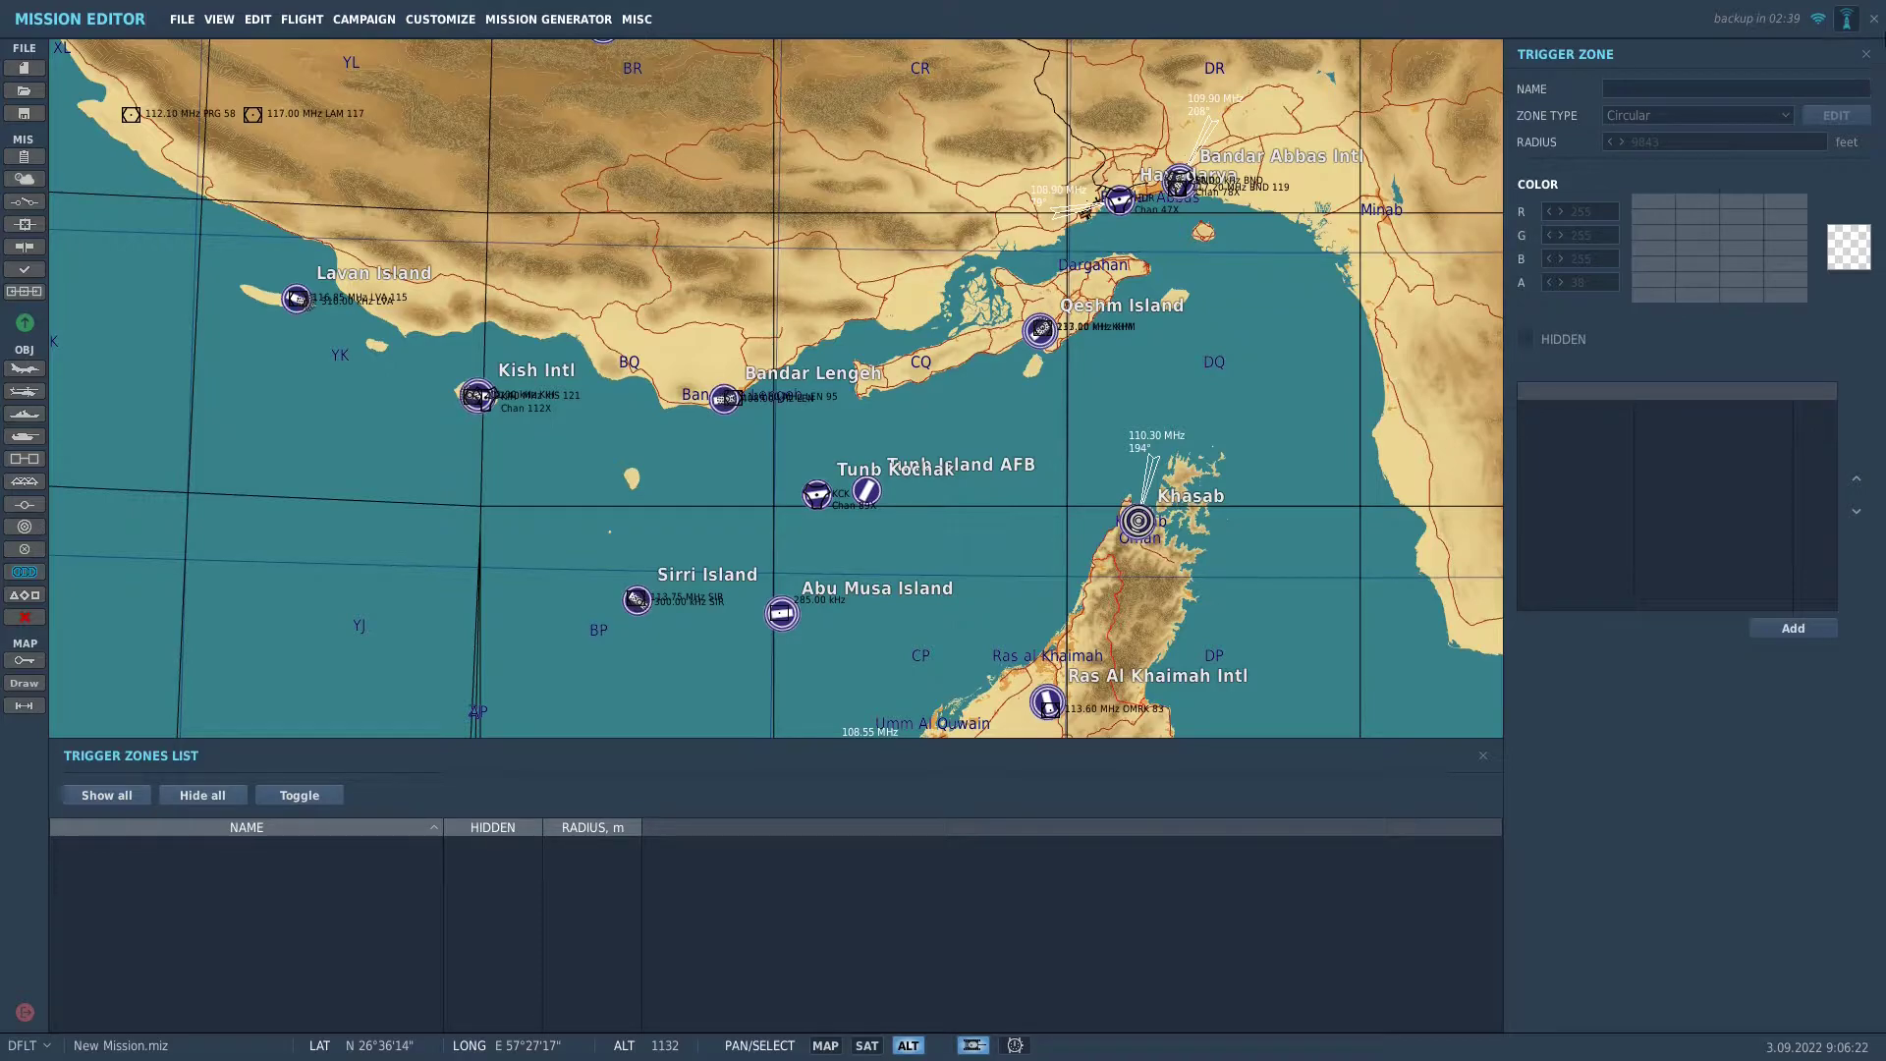
Check what the Airfields and User Objects map layers show by switching each one off and on again
left_click(25, 571)
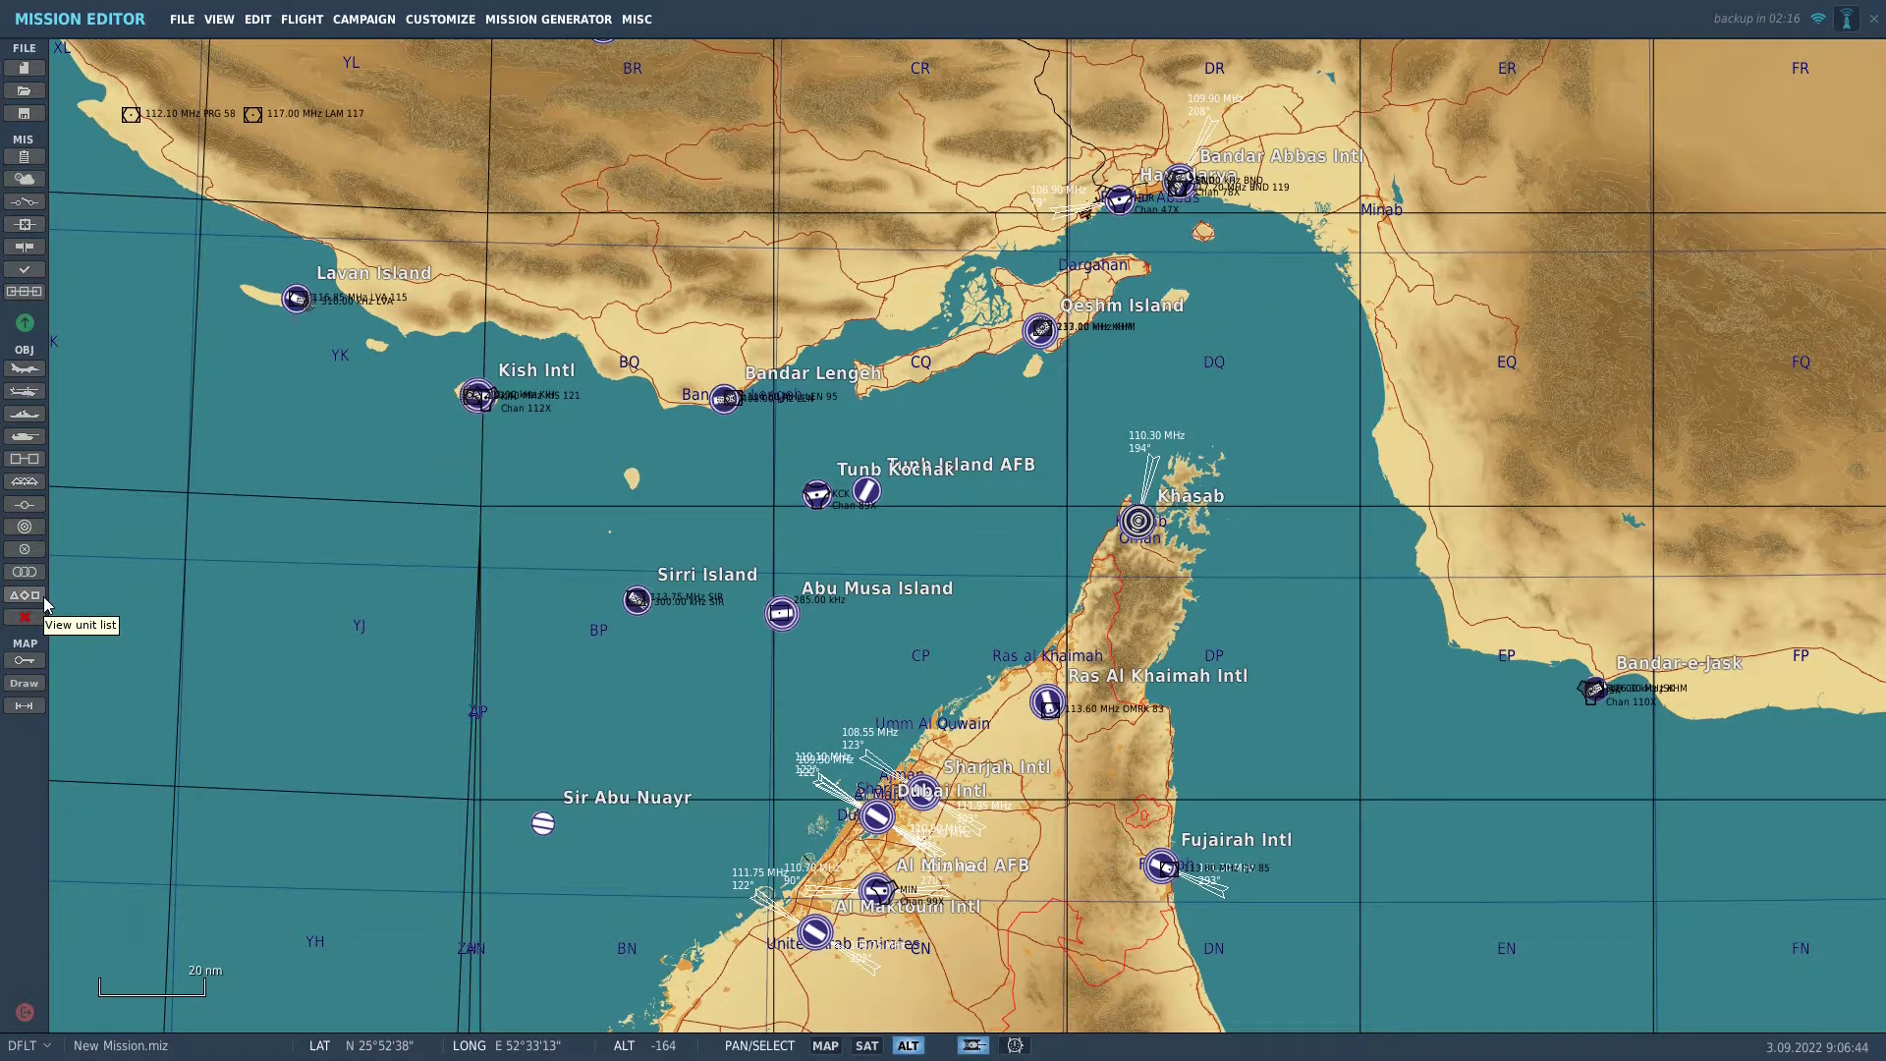
left_click(22, 666)
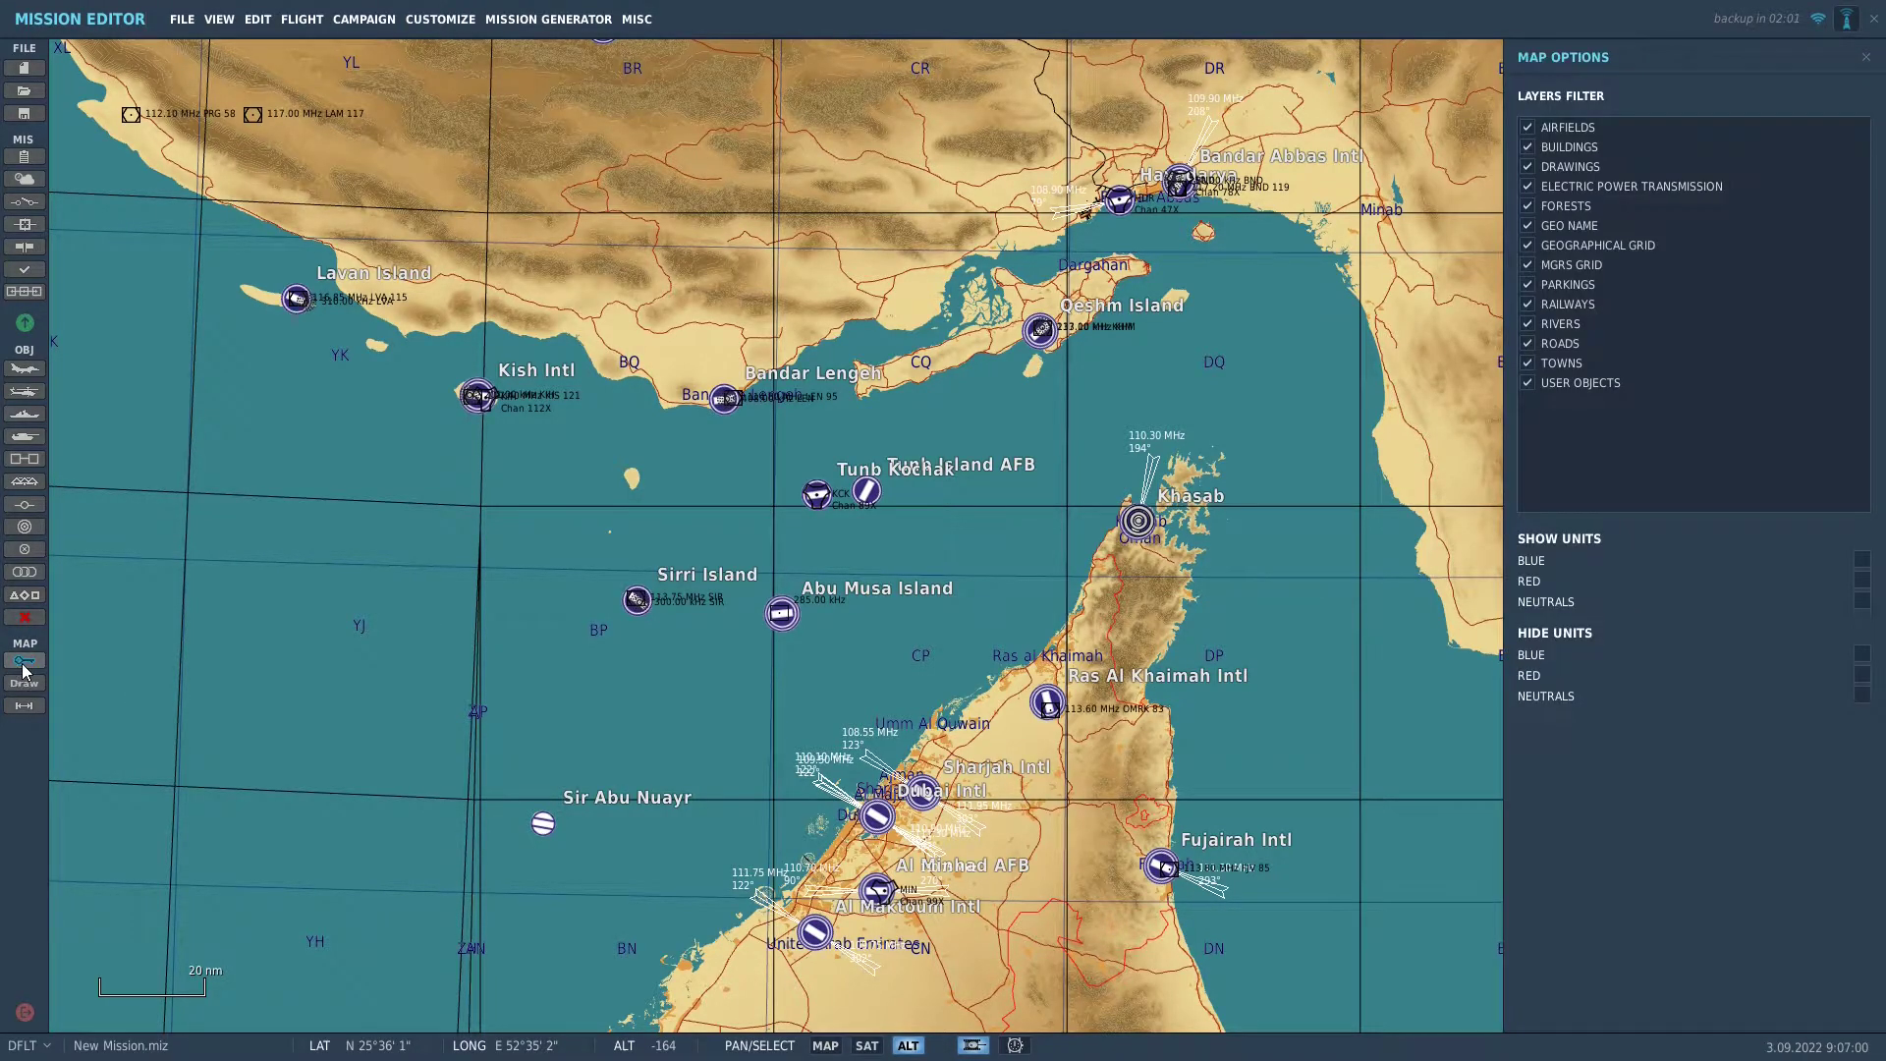
left_click(1528, 129)
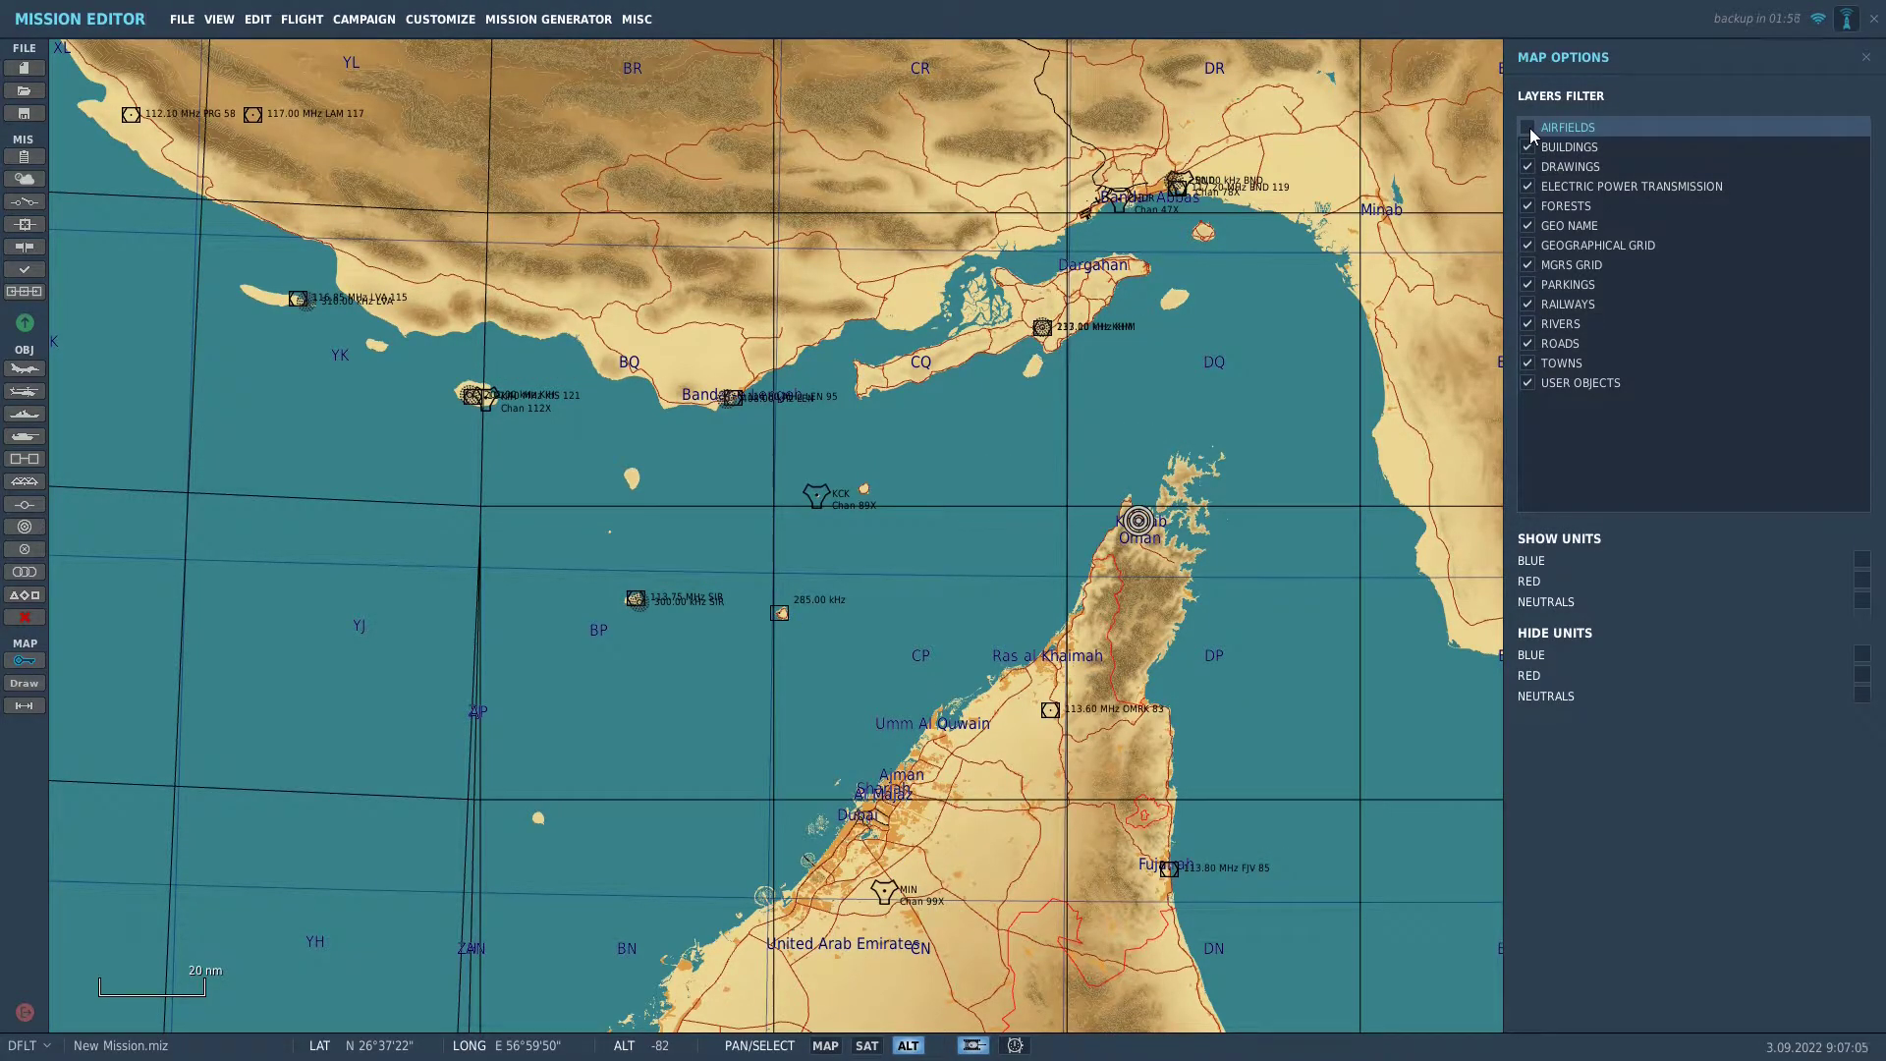
left_click(1528, 128)
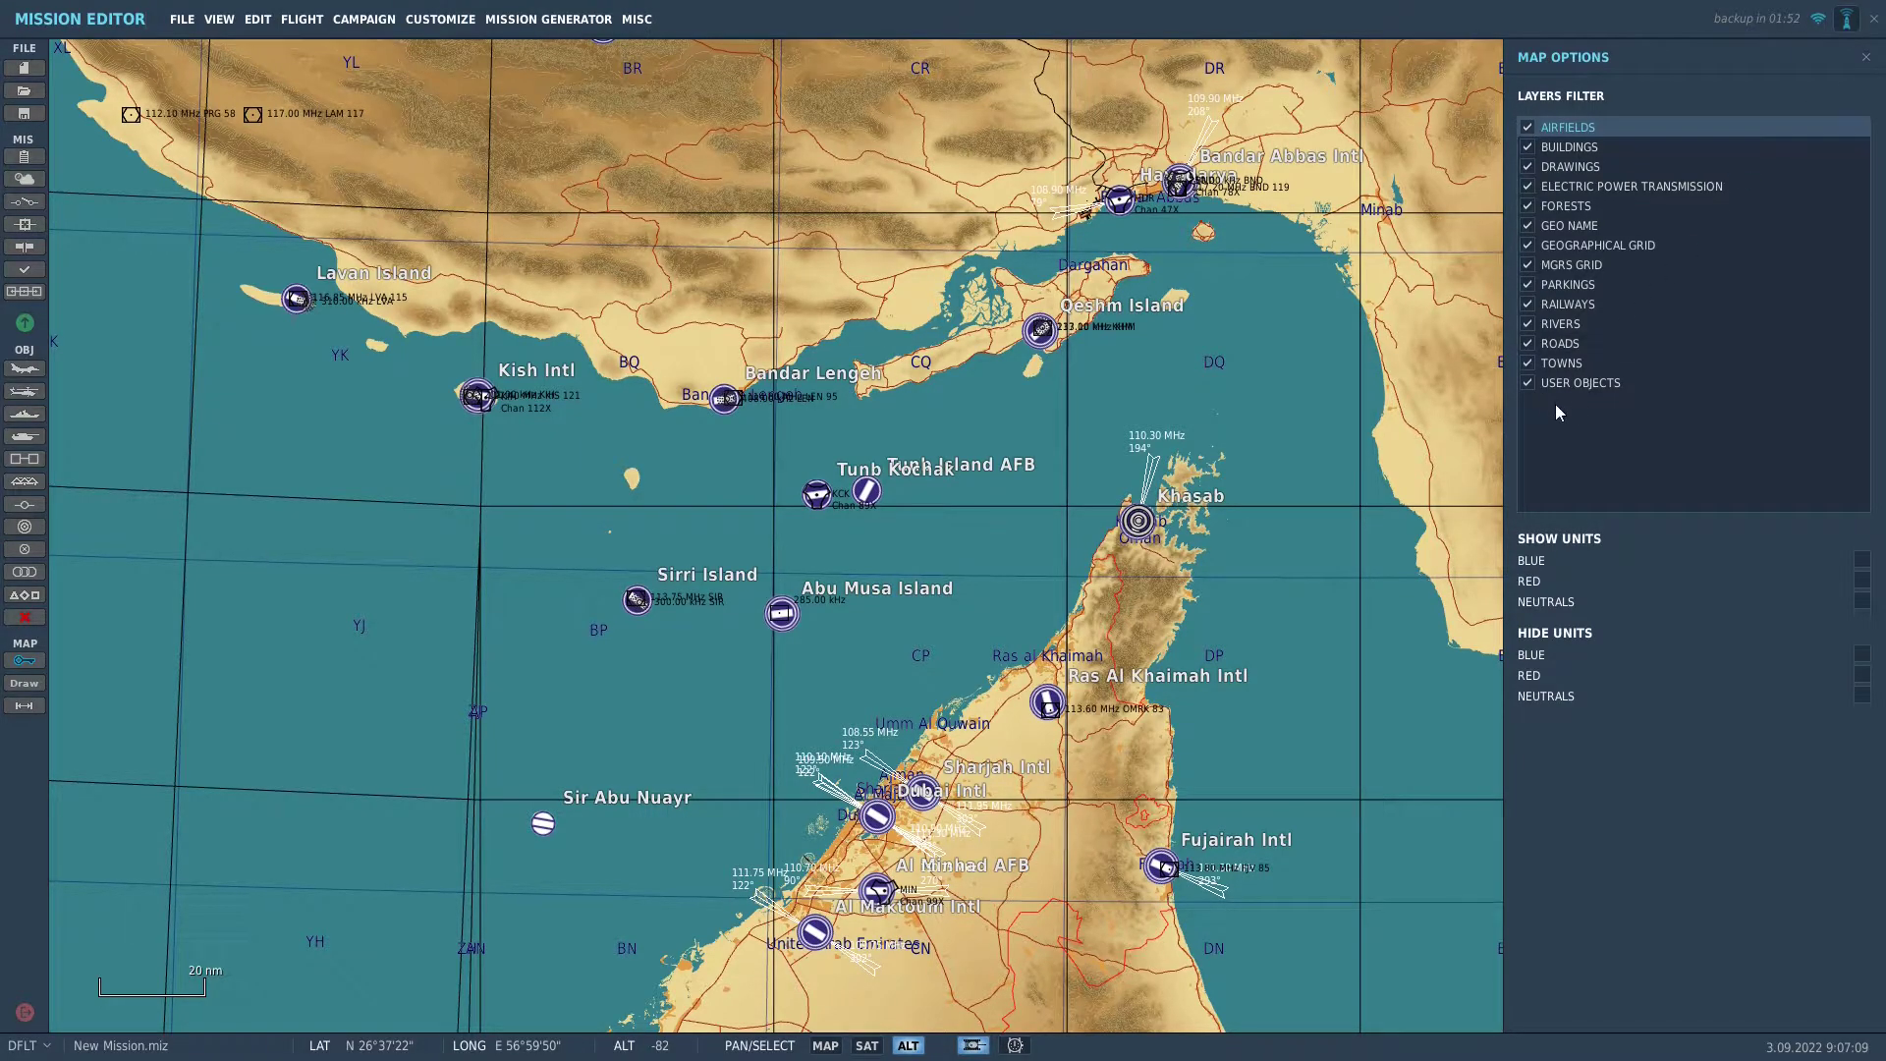
left_click(1528, 383)
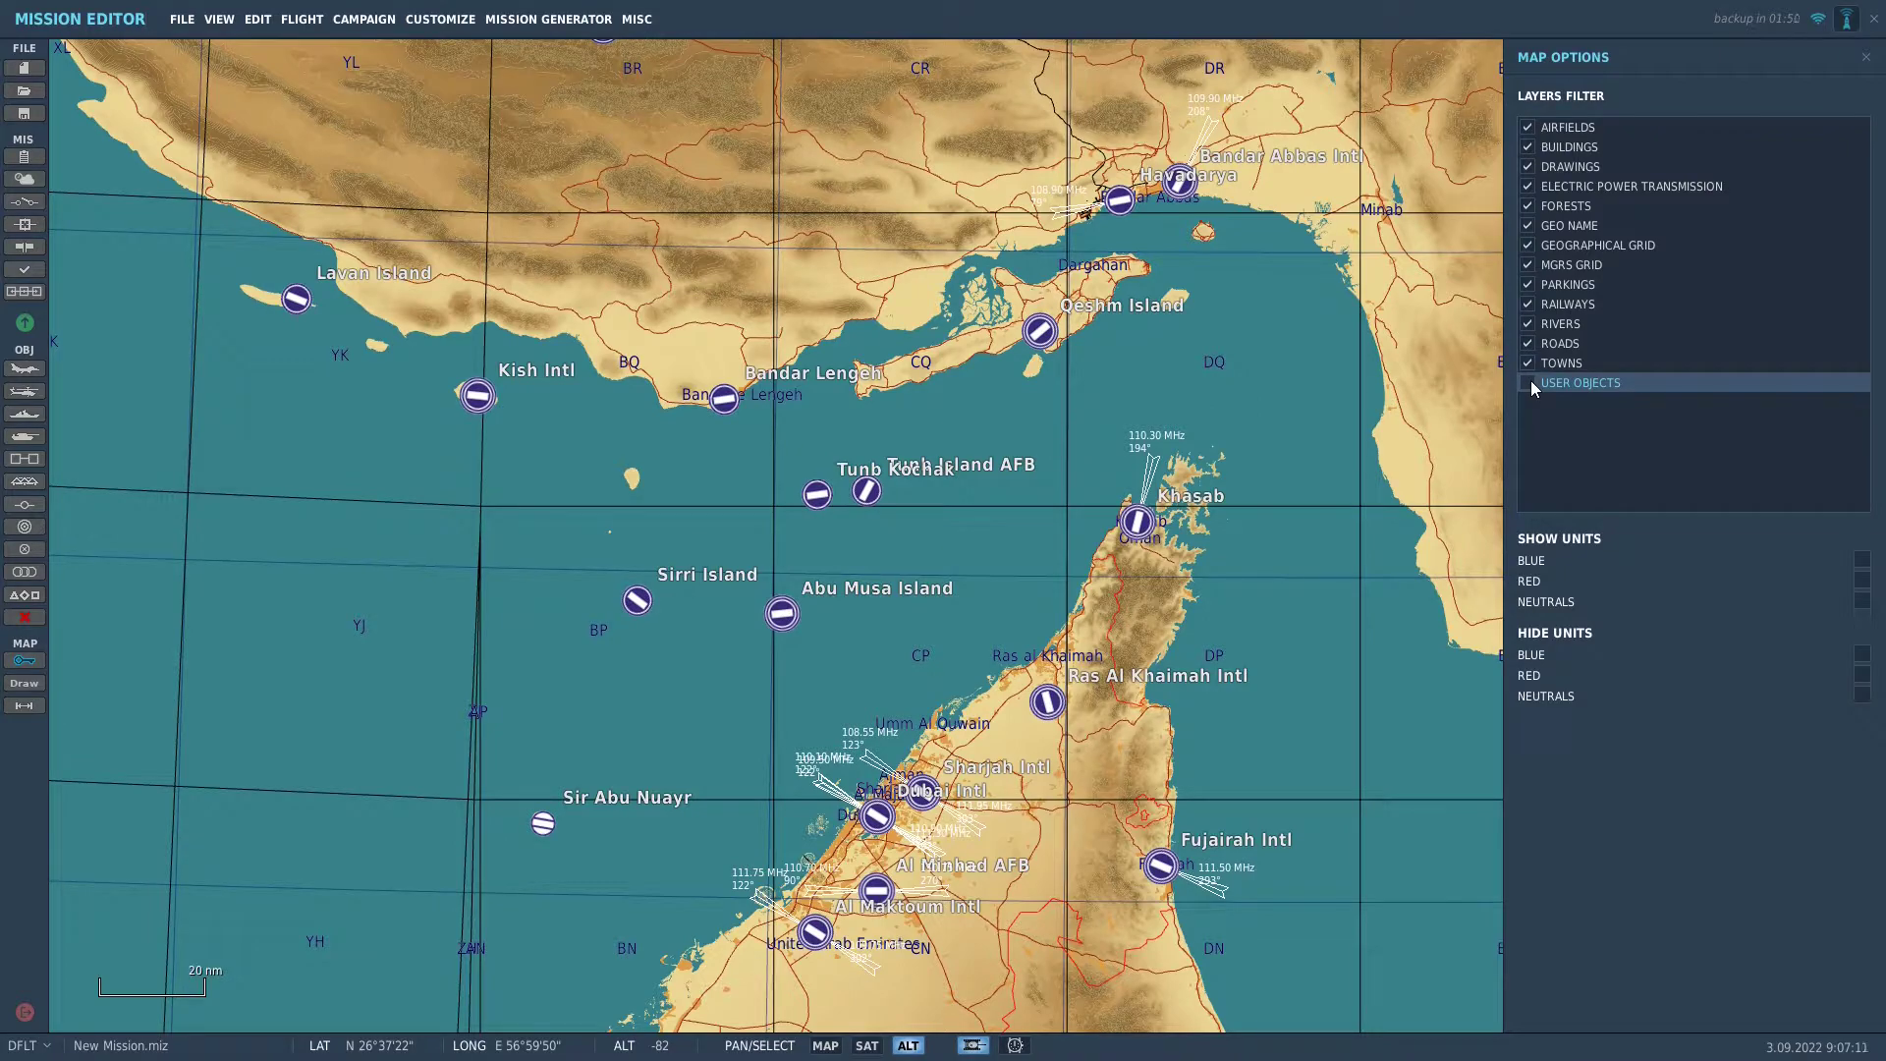
left_click(1528, 383)
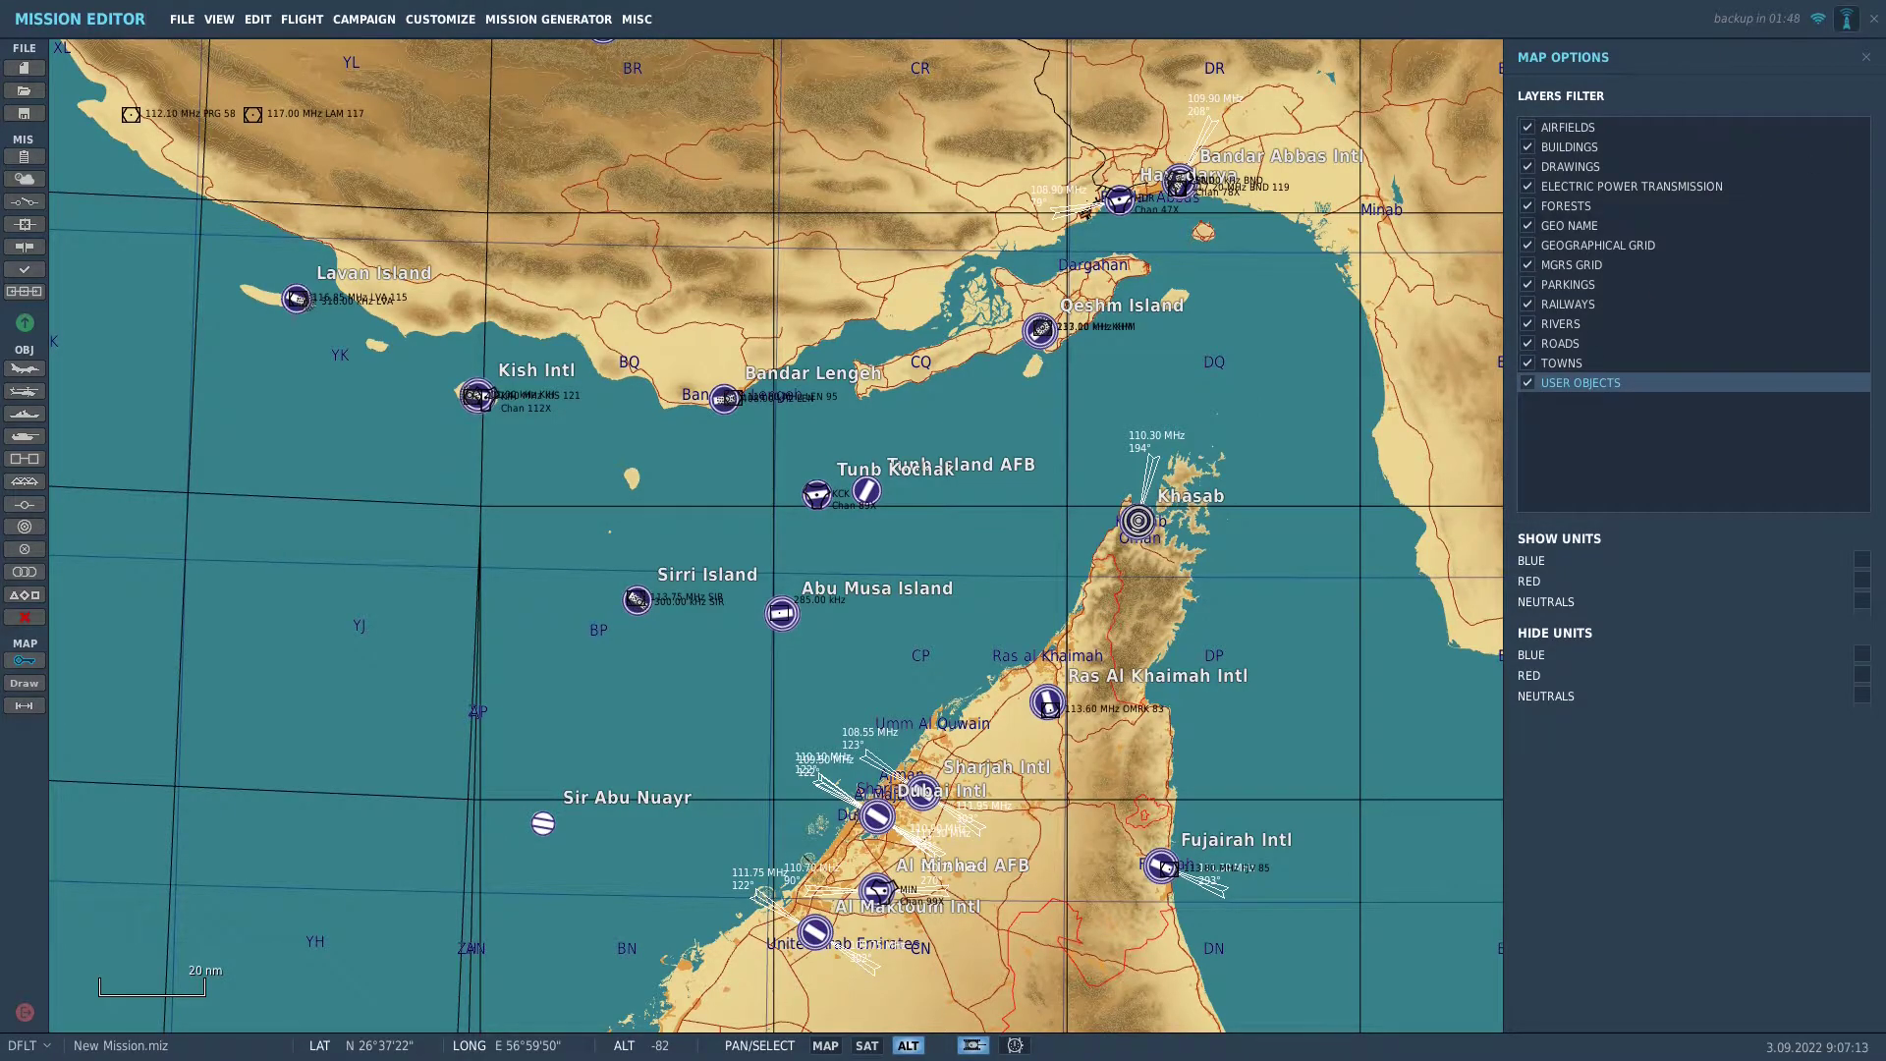
left_click(1867, 57)
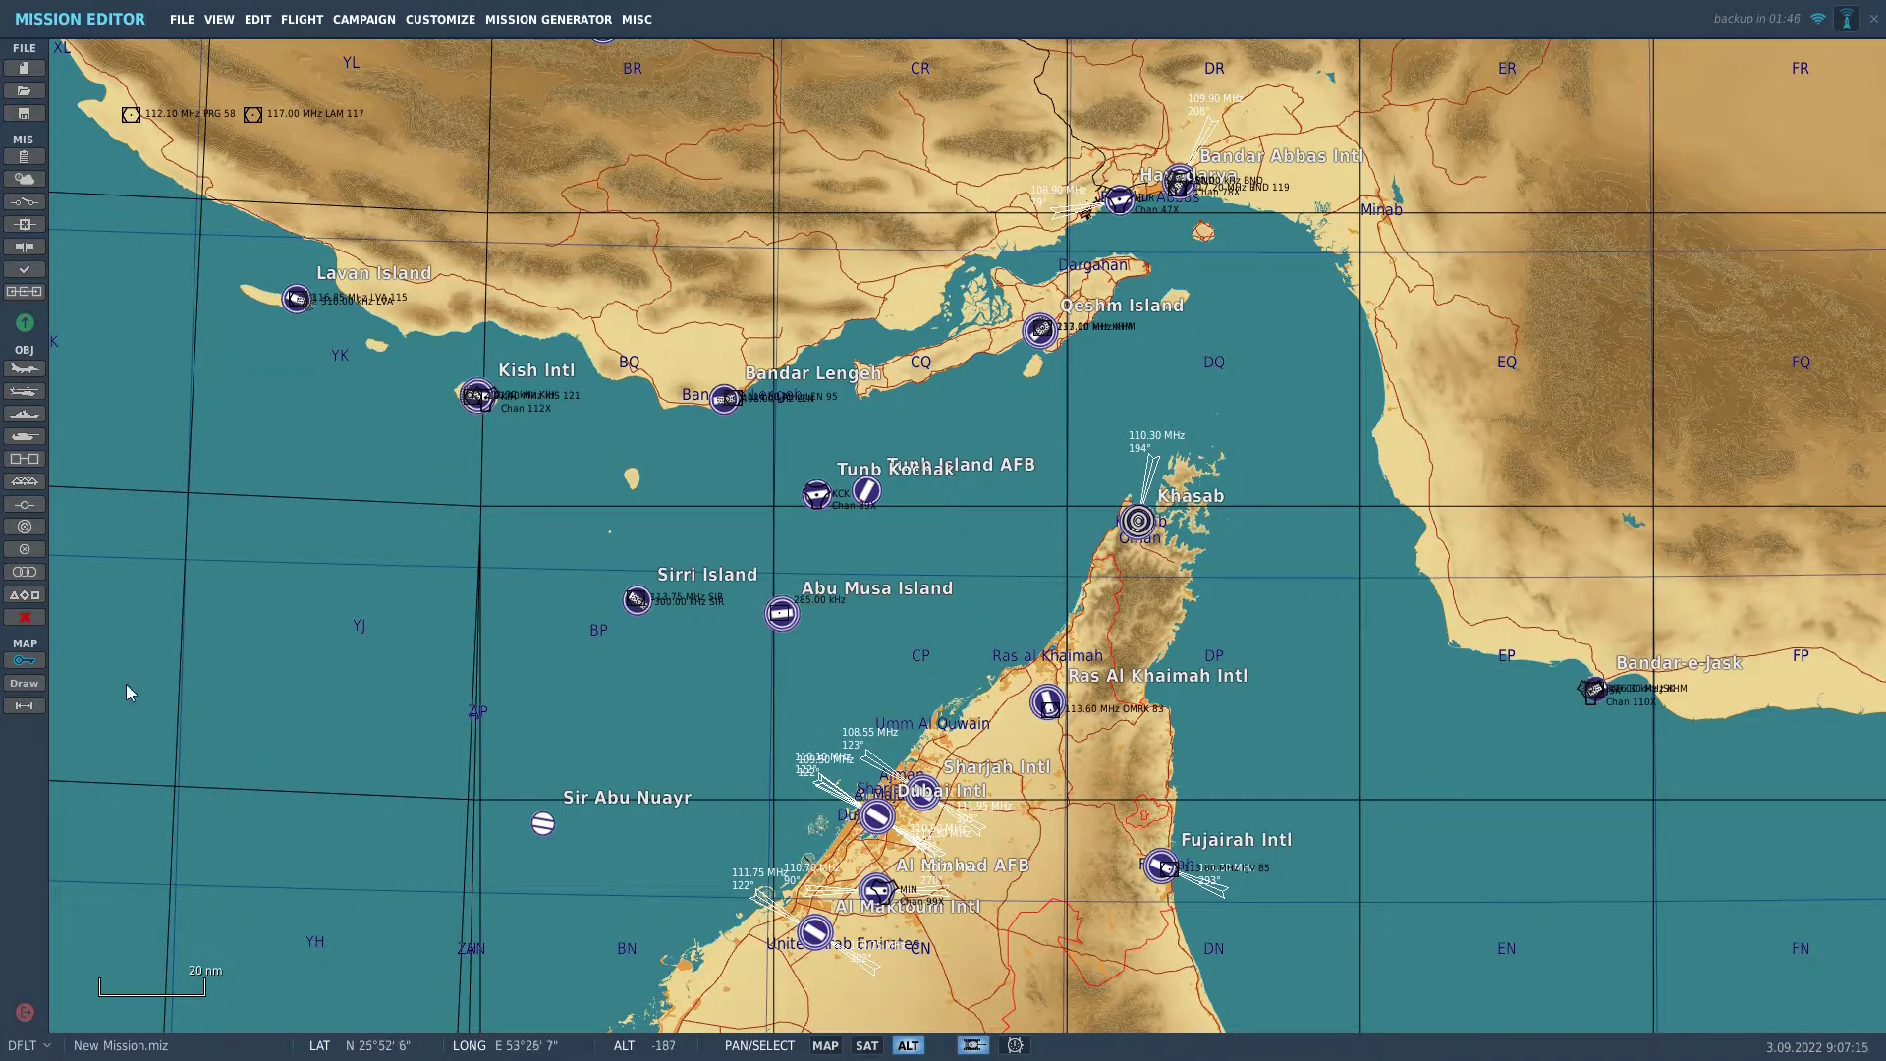
View the map drawing tools, and measure from Kish Intl to Sir Abu Nuayr with the ruler
left_click(13, 687)
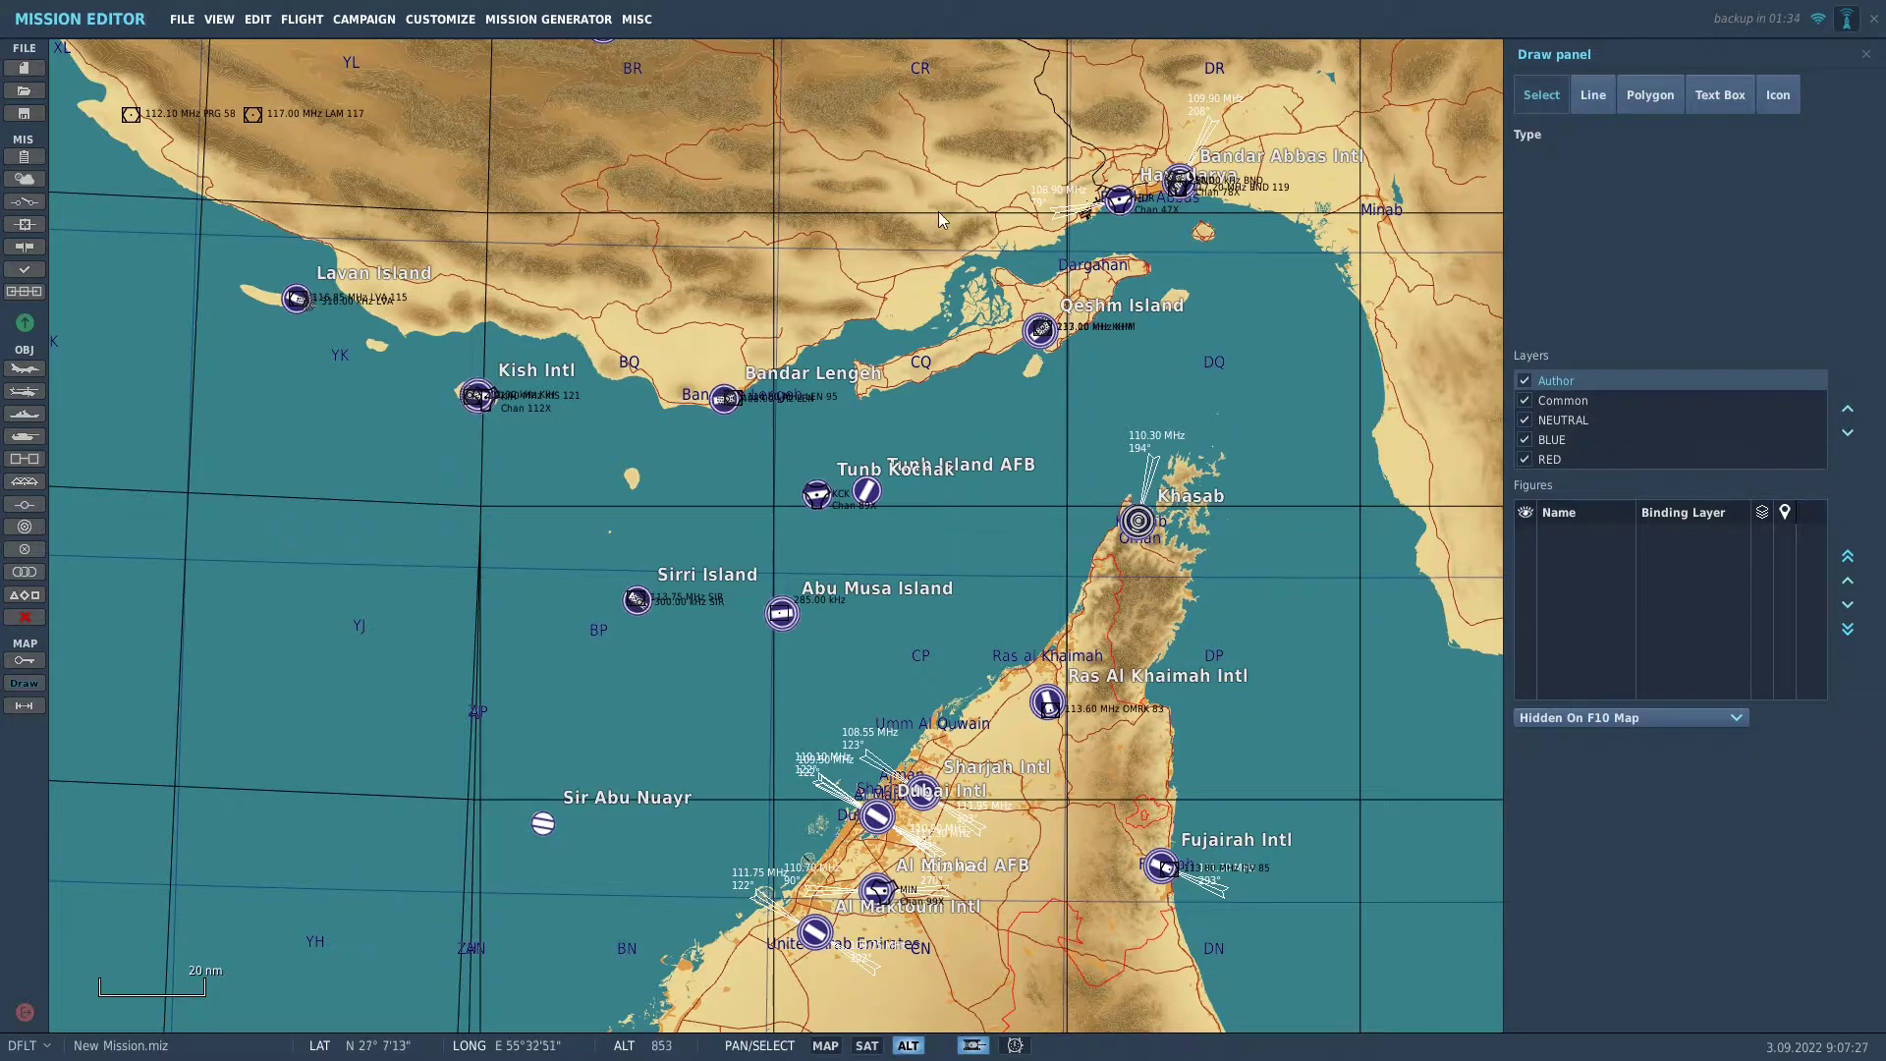
left_click(1865, 55)
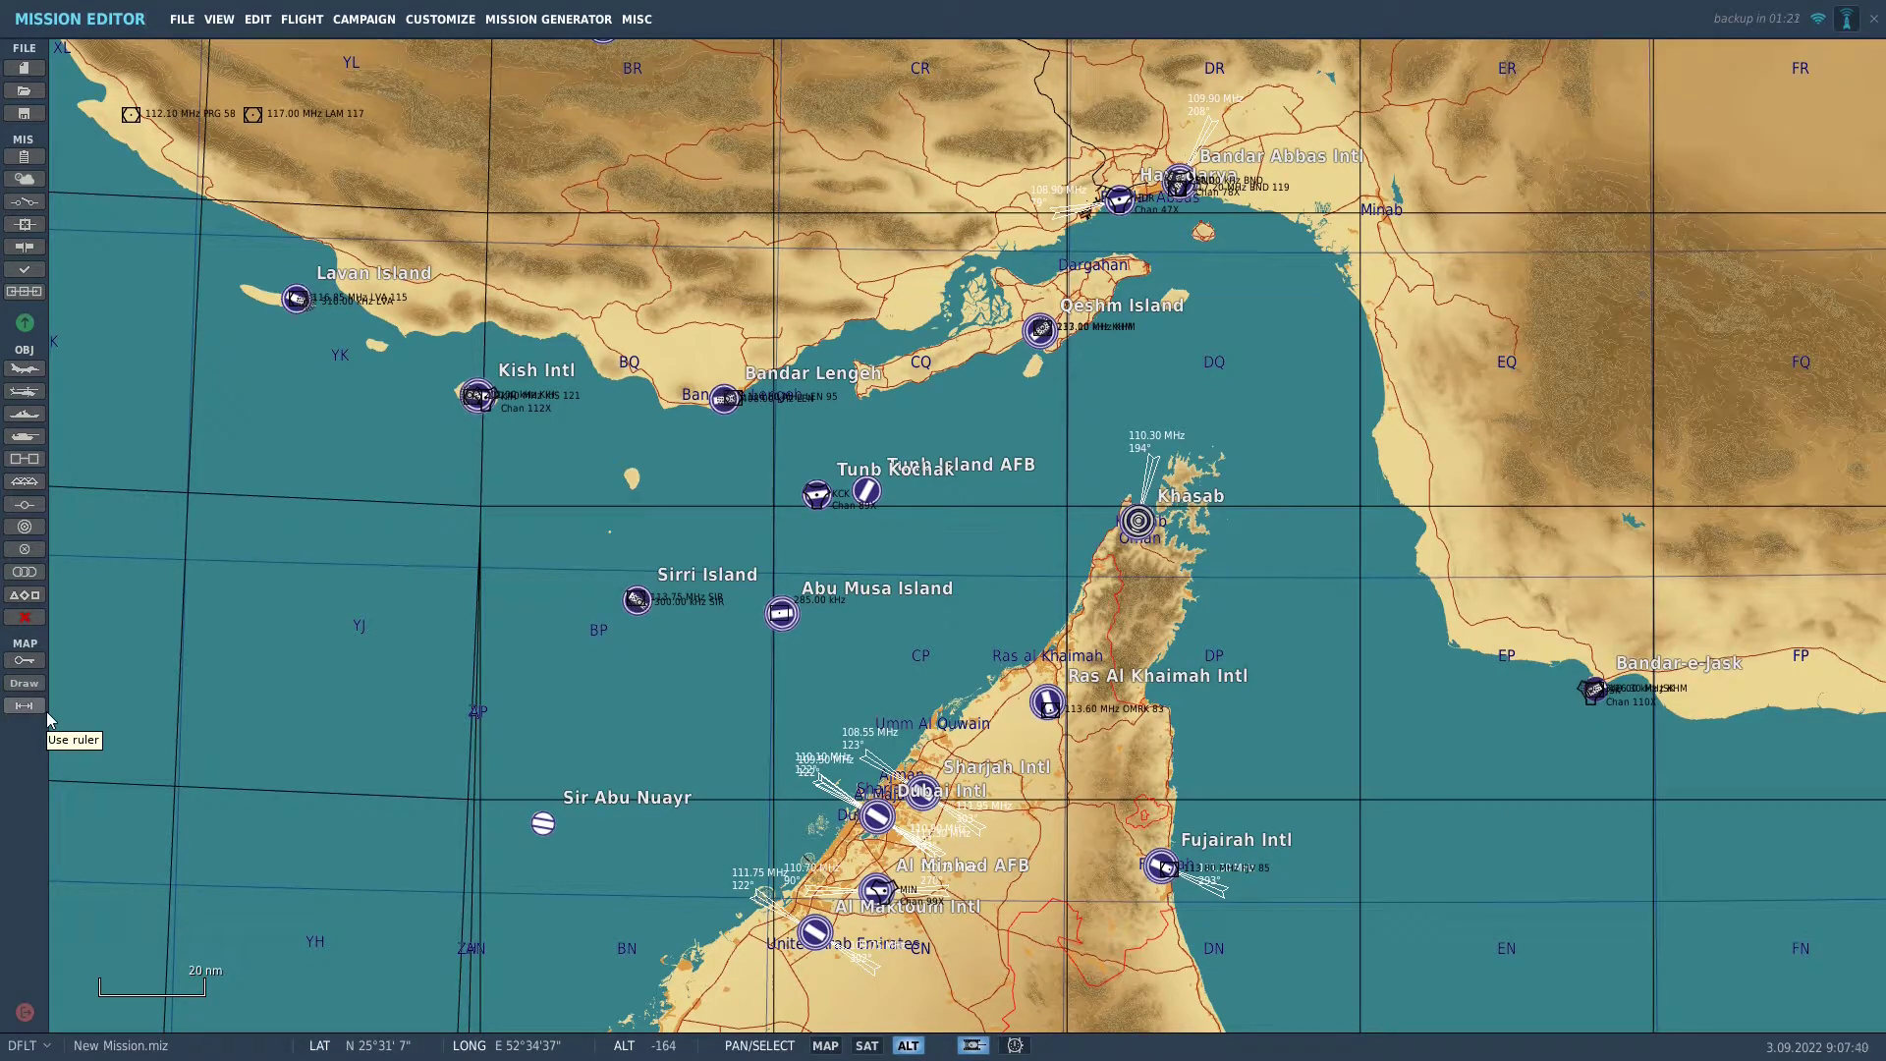
left_click(17, 709)
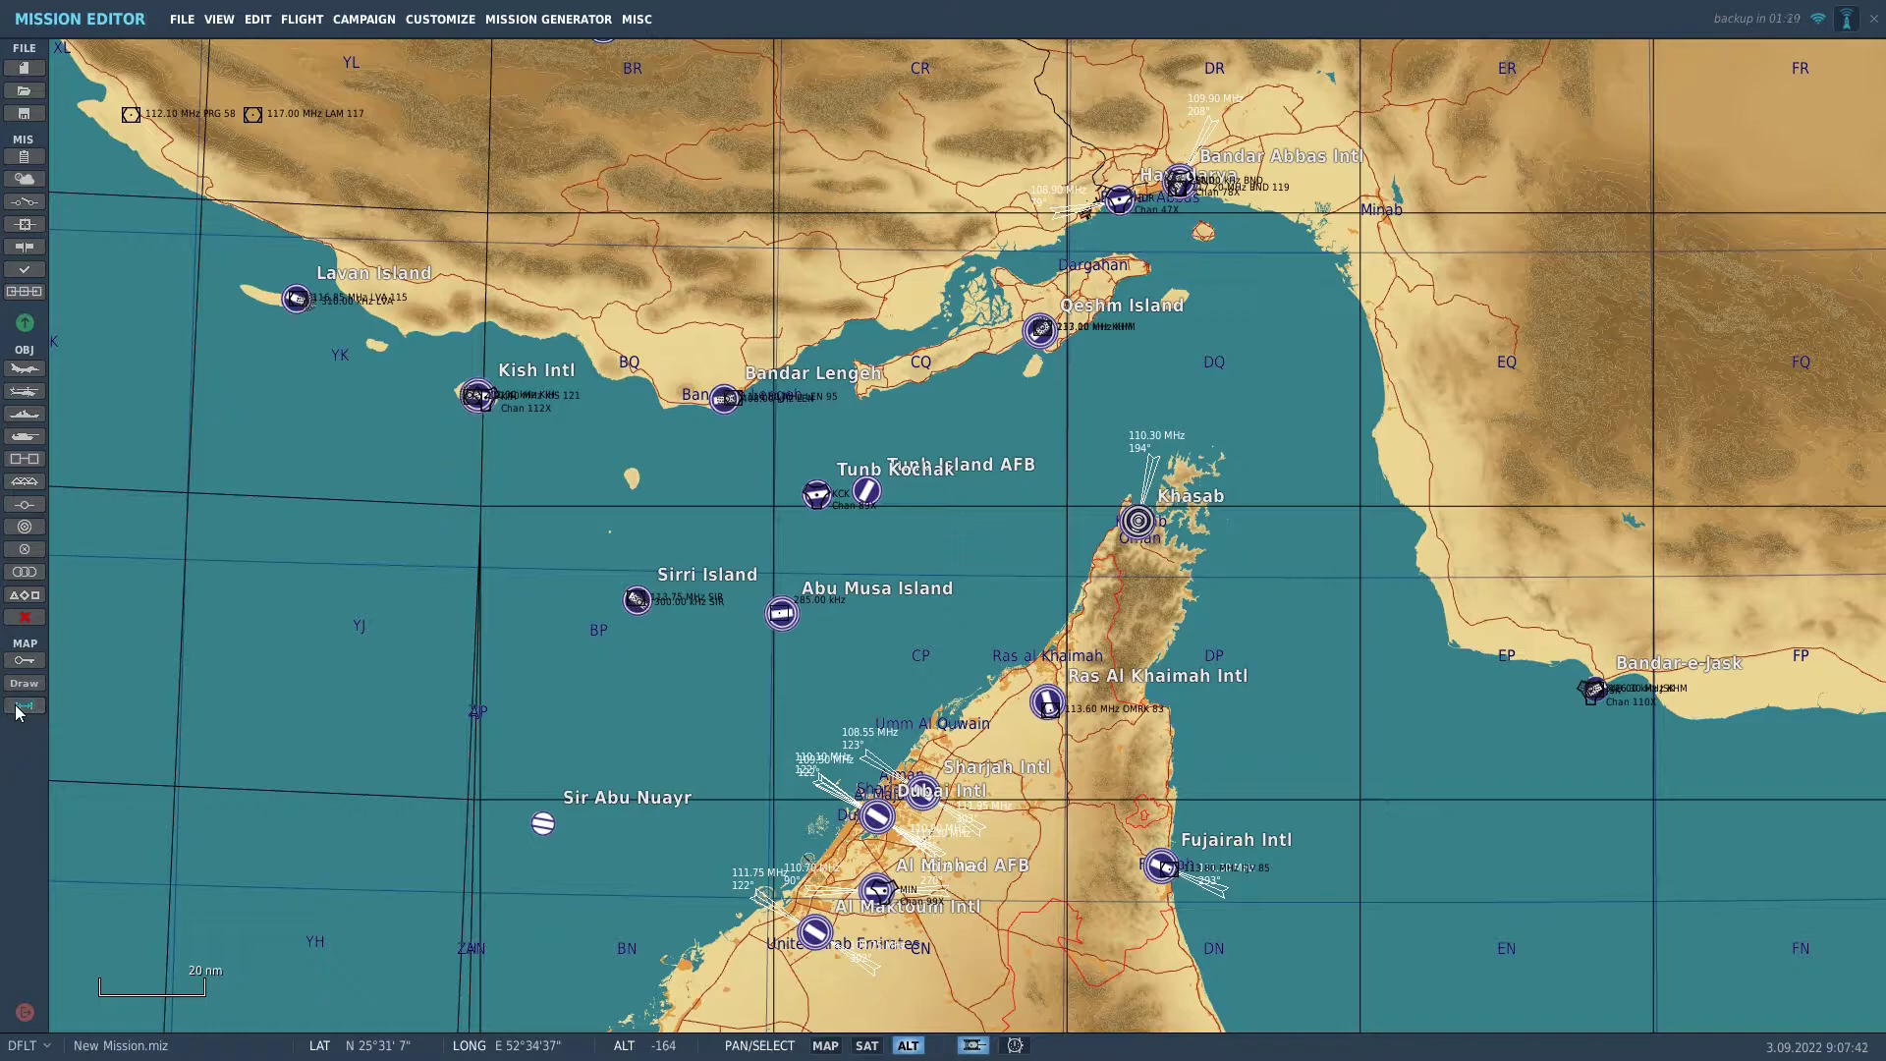
mouse_move(477, 401)
left_mouse_down()
mouse_move(475, 491)
mouse_move(538, 710)
mouse_move(535, 805)
mouse_move(399, 783)
mouse_move(517, 764)
mouse_move(542, 821)
left_mouse_up()
Look over the mission file commands and the measurement unit and icon style options
left_click(182, 21)
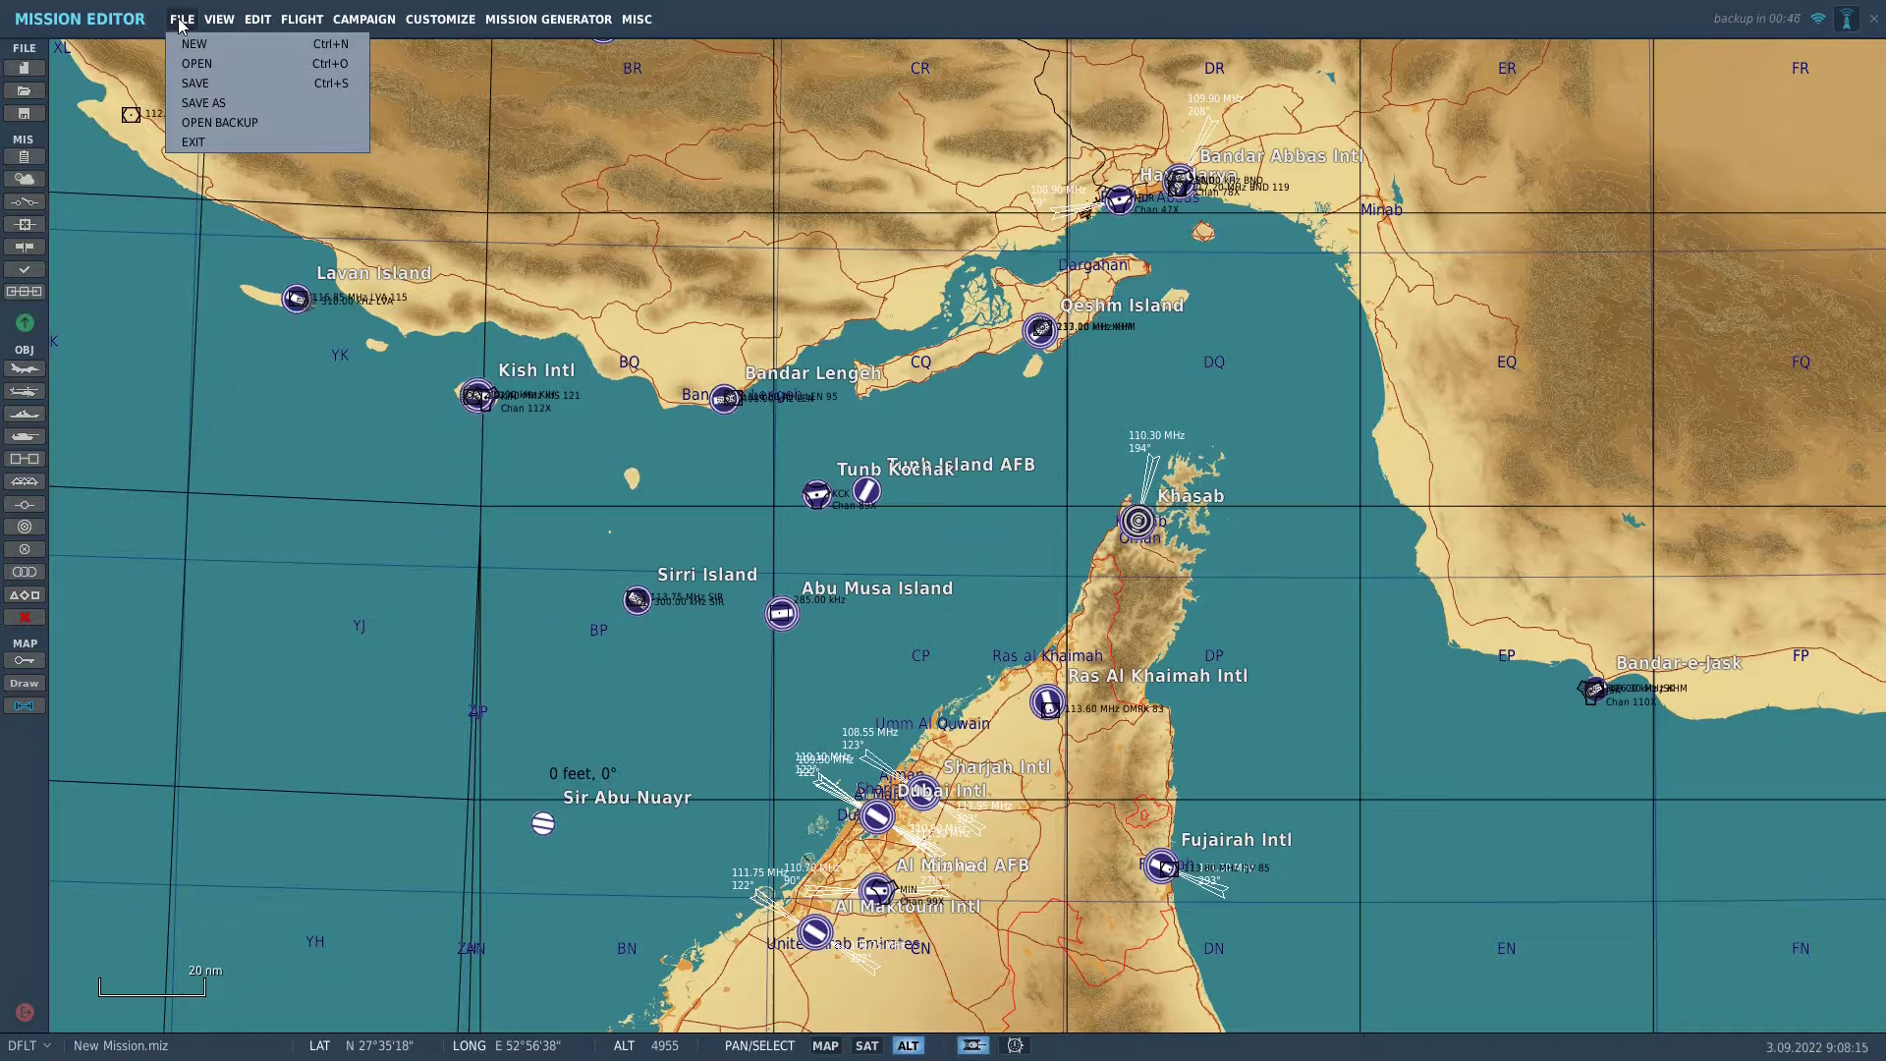
mouse_move(208, 25)
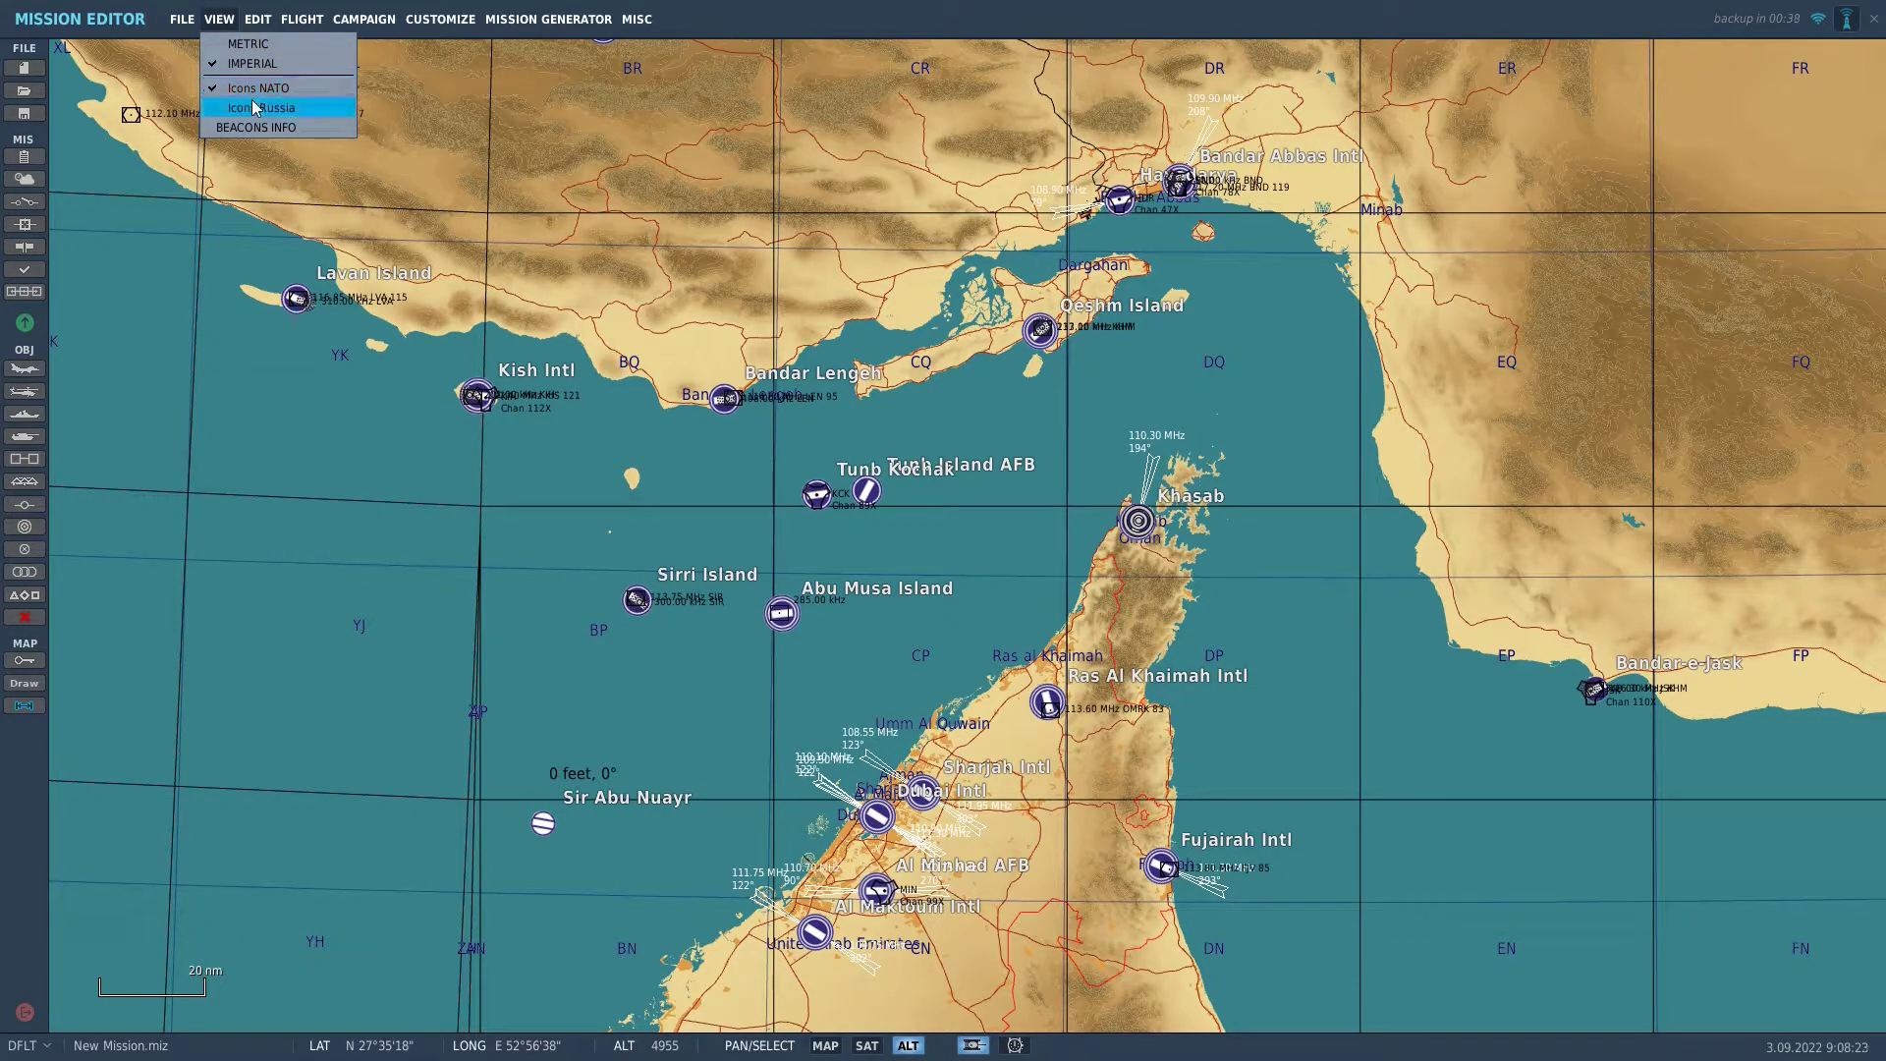
left_click(266, 27)
View the settings for adding airplane and helicopter groups through the edit commands without placing any group
left_click(267, 32)
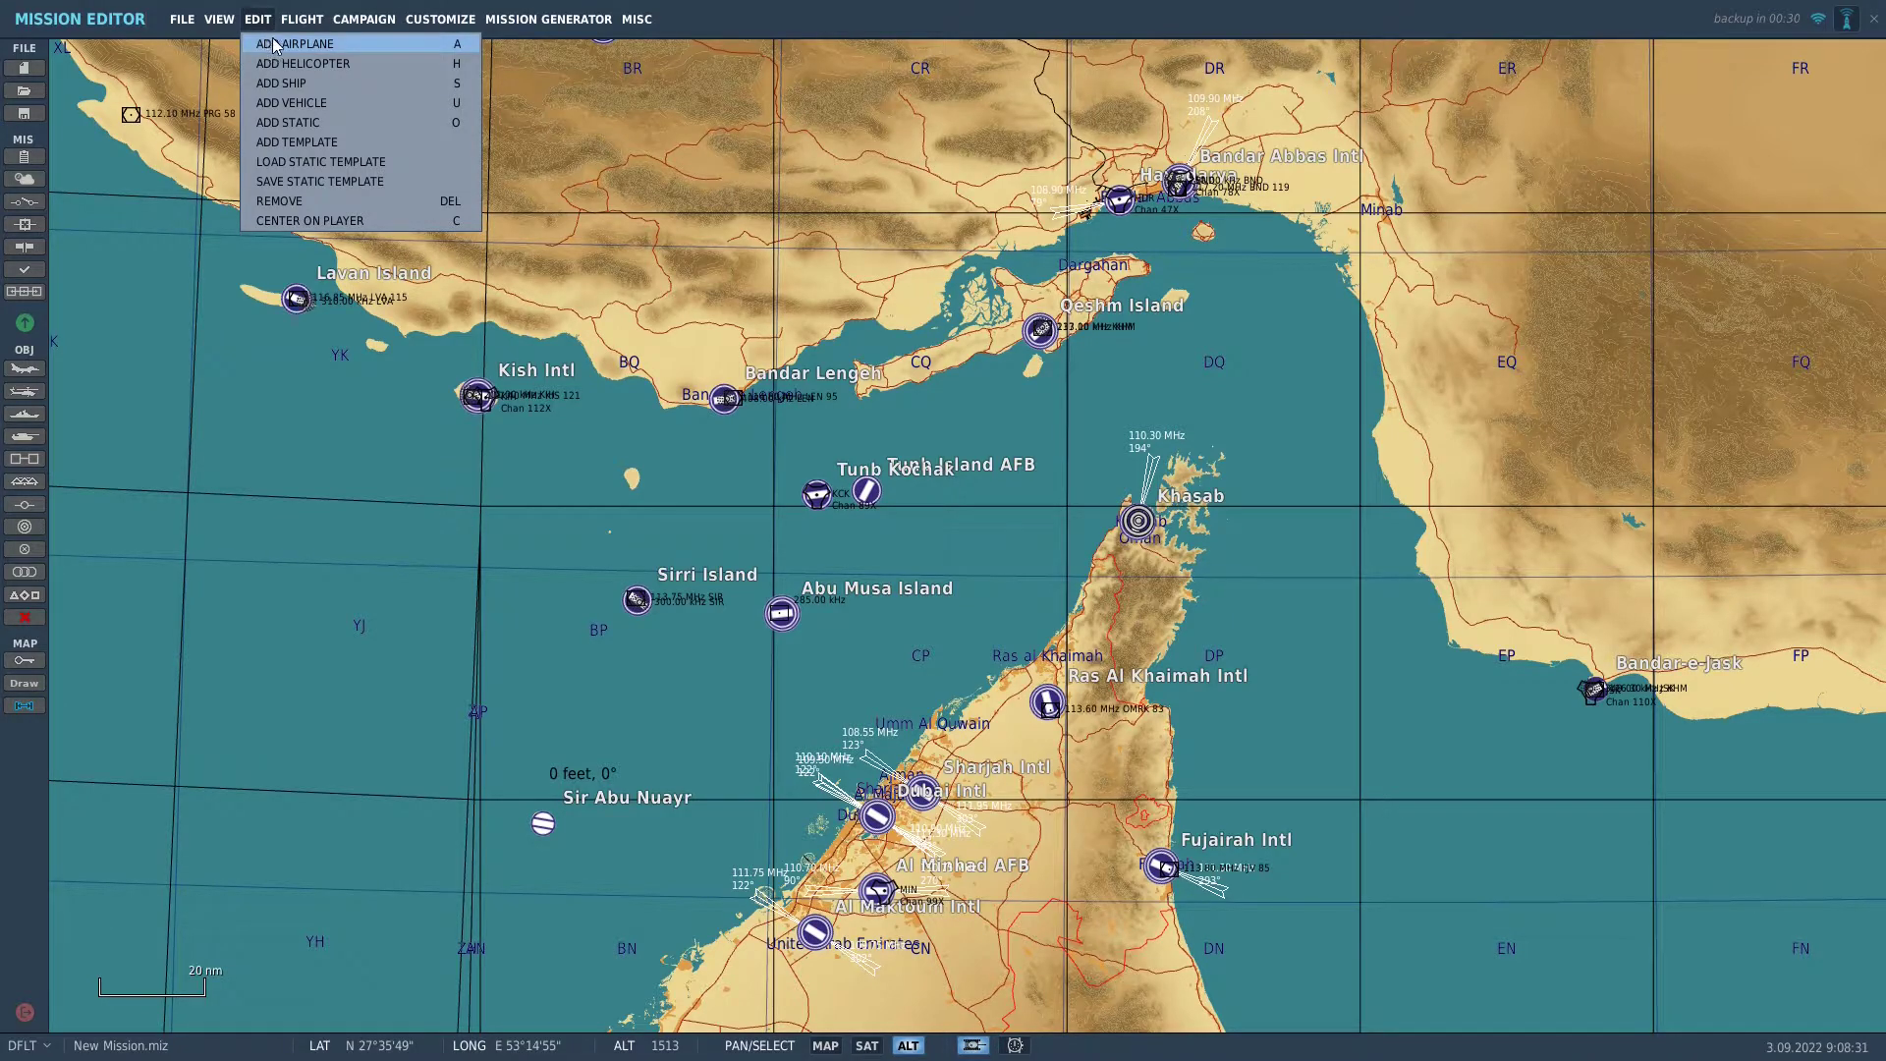
left_click(282, 44)
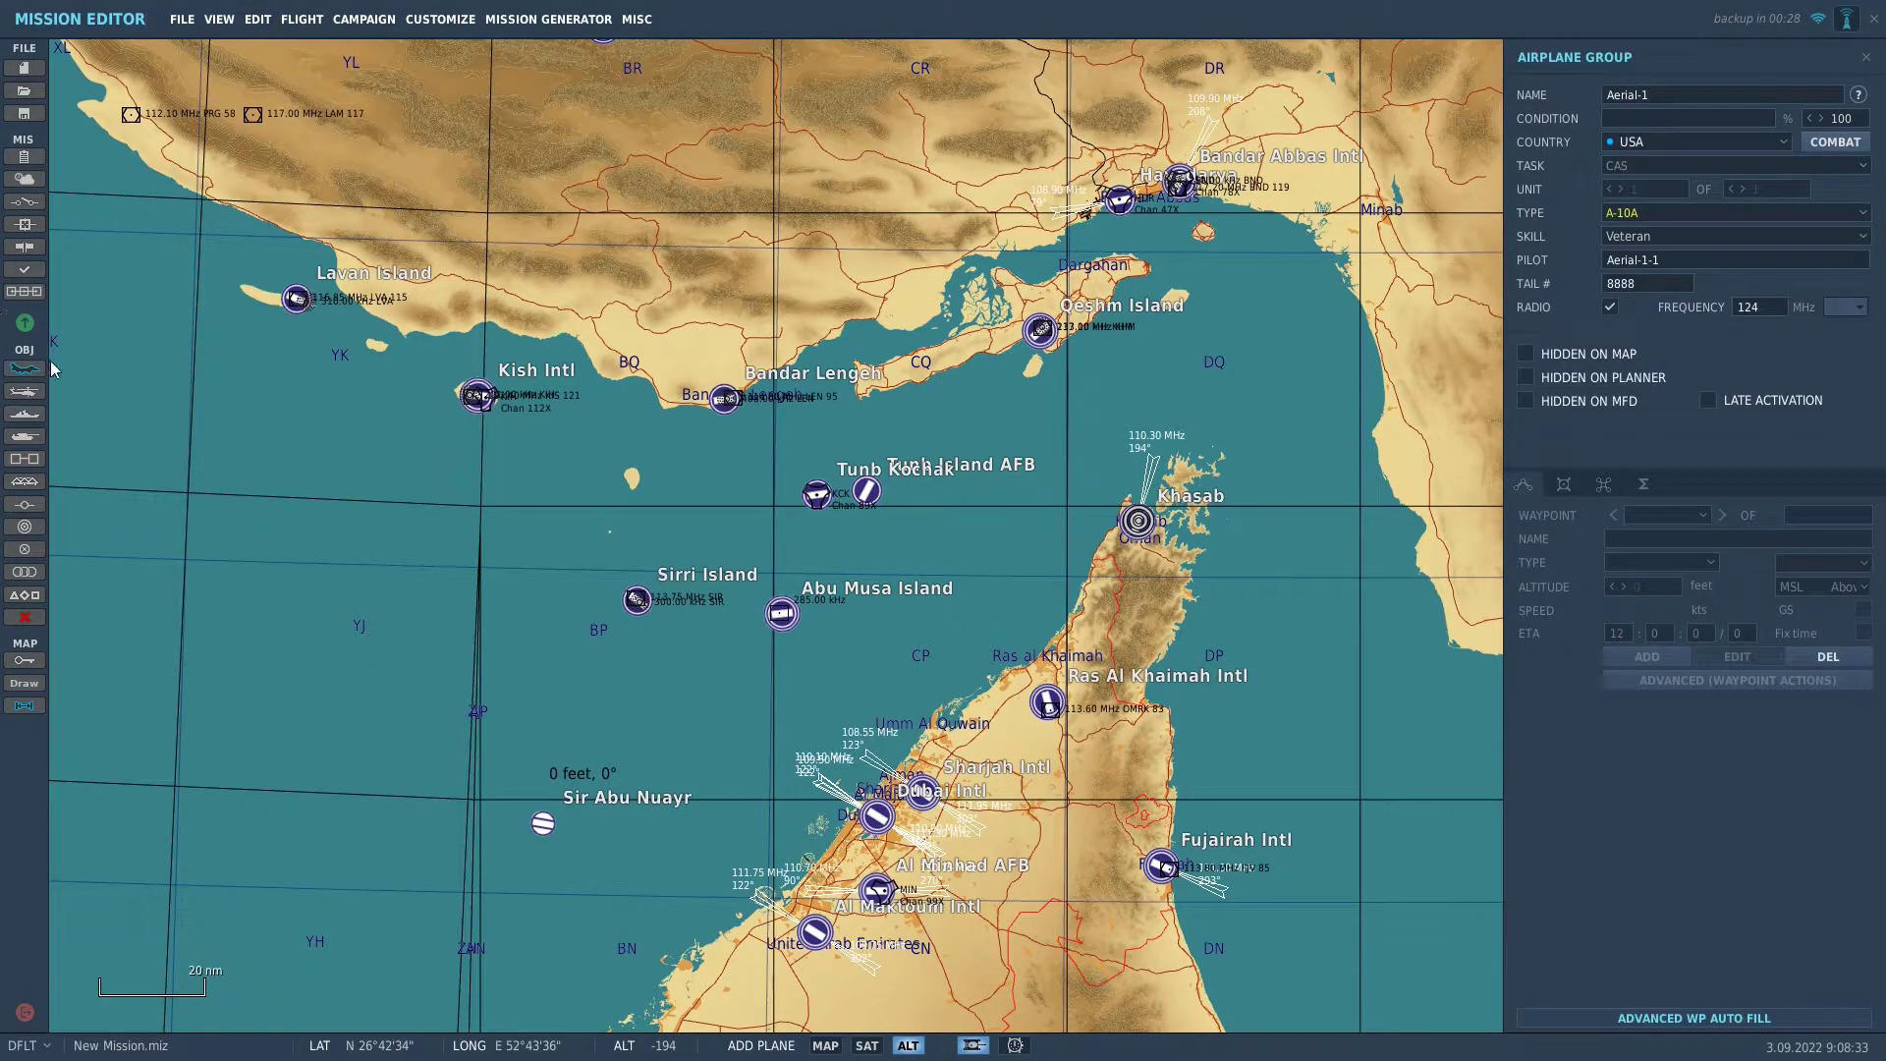
left_click(1867, 57)
left_click(258, 19)
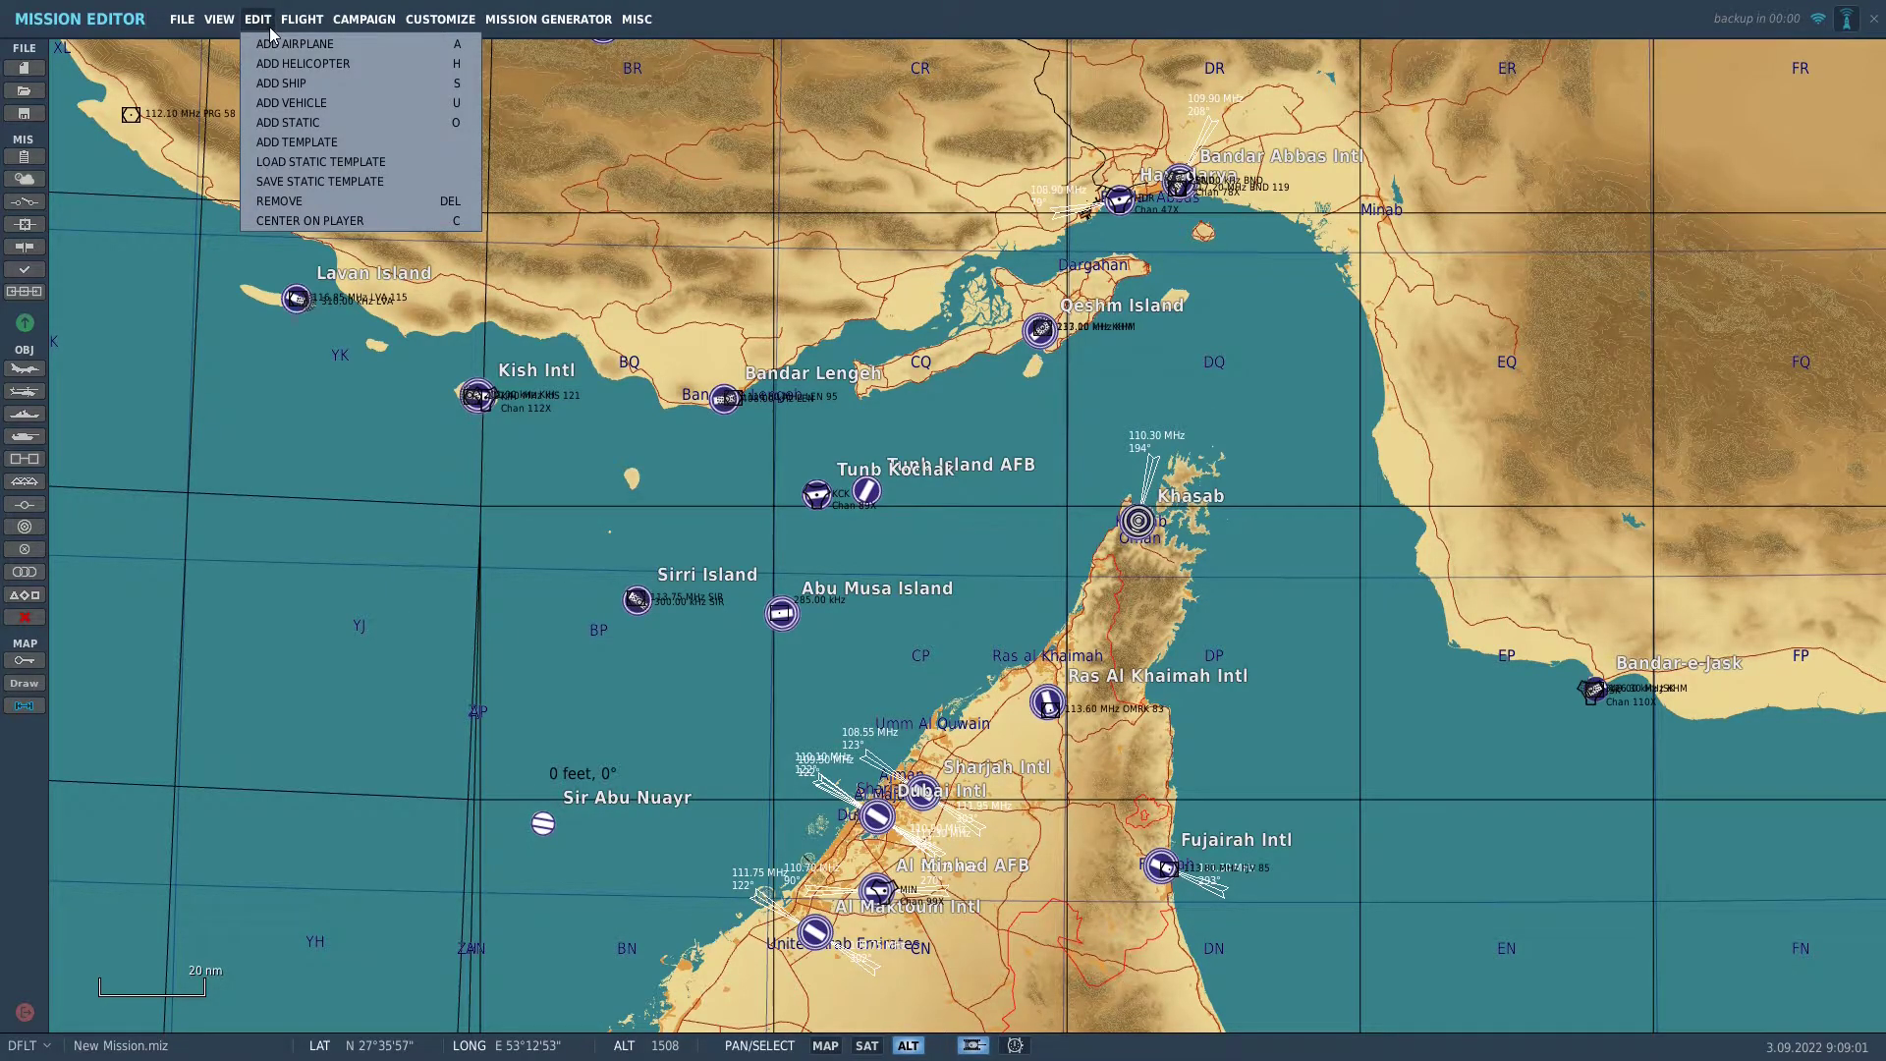
left_click(288, 65)
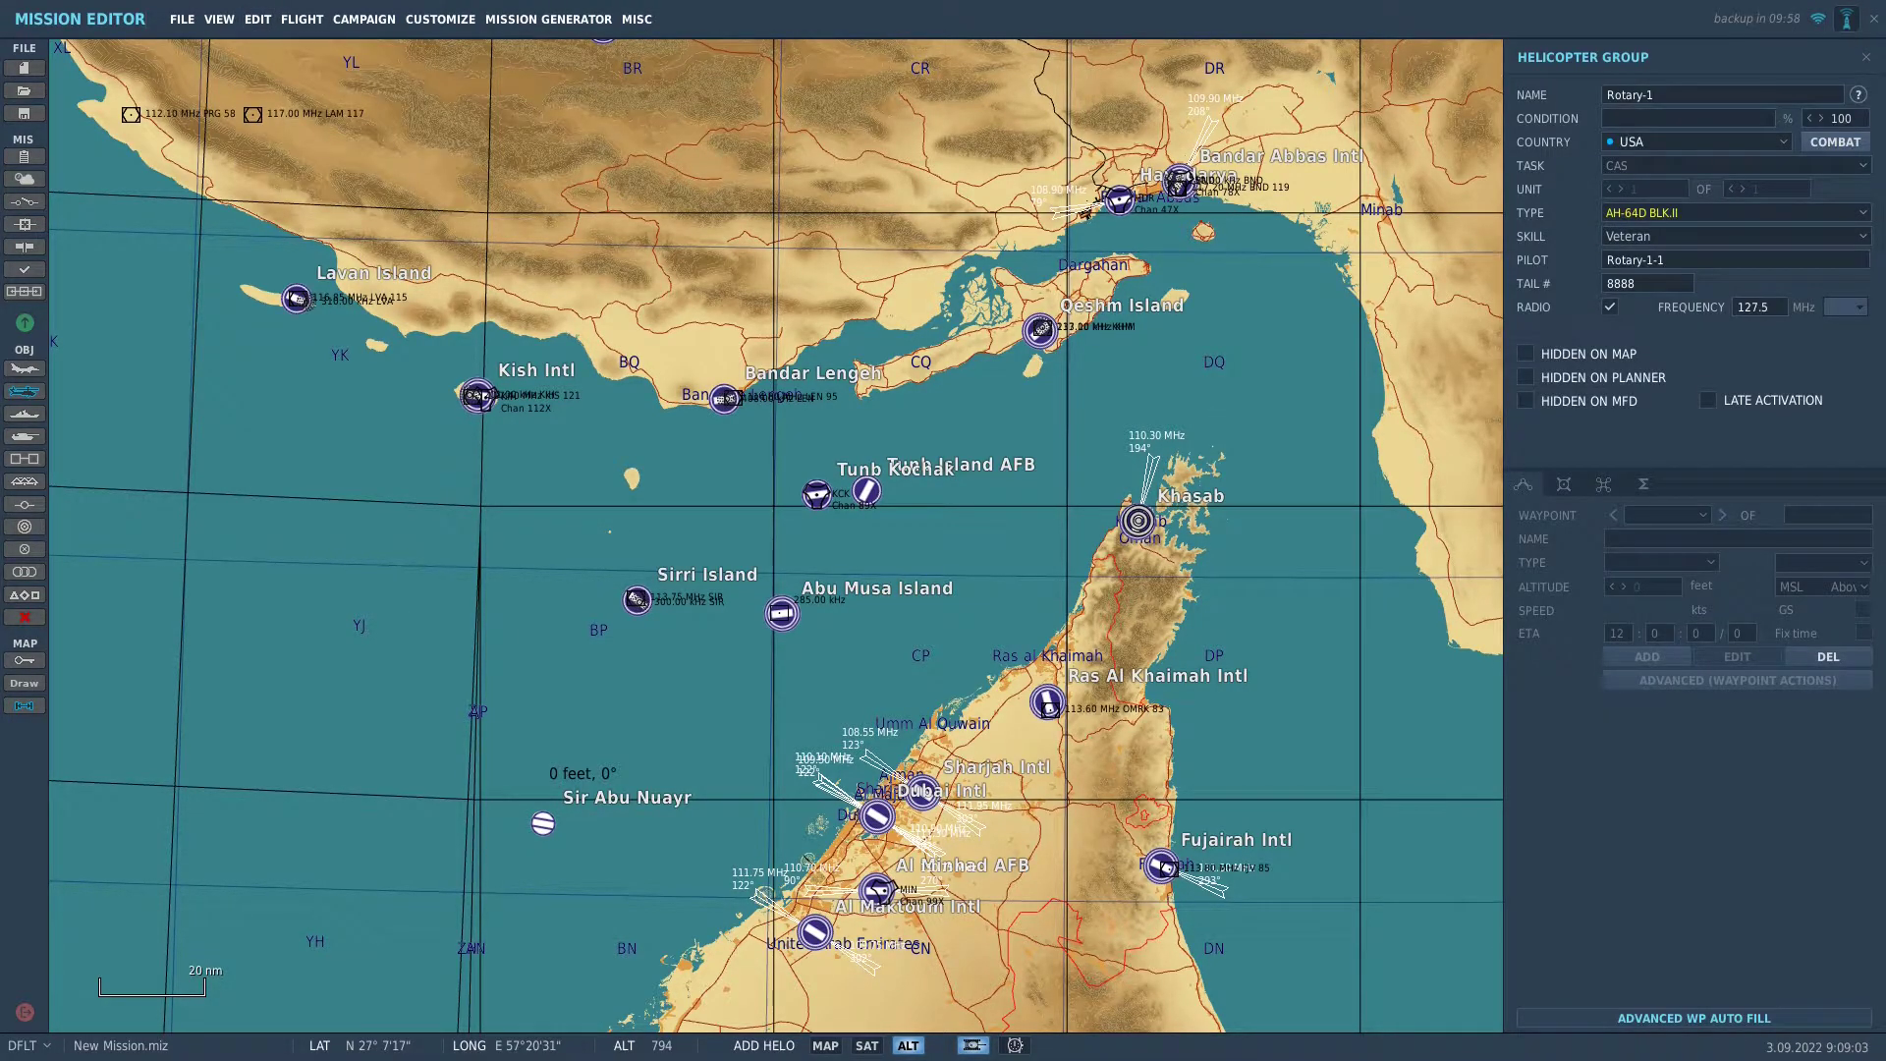
left_click(1867, 57)
Look over the flight, campaign and customization commands available for the mission
left_click(290, 21)
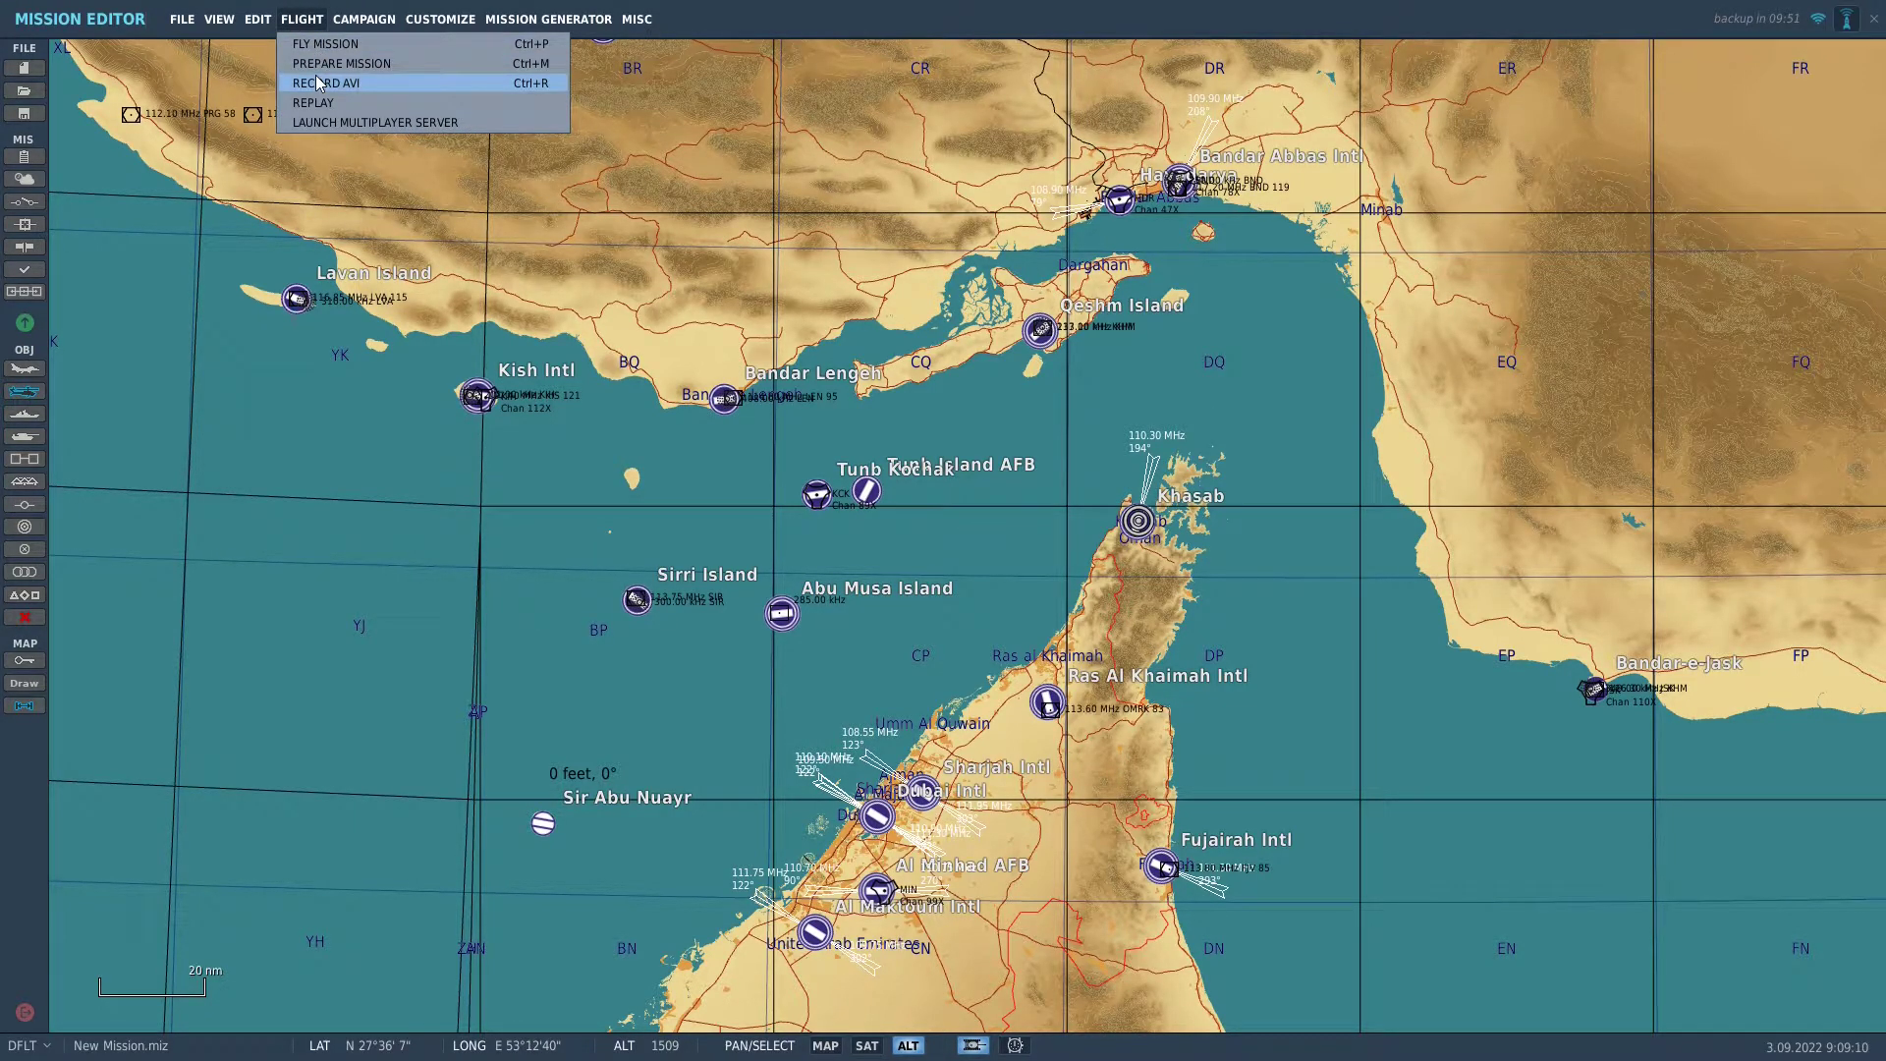
mouse_move(349, 18)
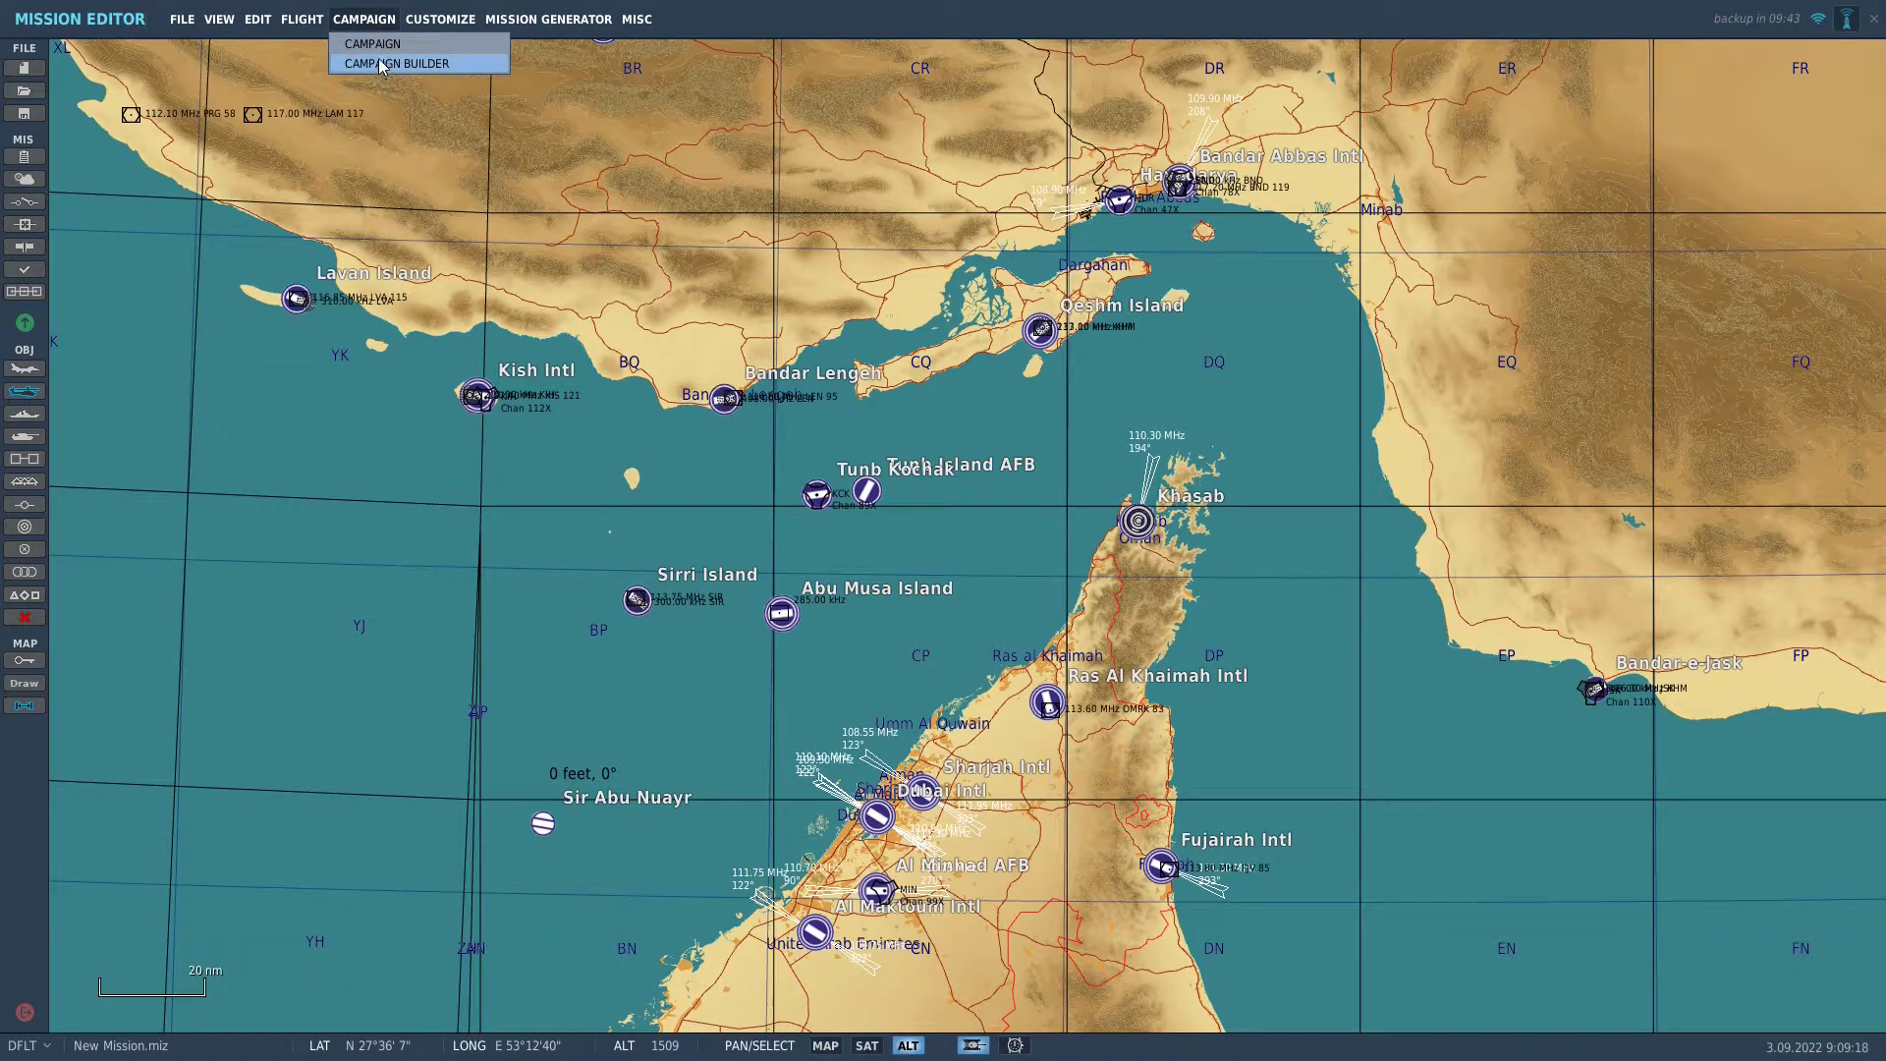
left_click(446, 31)
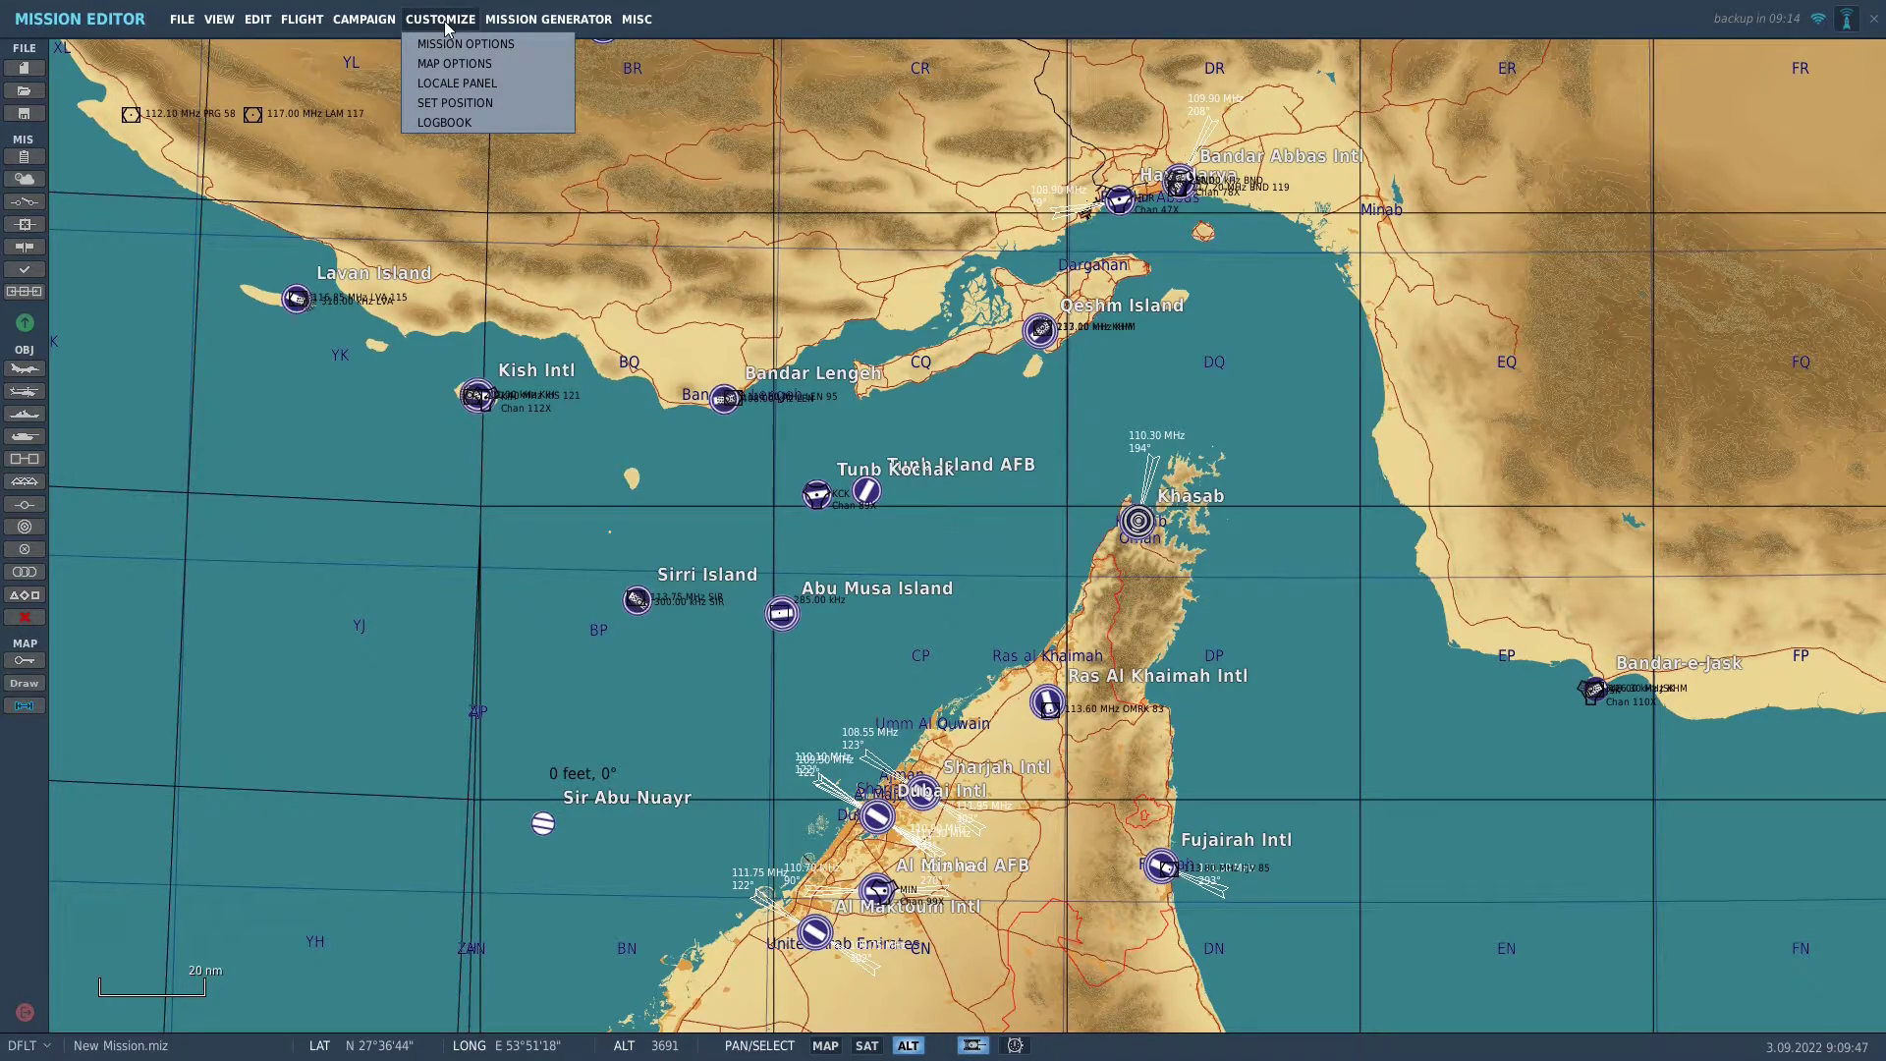
Examine the fast mission creation settings, cancel without generating a mission, and review the remaining mission generator commands
left_click(530, 20)
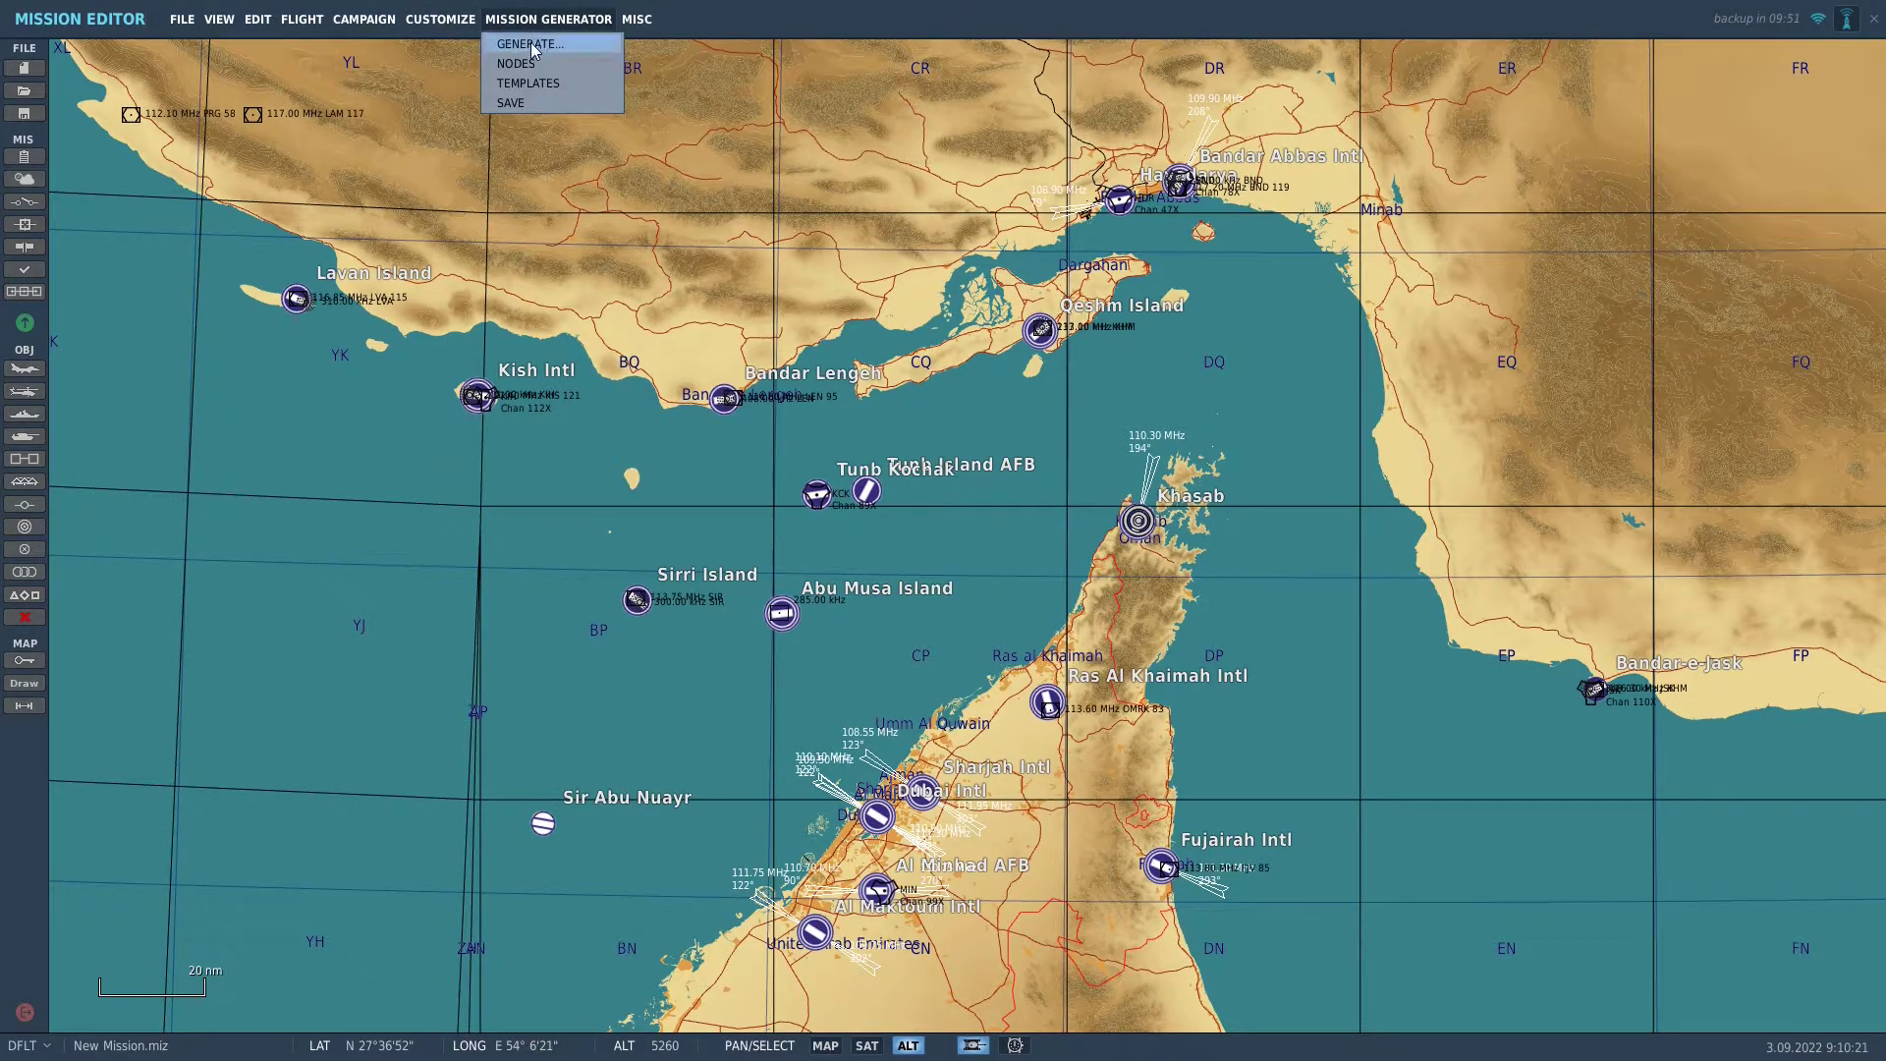
left_click(531, 45)
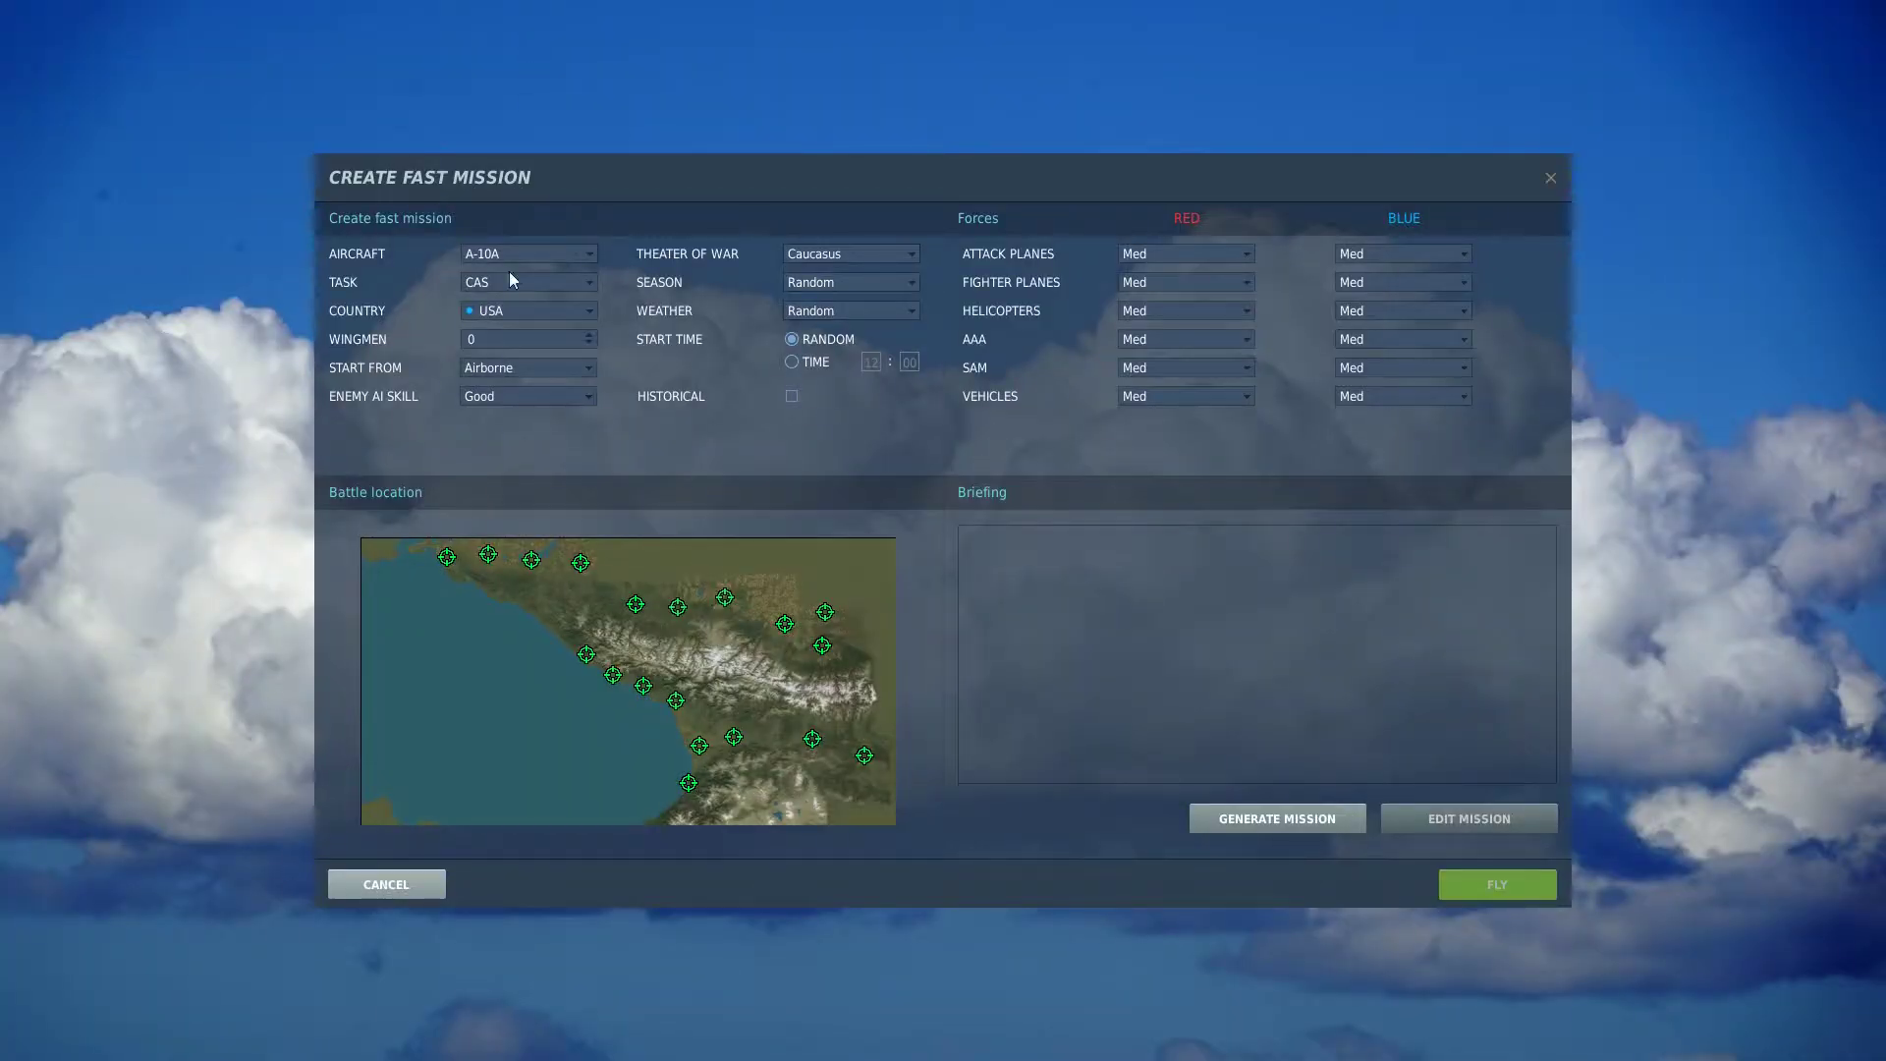
left_click(383, 884)
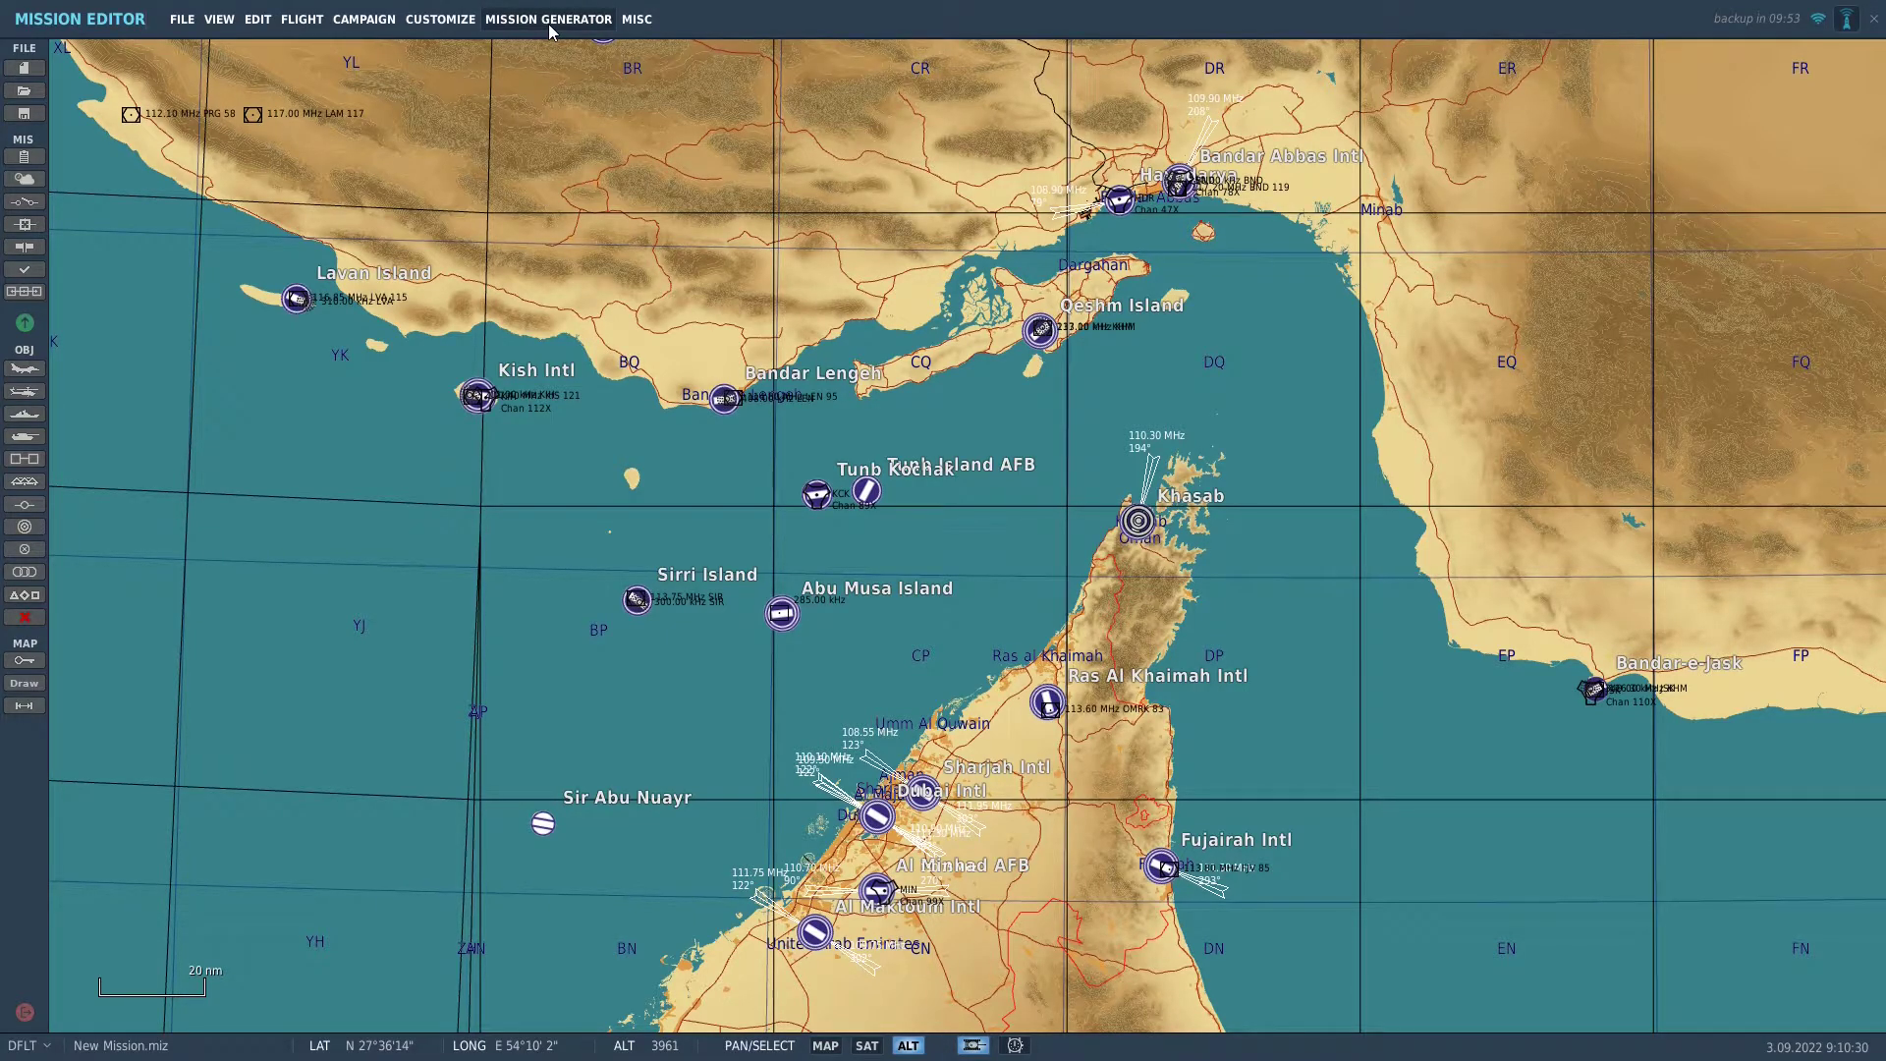
left_click(548, 24)
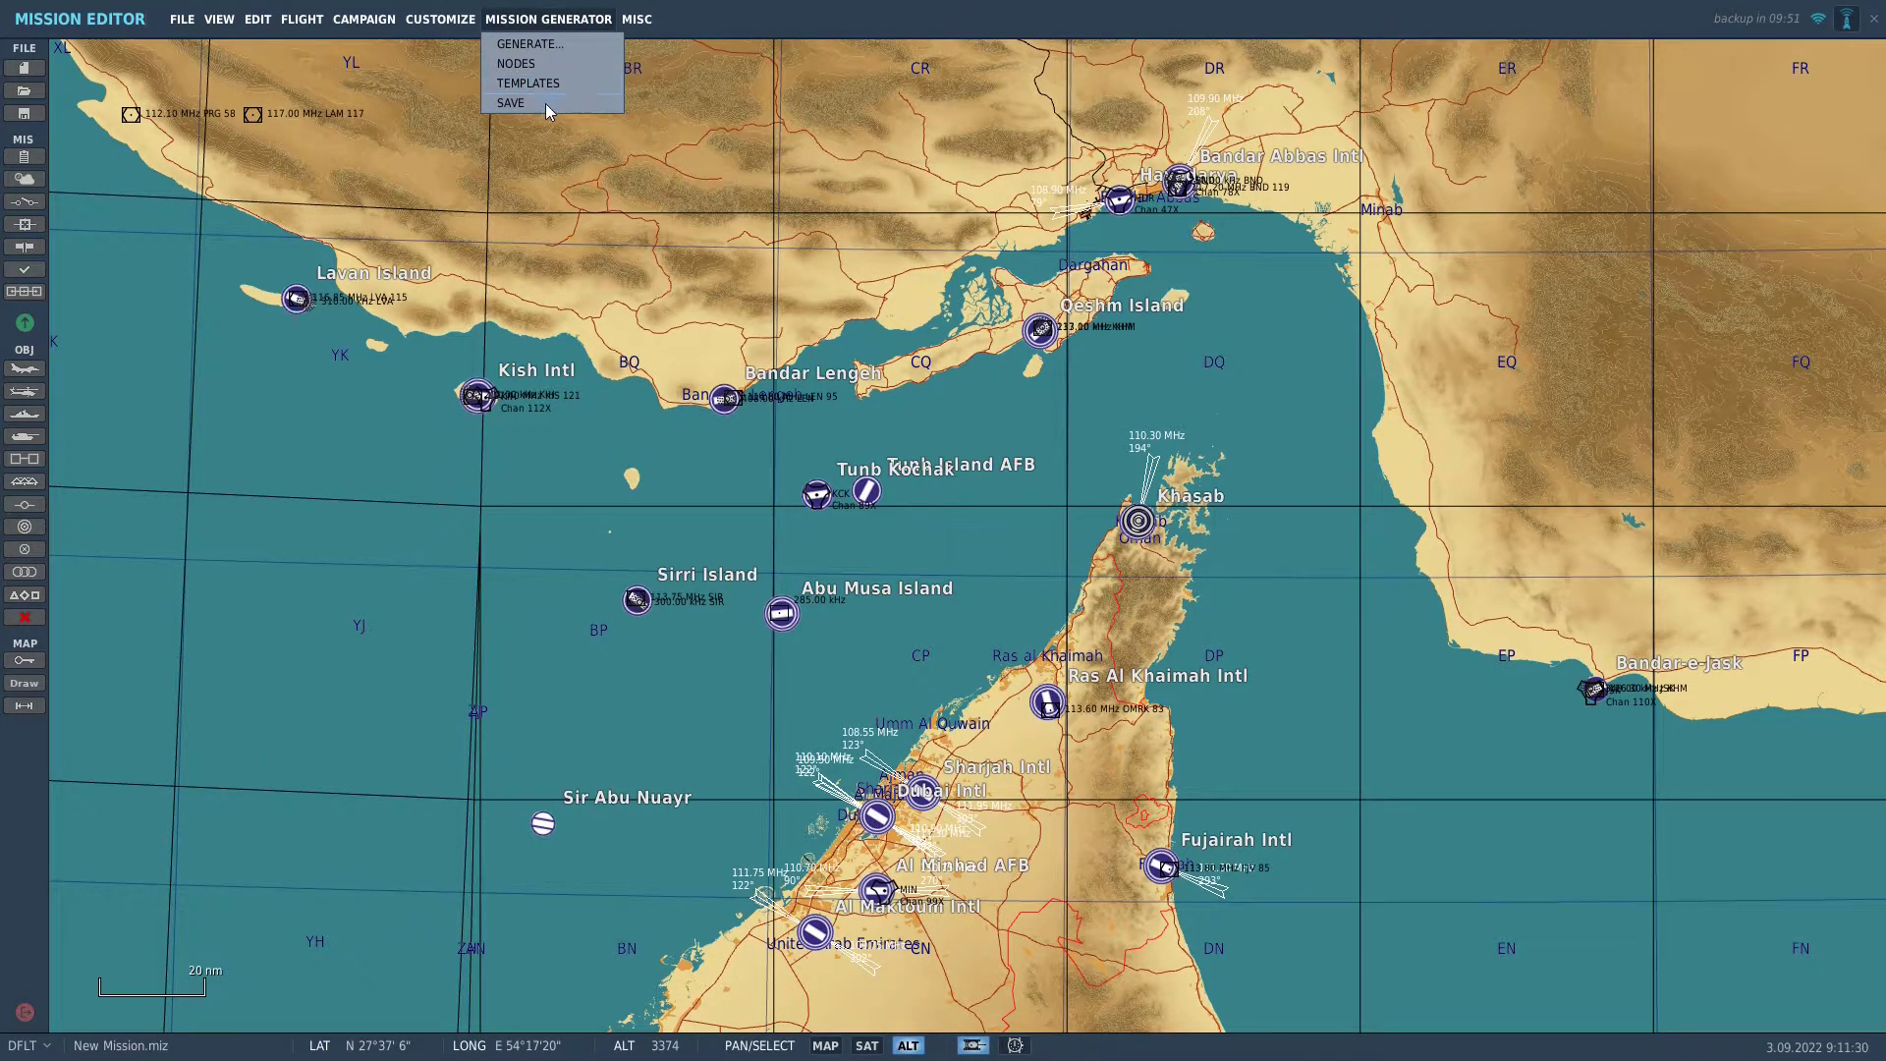
Open the encyclopedia and inspect the A-10A model from the front and the rear
left_click(629, 20)
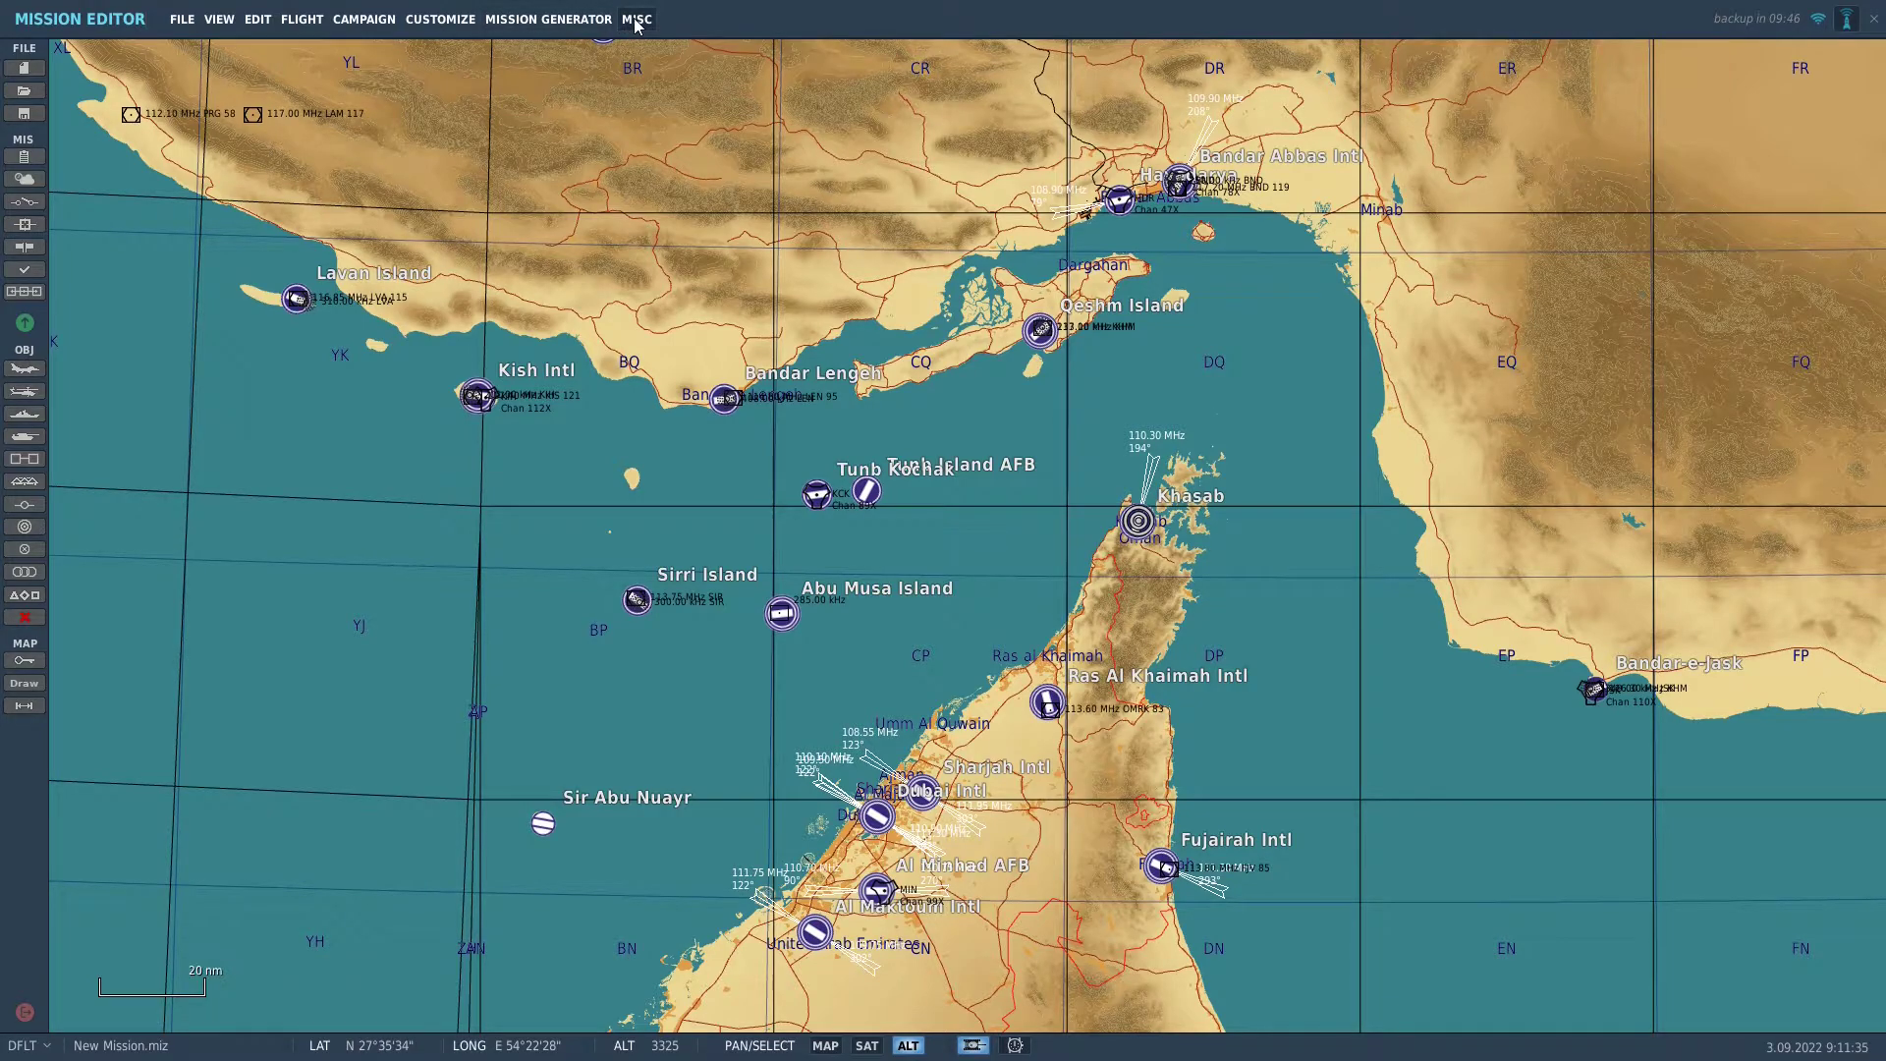
left_click(637, 22)
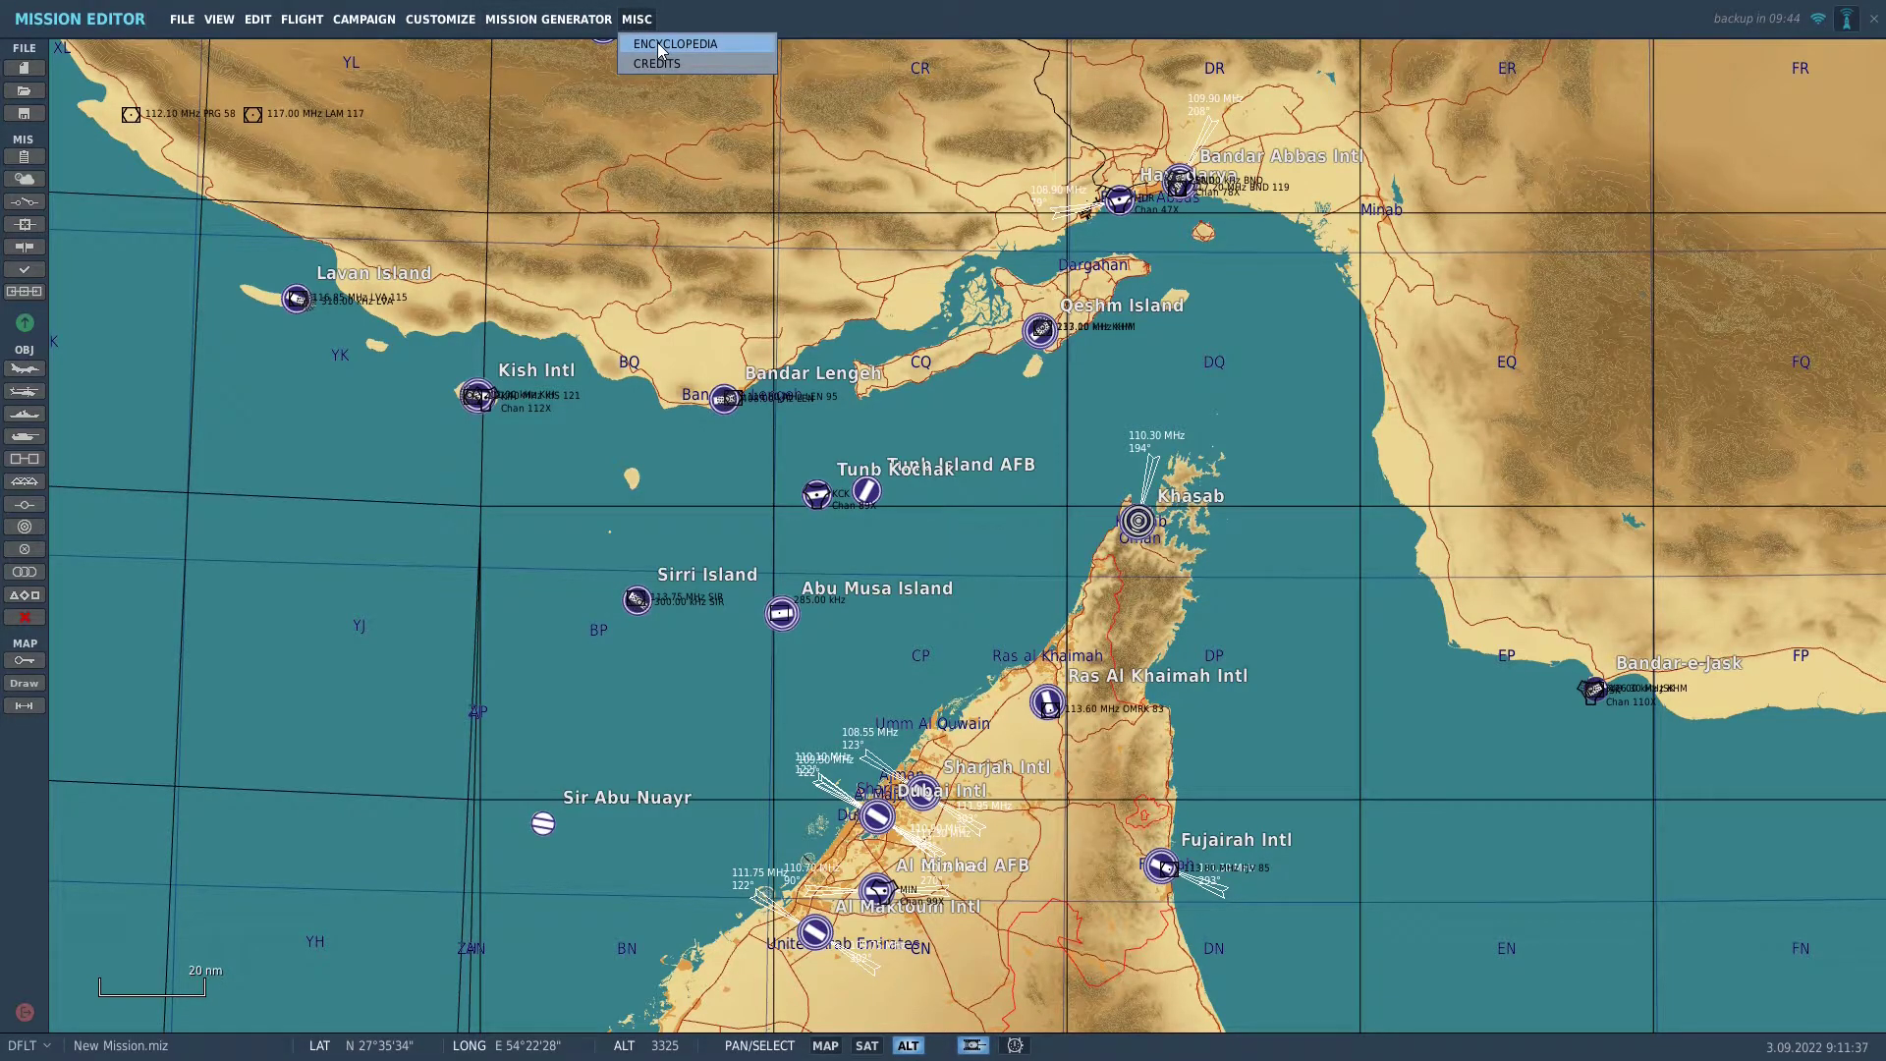
left_click(658, 44)
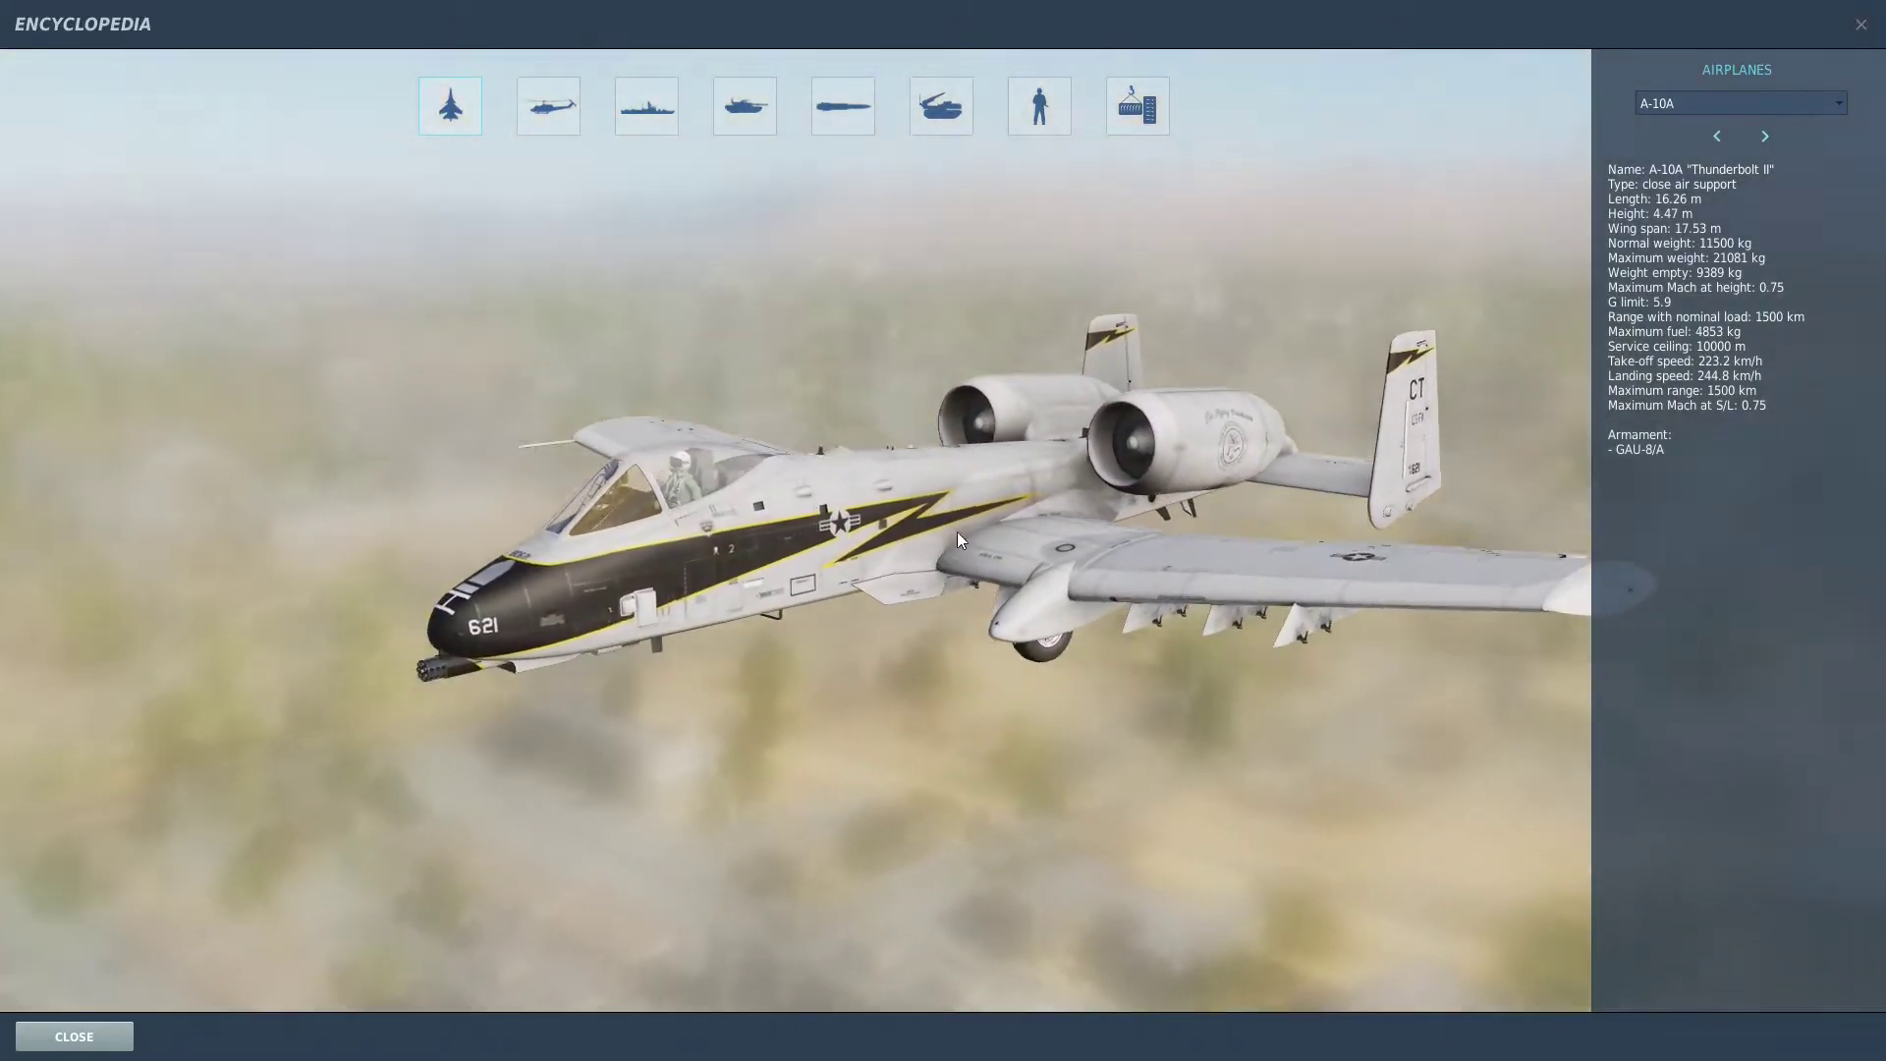
left_click_drag(957, 533, 333, 503)
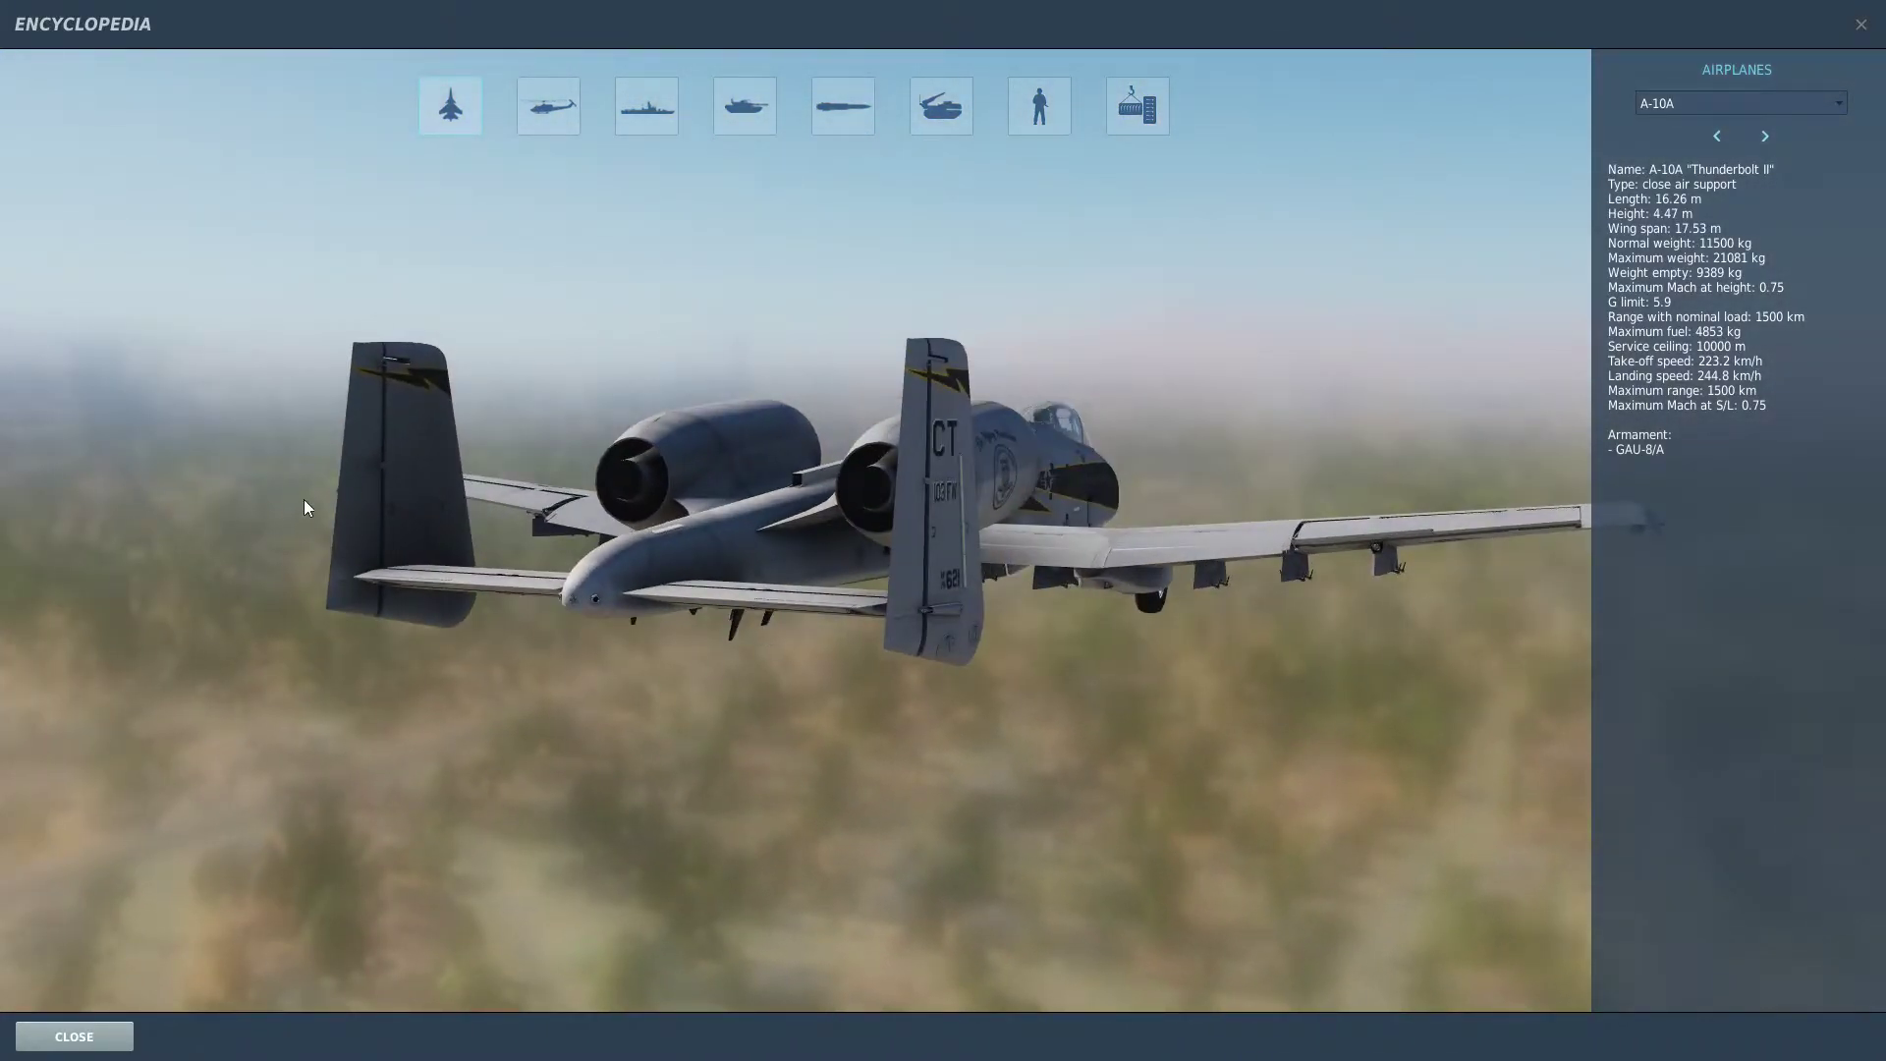
Browse the encyclopedia's weapons, inspecting the "Beer Bomb", 250 lb GP Mk.I and AGM-119B Penguin, and close the encyclopedia
left_click(822, 118)
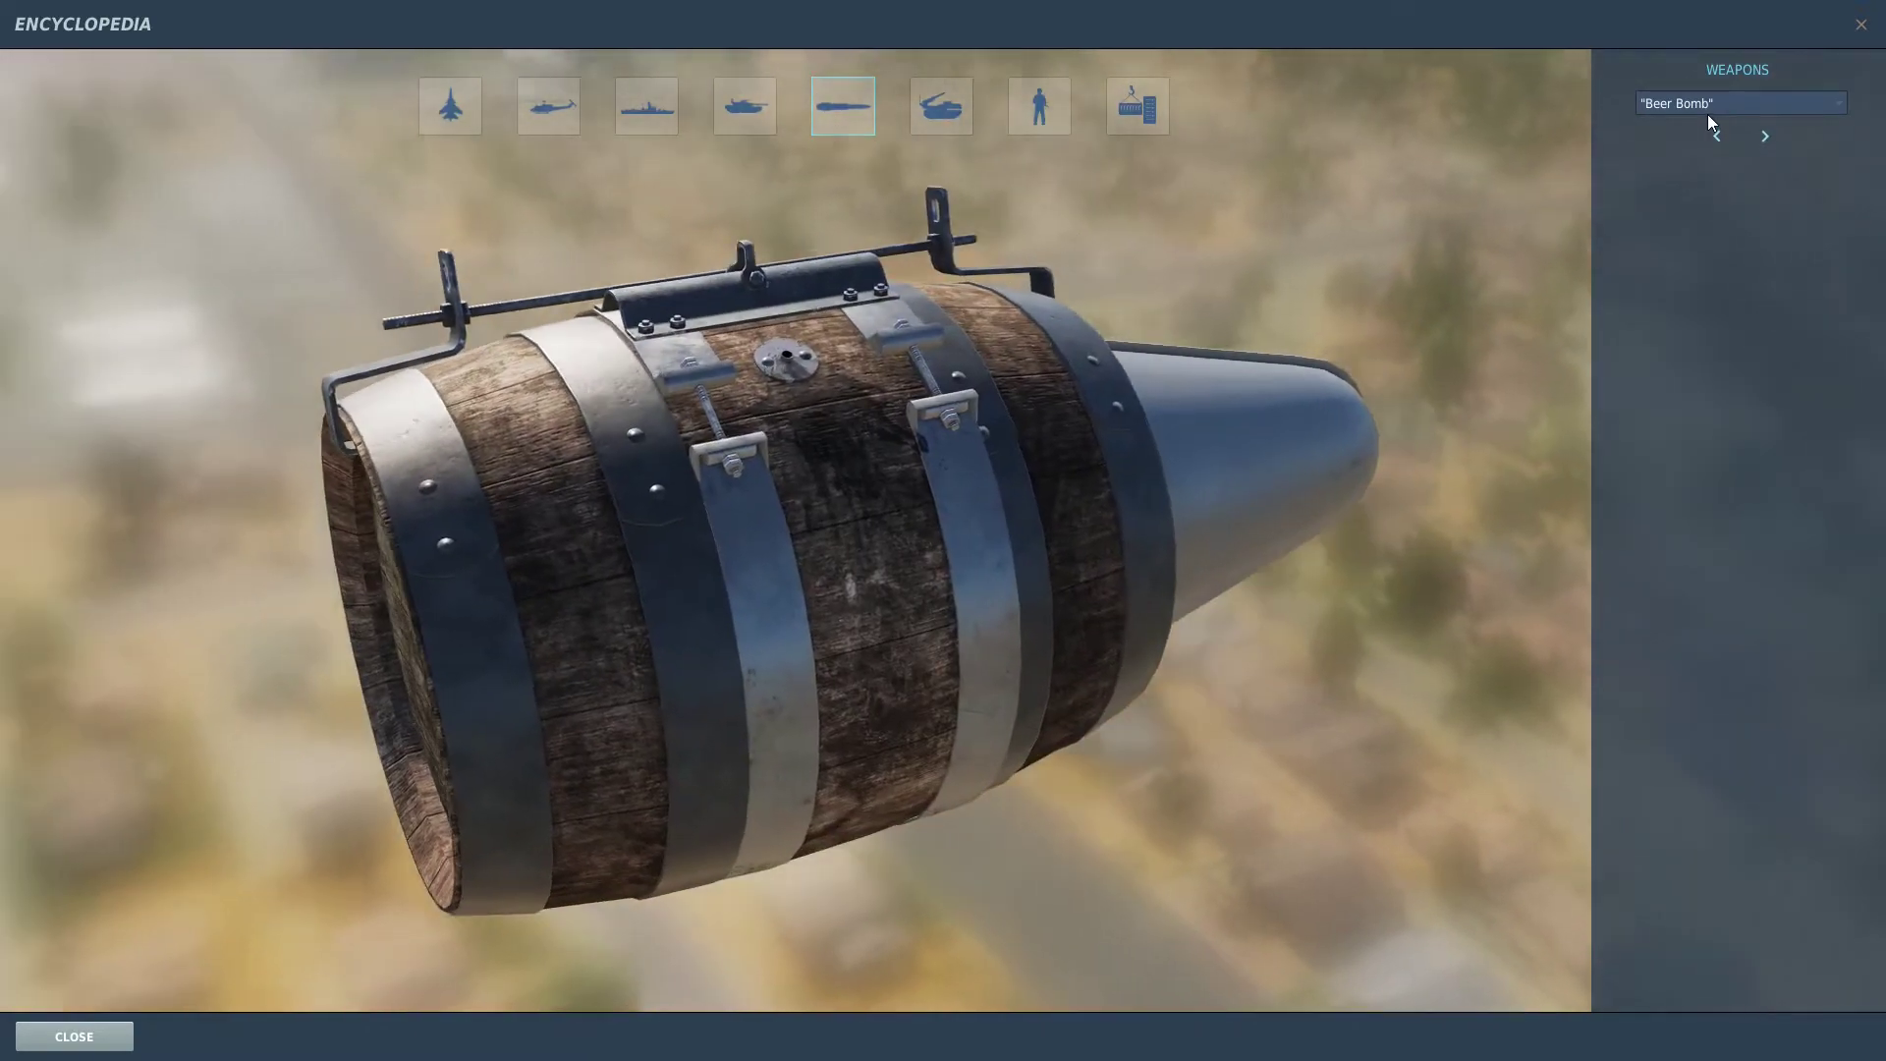
left_click(1707, 112)
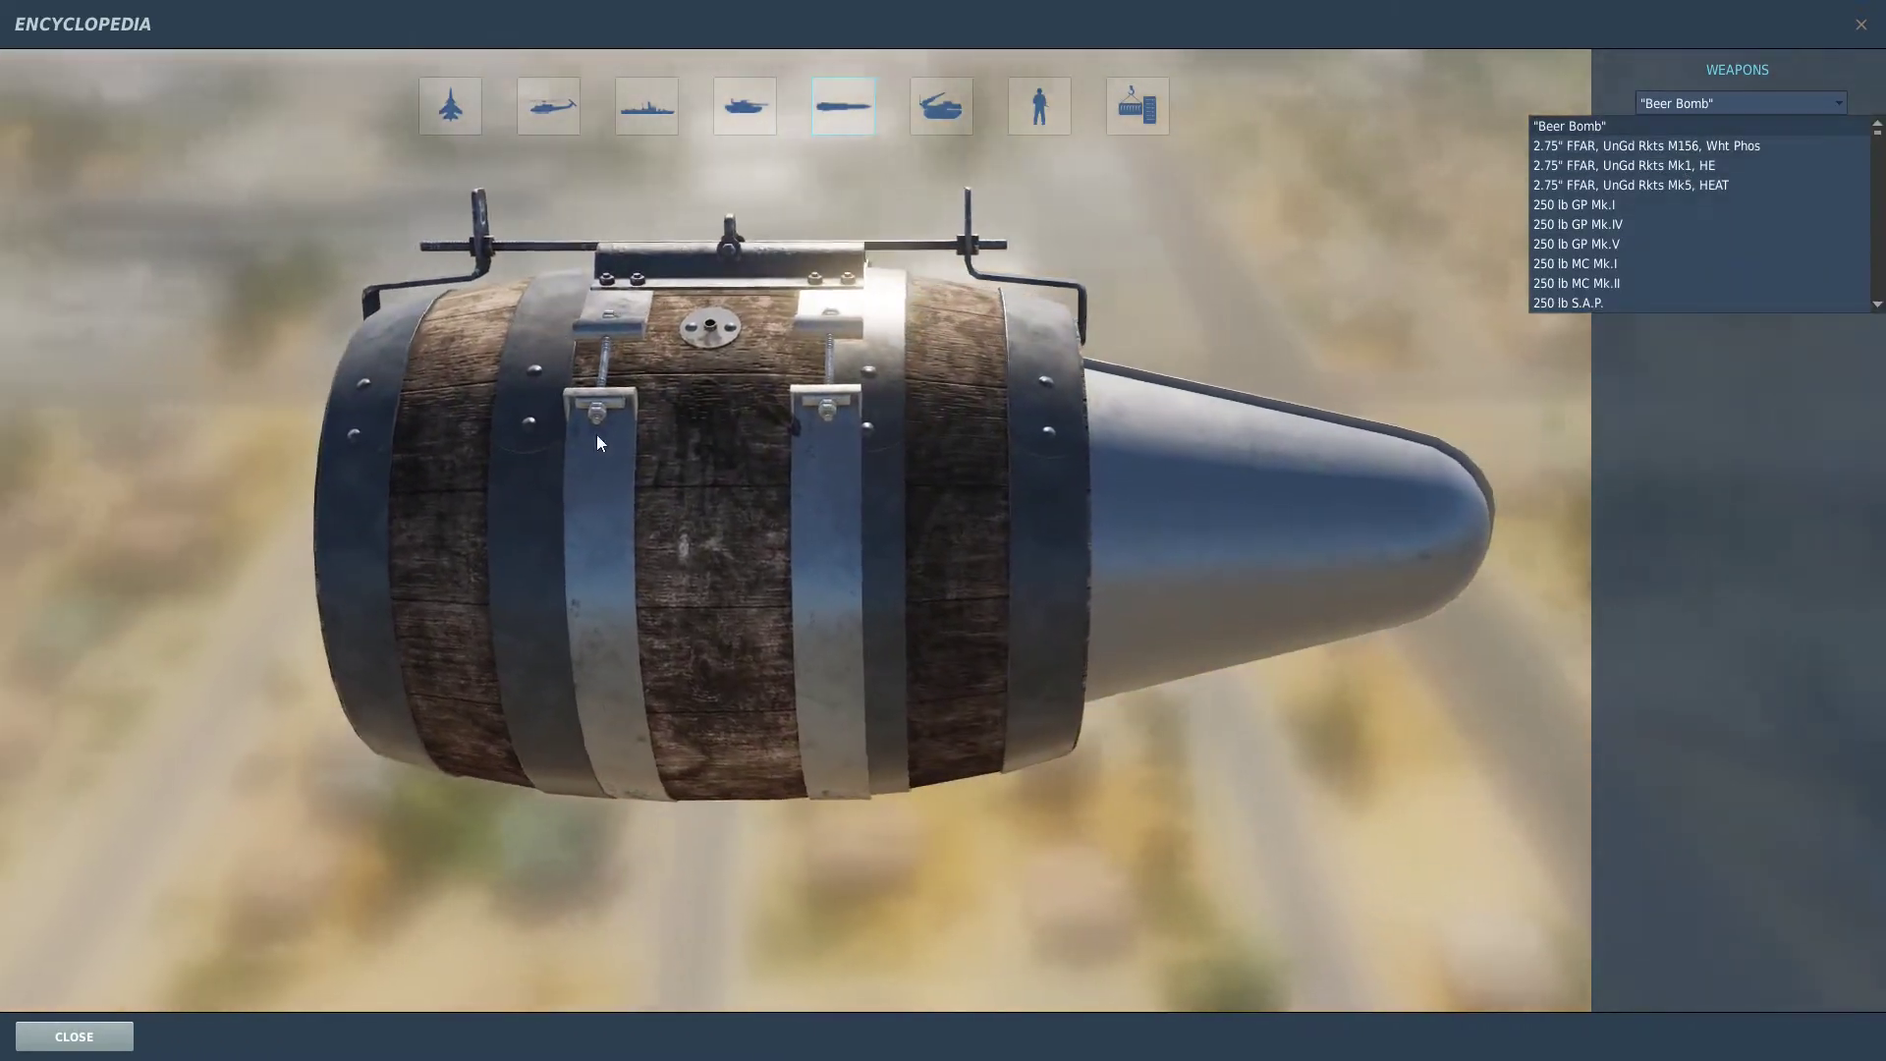
left_click_drag(597, 434, 835, 471)
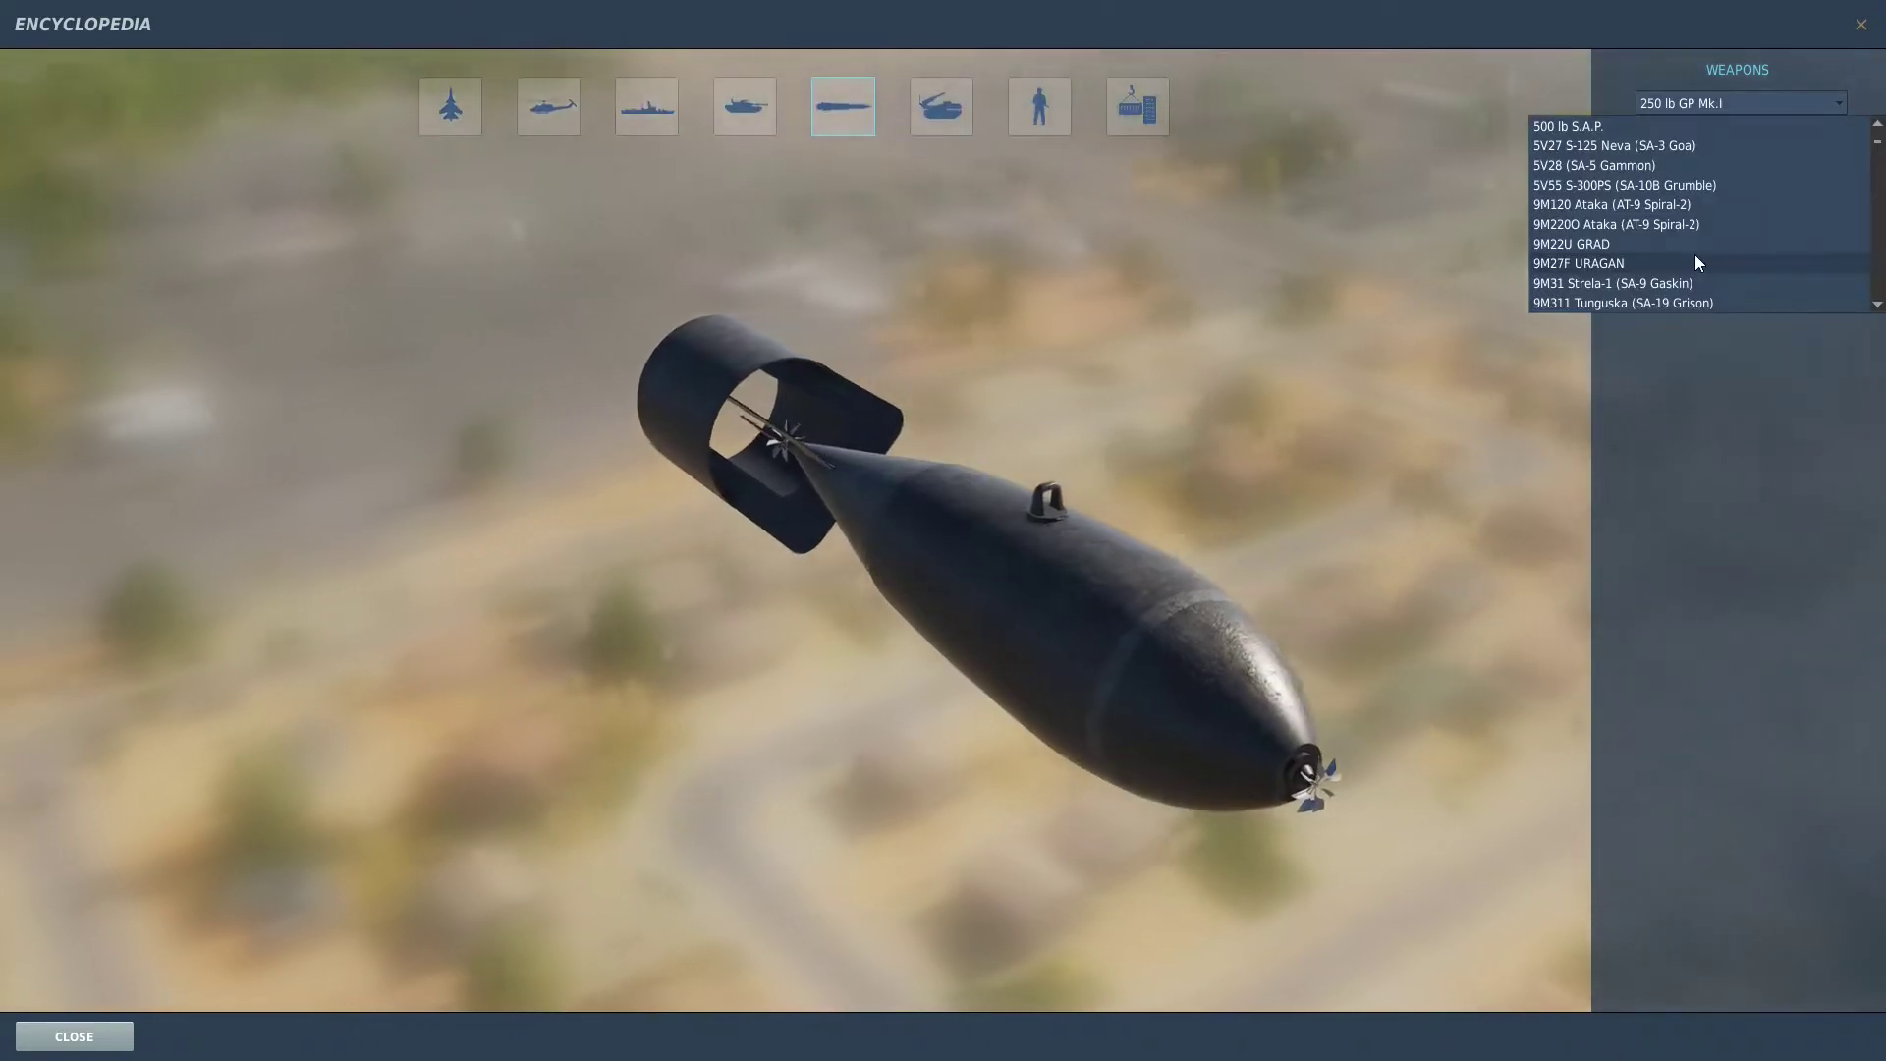
scroll(1695, 256, "down", 3)
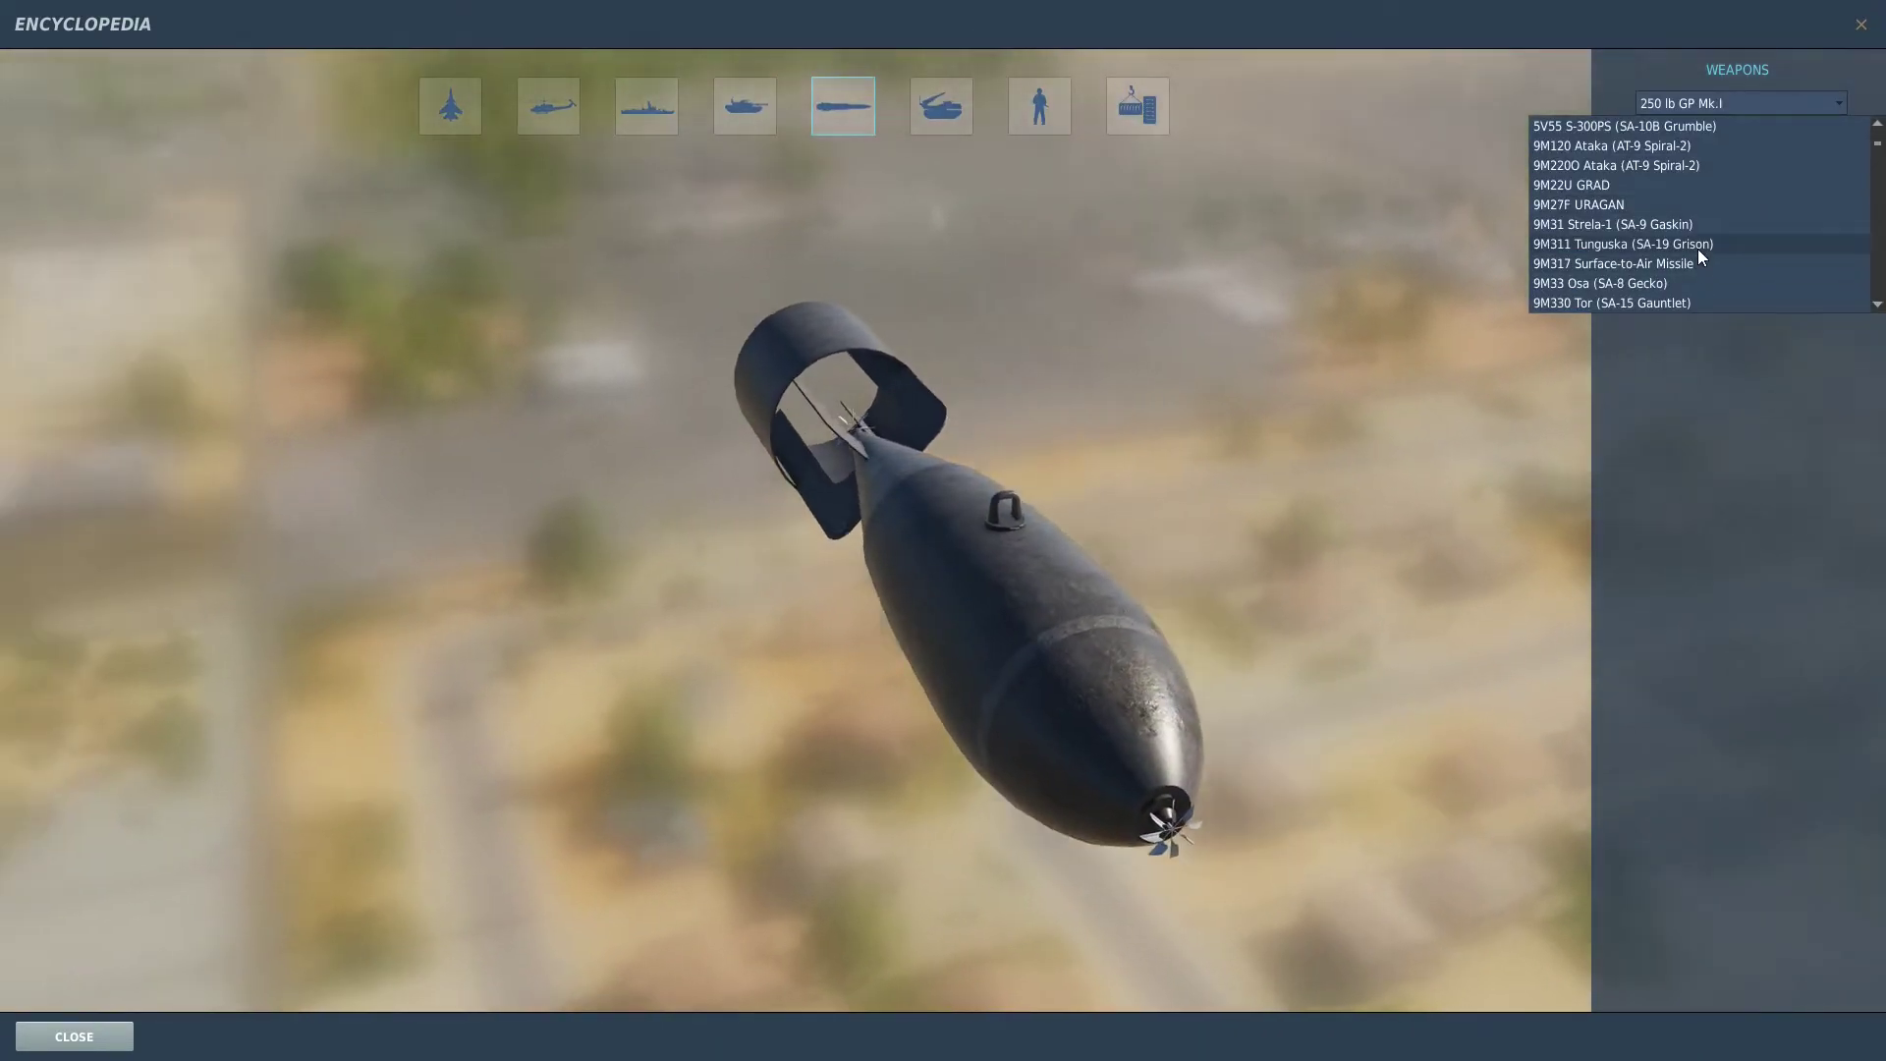
scroll(1694, 249, "down", 6)
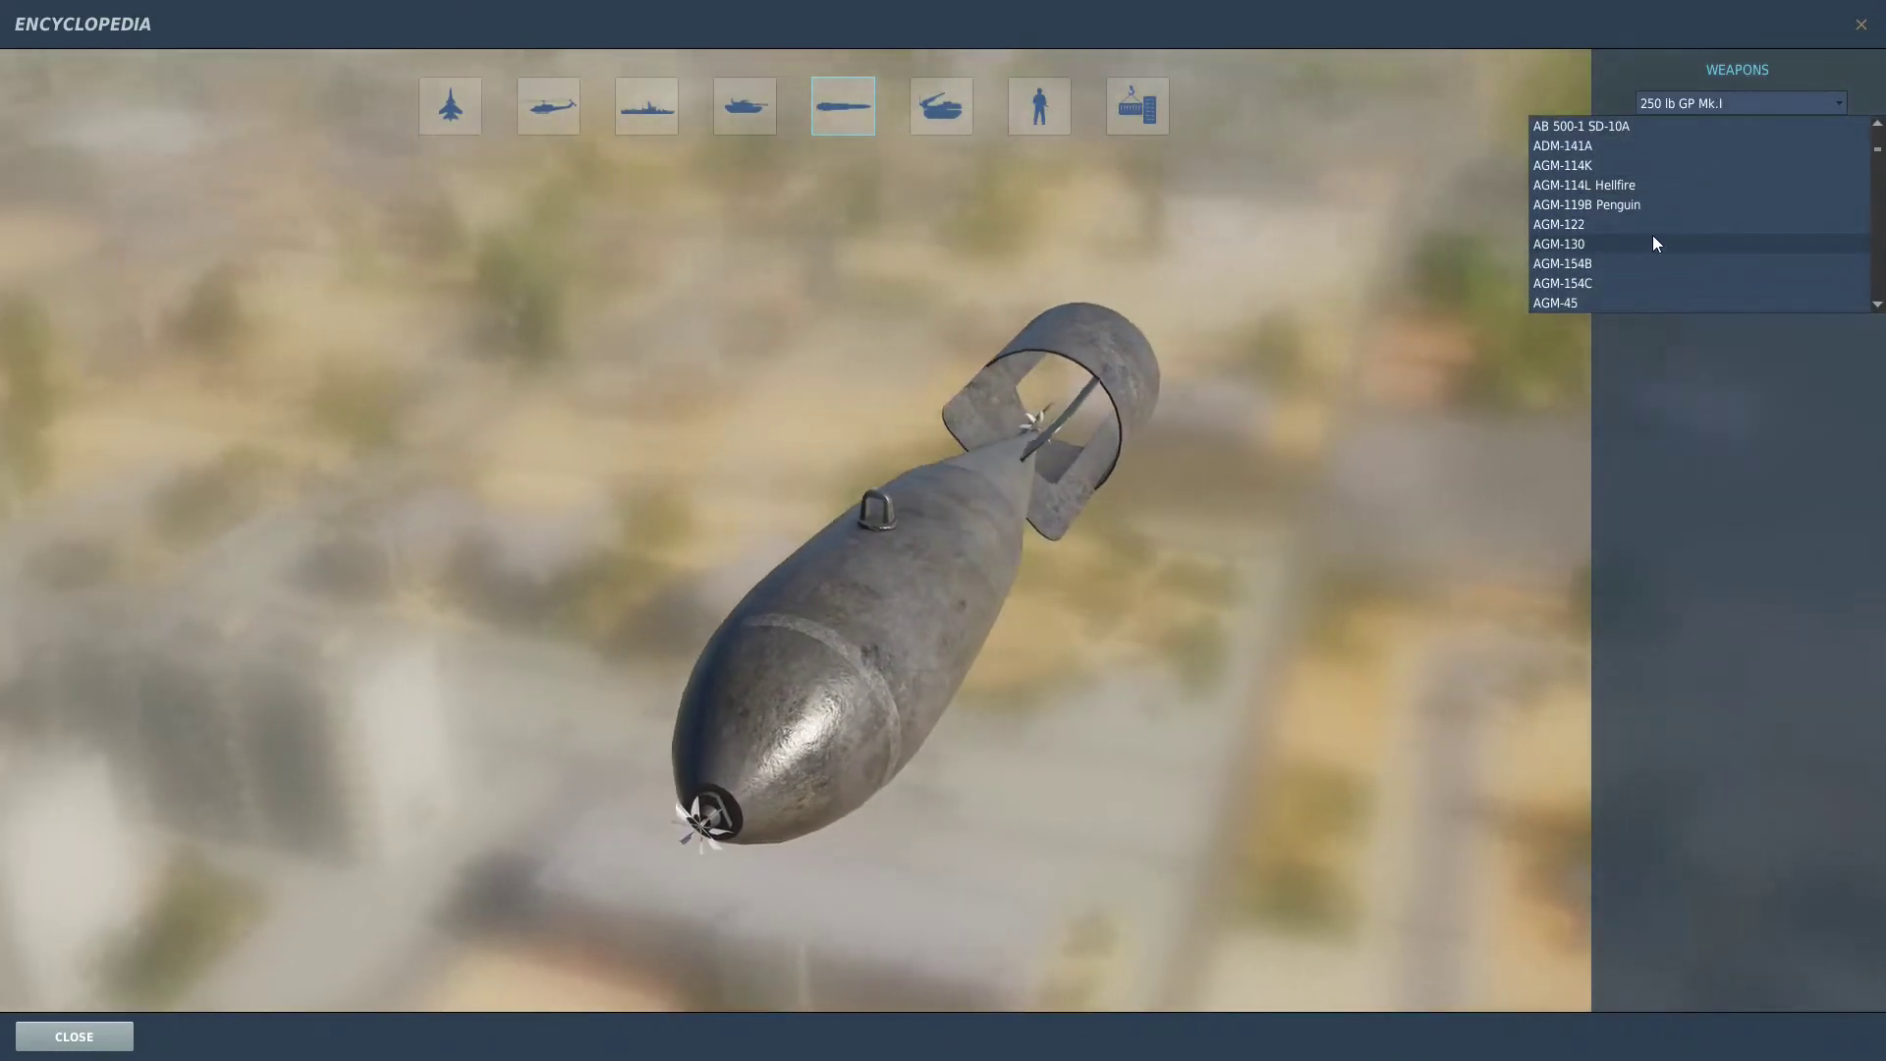
left_click(1636, 204)
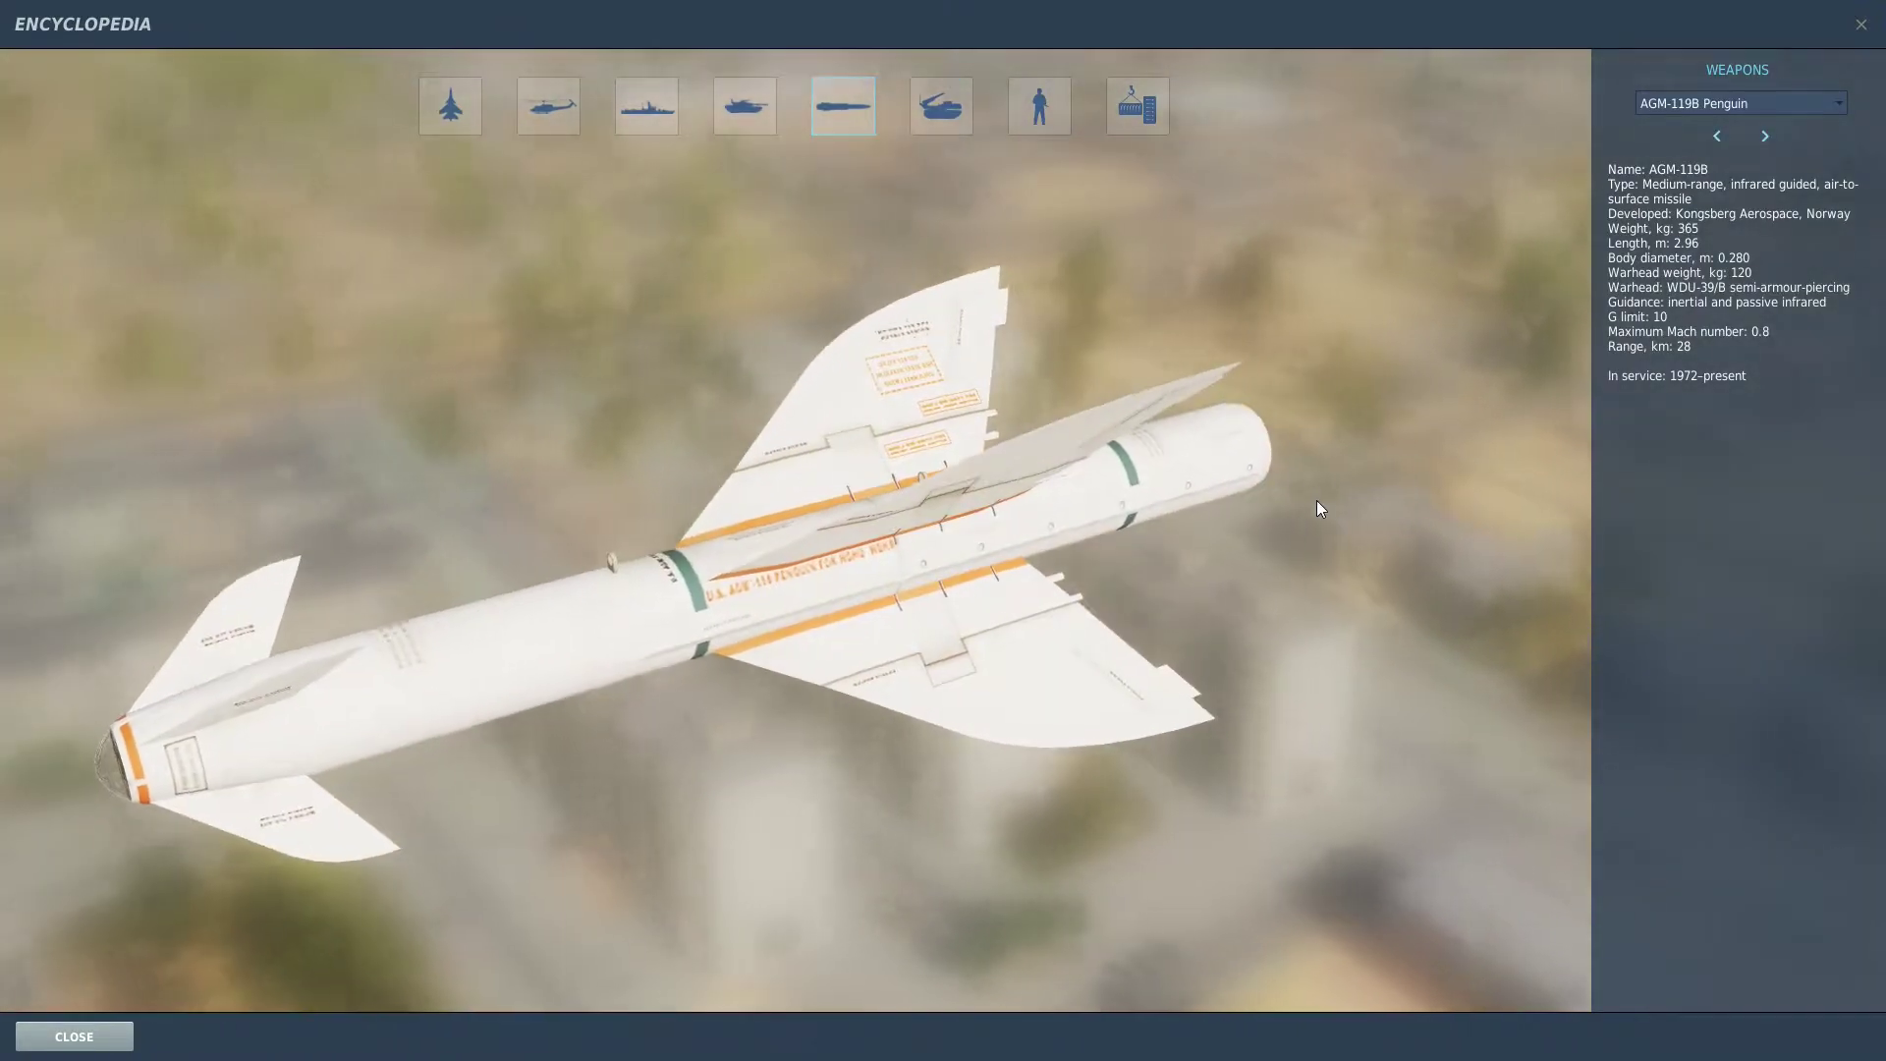
left_click_drag(1316, 499, 1427, 471)
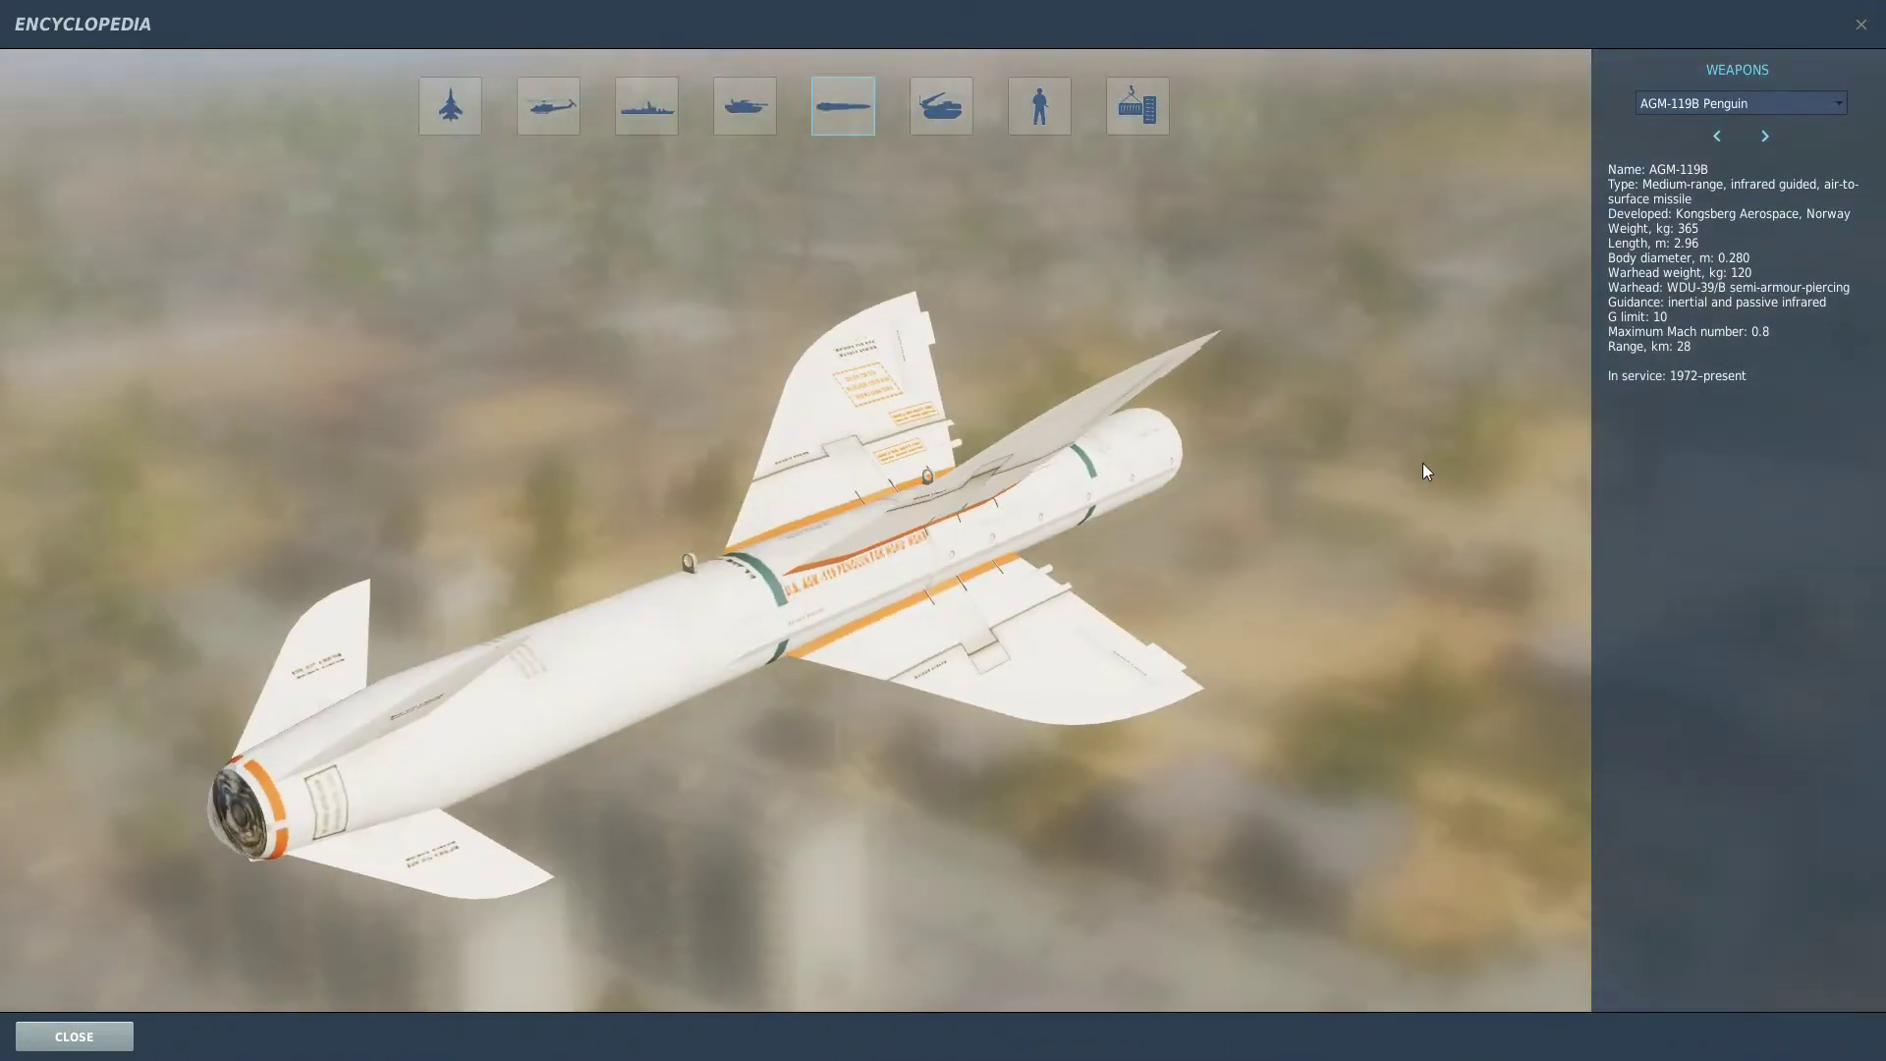
left_click(1862, 26)
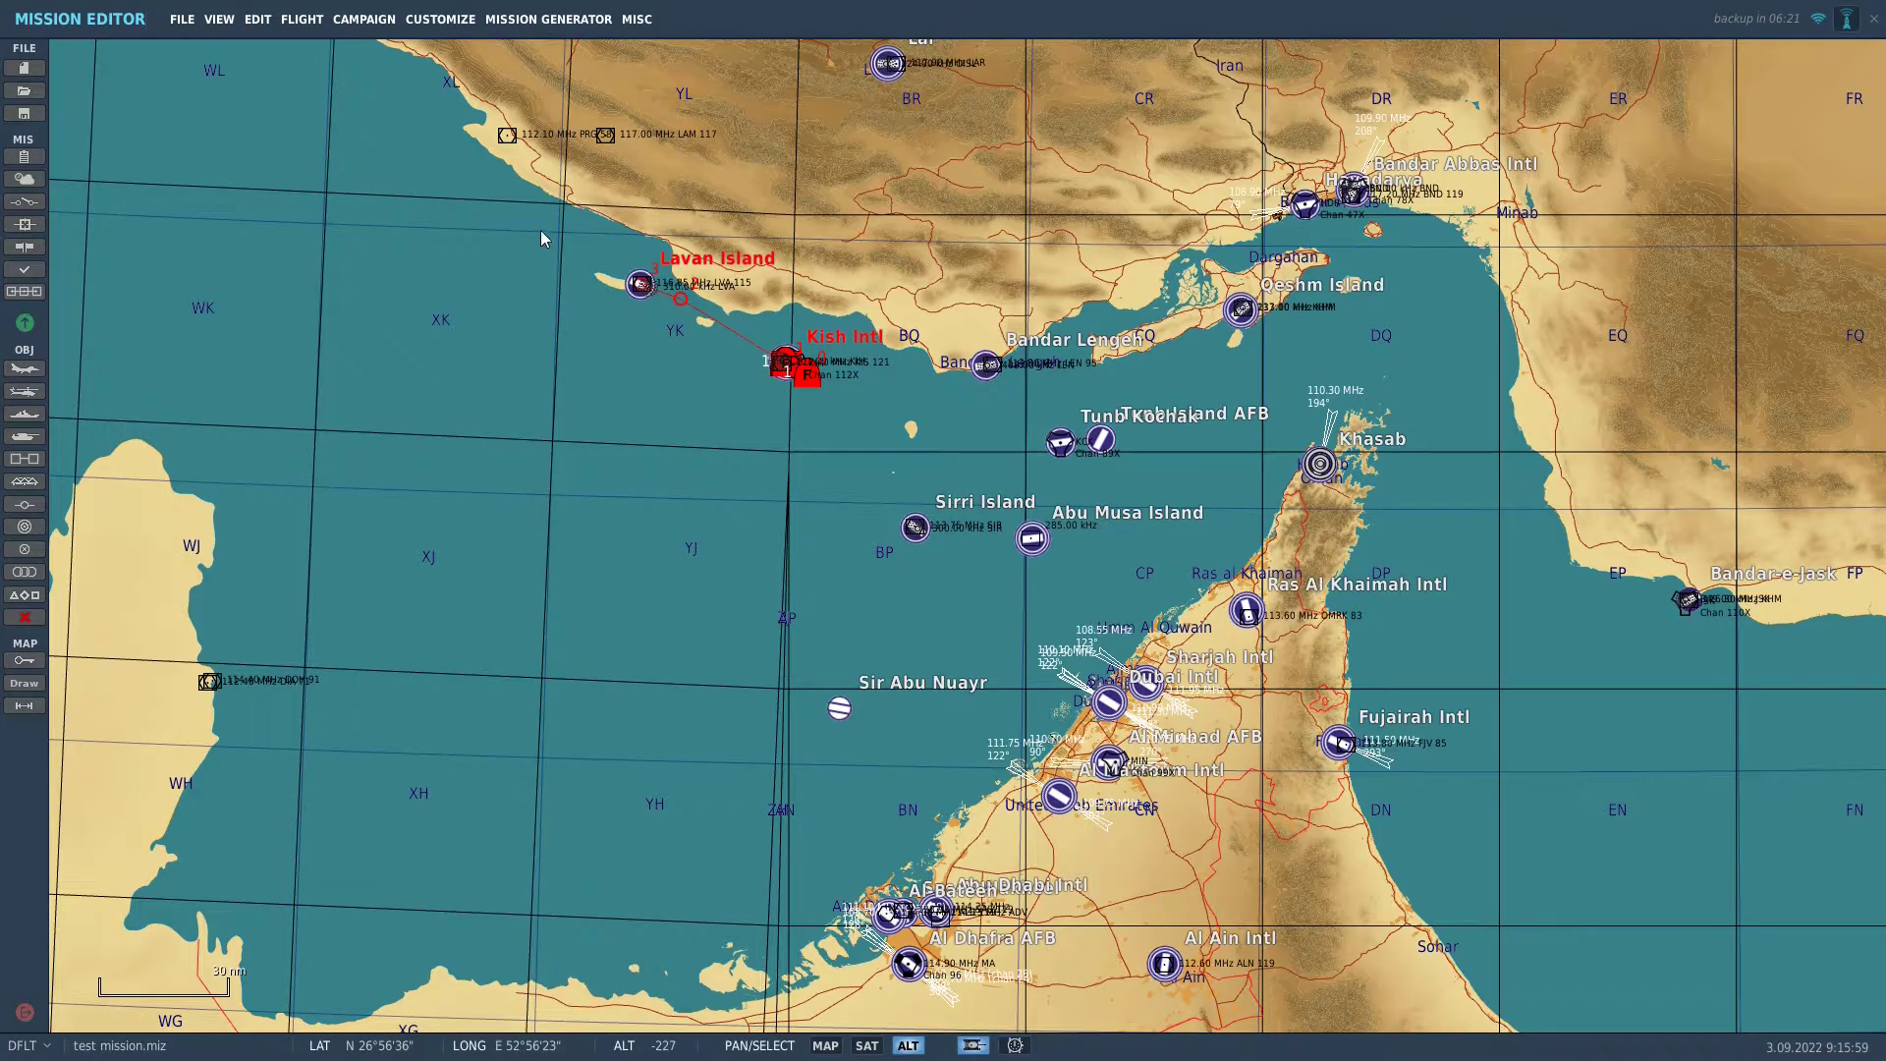
Add an Iranian static Diesel Power Station 5I57A on the Kish Intl apron, between the third and fourth F-14s of the middle row
scroll(779, 341, "up", 4)
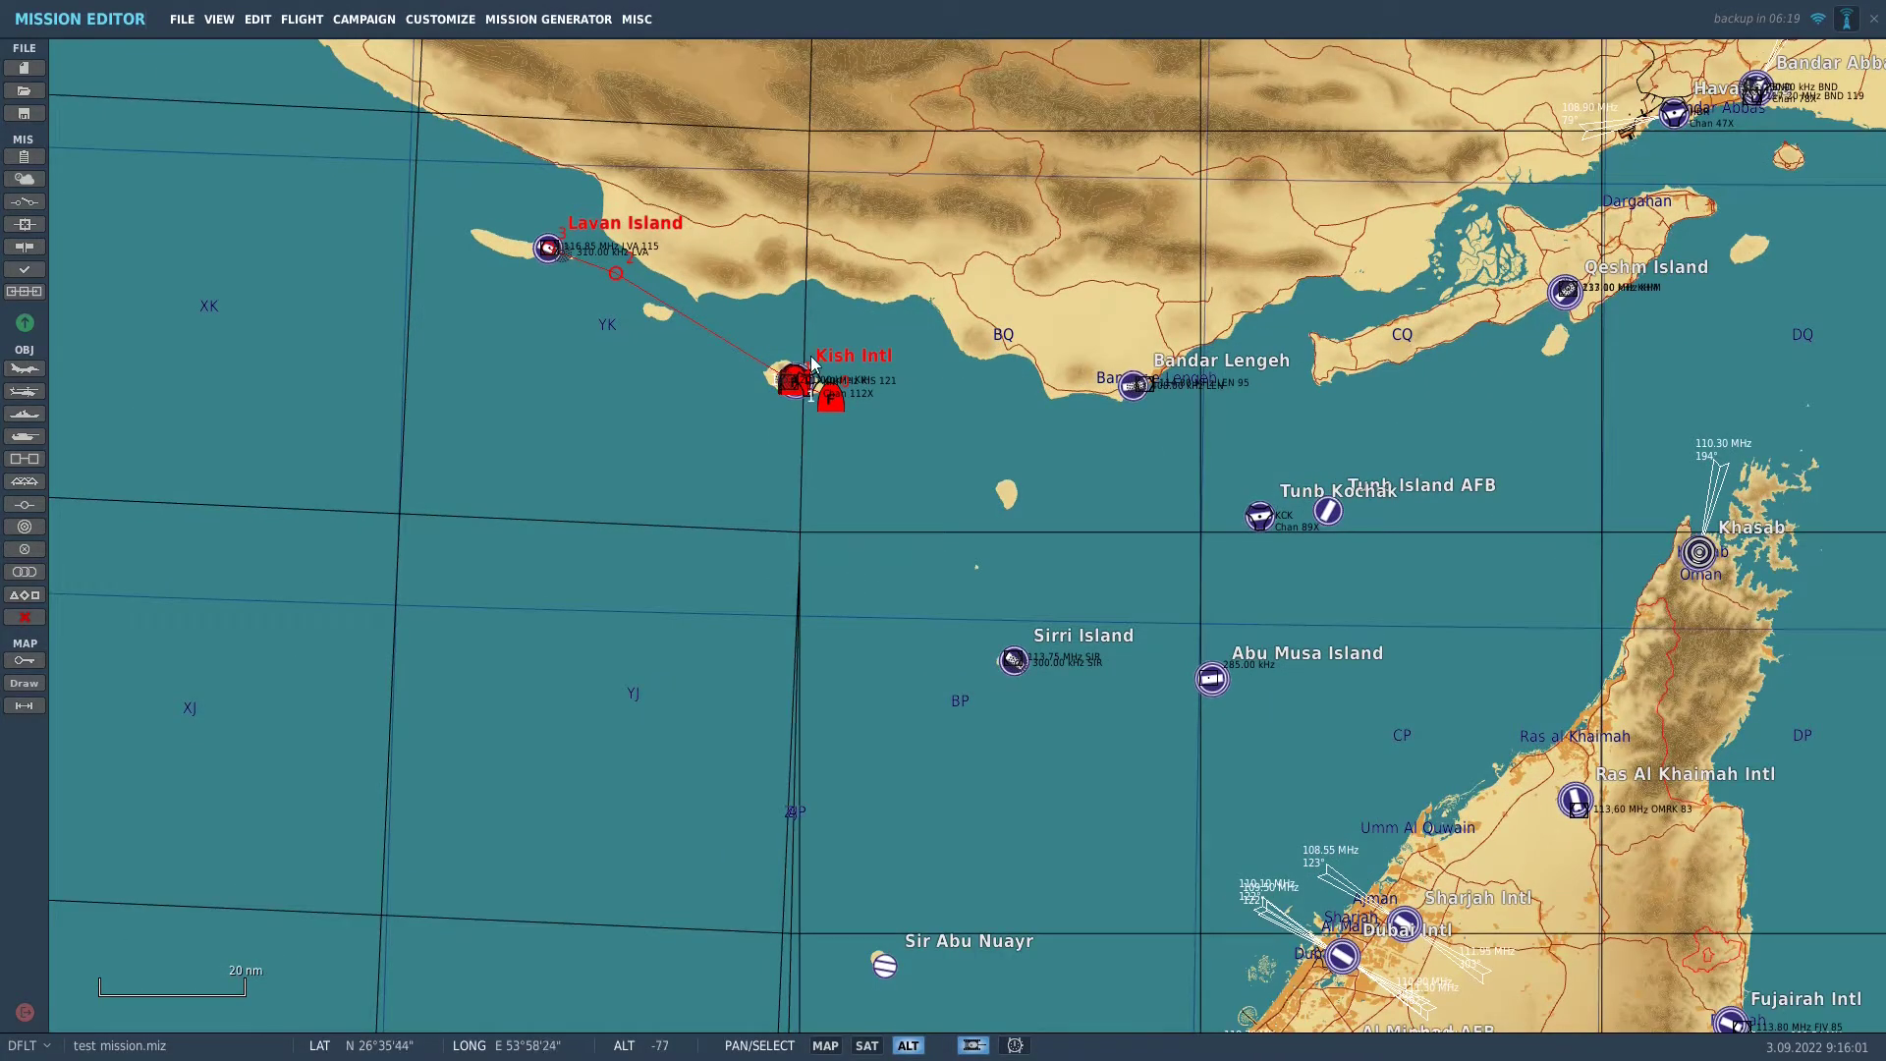
scroll(756, 426, "up", 5)
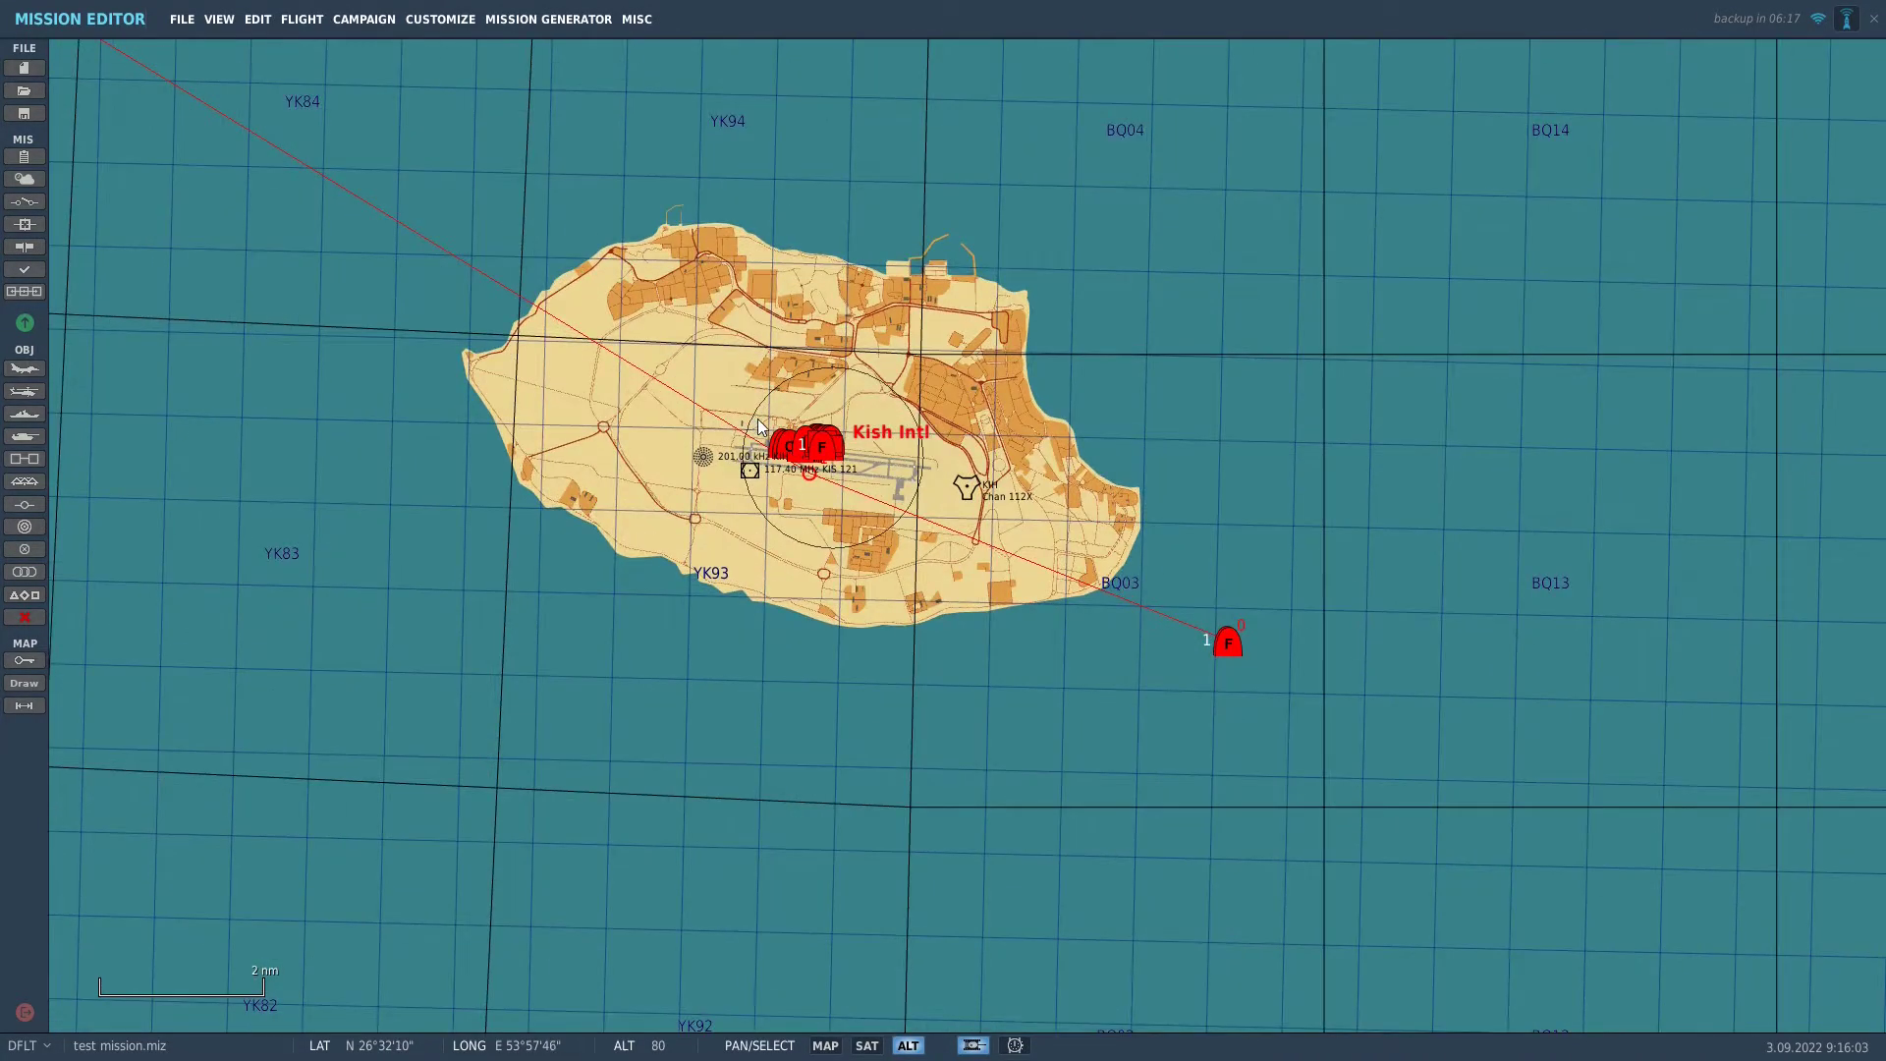
scroll(974, 477, "down", 2)
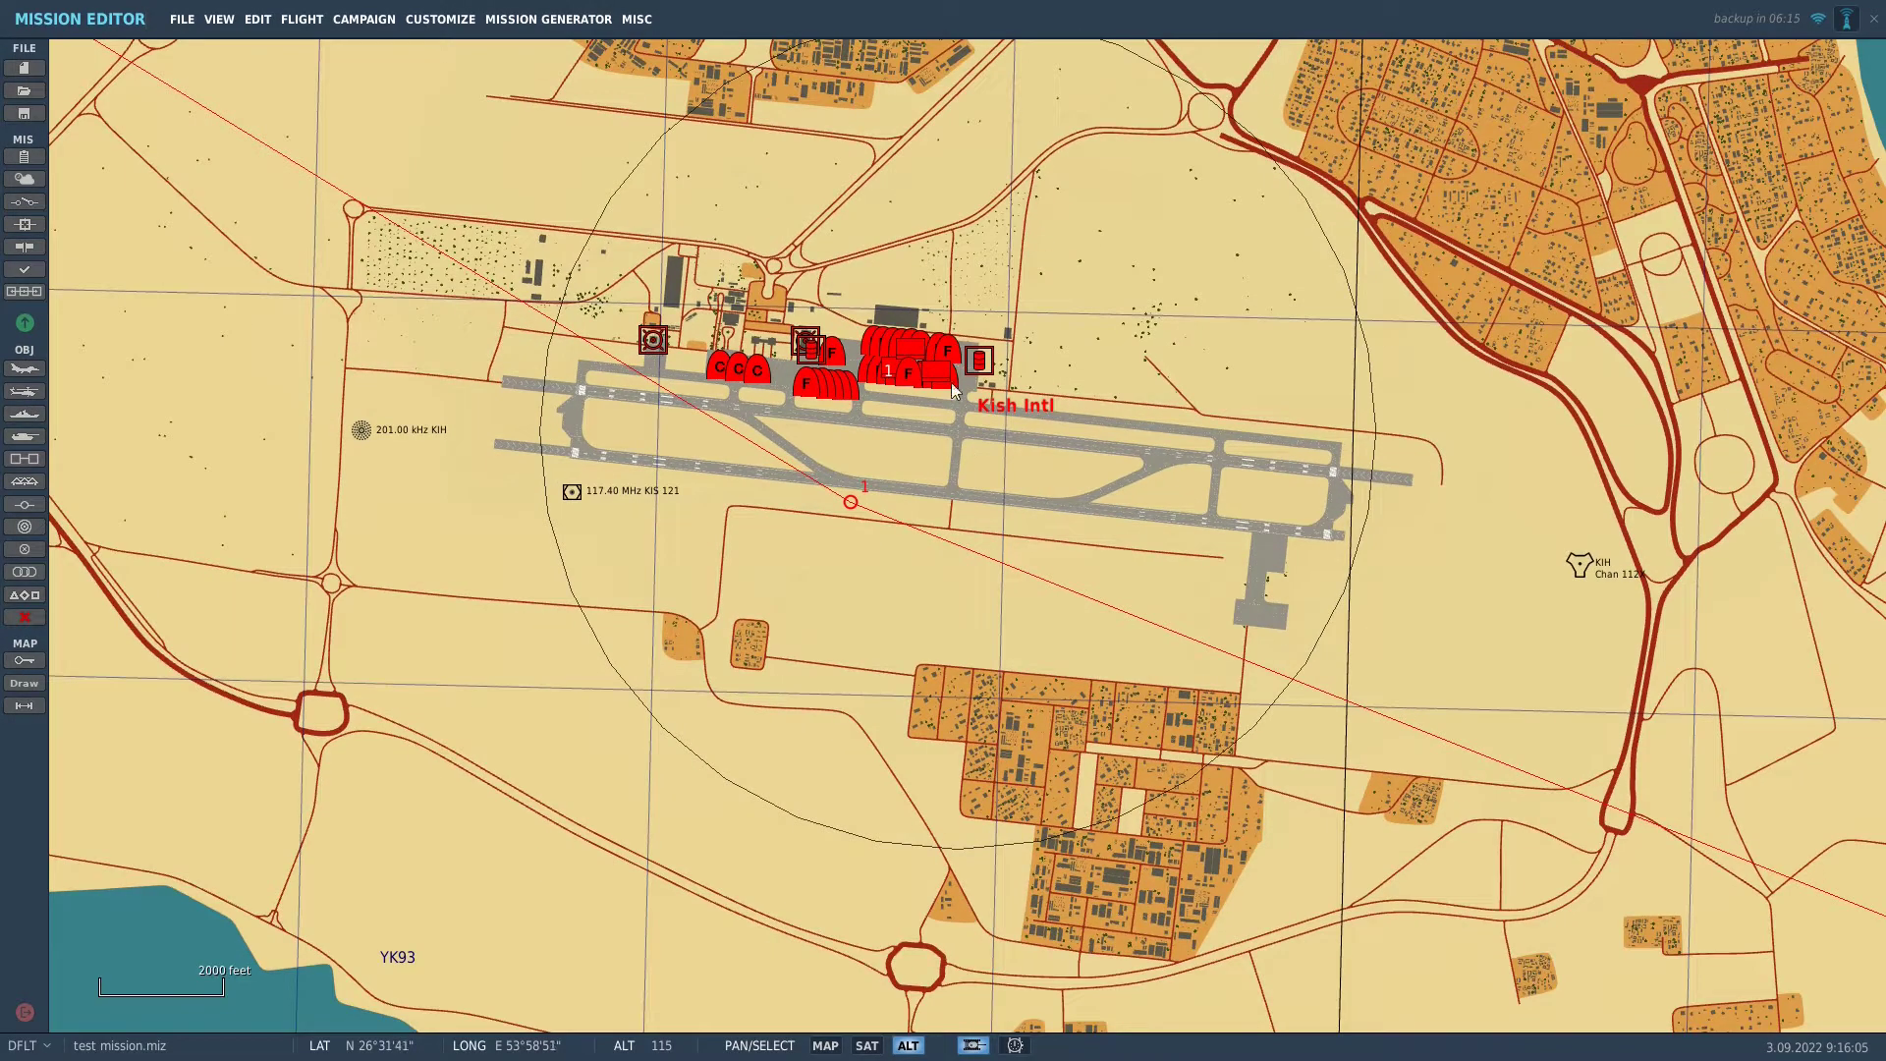
scroll(930, 318, "up", 2)
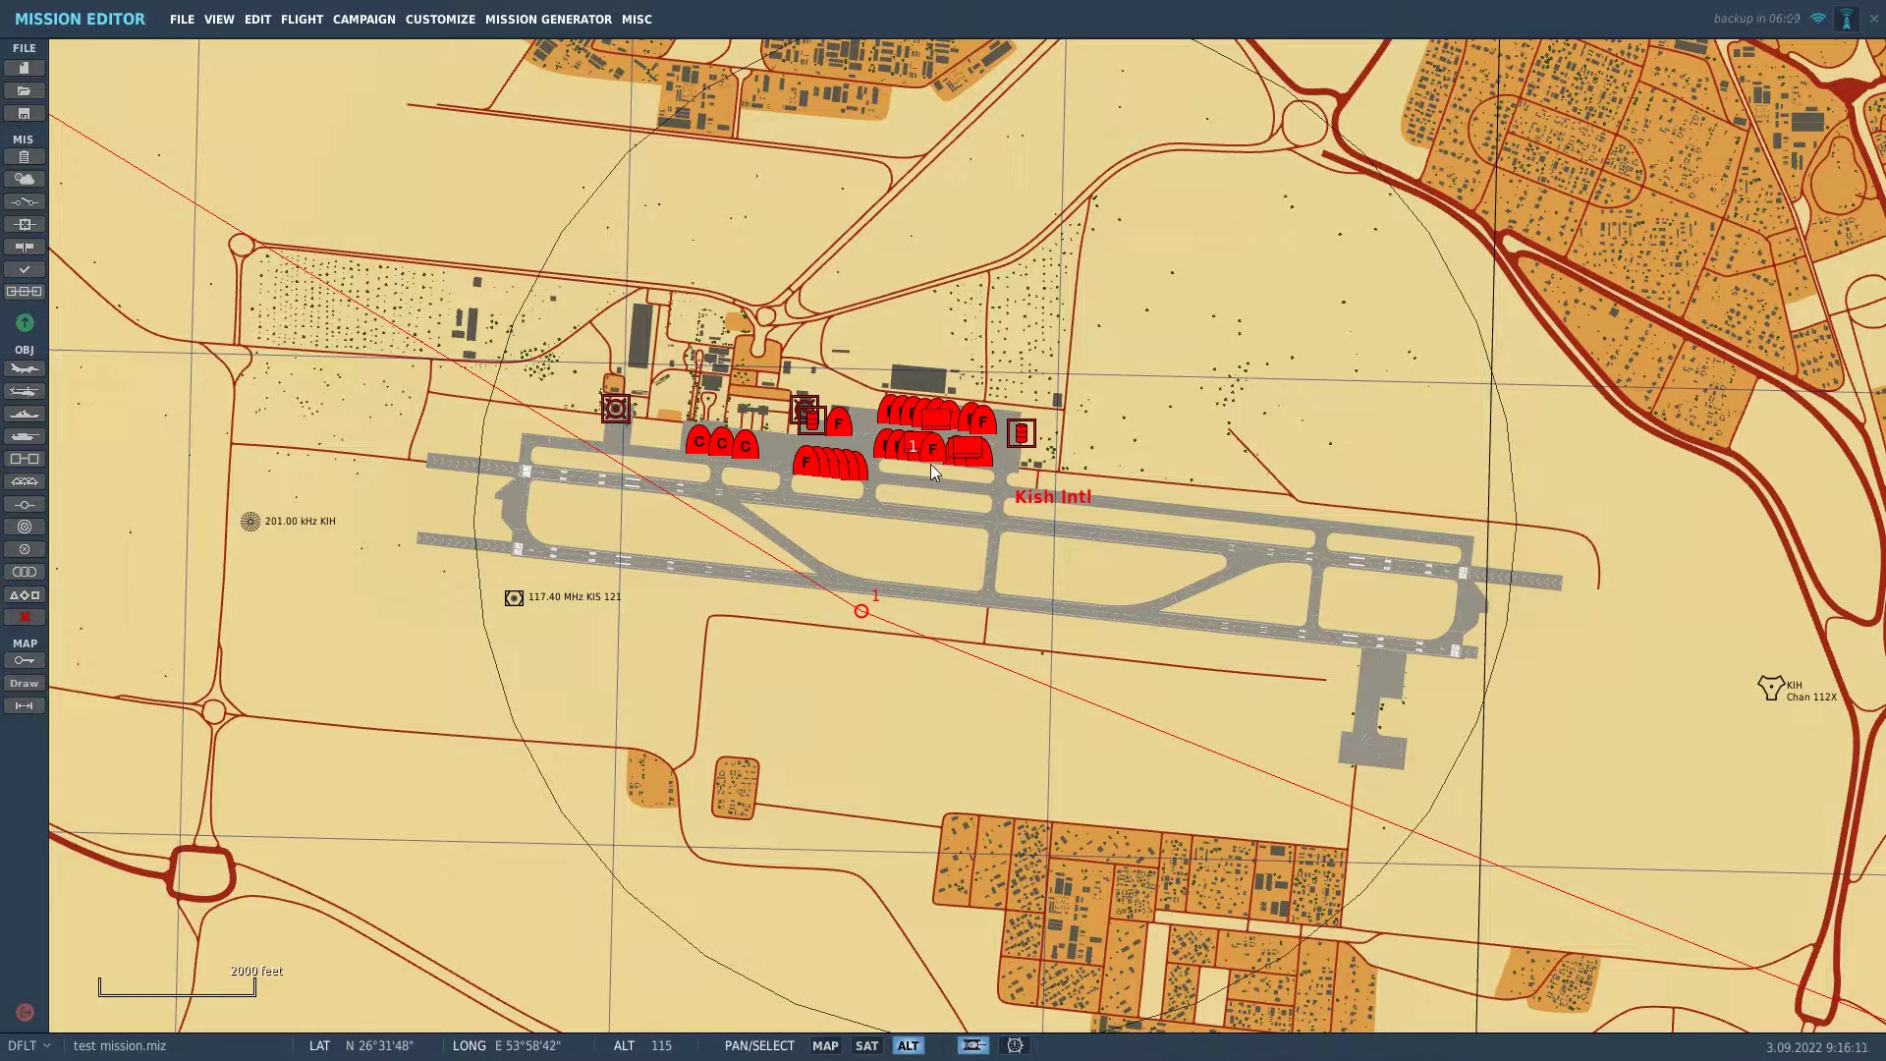
scroll(929, 463, "up", 4)
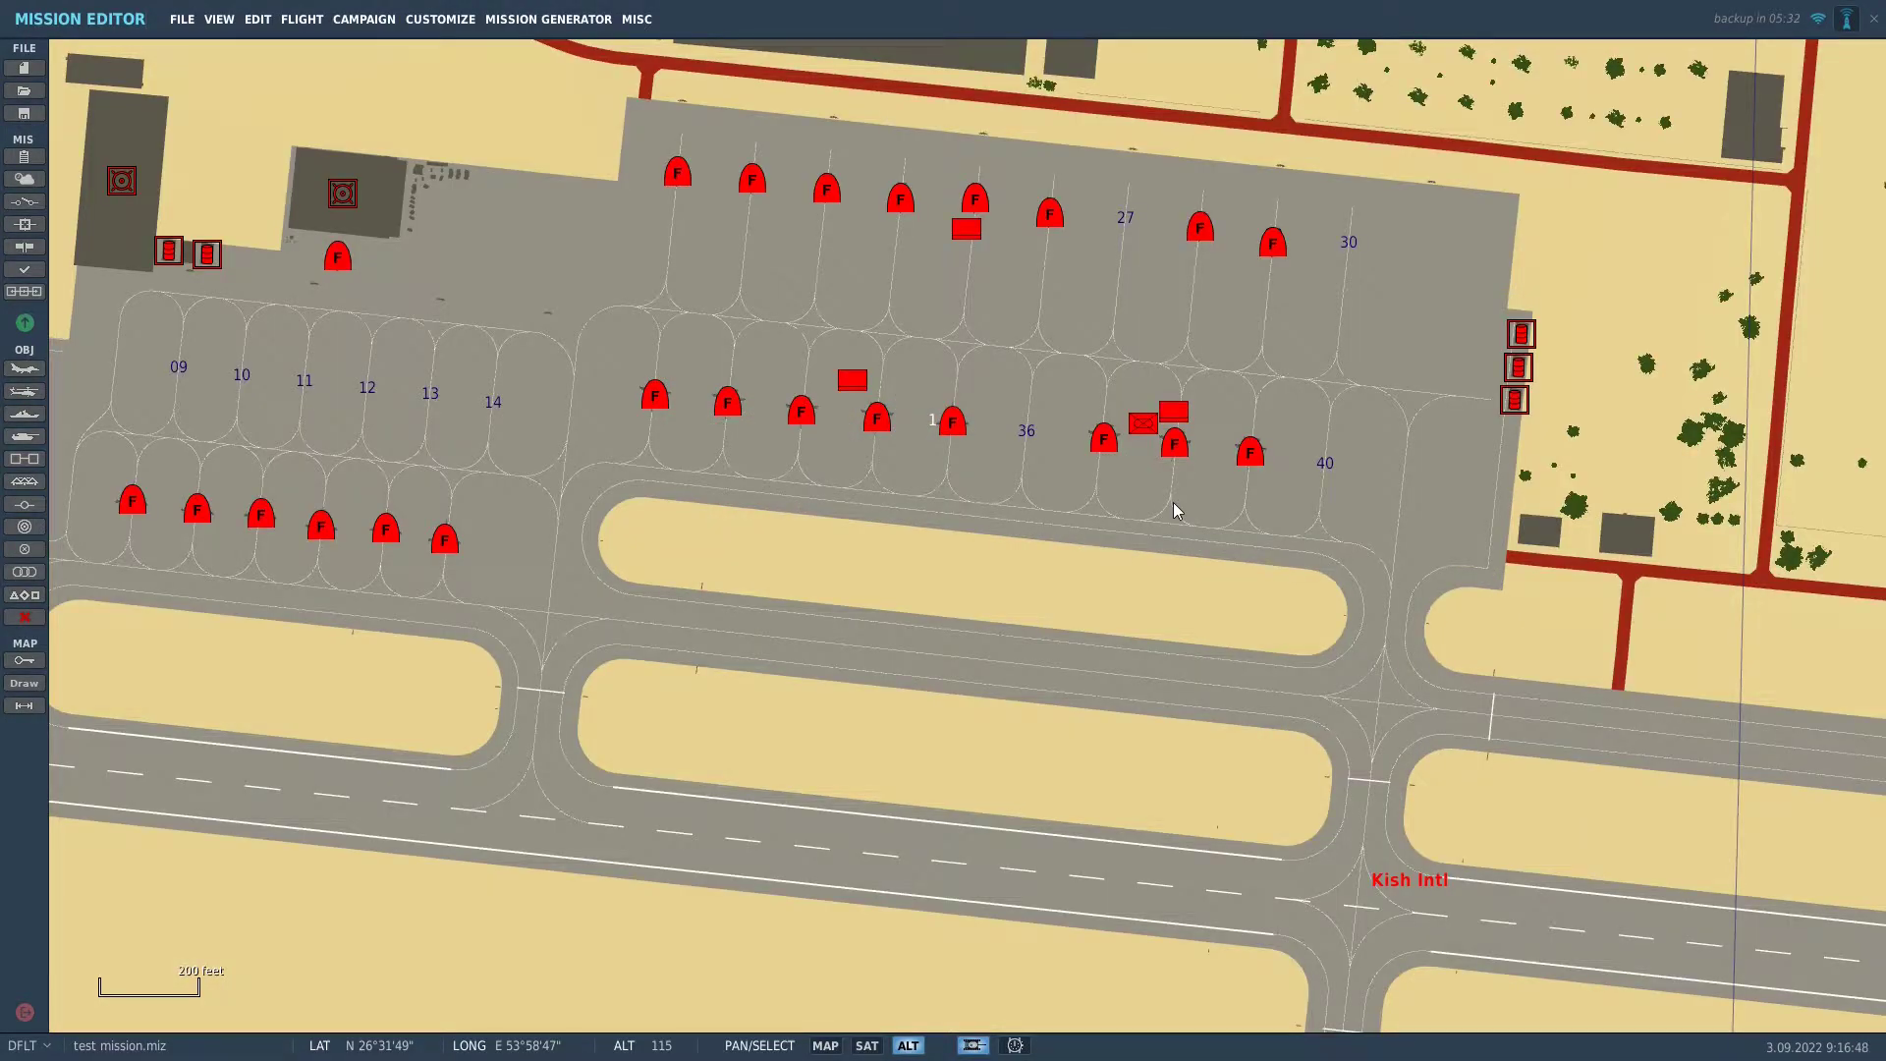
left_click(37, 481)
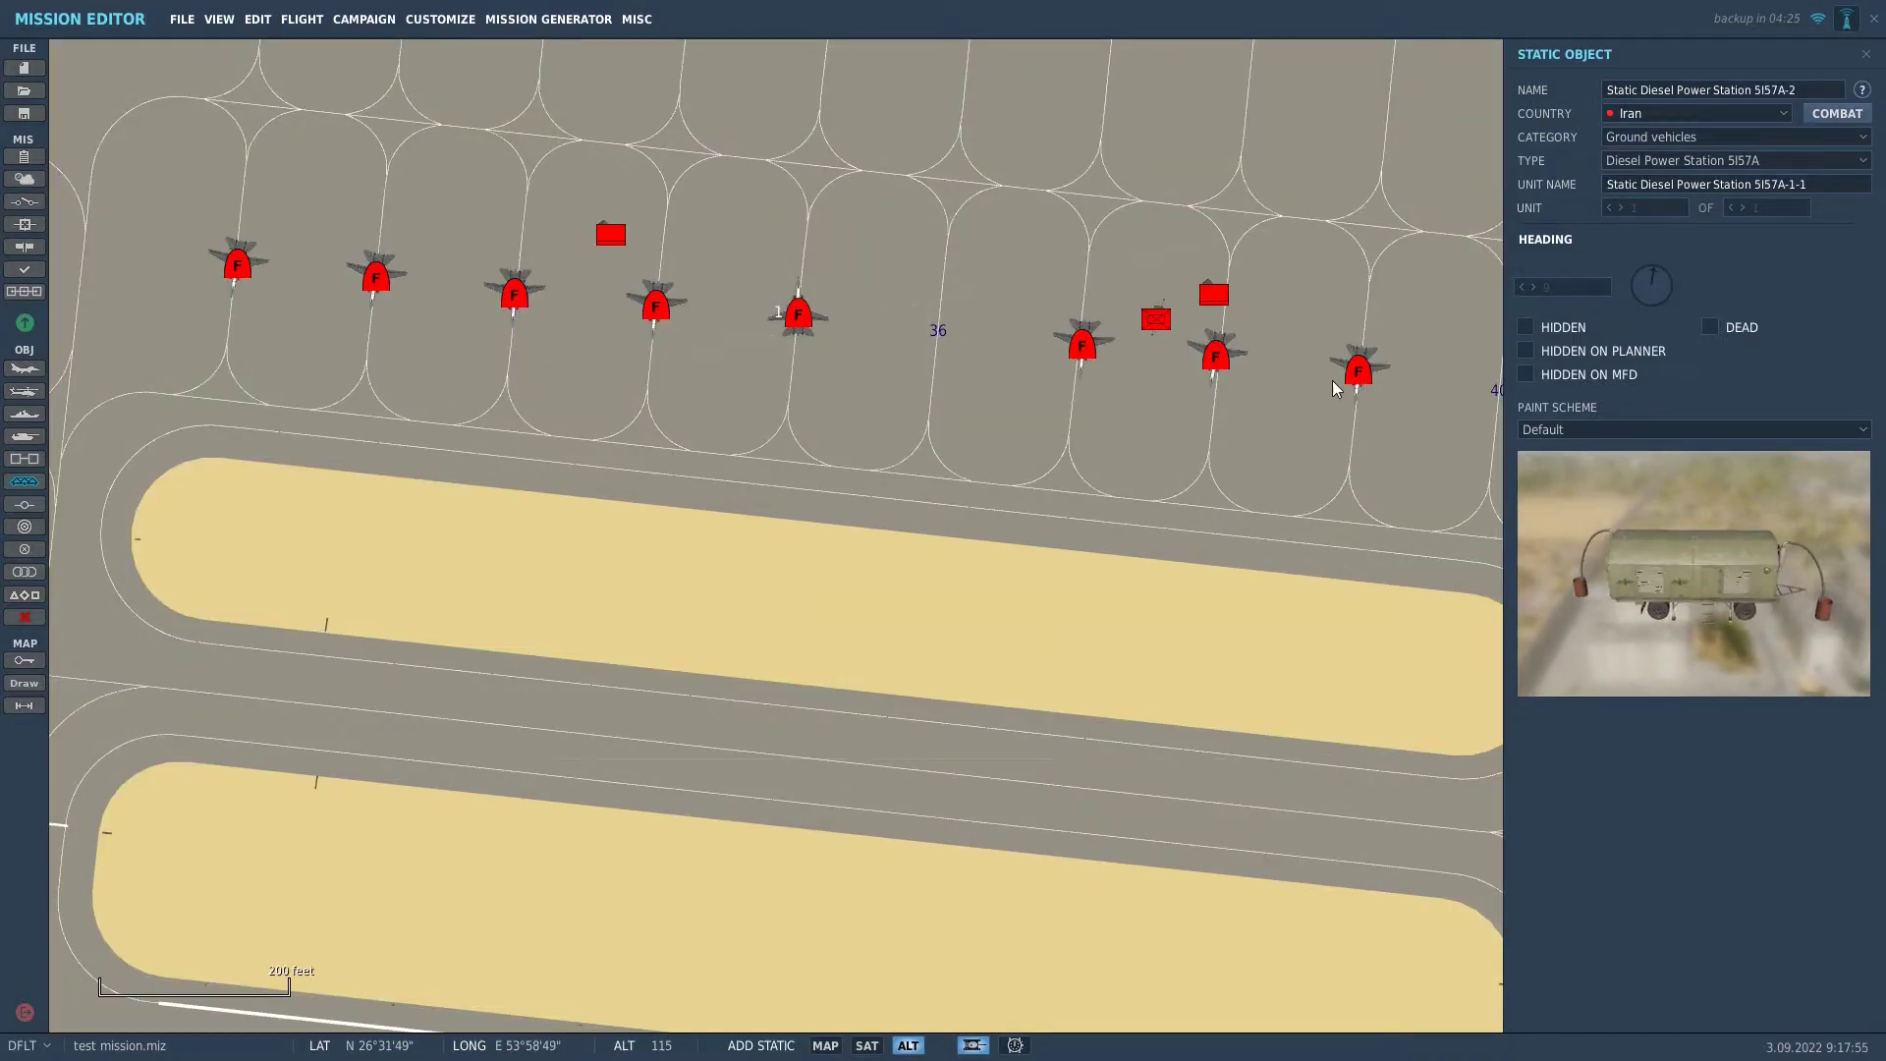
left_click(613, 345)
scroll(593, 349, "up", 1)
scroll(599, 347, "up", 2)
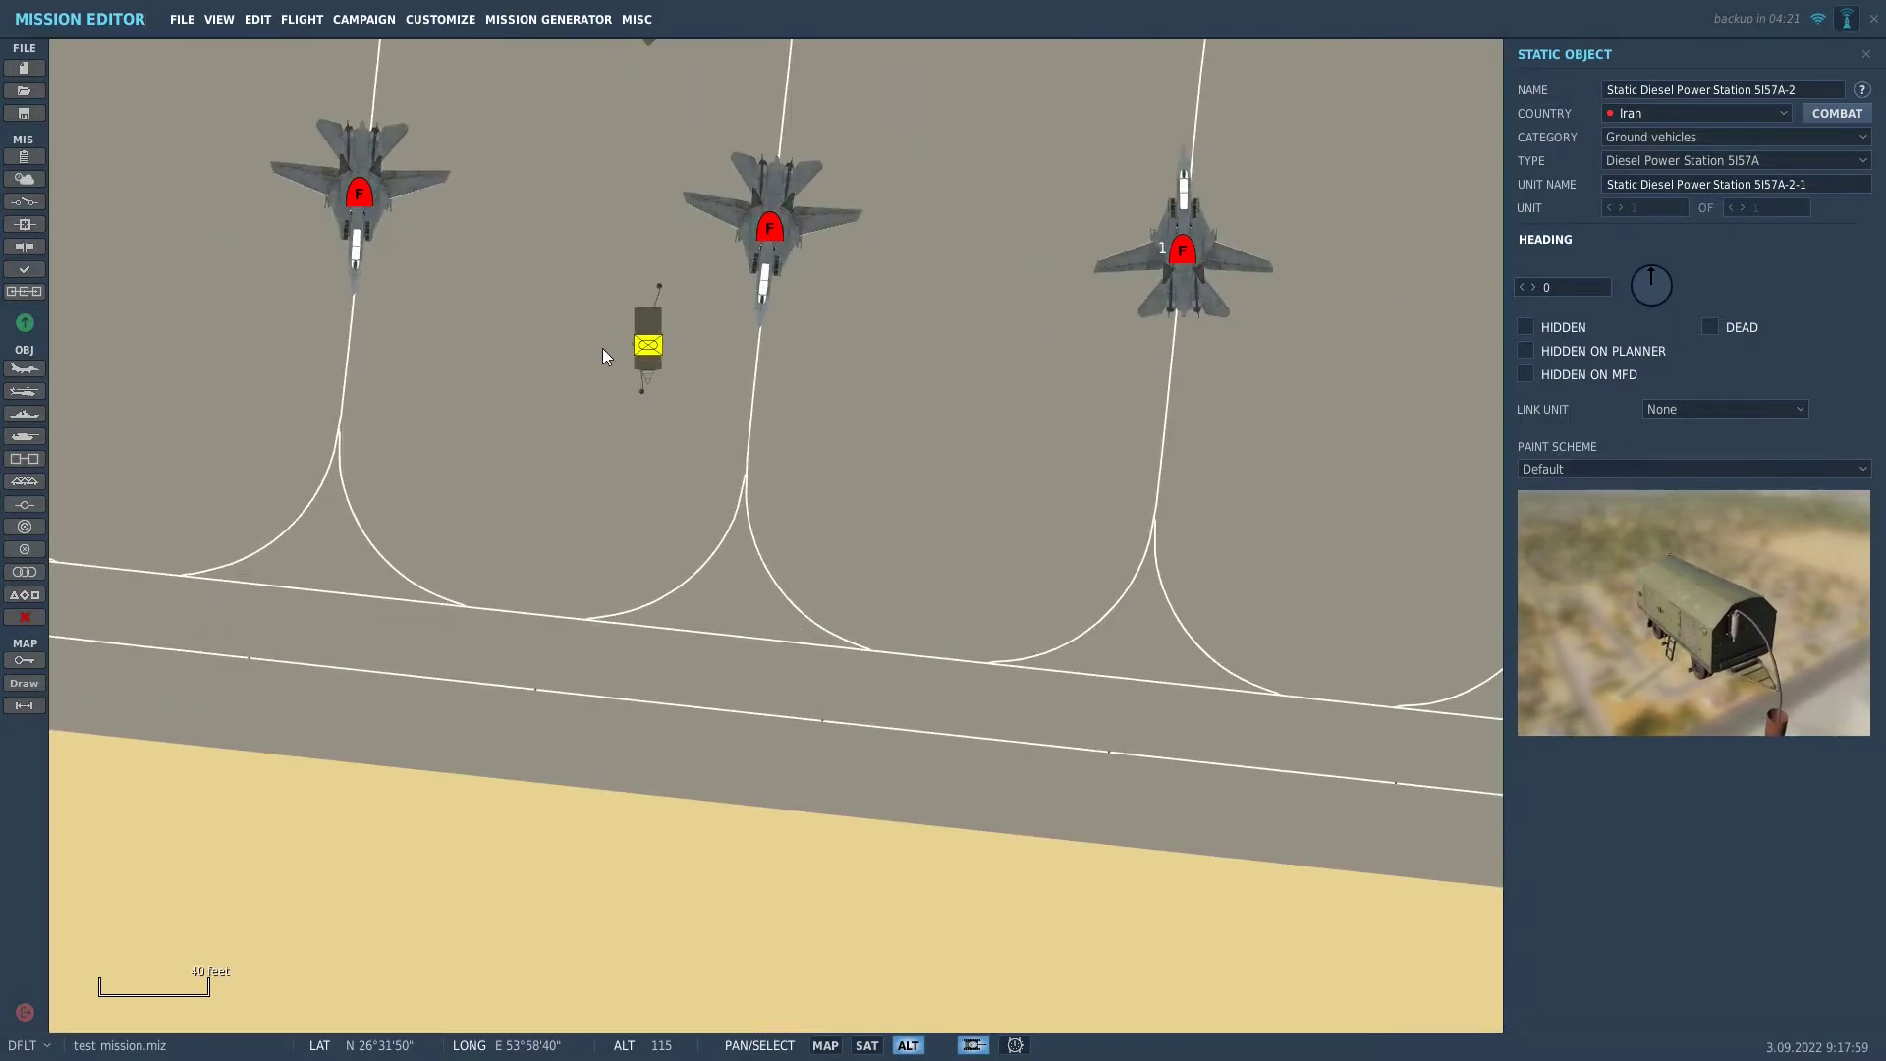
Place another static Diesel Power Station 5I57A between the first two parked aircraft in the apron's upper row
scroll(603, 347, "down", 2)
left_click_drag(635, 391, 827, 837)
left_click_drag(583, 466, 741, 414)
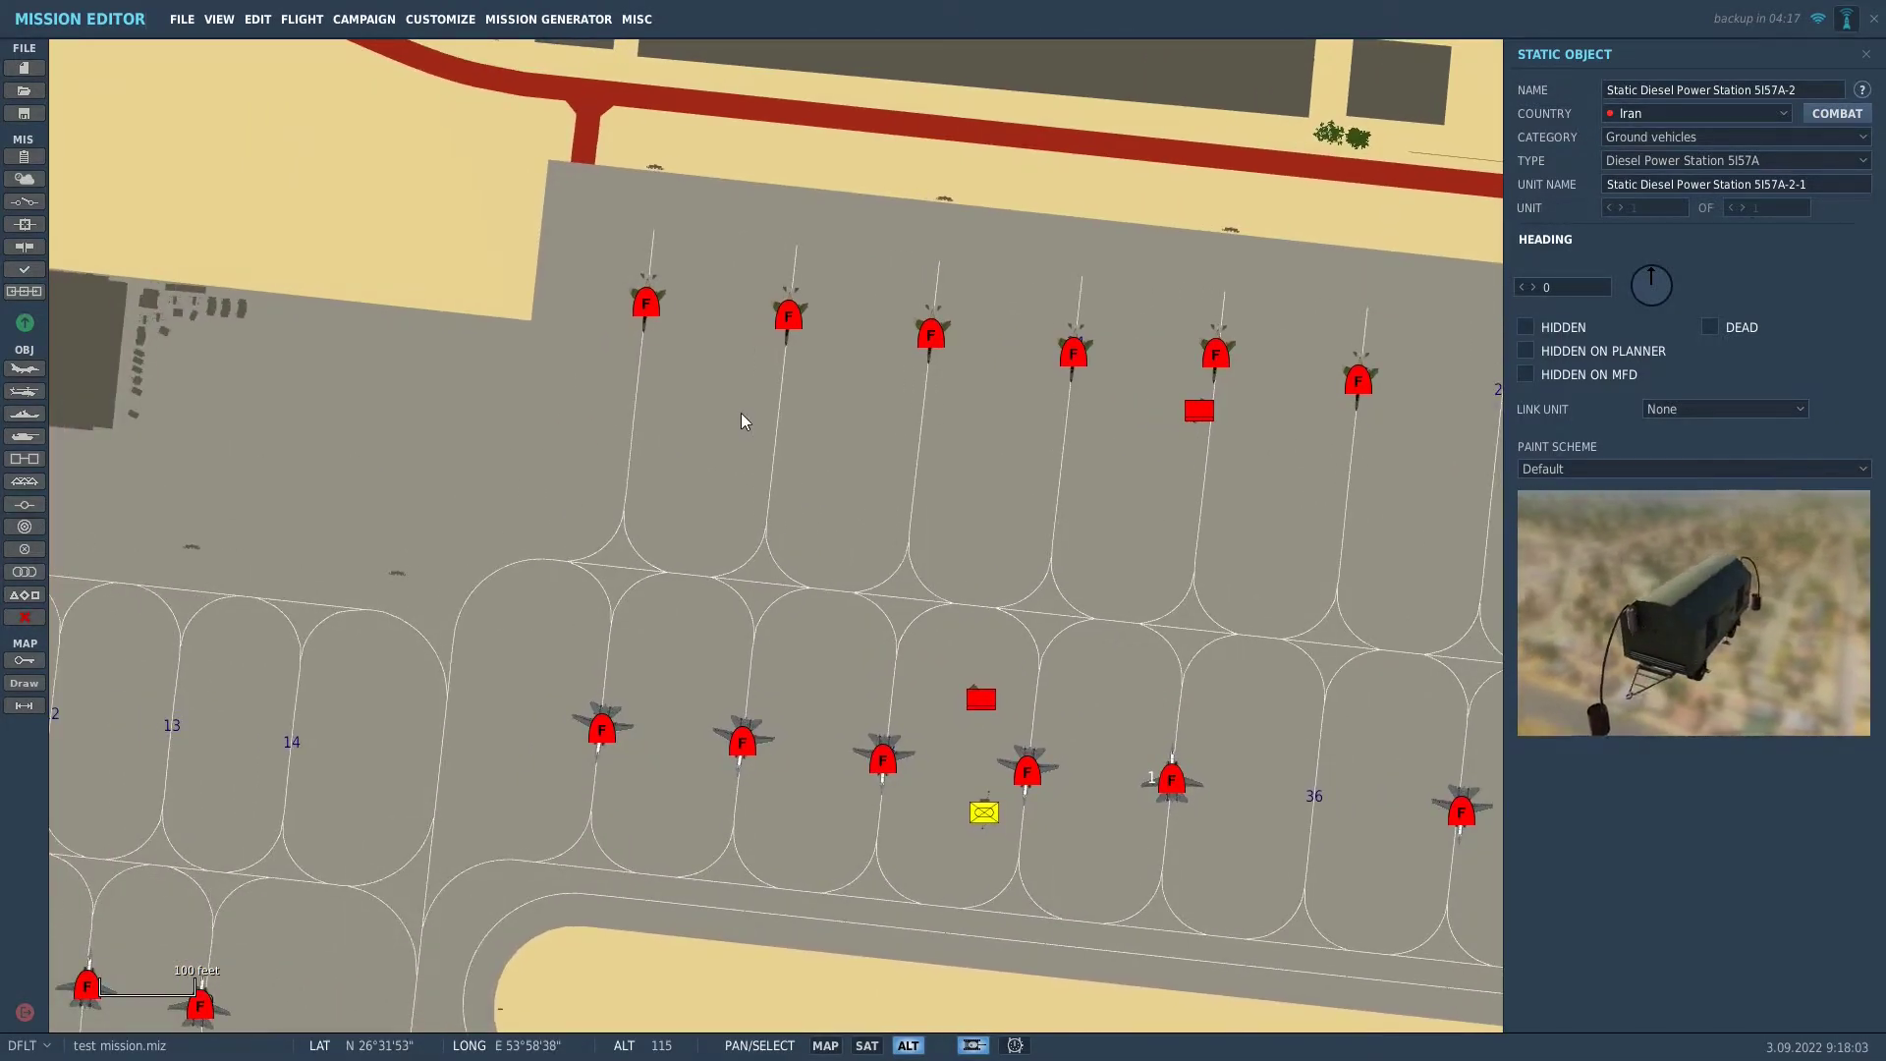
left_click(715, 360)
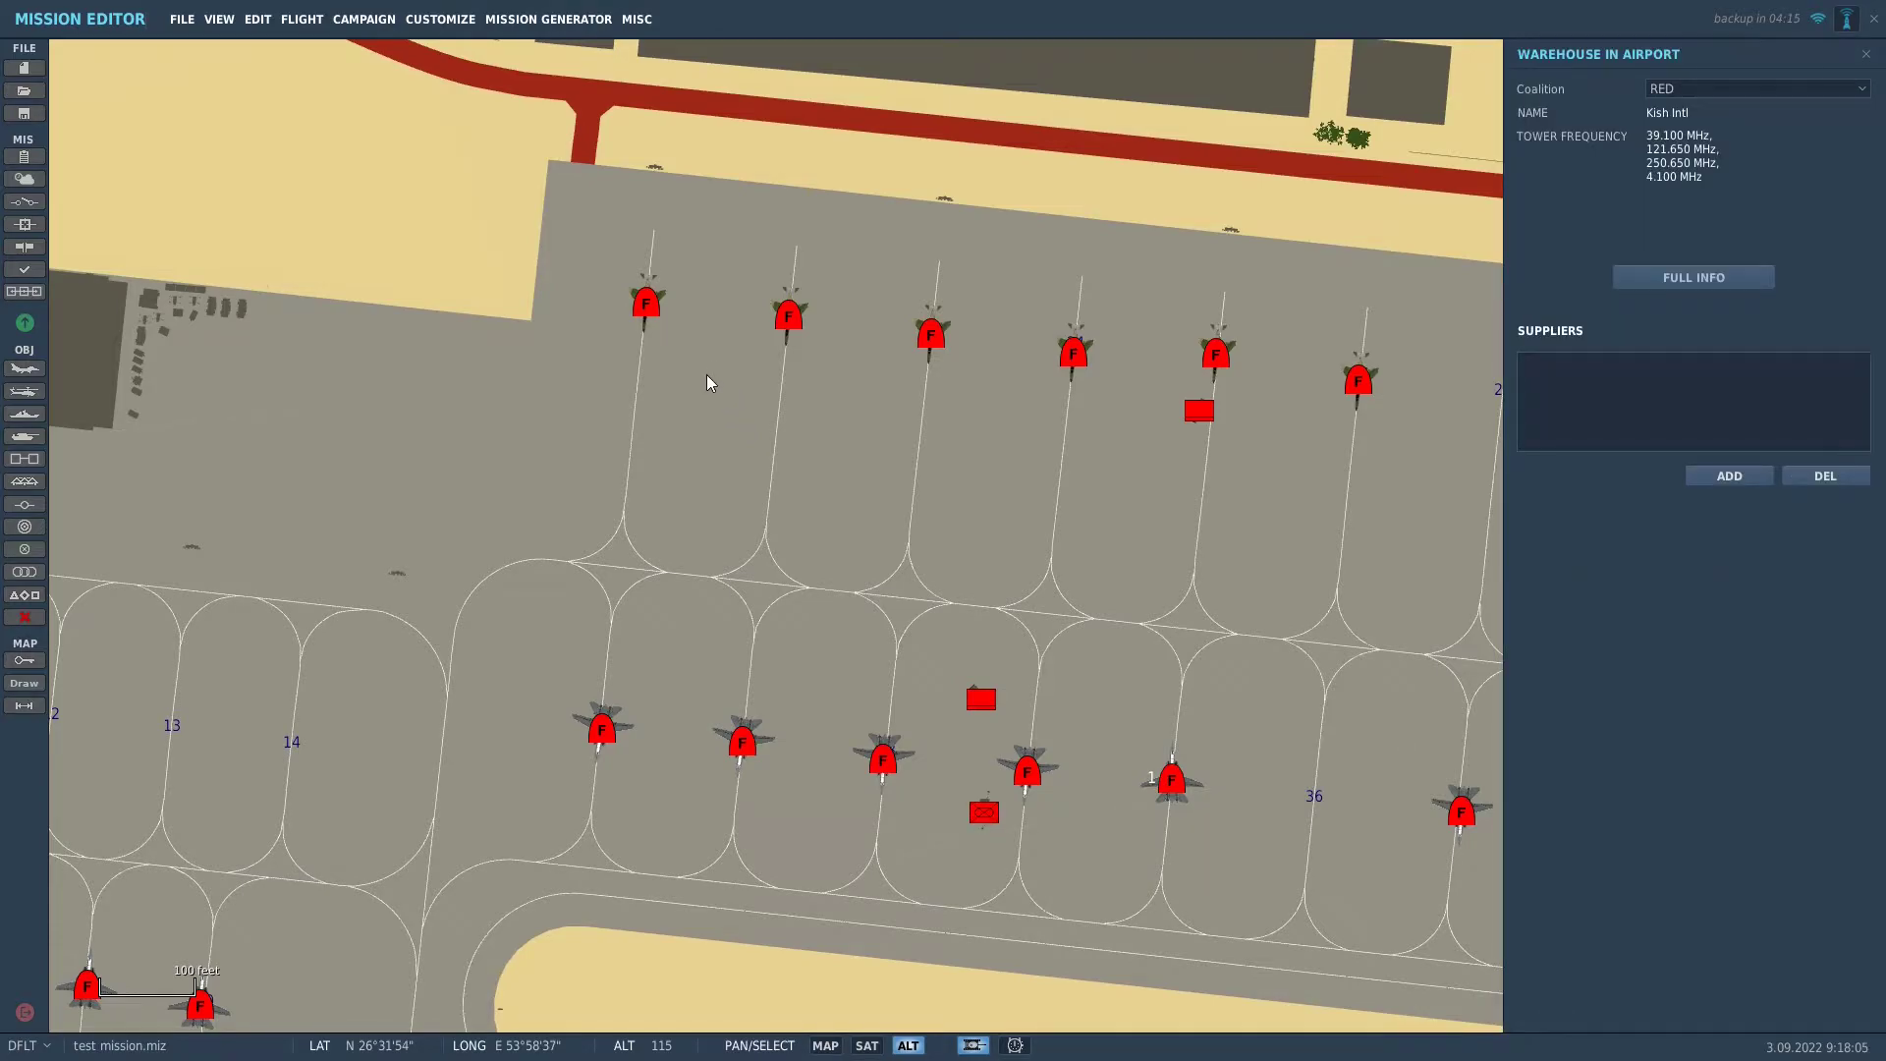
left_click(706, 373)
left_click(706, 373)
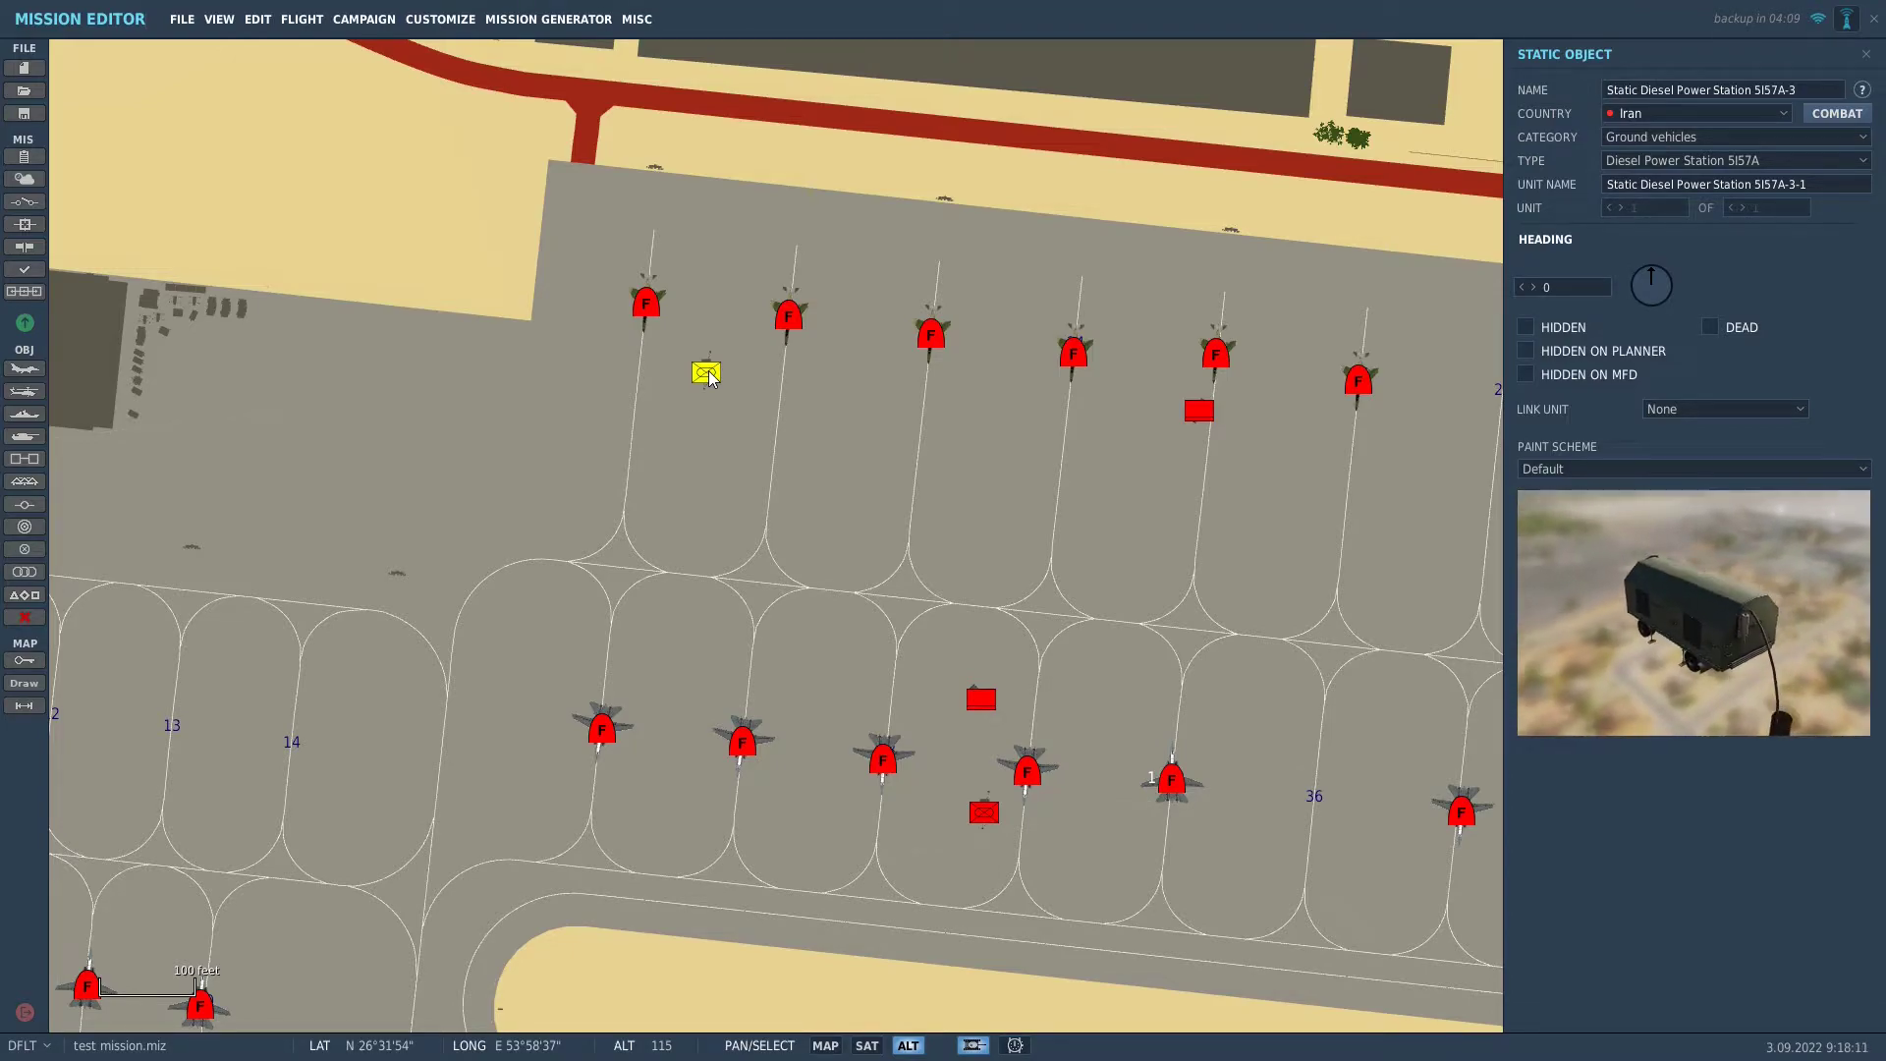
Place a copy of the Diesel Power Station 5I57A beside the single aircraft parked in front of the hangar
right_click_drag(286, 409, 540, 452)
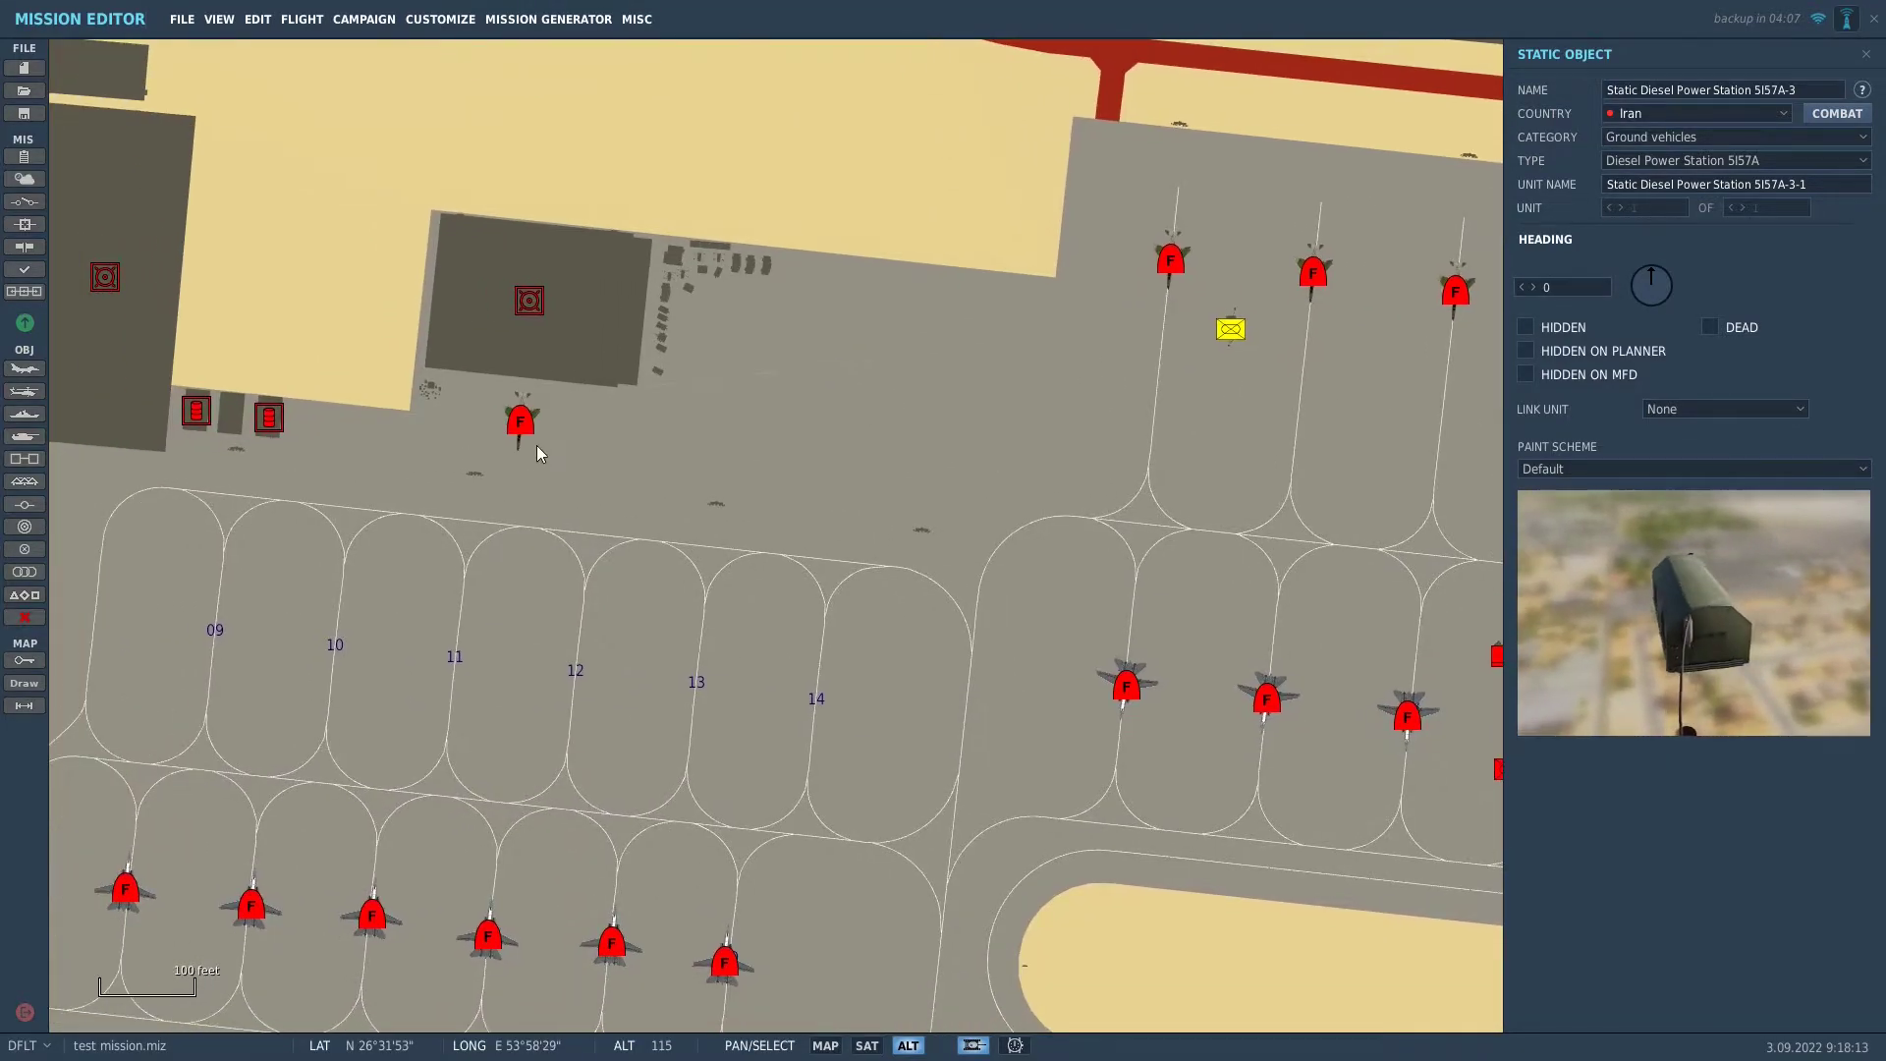
left_click(546, 453)
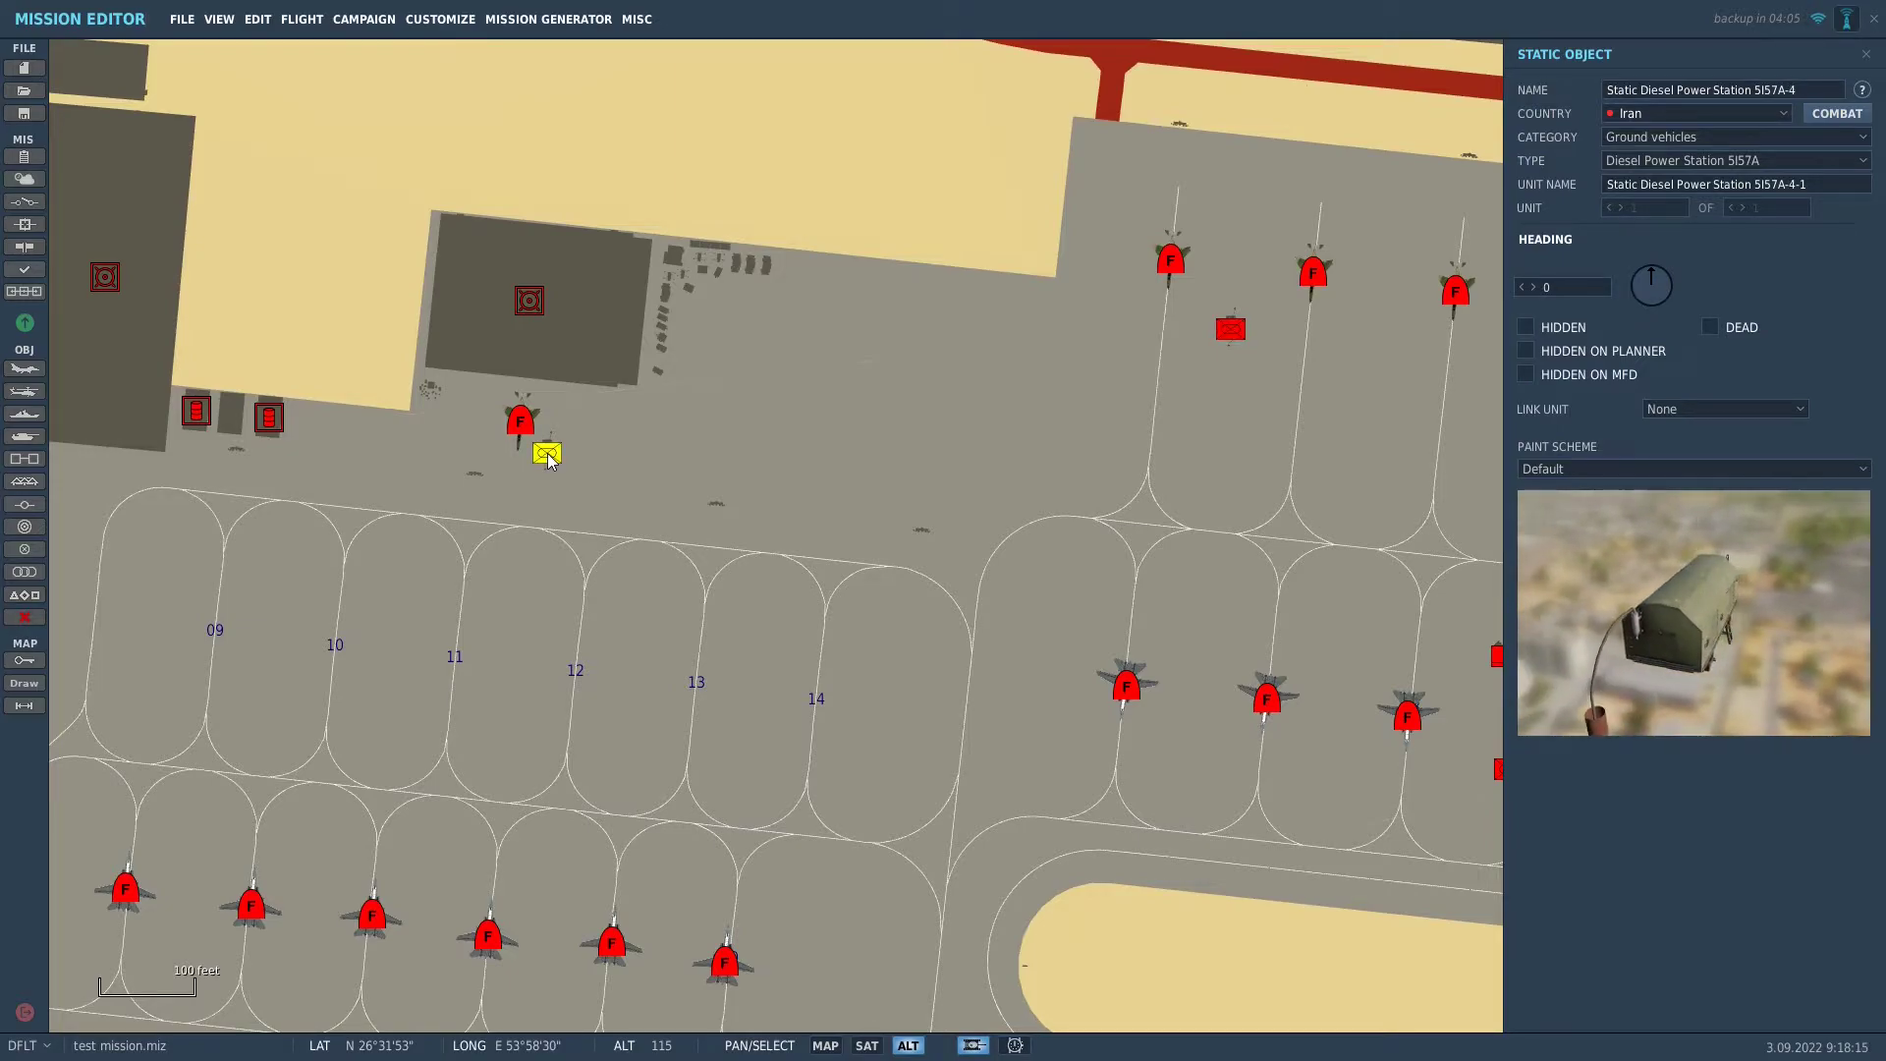
right_click_drag(629, 479, 739, 480)
scroll(666, 456, "up", 1)
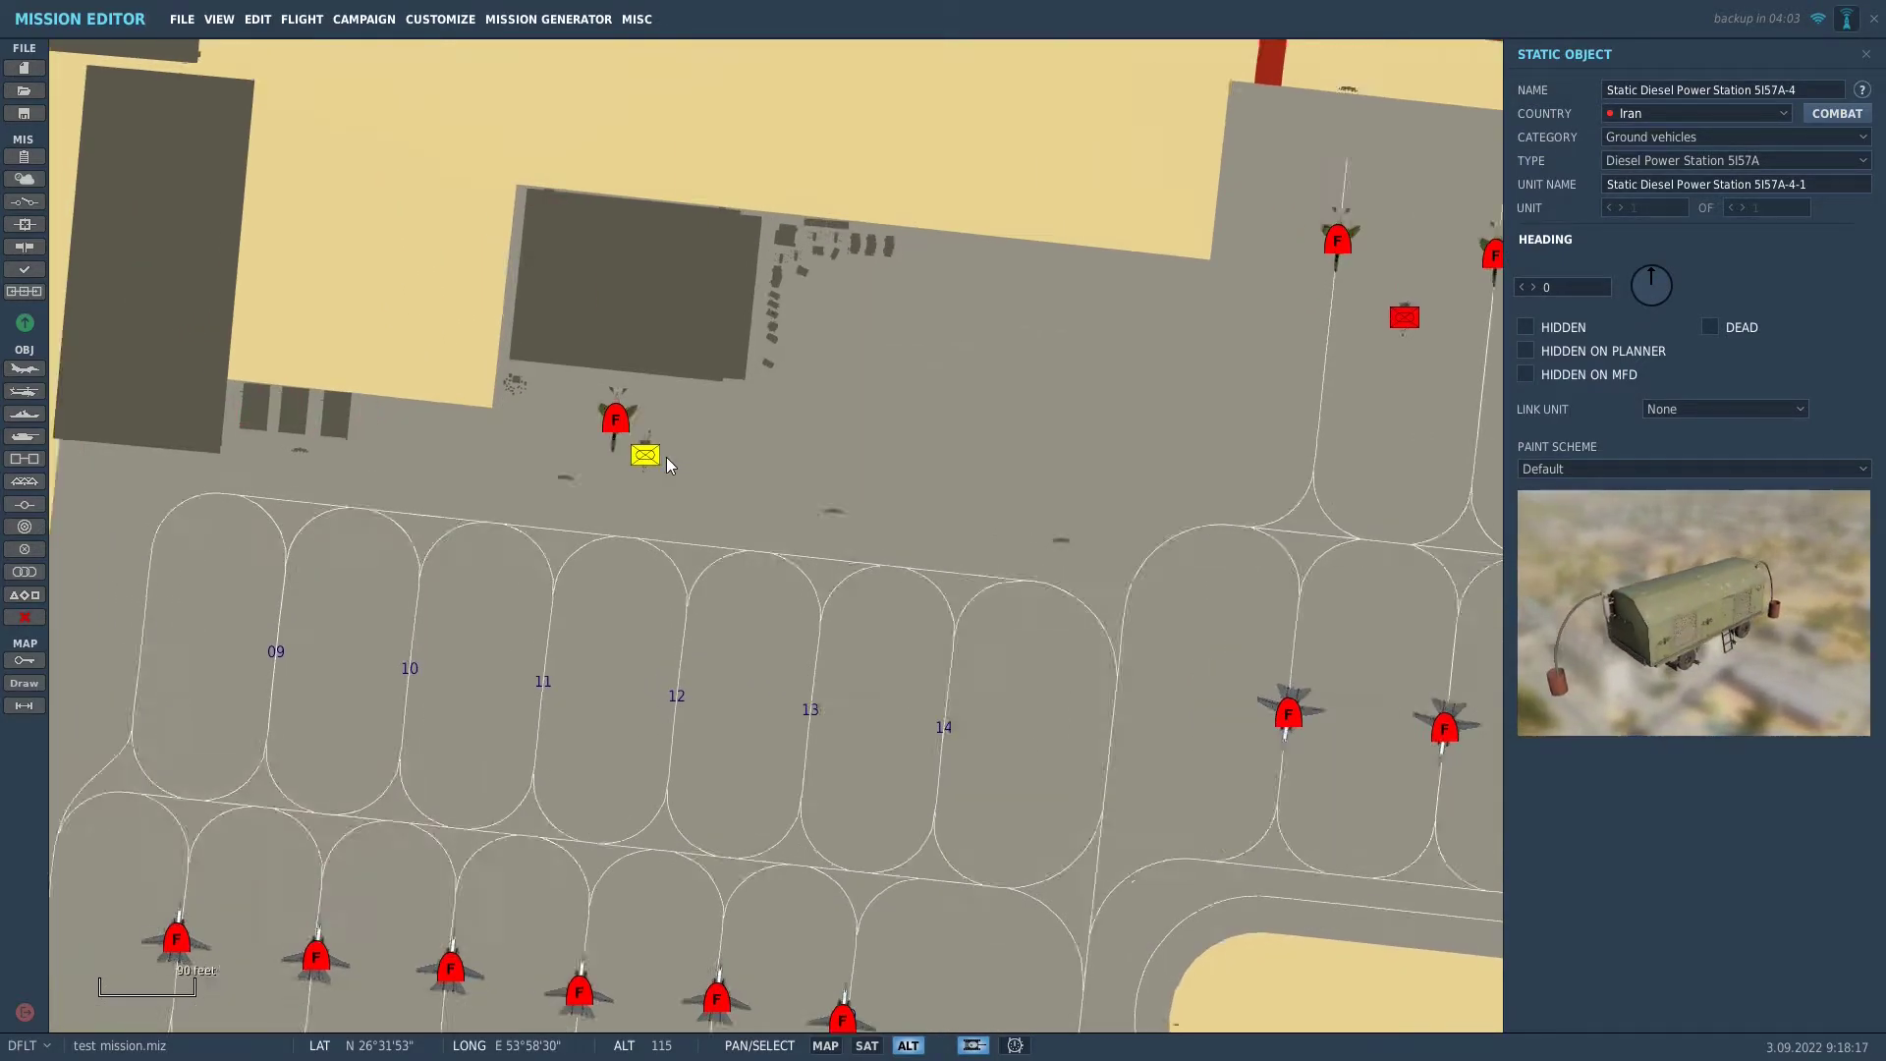
scroll(666, 459, "up", 1)
Move the static Ural-375 truck next to the power station between the middle-row F-14s and set its heading to 171
scroll(666, 461, "down", 3)
right_click_drag(1111, 482, 441, 320)
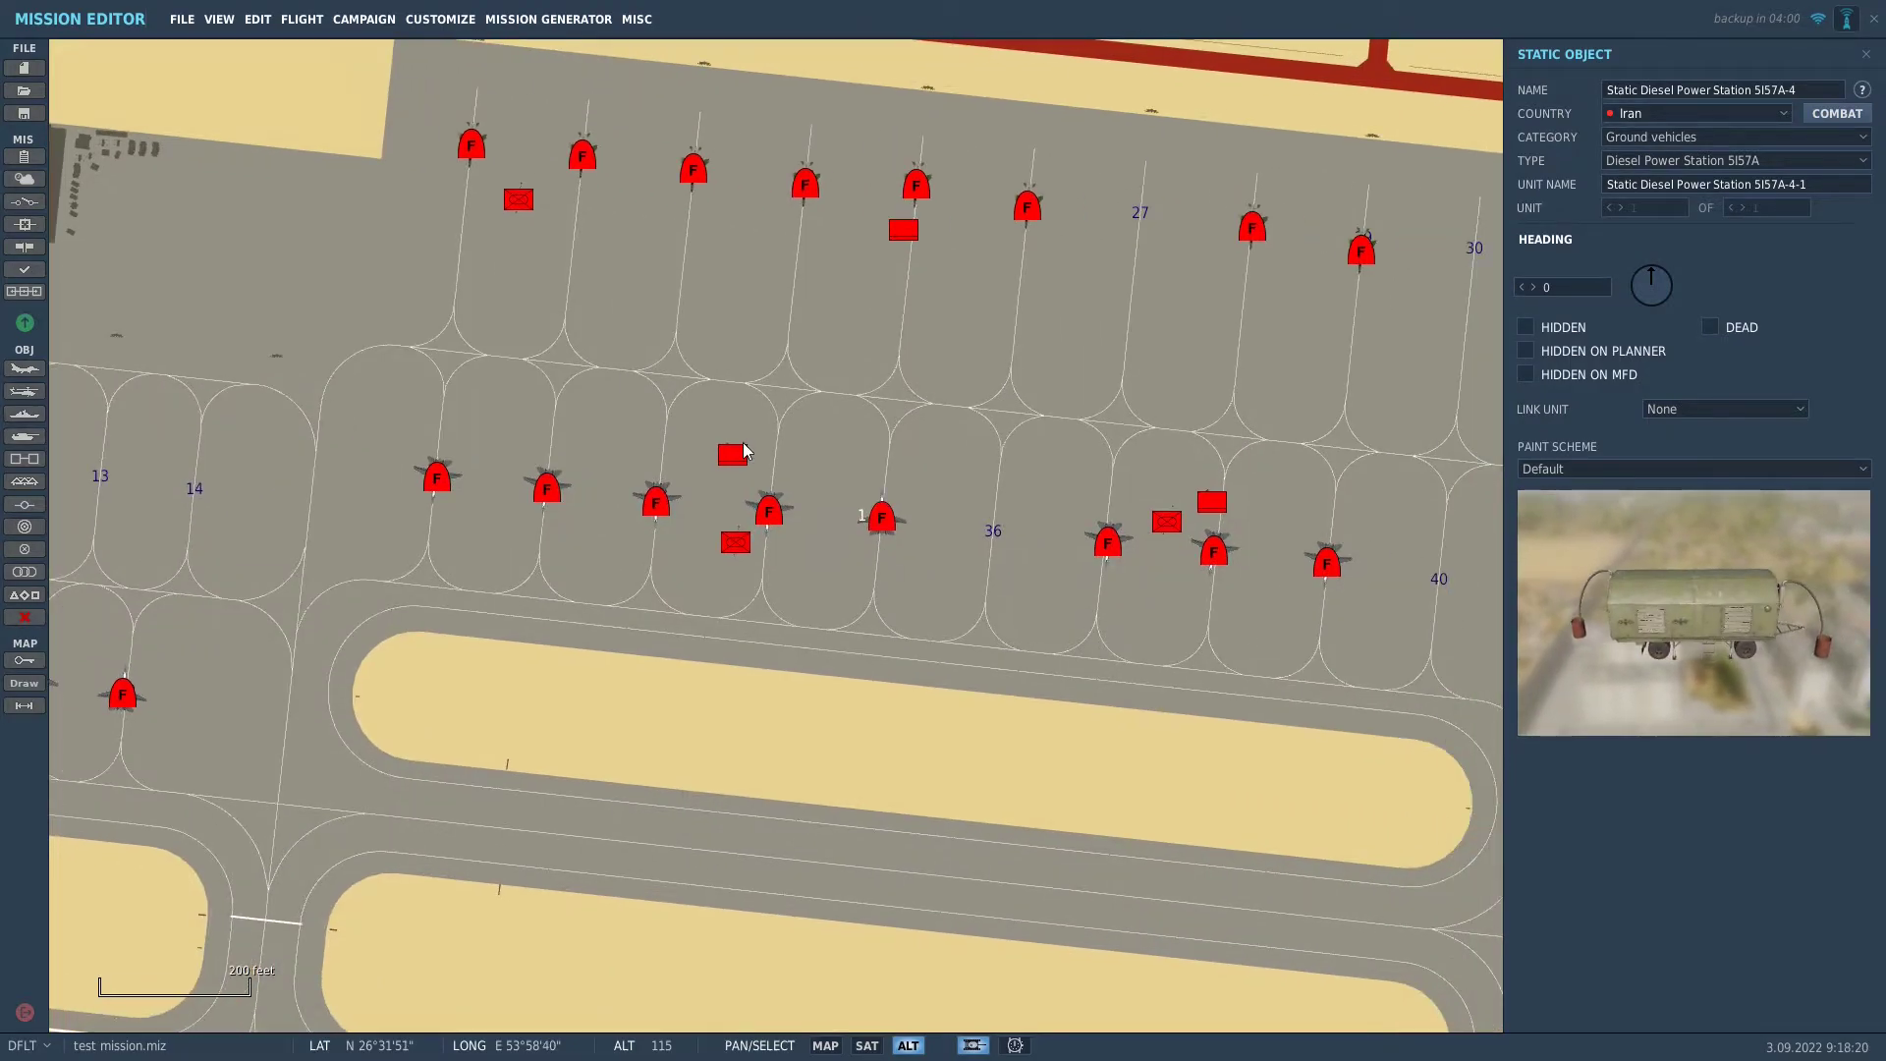
scroll(742, 448, "up", 3)
scroll(734, 448, "up", 2)
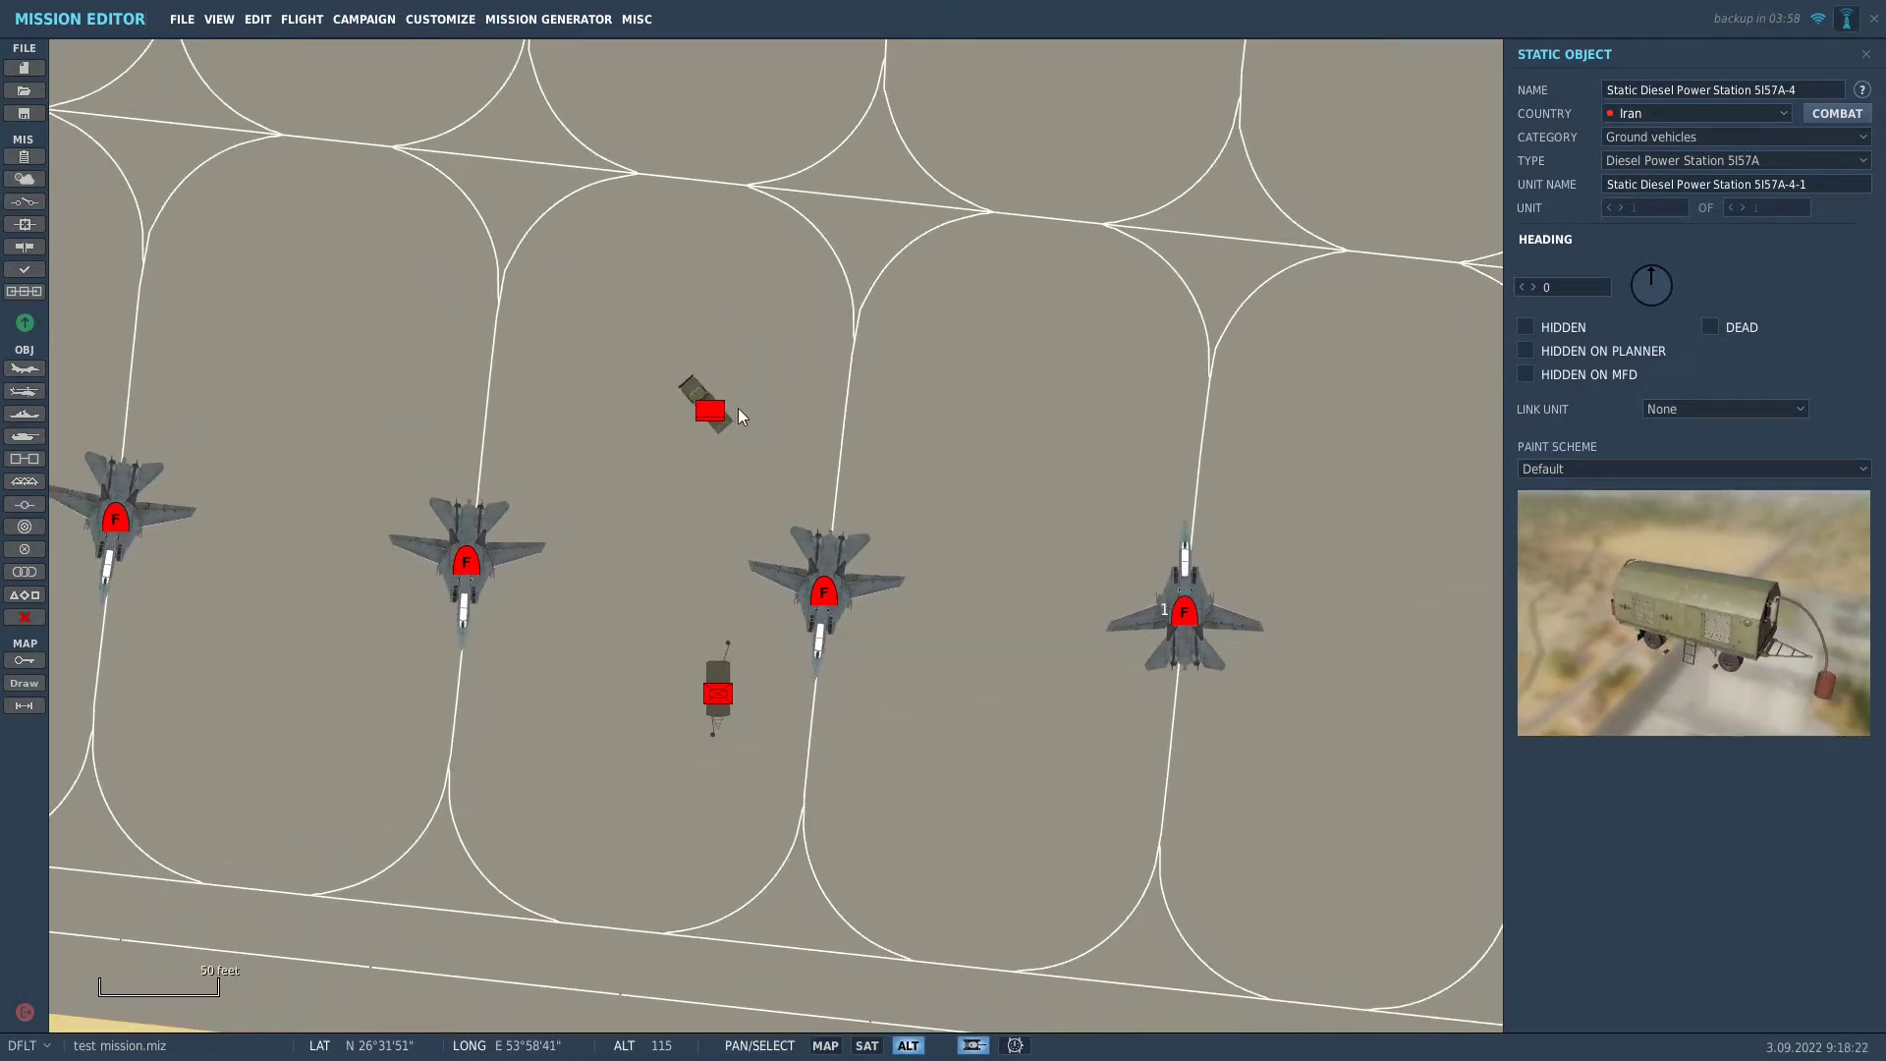
left_click(717, 409)
left_click_drag(717, 407, 550, 701)
left_click_drag(1639, 301, 1658, 322)
Place a copy of the Diesel Power Station 5I57A beside the last middle-row F-14, next to stand 40
left_click_drag(982, 471, 591, 270)
scroll(594, 258, "down", 1)
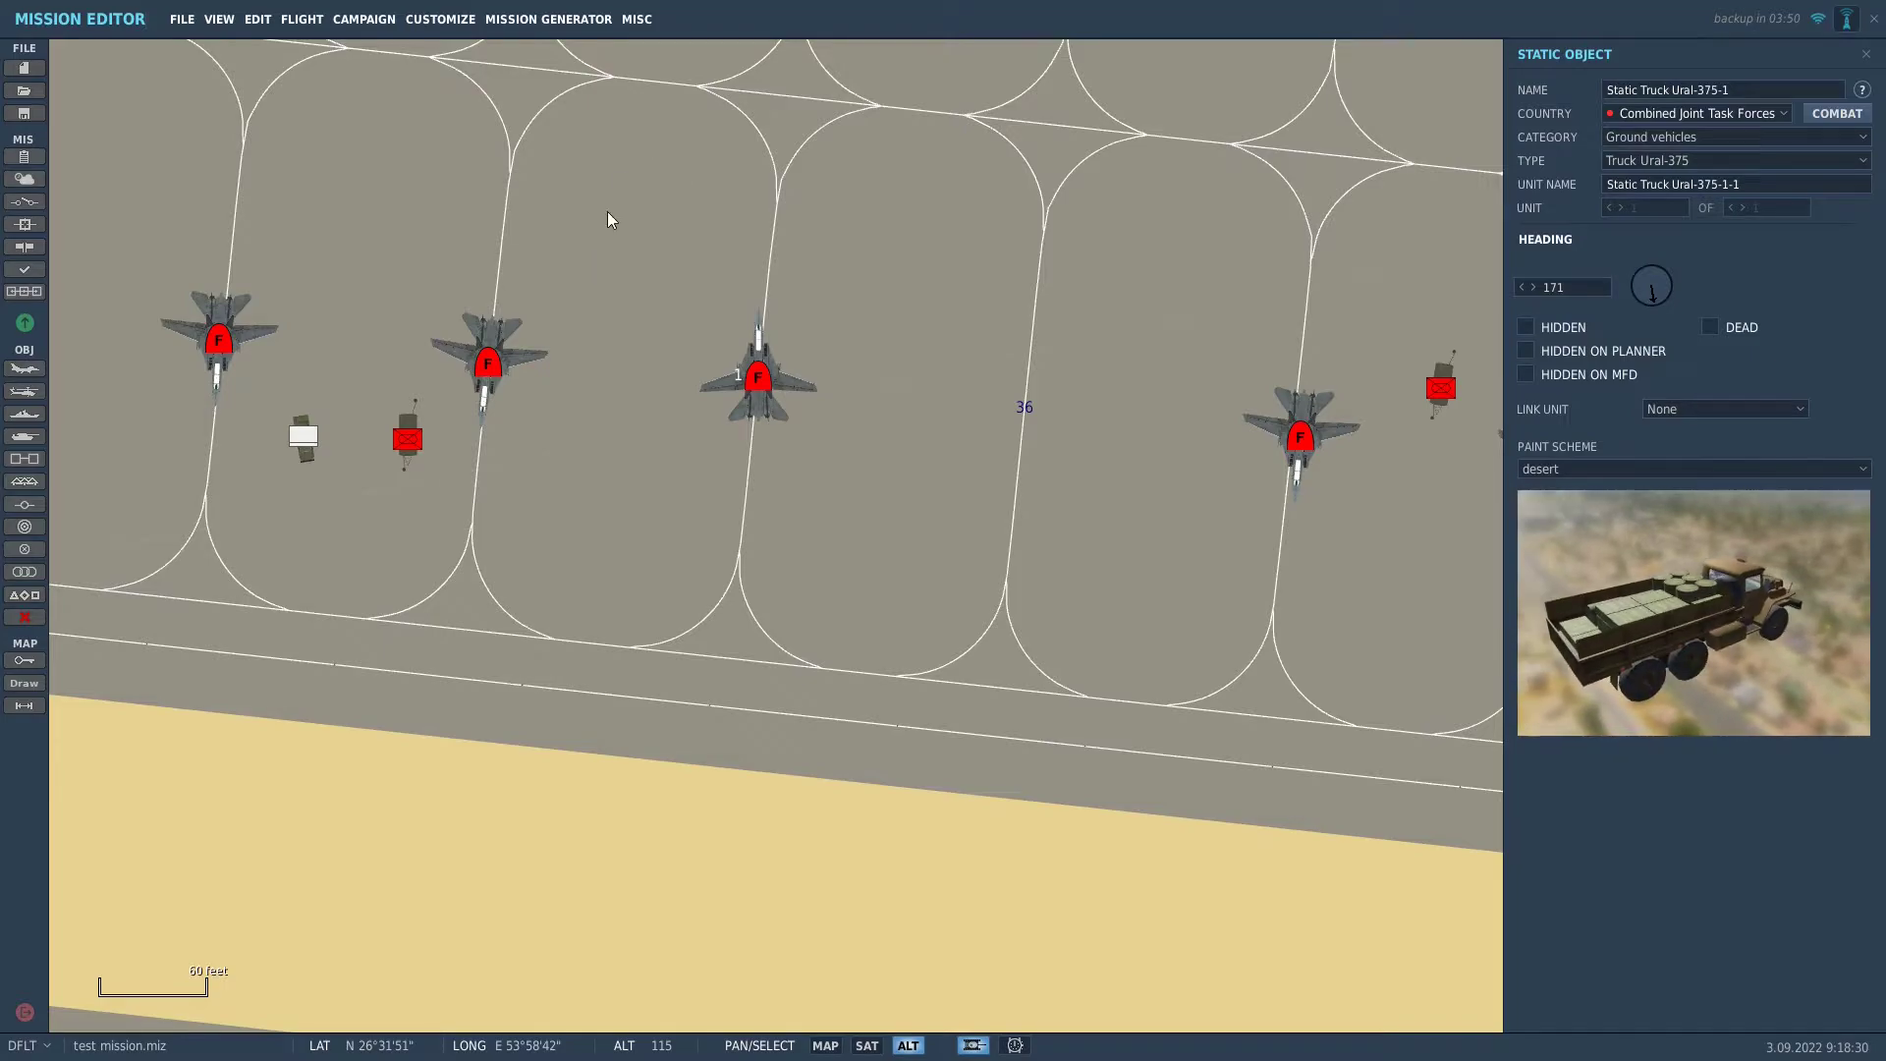
left_click_drag(1041, 423, 635, 324)
left_click_drag(1054, 470, 613, 394)
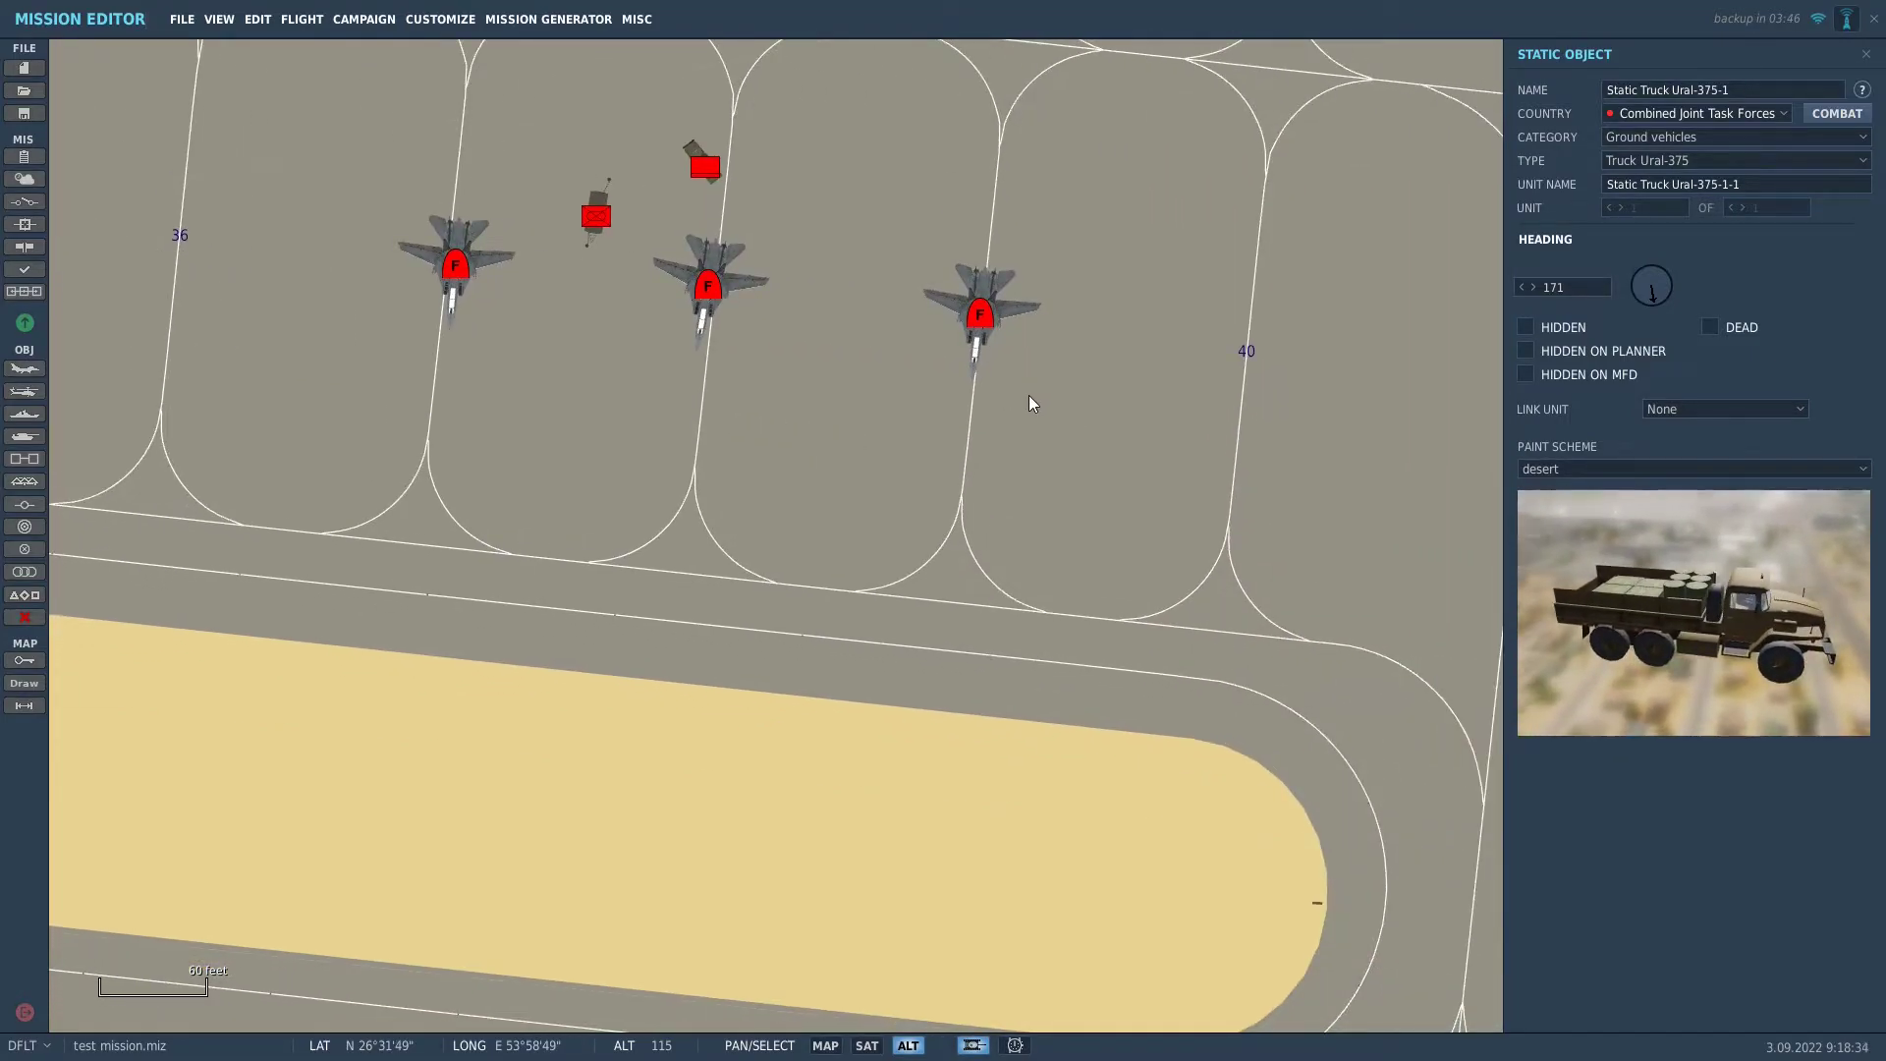
left_click(1027, 398)
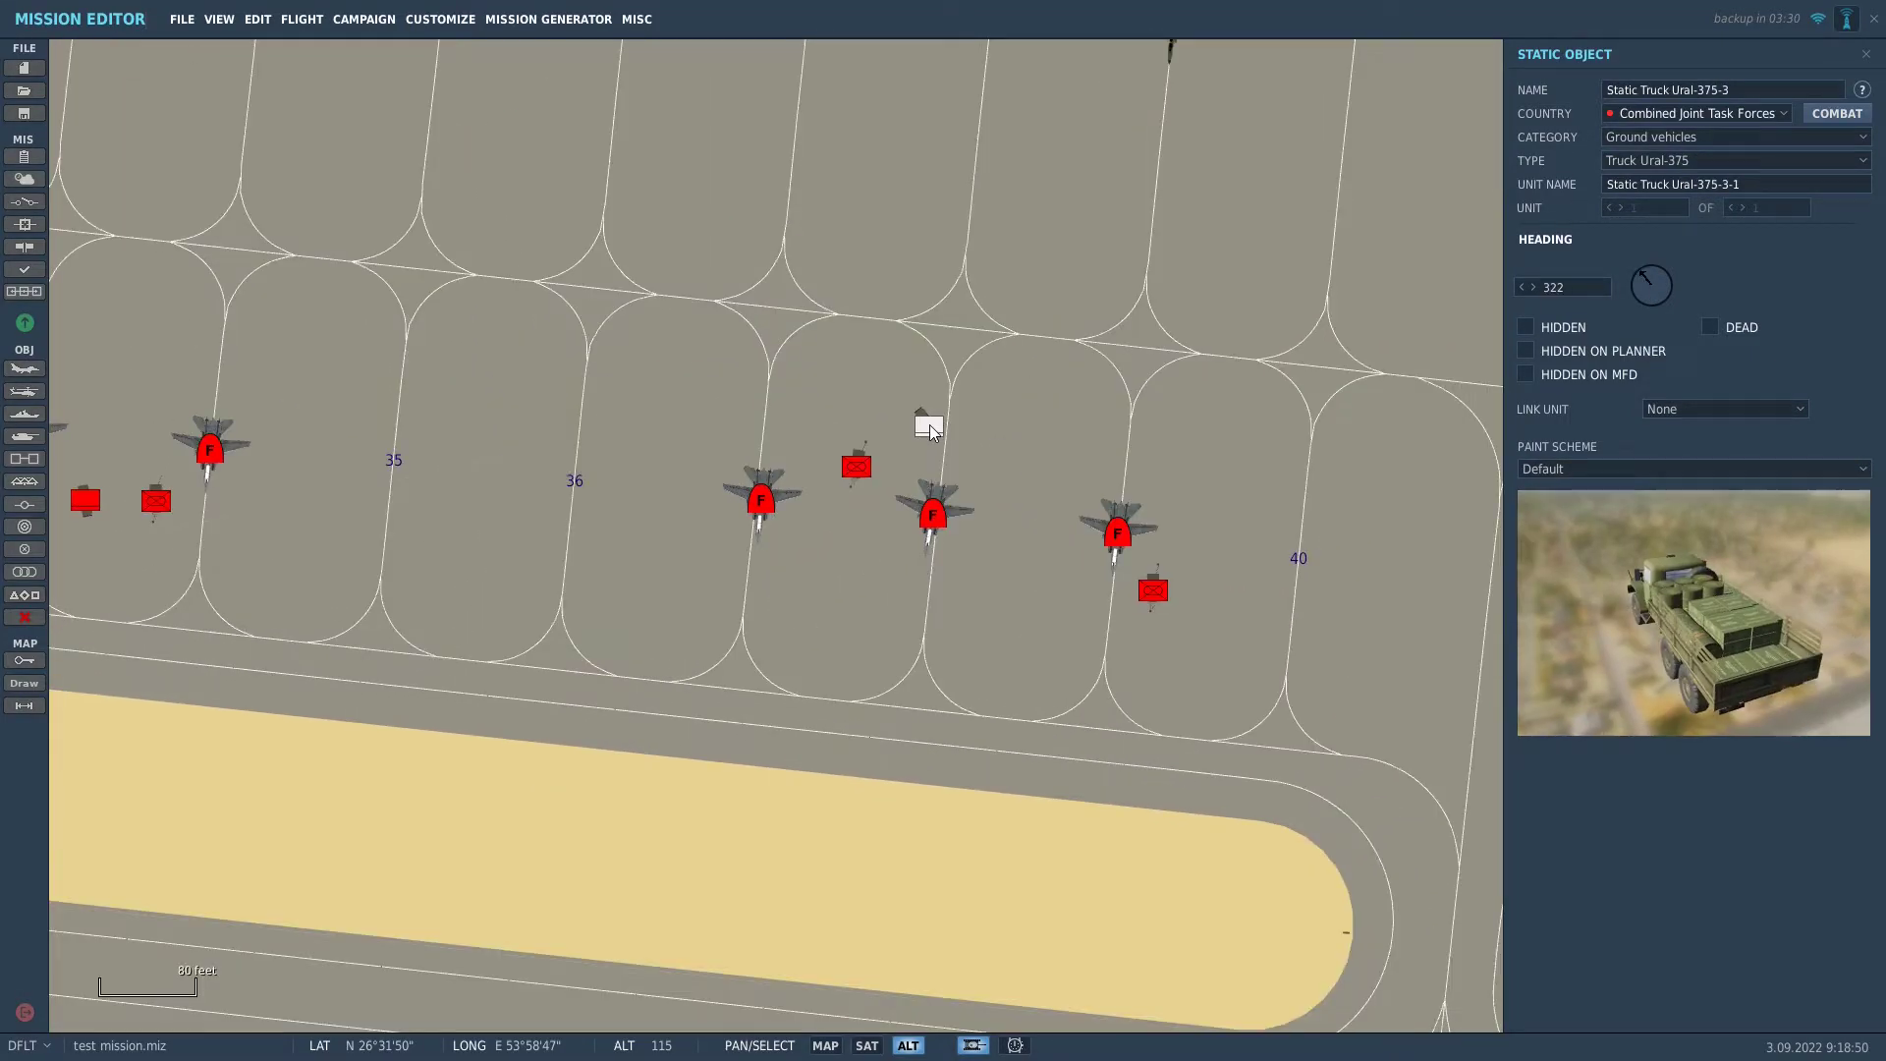
Try a Diesel Power Station 5I57A beside the upper-row aircraft just past stand 27, and delete it
scroll(929, 429, "up", 6)
scroll(934, 434, "down", 5)
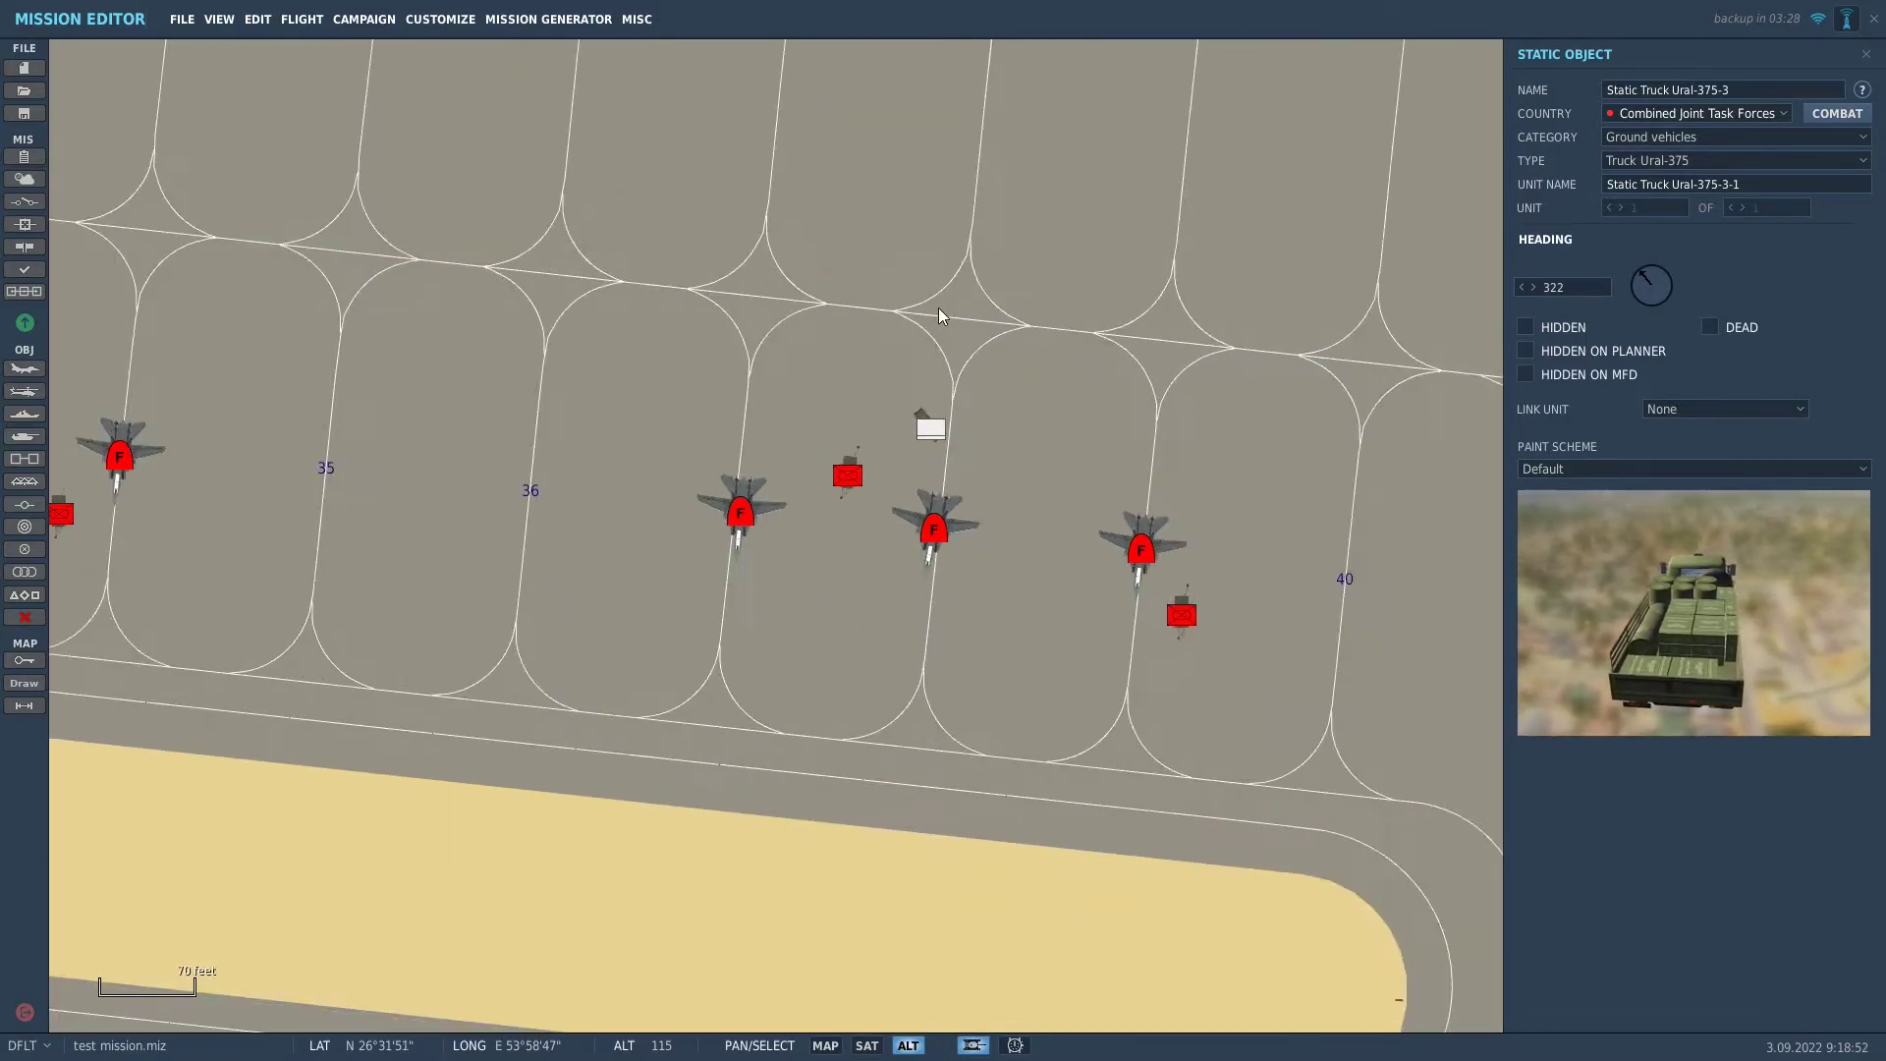
left_click_drag(941, 314, 945, 634)
scroll(929, 526, "down", 2)
left_click_drag(929, 527, 1019, 526)
scroll(1076, 496, "up", 2)
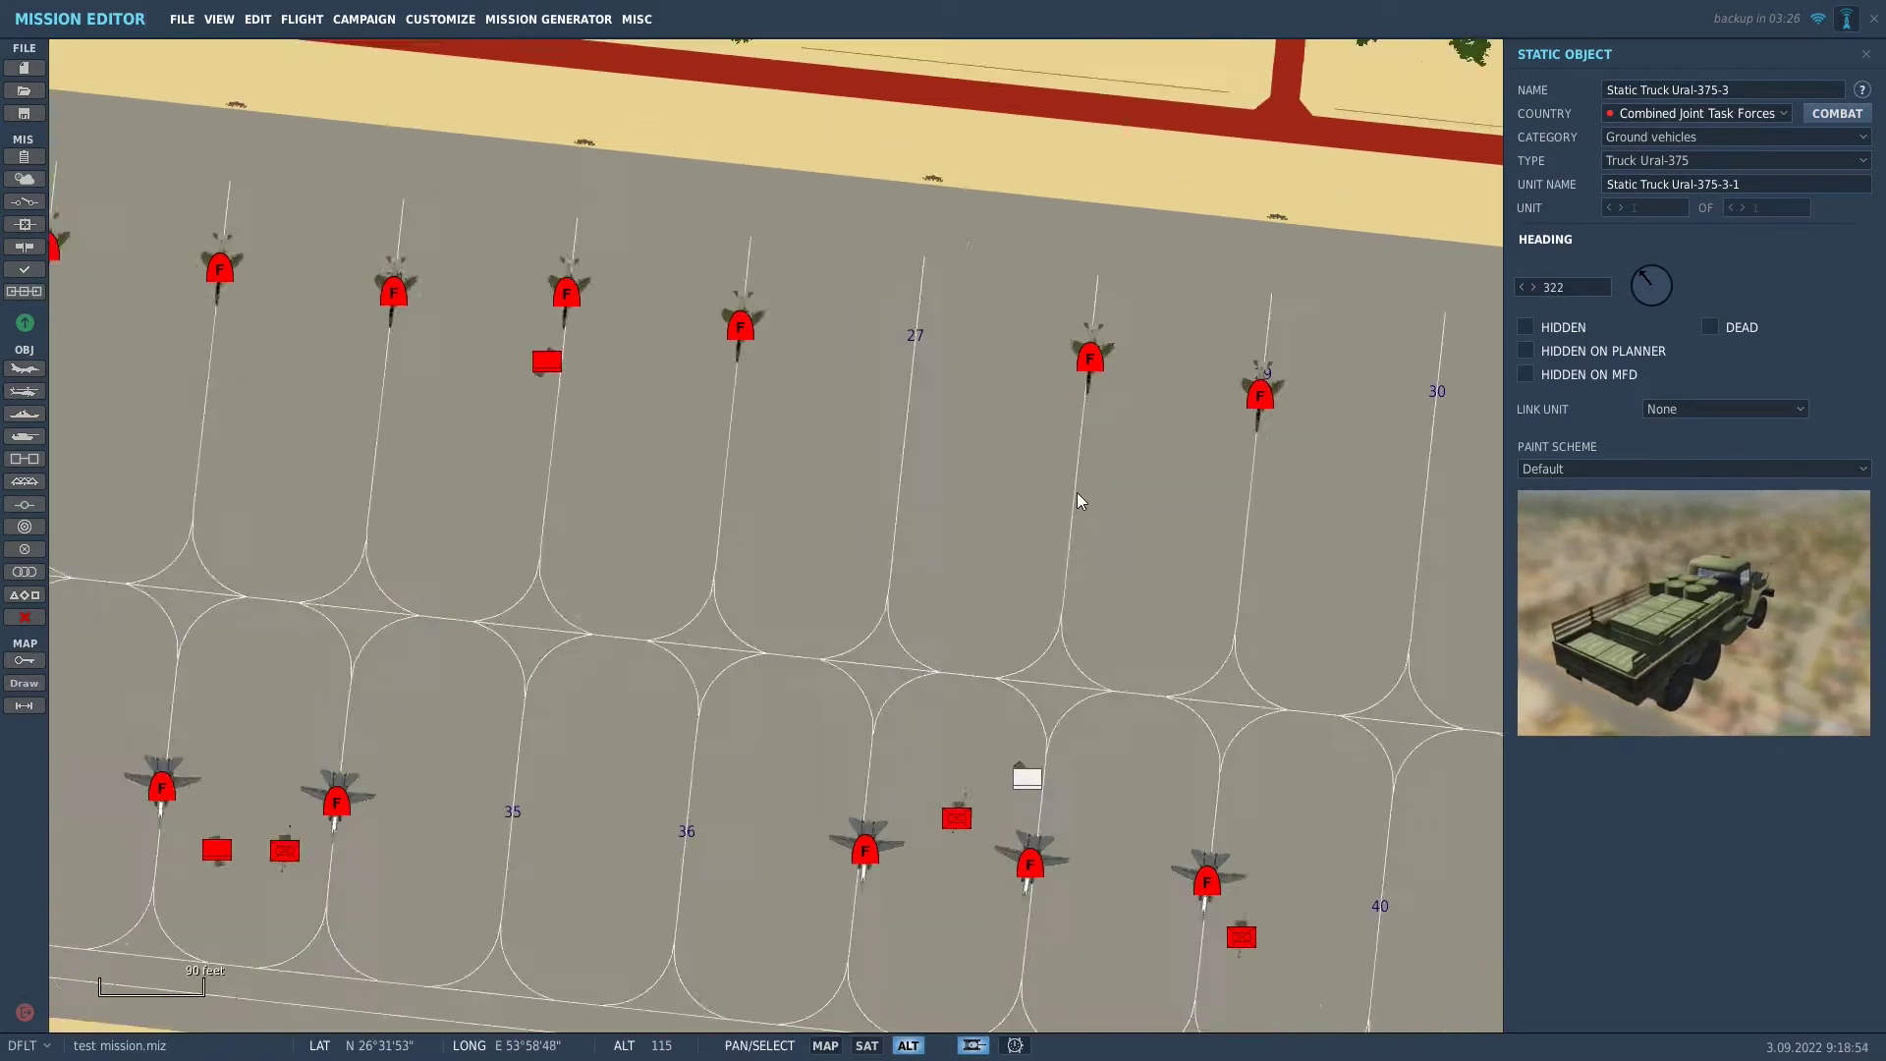
scroll(1077, 492, "up", 1)
left_click(1117, 399)
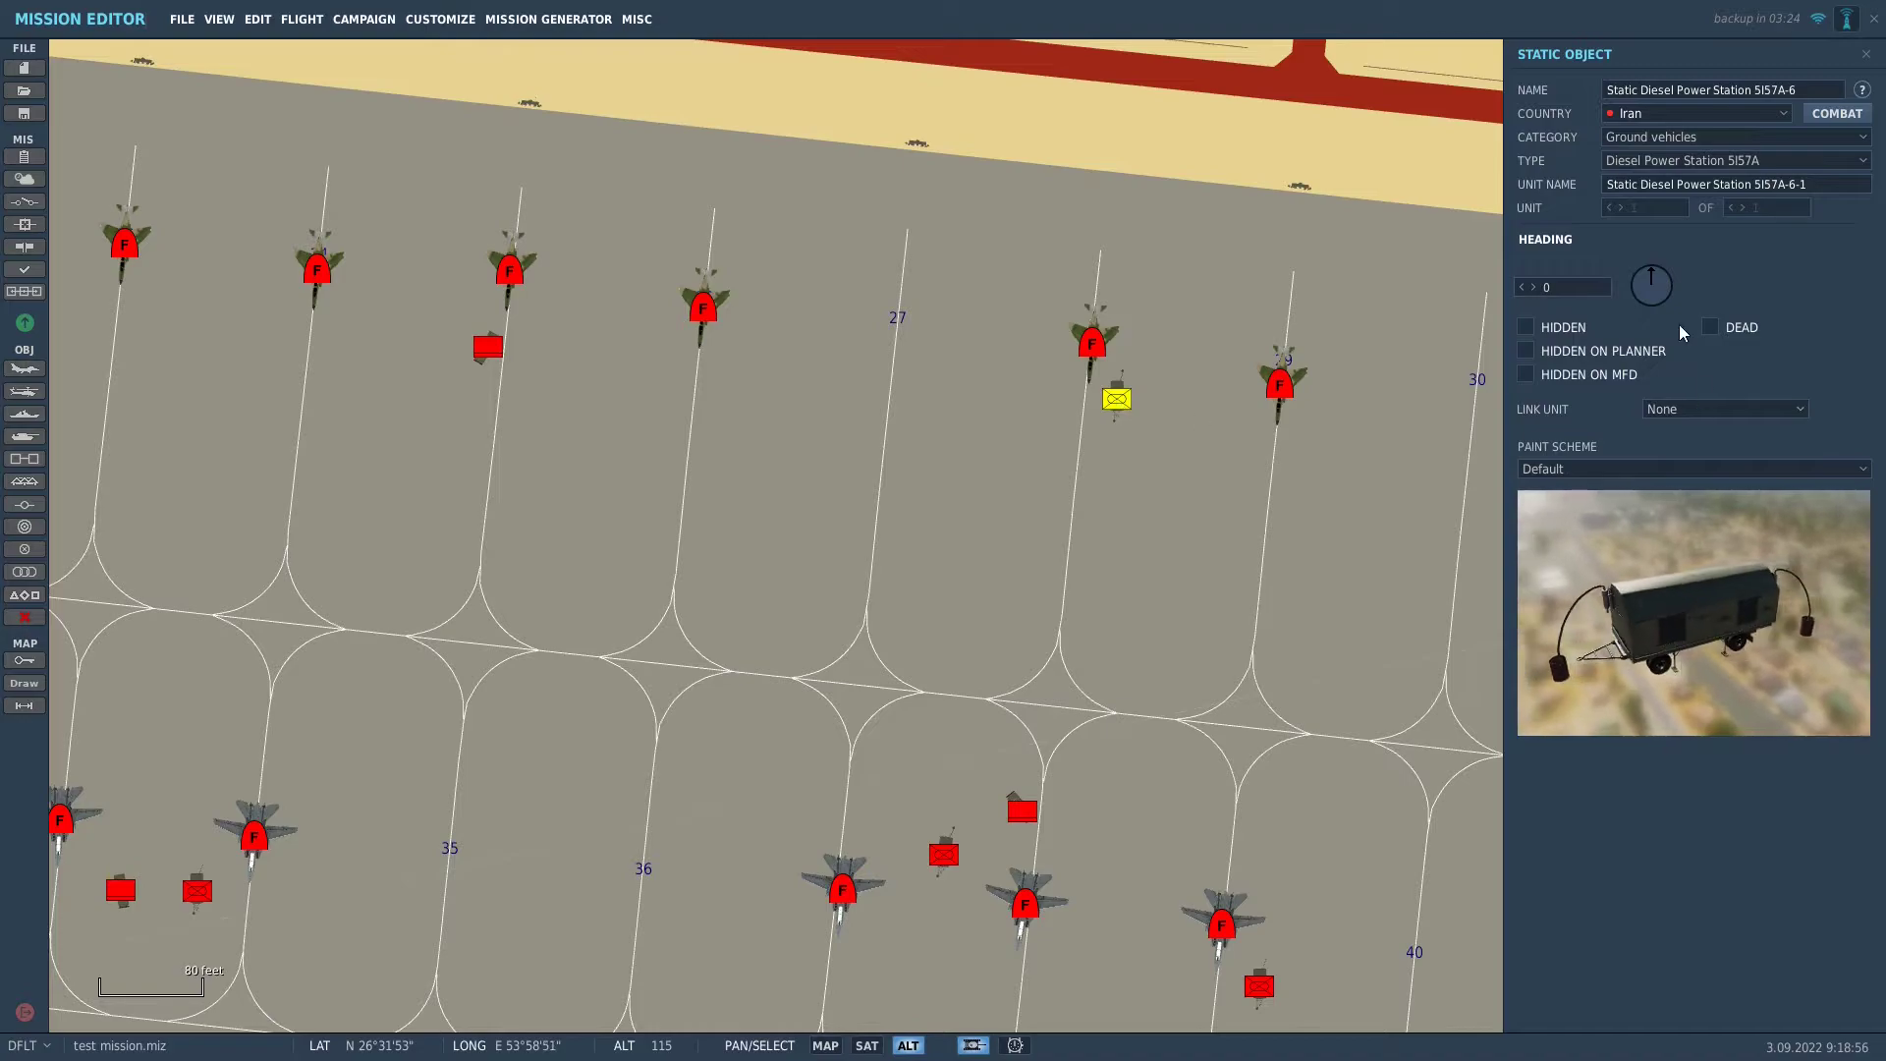
key("Delete")
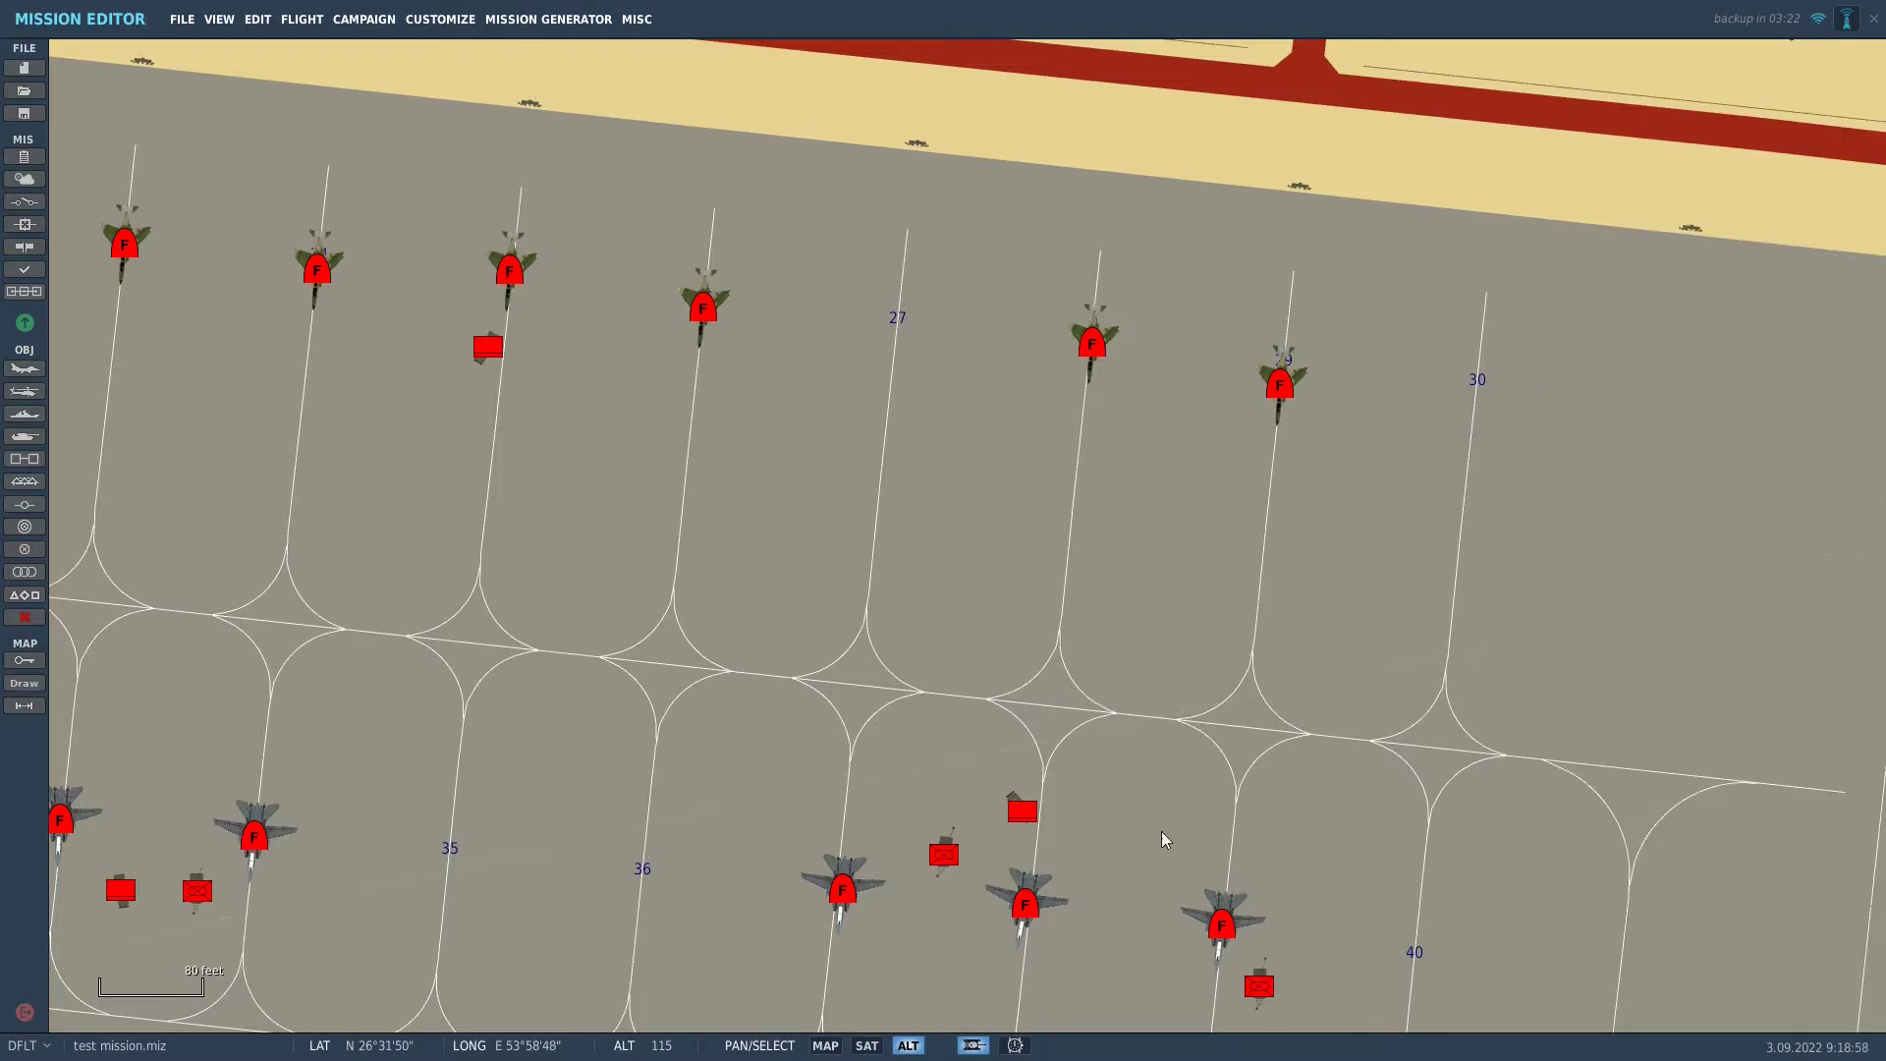
Apply the desert paint scheme to the static Ural-375 truck parked behind the middle-row F-14s
left_click(1022, 811)
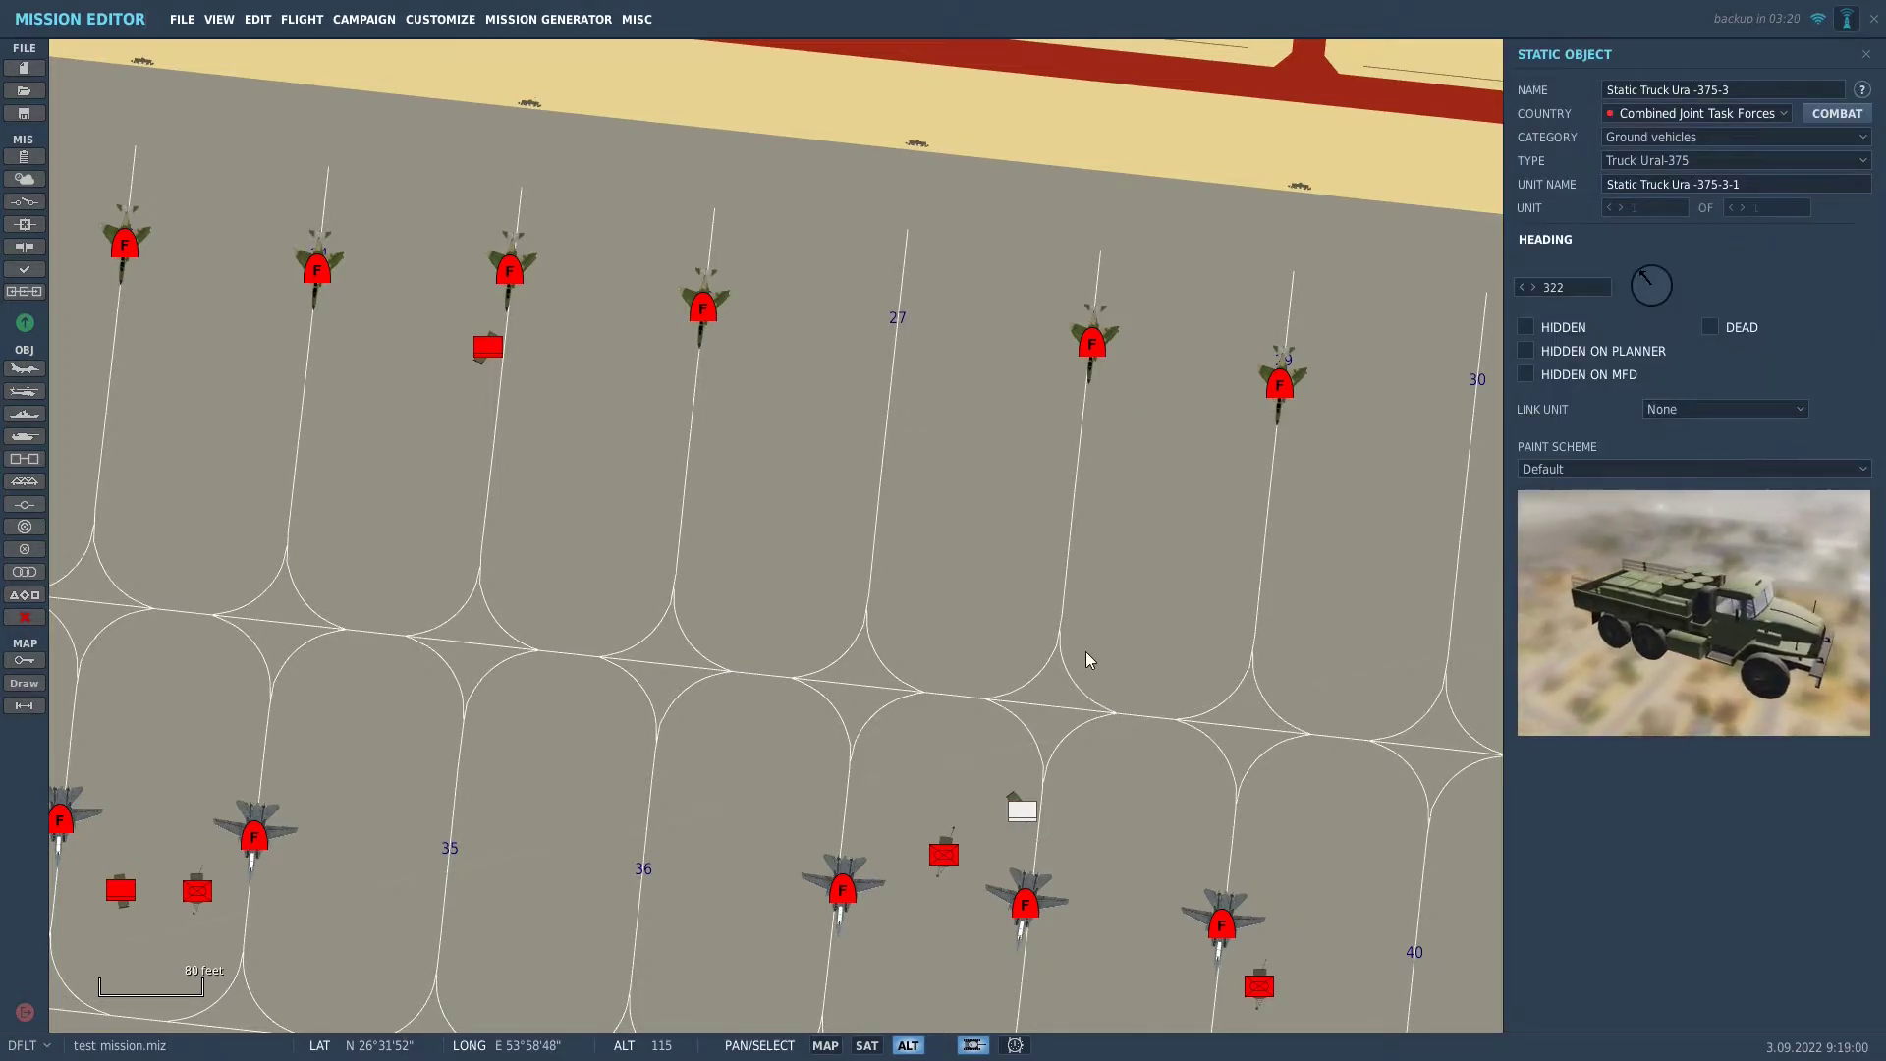
left_click(1643, 470)
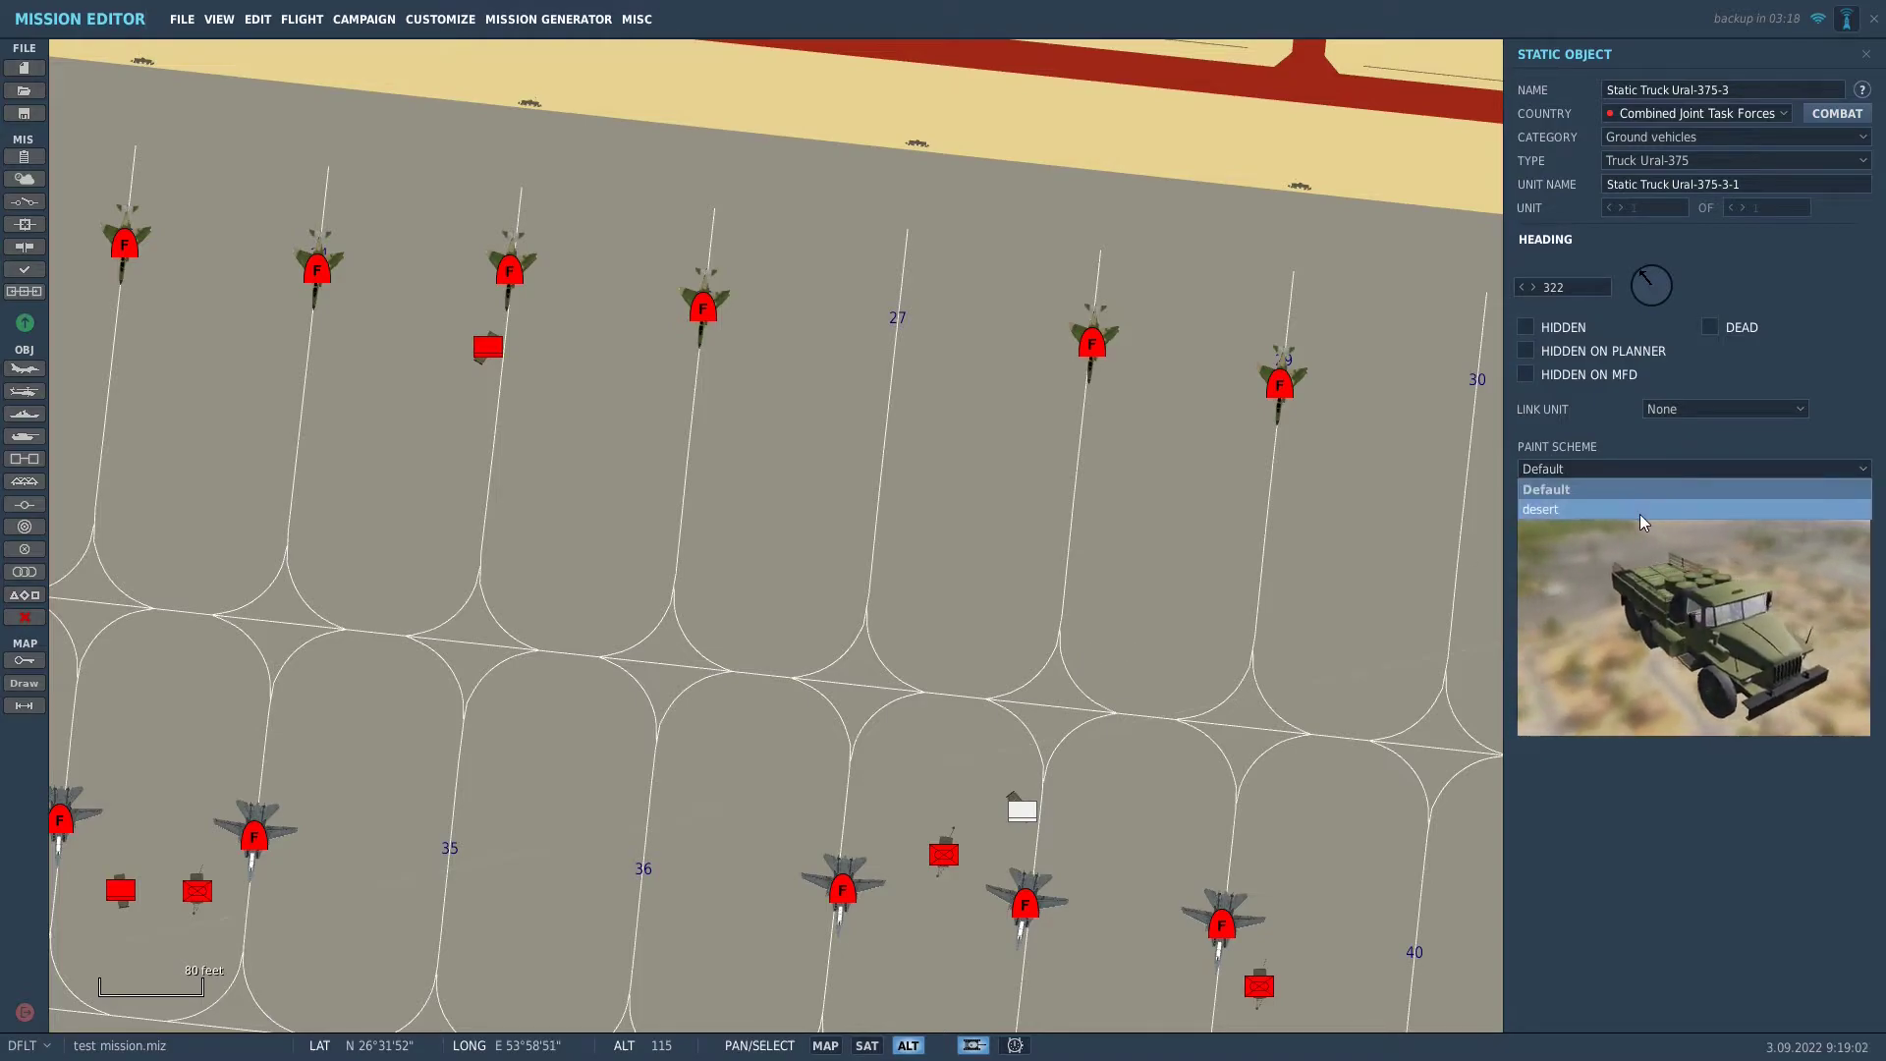
left_click(1641, 510)
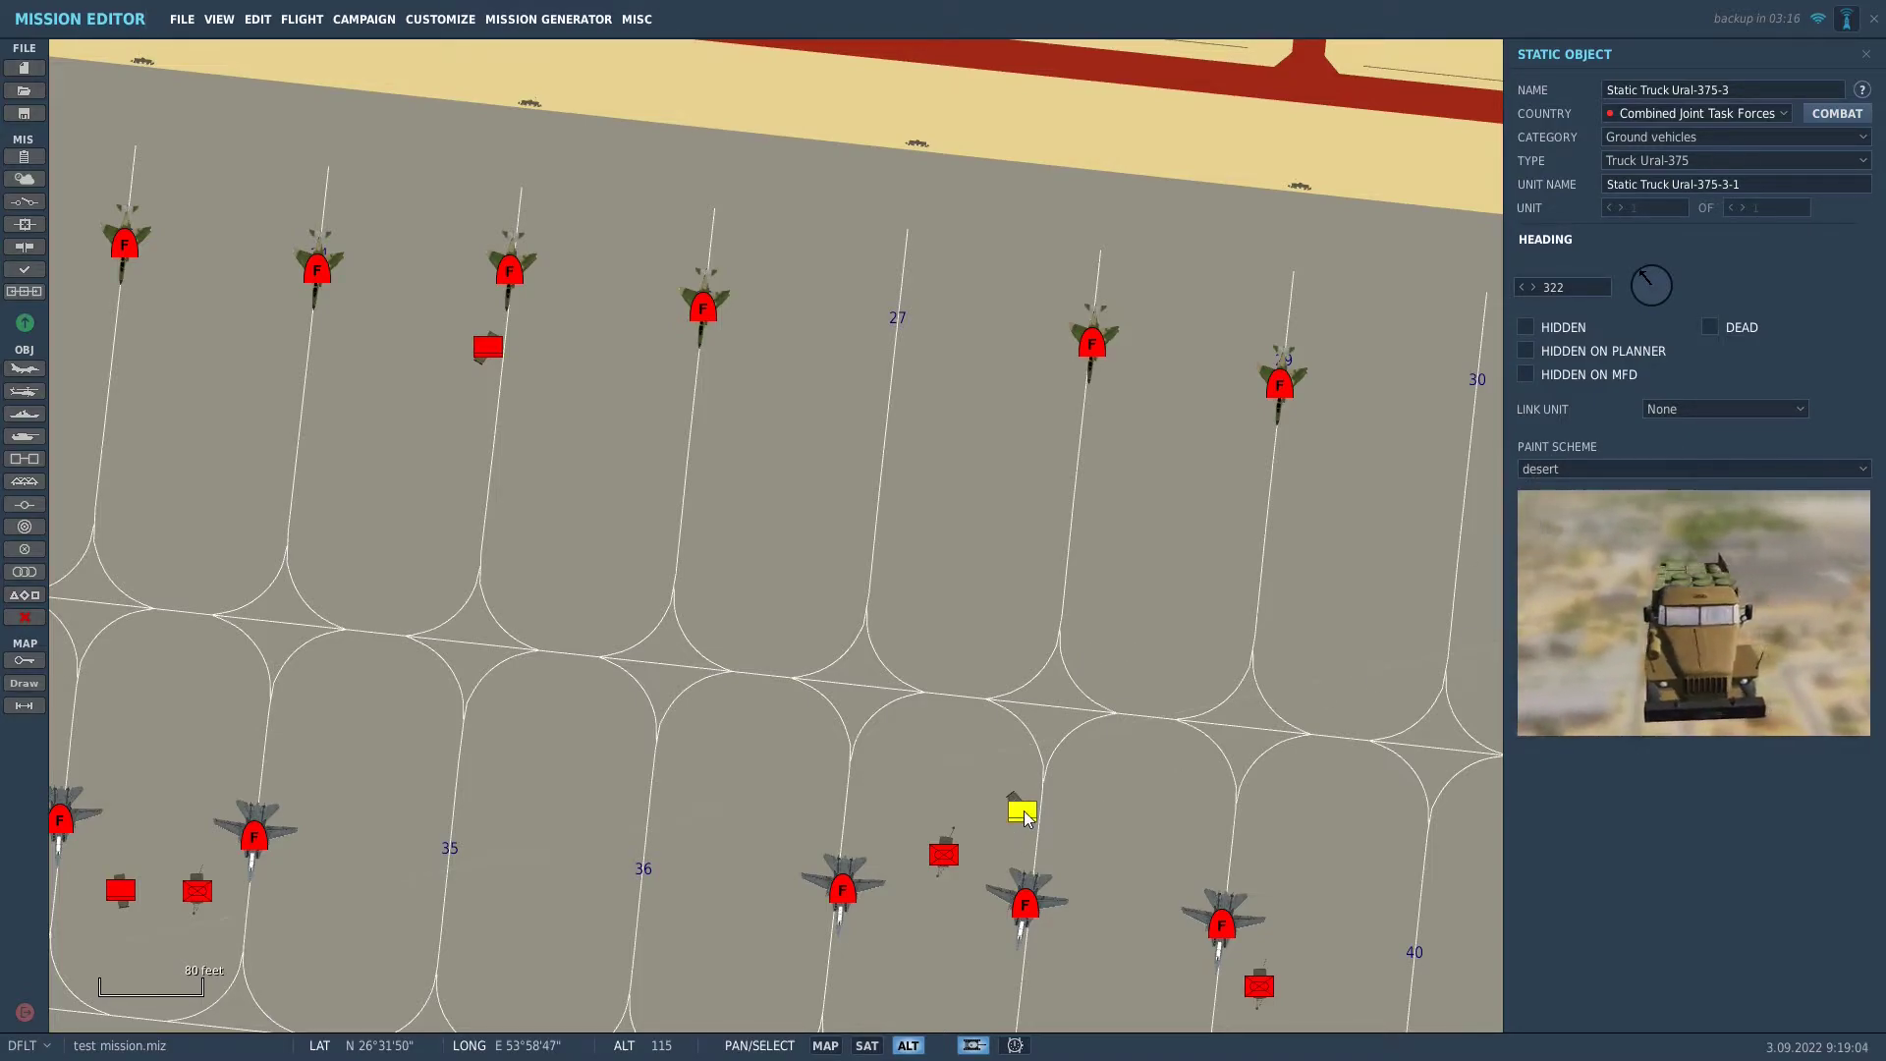
Place a copy of the desert Ural-375 truck between the two upper-row aircraft near stand 30, with heading 176
left_click_drag(1127, 462, 1144, 422)
left_click(1653, 299)
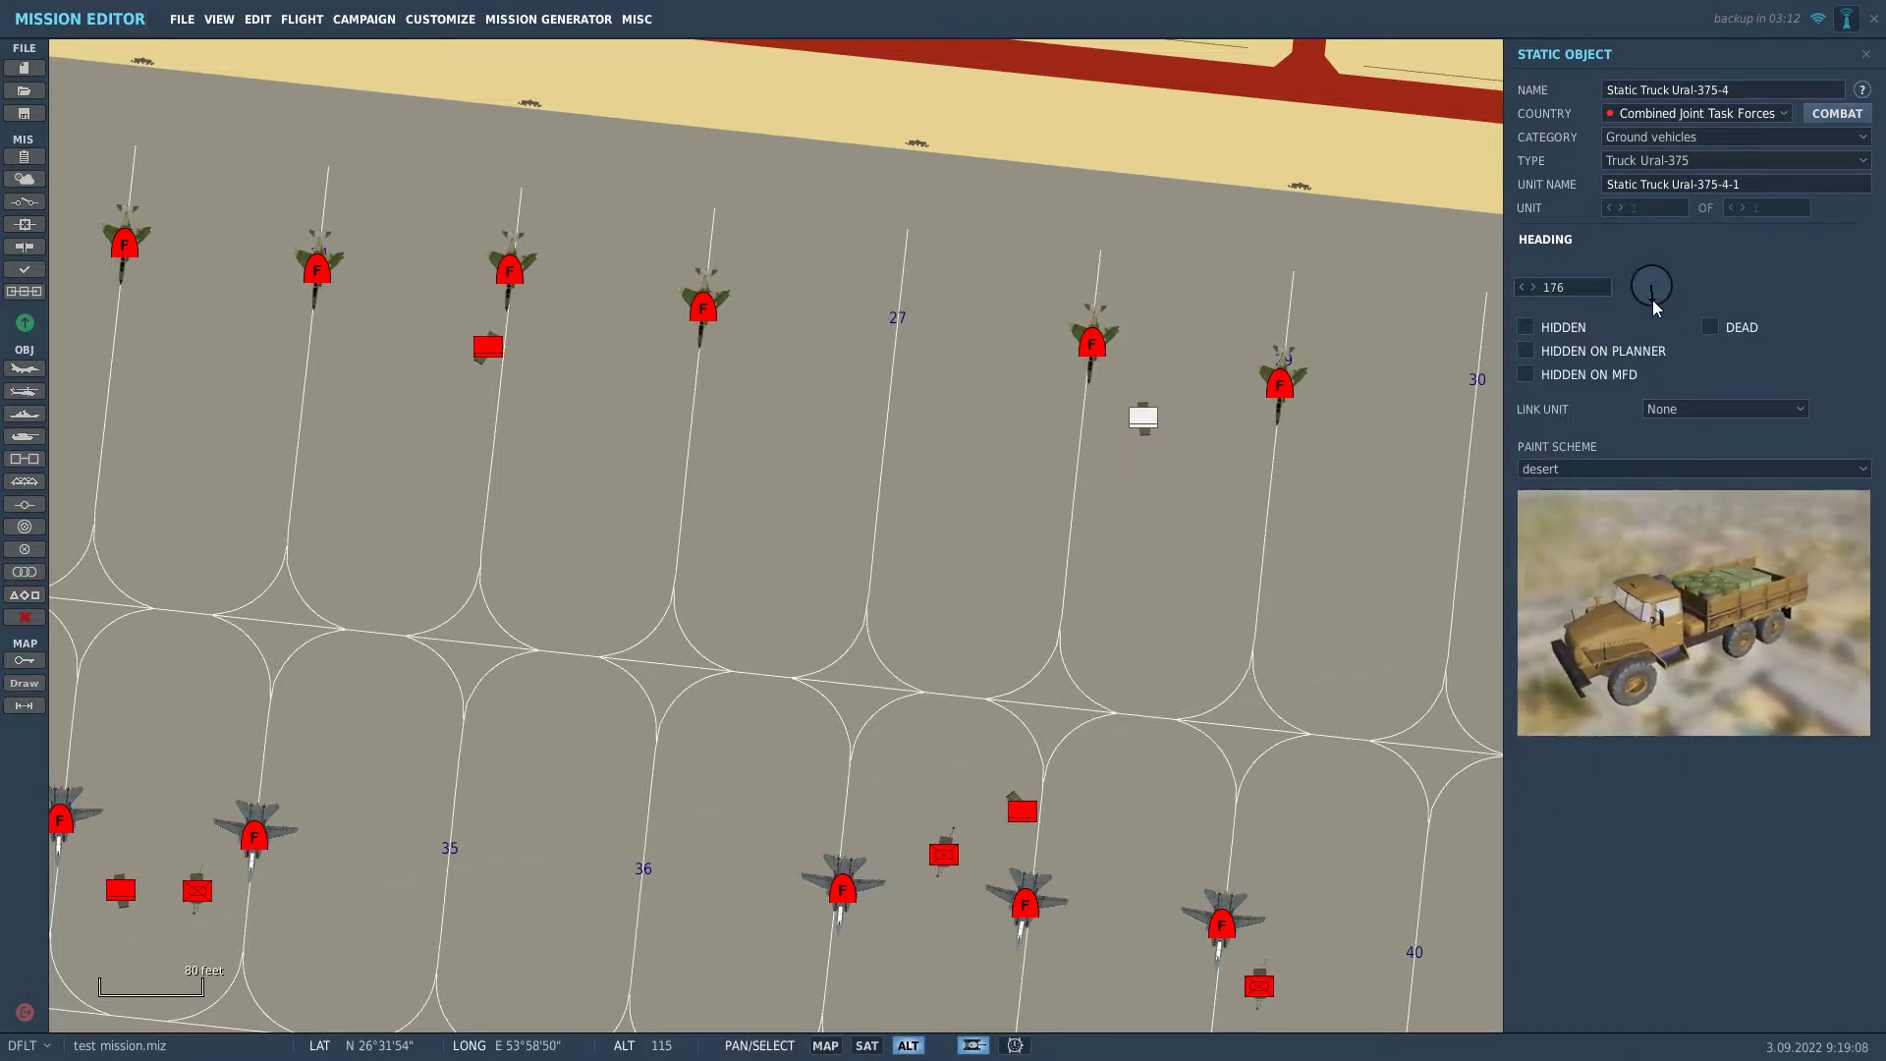
scroll(823, 428, "down", 3)
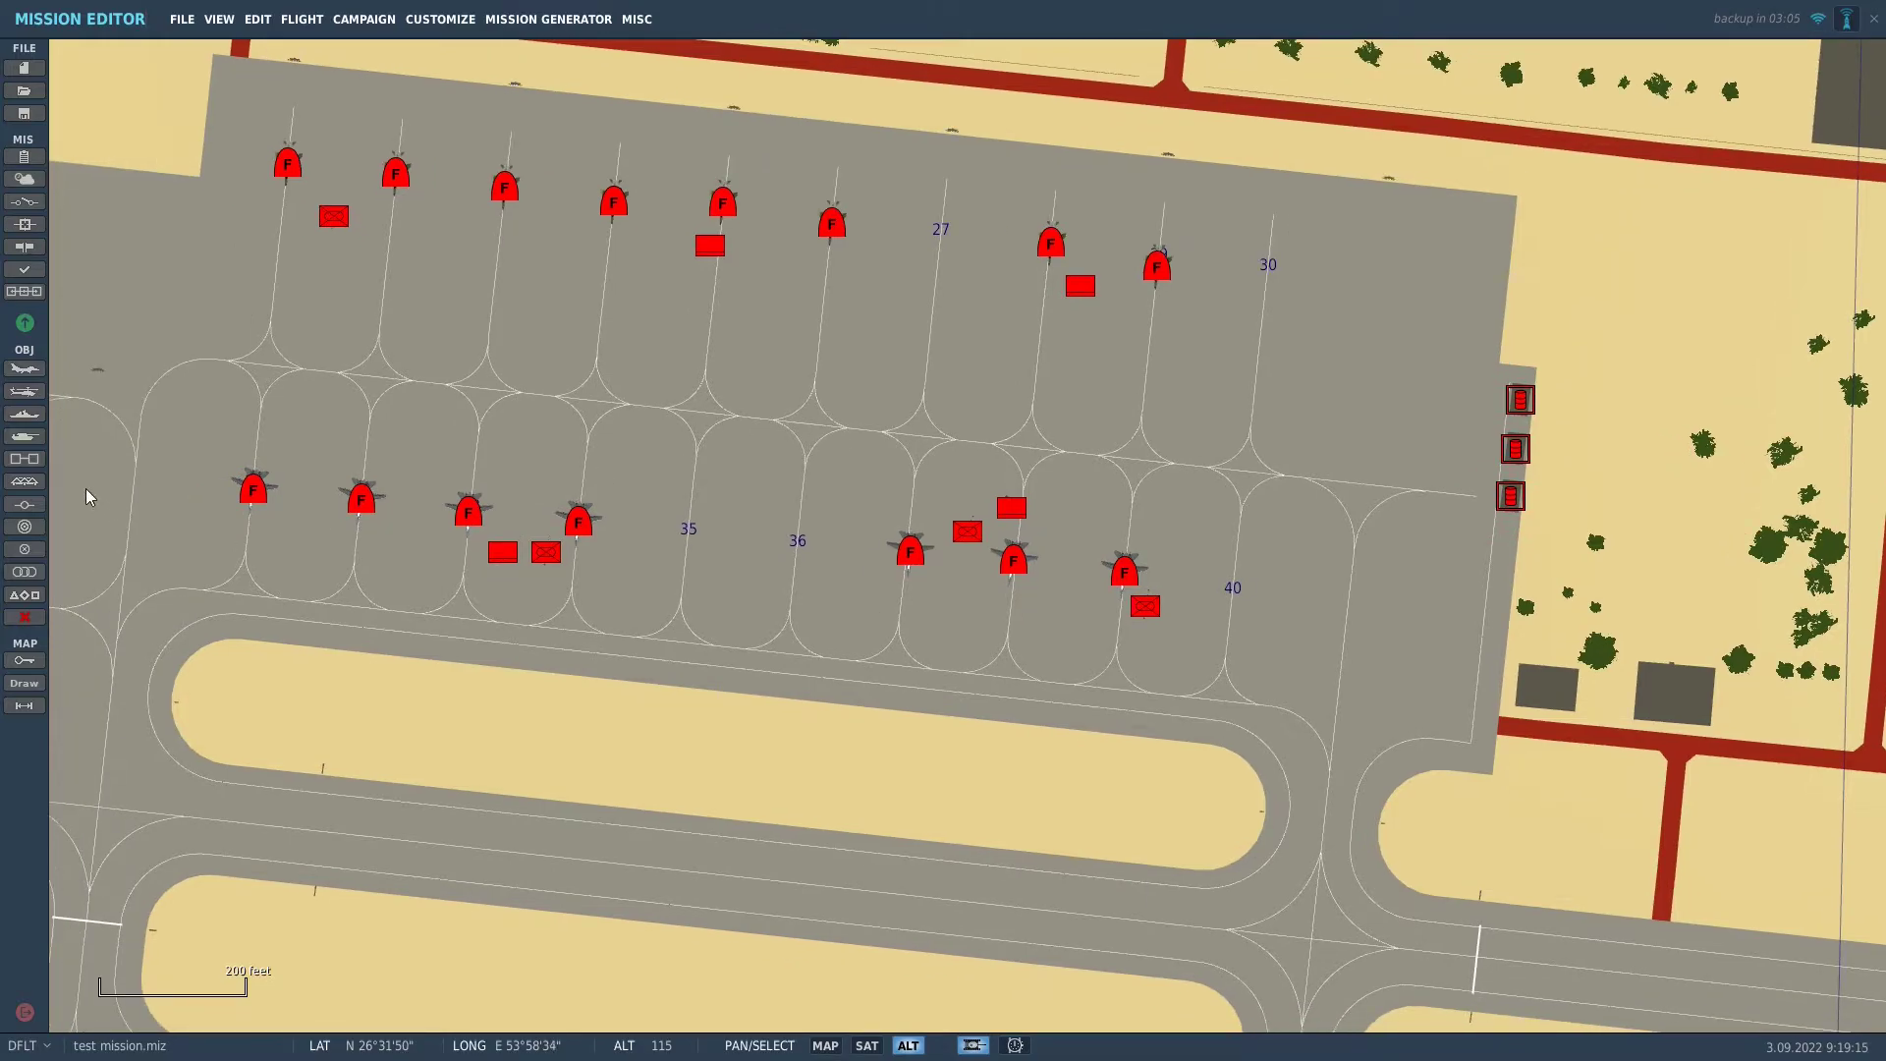
Start a new vehicle group with the Unarmed category and the Truck Land Rover 101 FC type
left_click(25, 438)
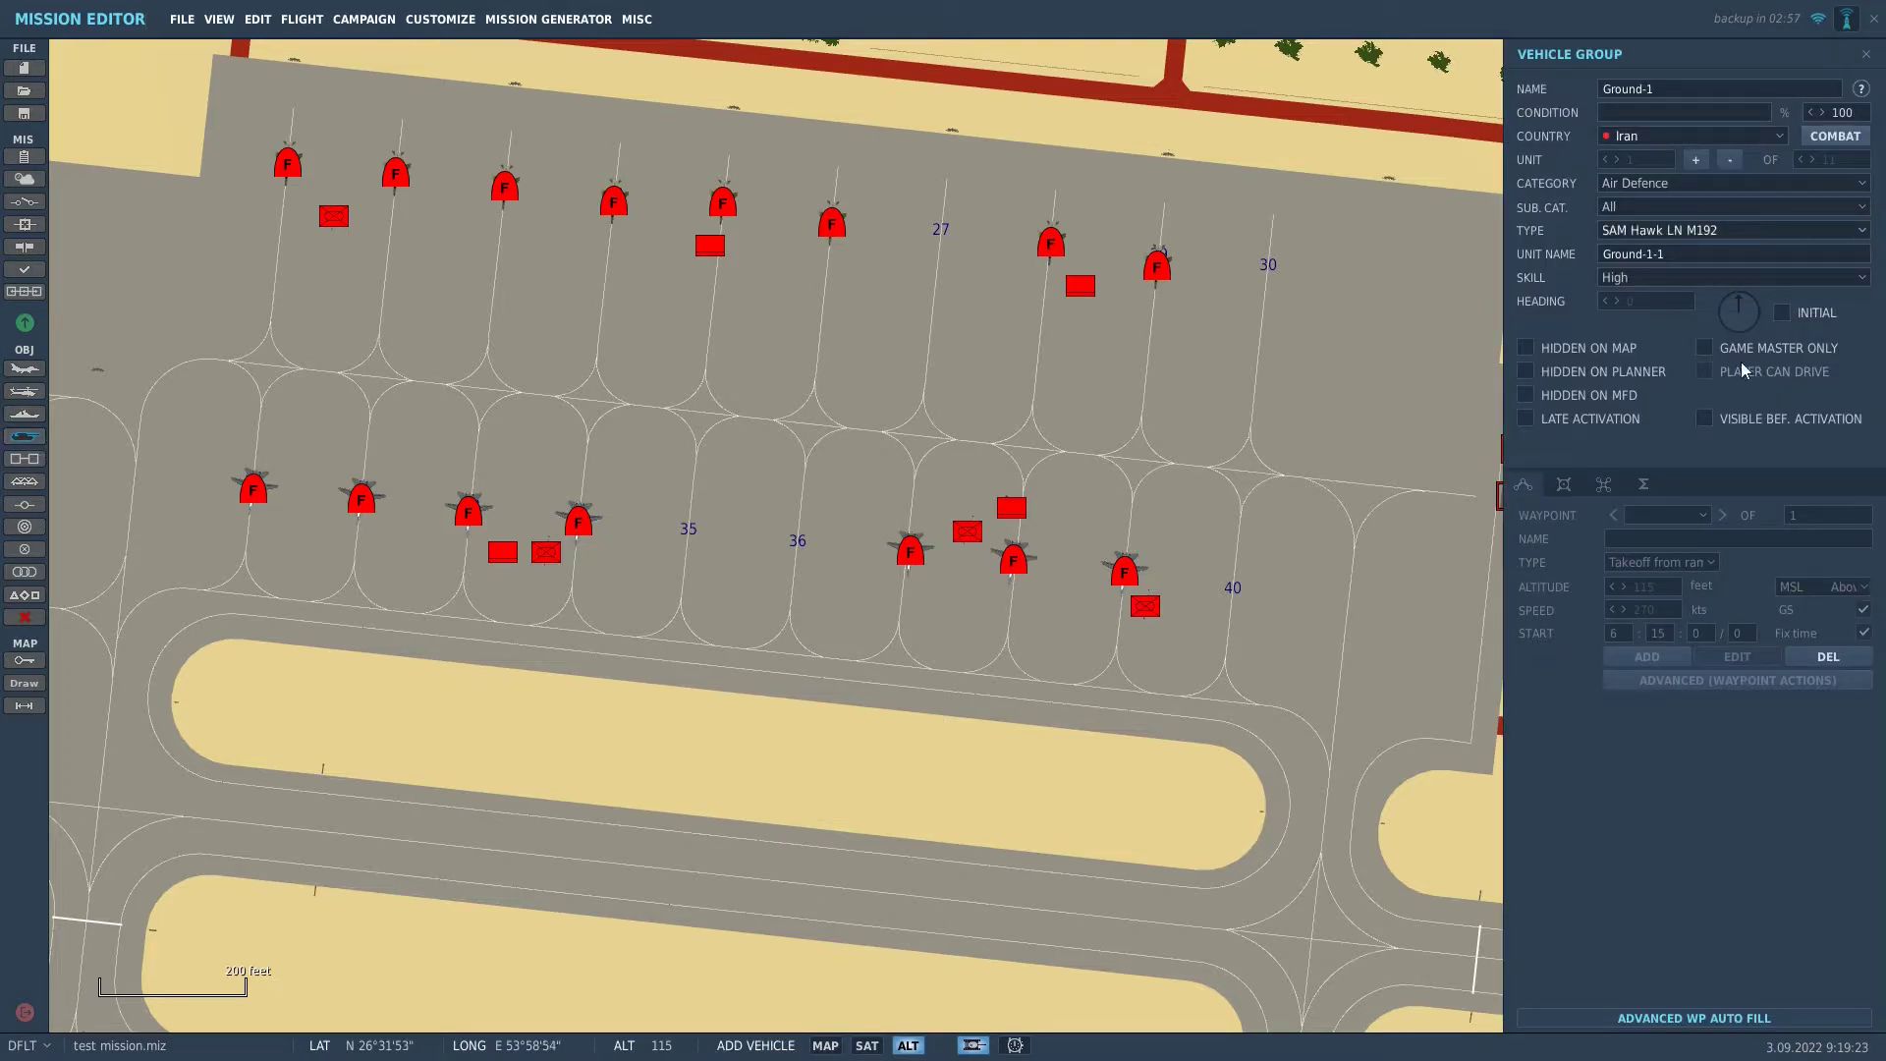
left_click(1674, 185)
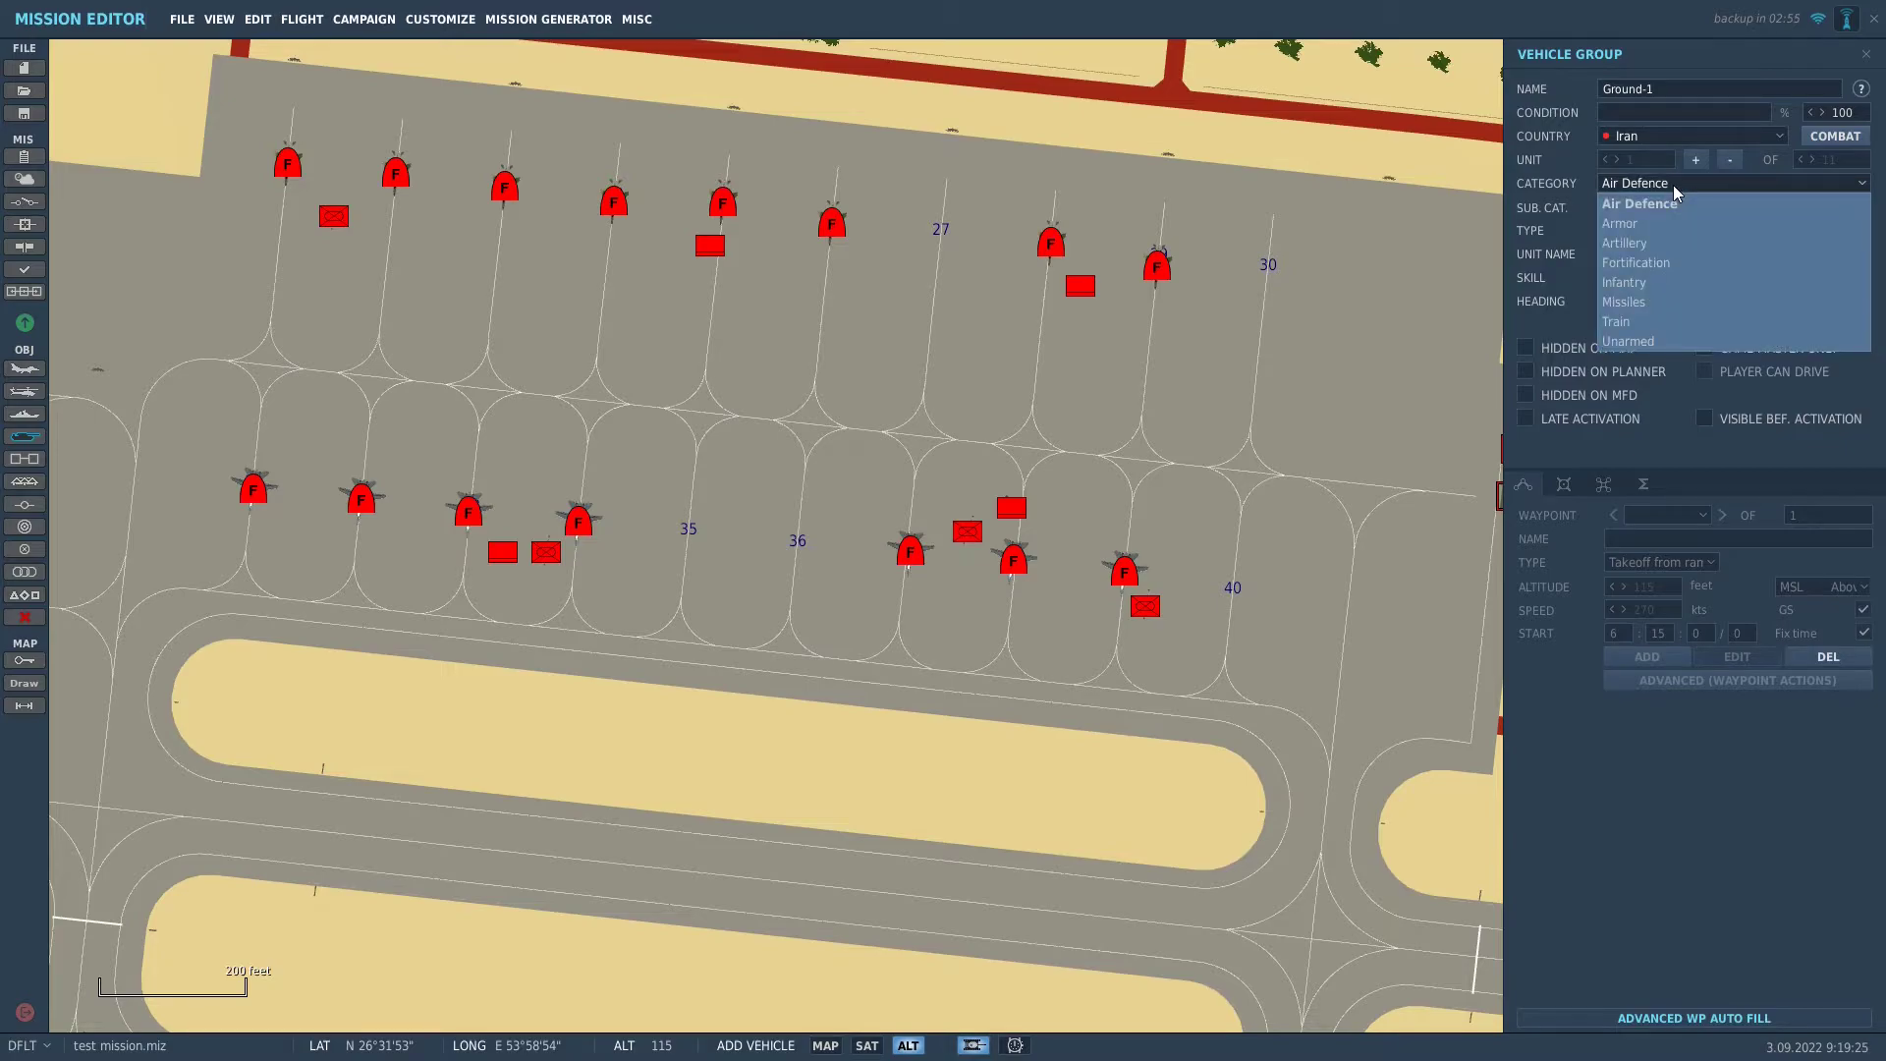
left_click(1656, 342)
left_click(1658, 232)
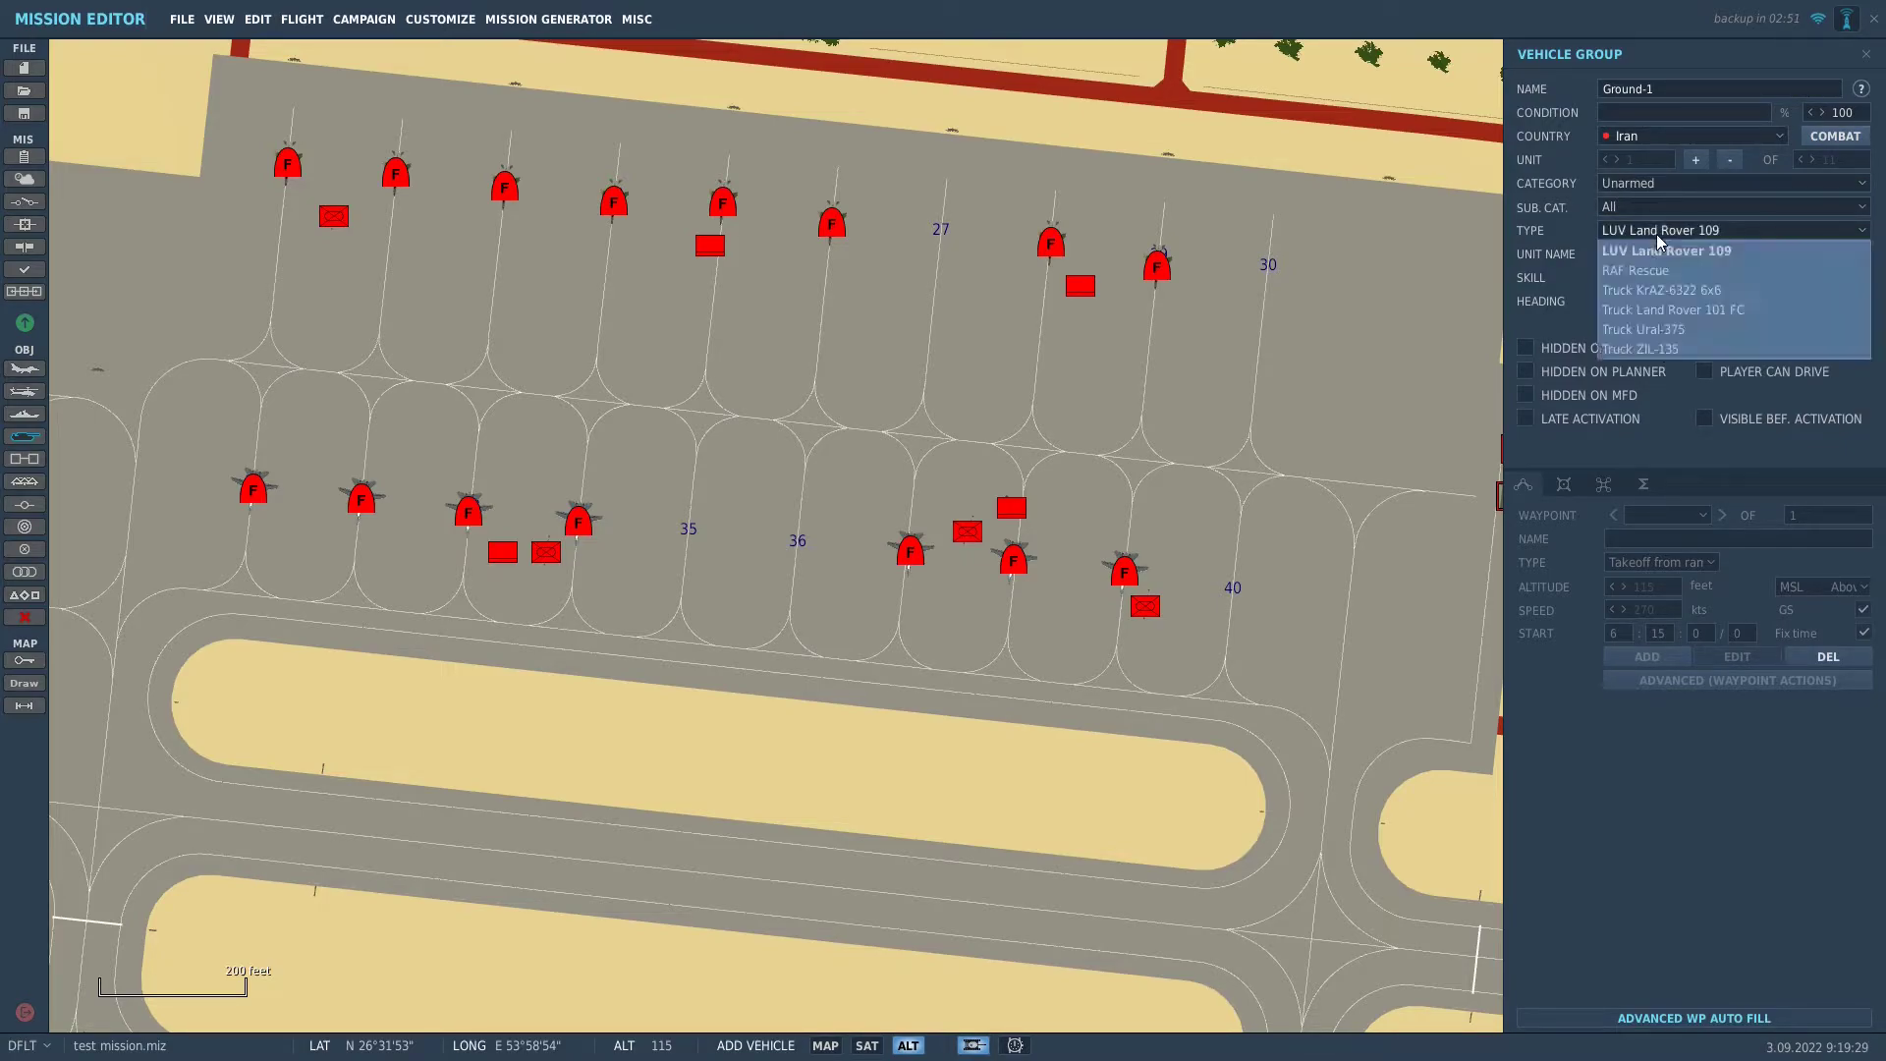
left_click(1706, 310)
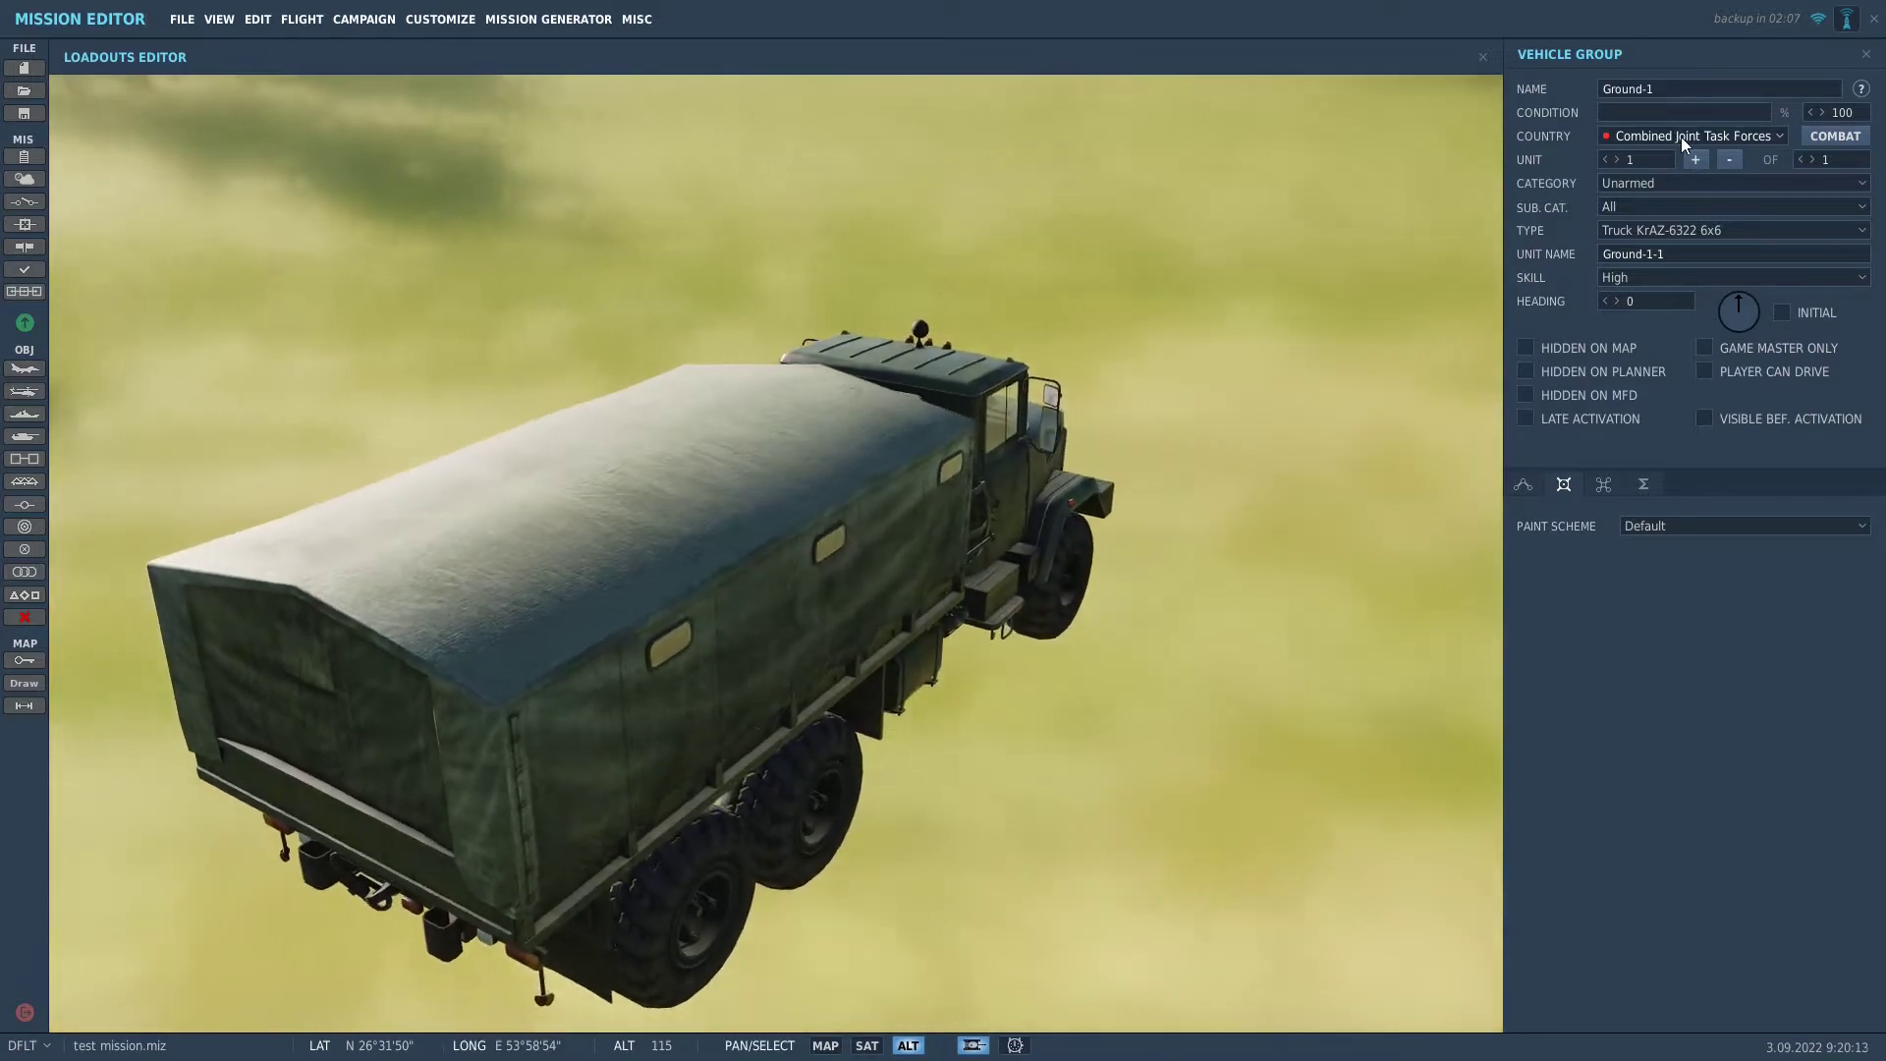
Set the vehicle group's country to Combined Joint Task Forces Red and its type to Refueler ATZ-10 under Support & Logistics
left_click(1682, 138)
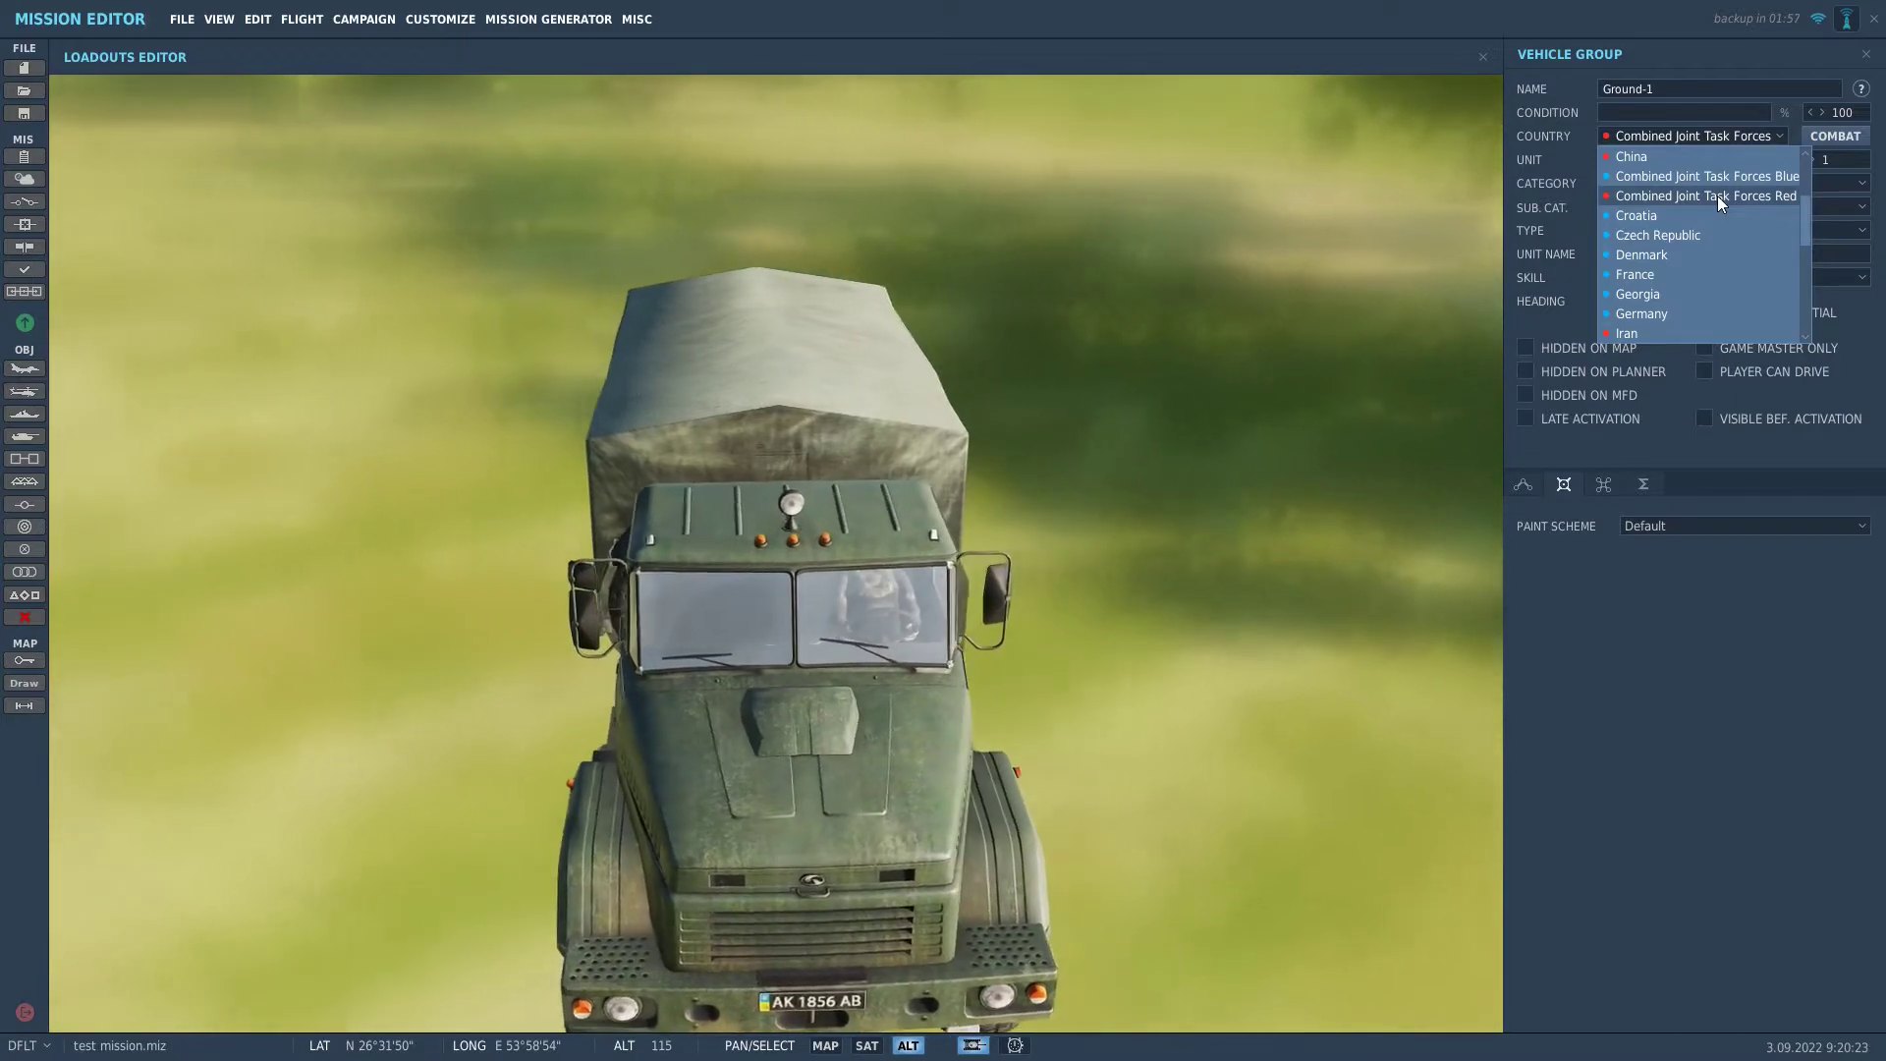
left_click(1717, 196)
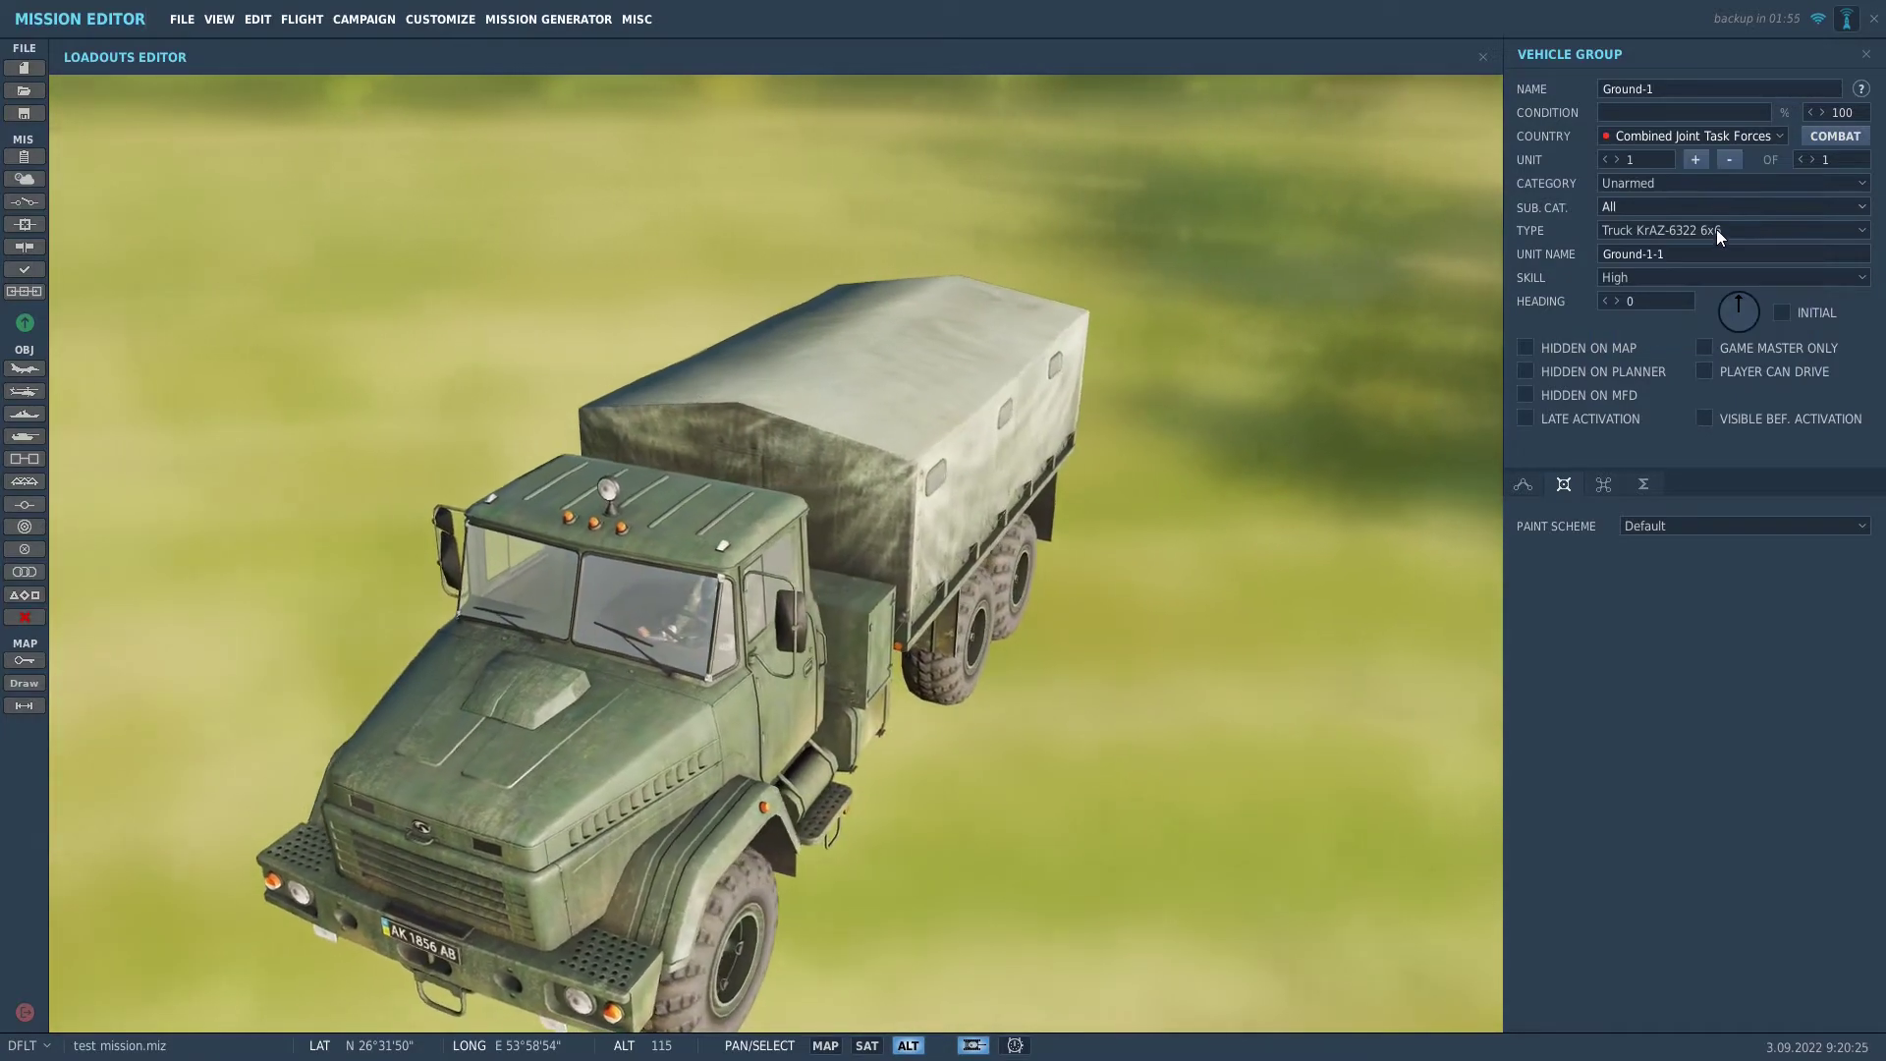
left_click(1717, 230)
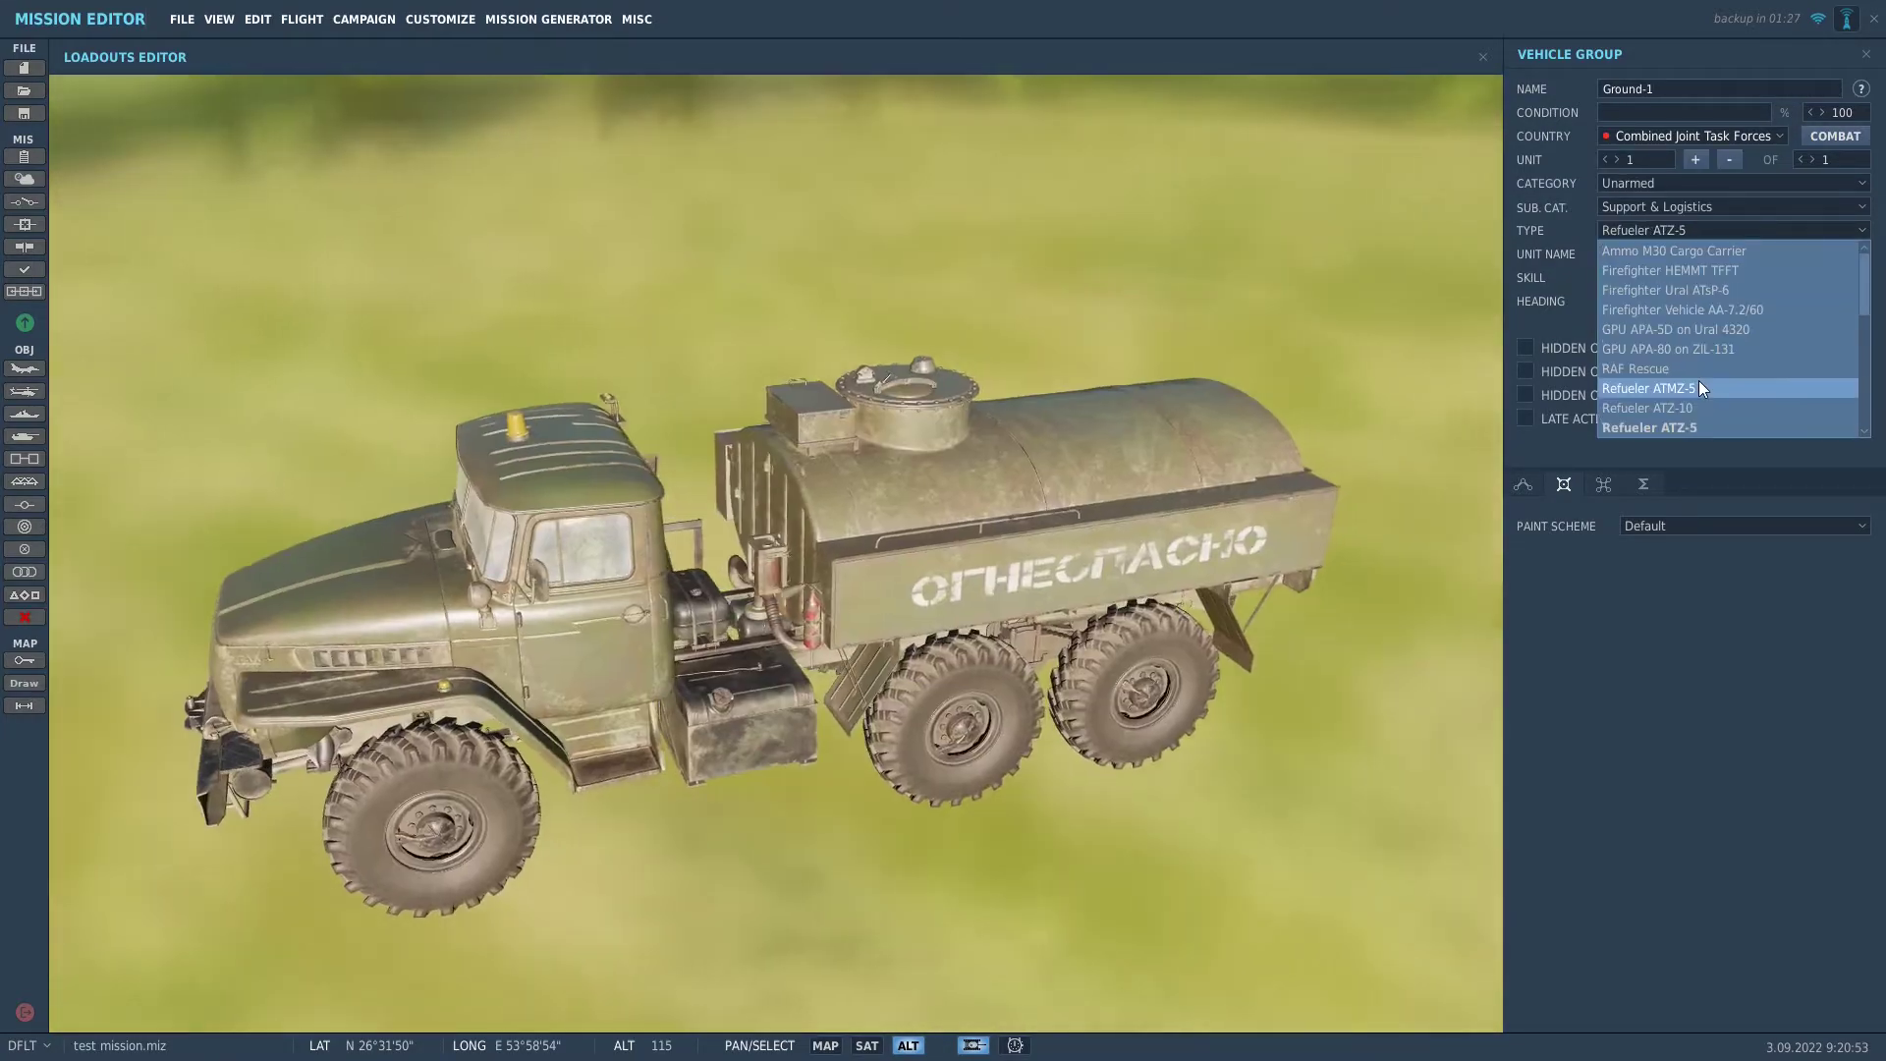
left_click(1707, 407)
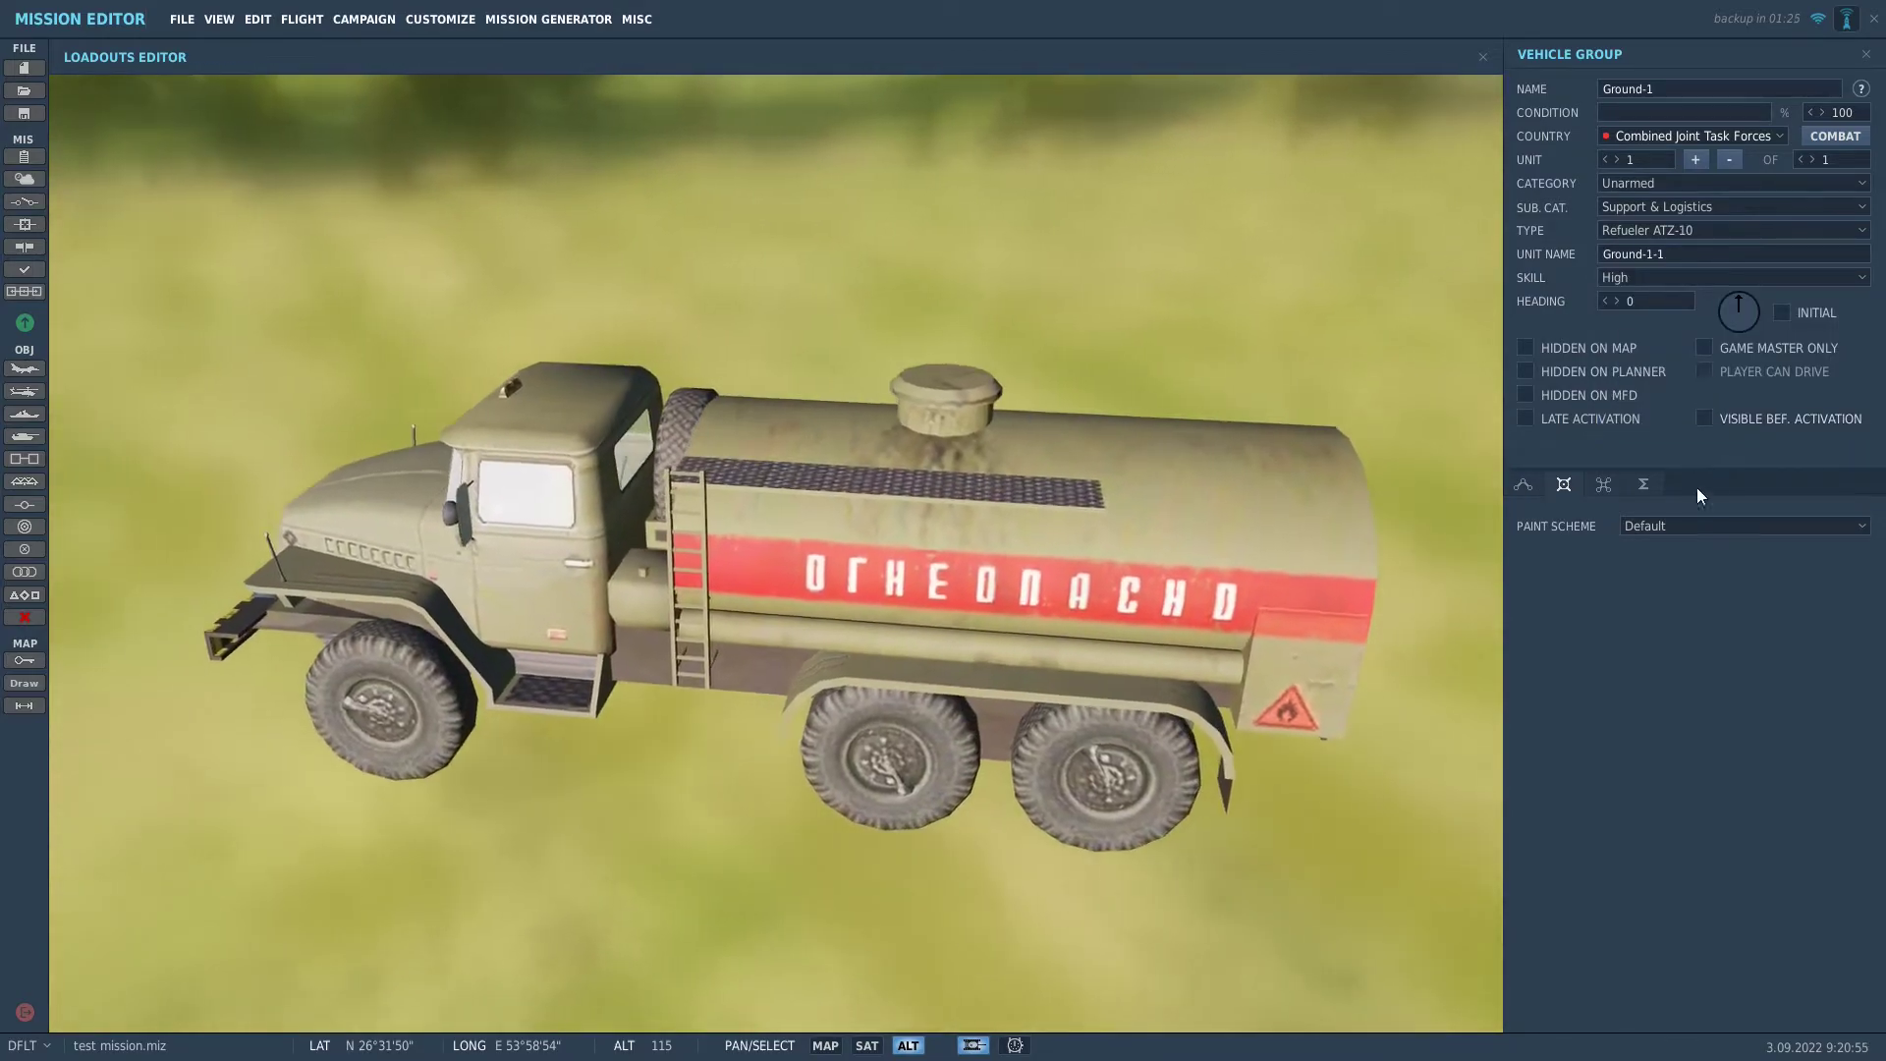
Apply the desert paint scheme to the Refueler ATZ-10 in the new vehicle group
left_click(1698, 525)
left_click(1677, 565)
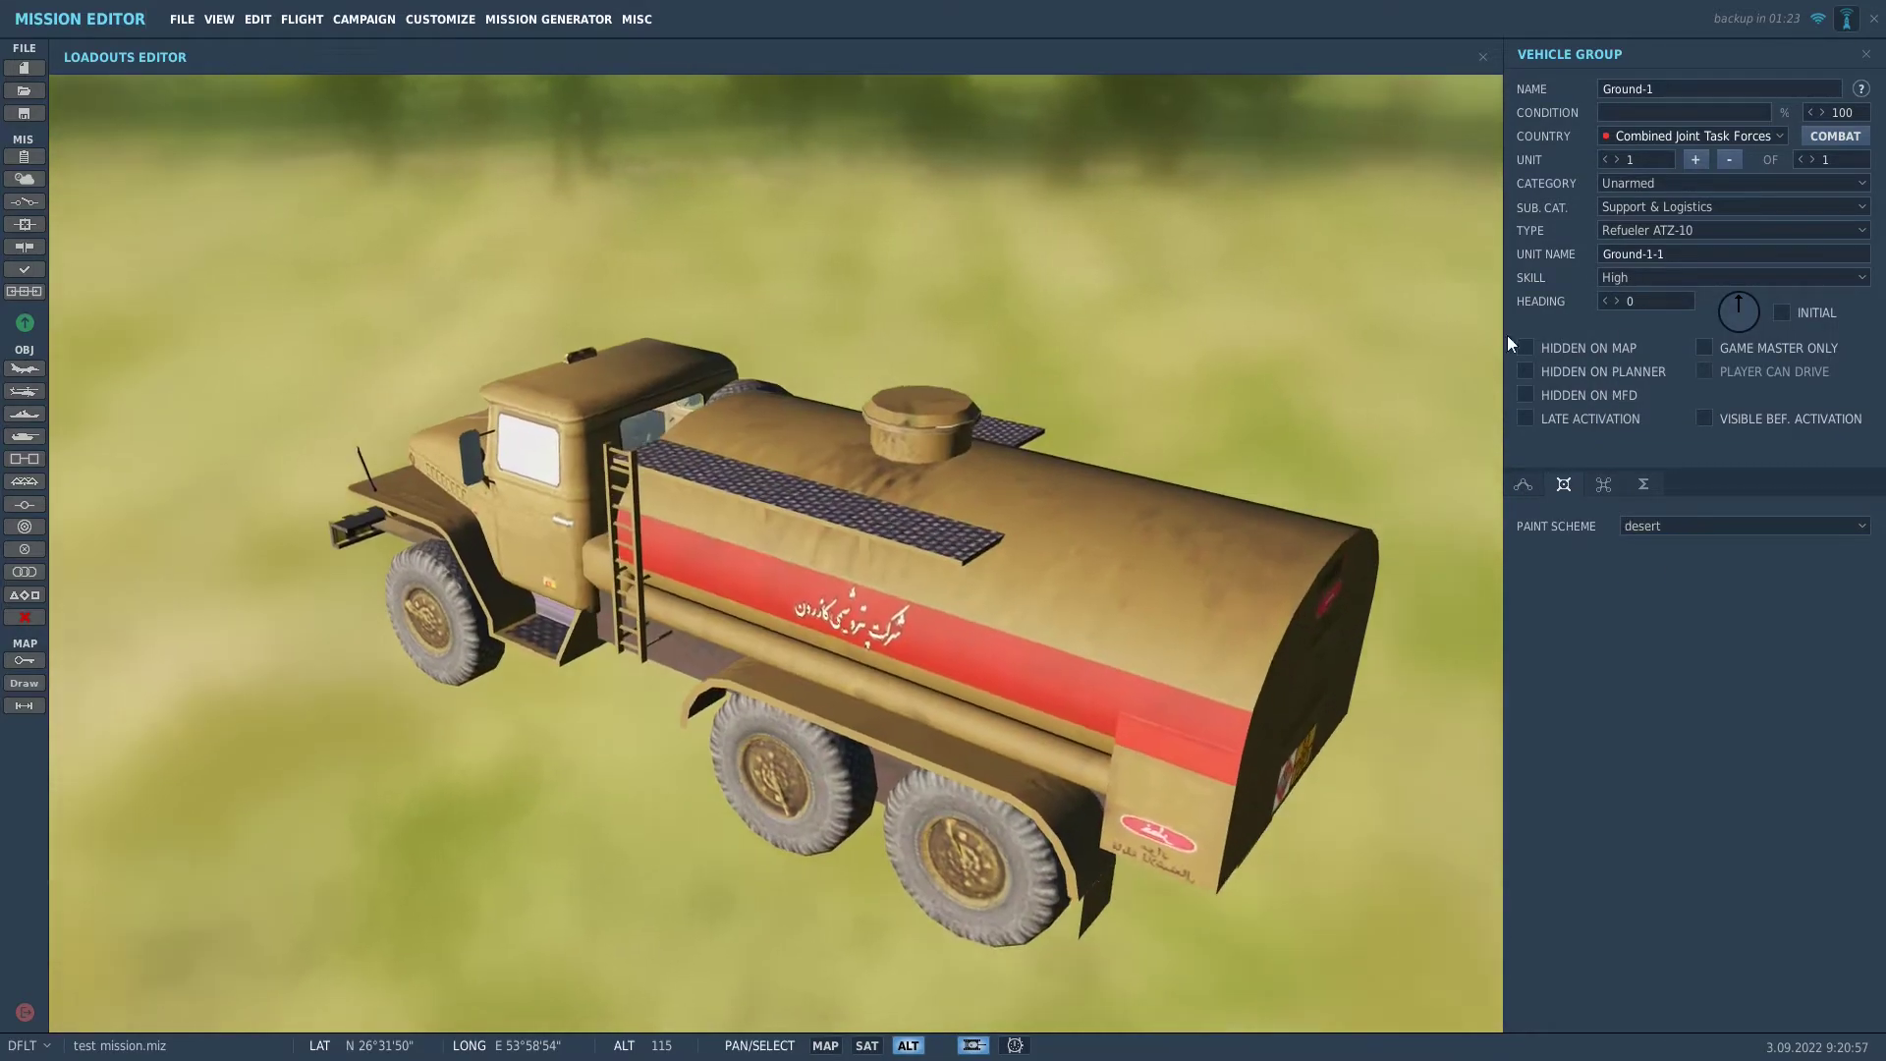
left_click(1483, 57)
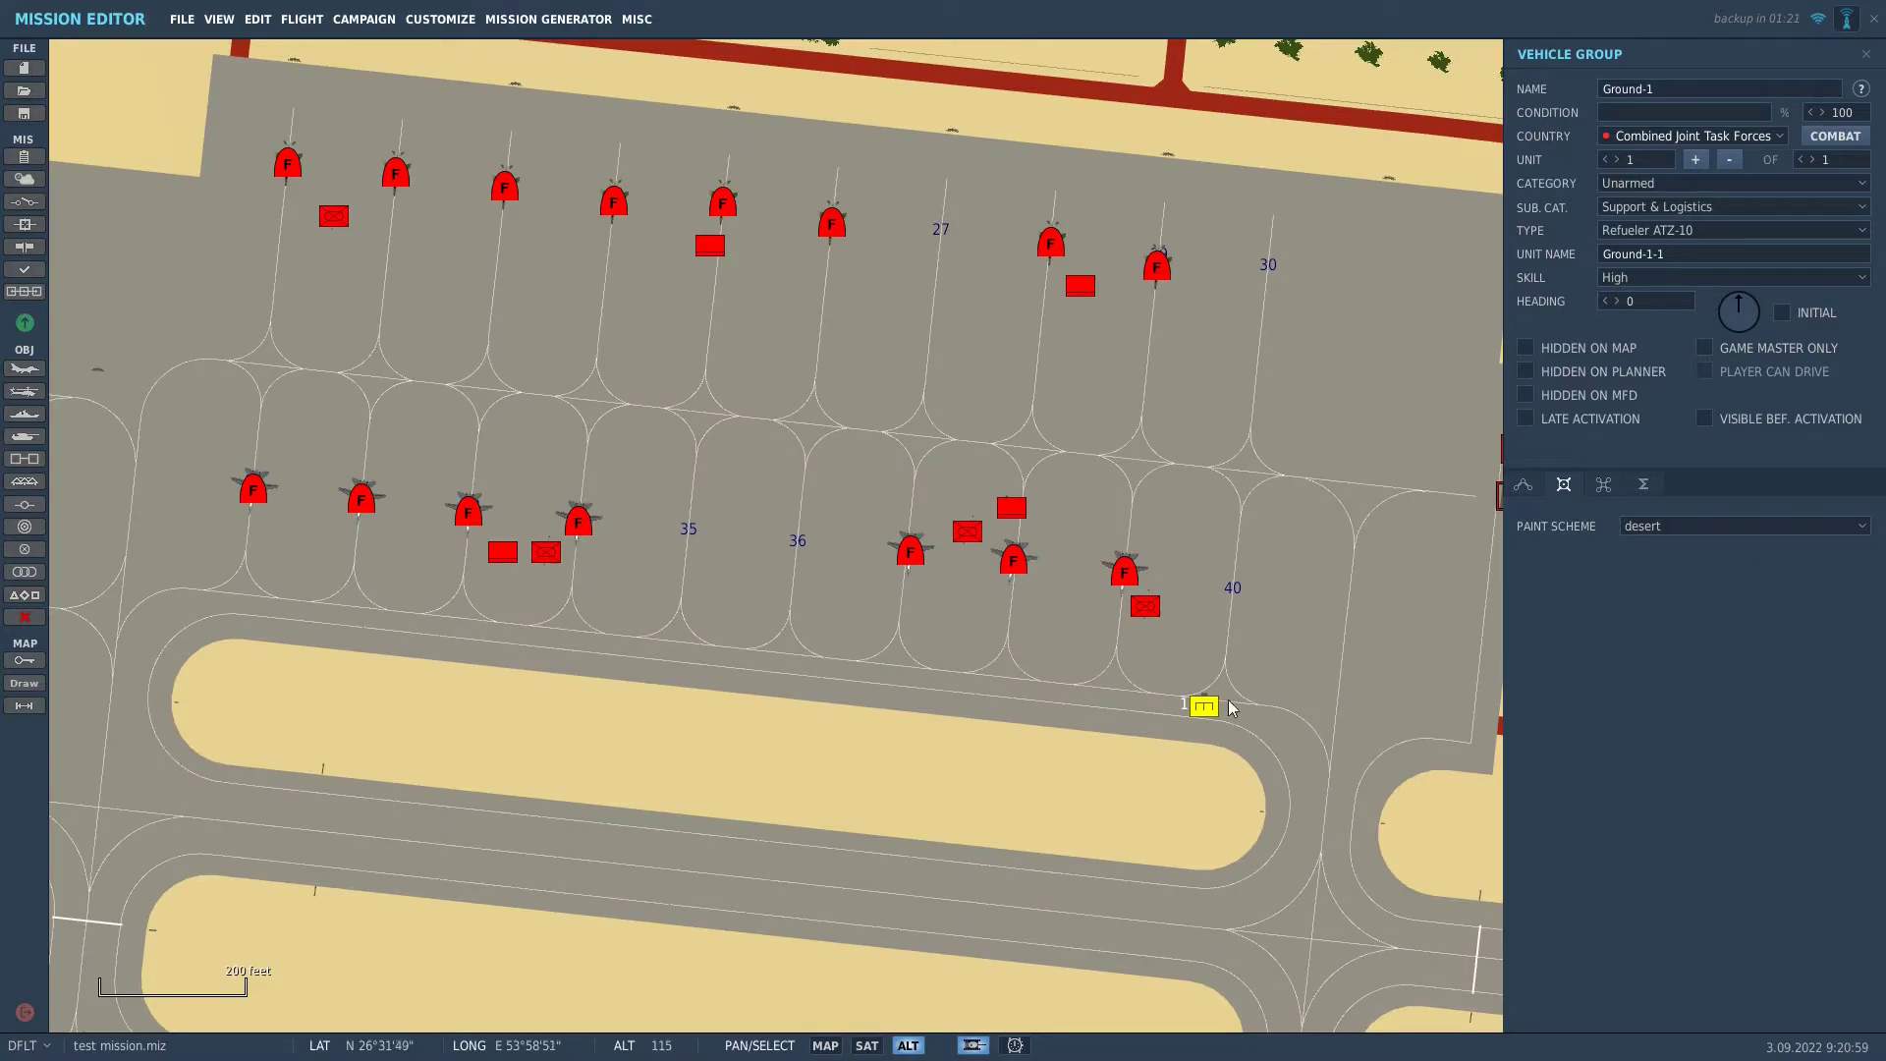
Add an off-road waypoint for the refueler group on the taxiway near stand 35
scroll(1231, 708, "up", 2)
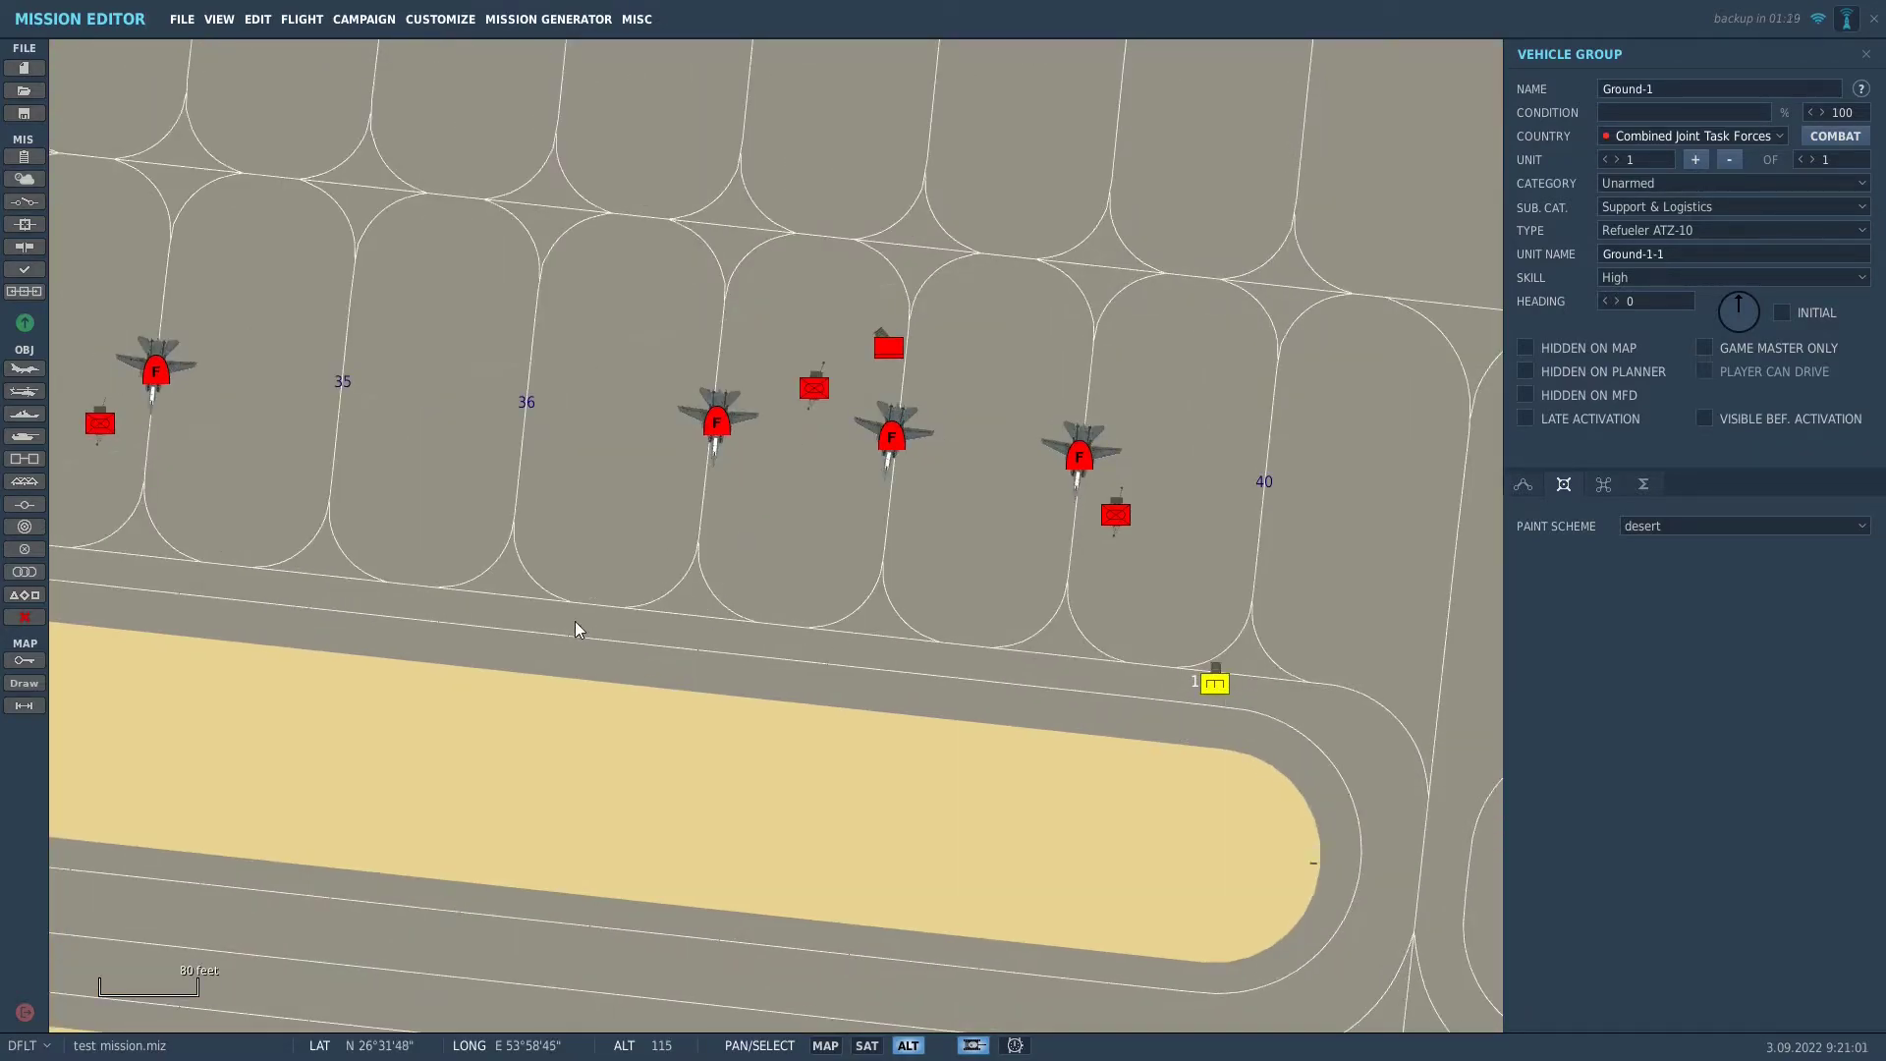
left_click(429, 609)
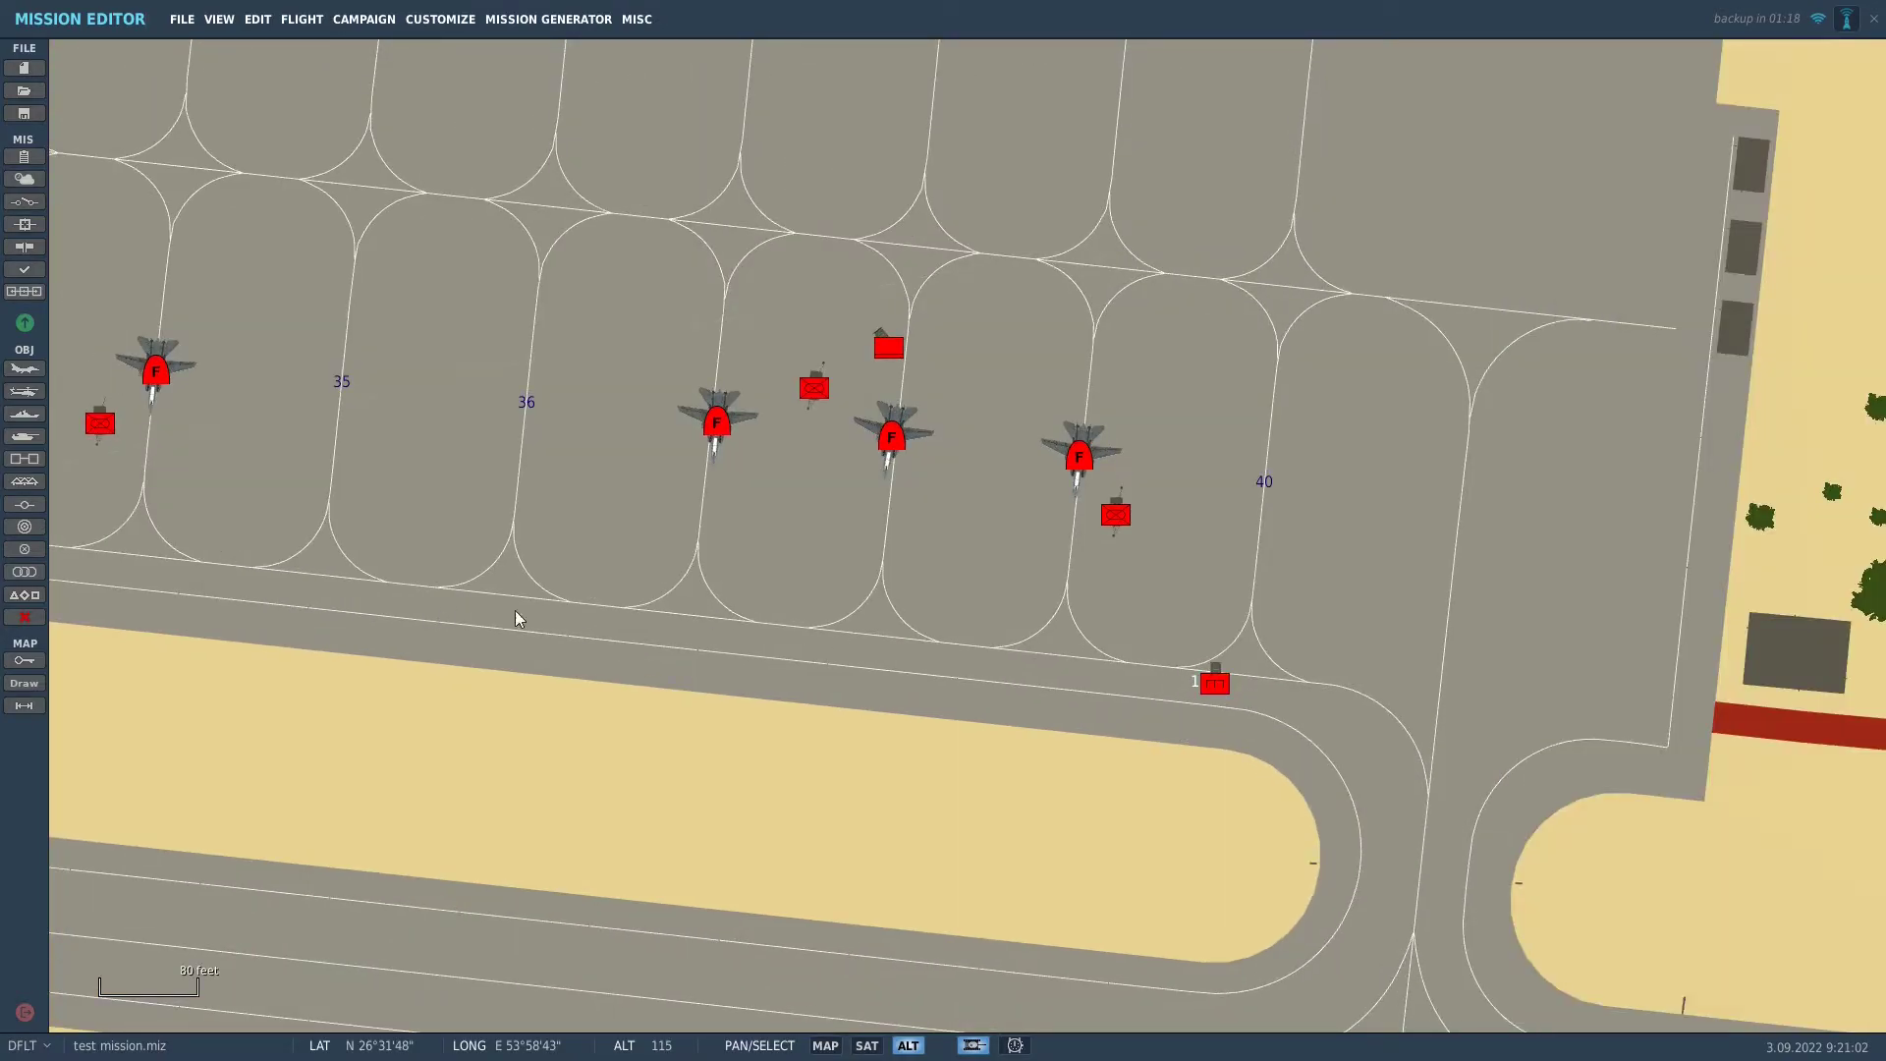
left_click(1215, 684)
left_click(1652, 656)
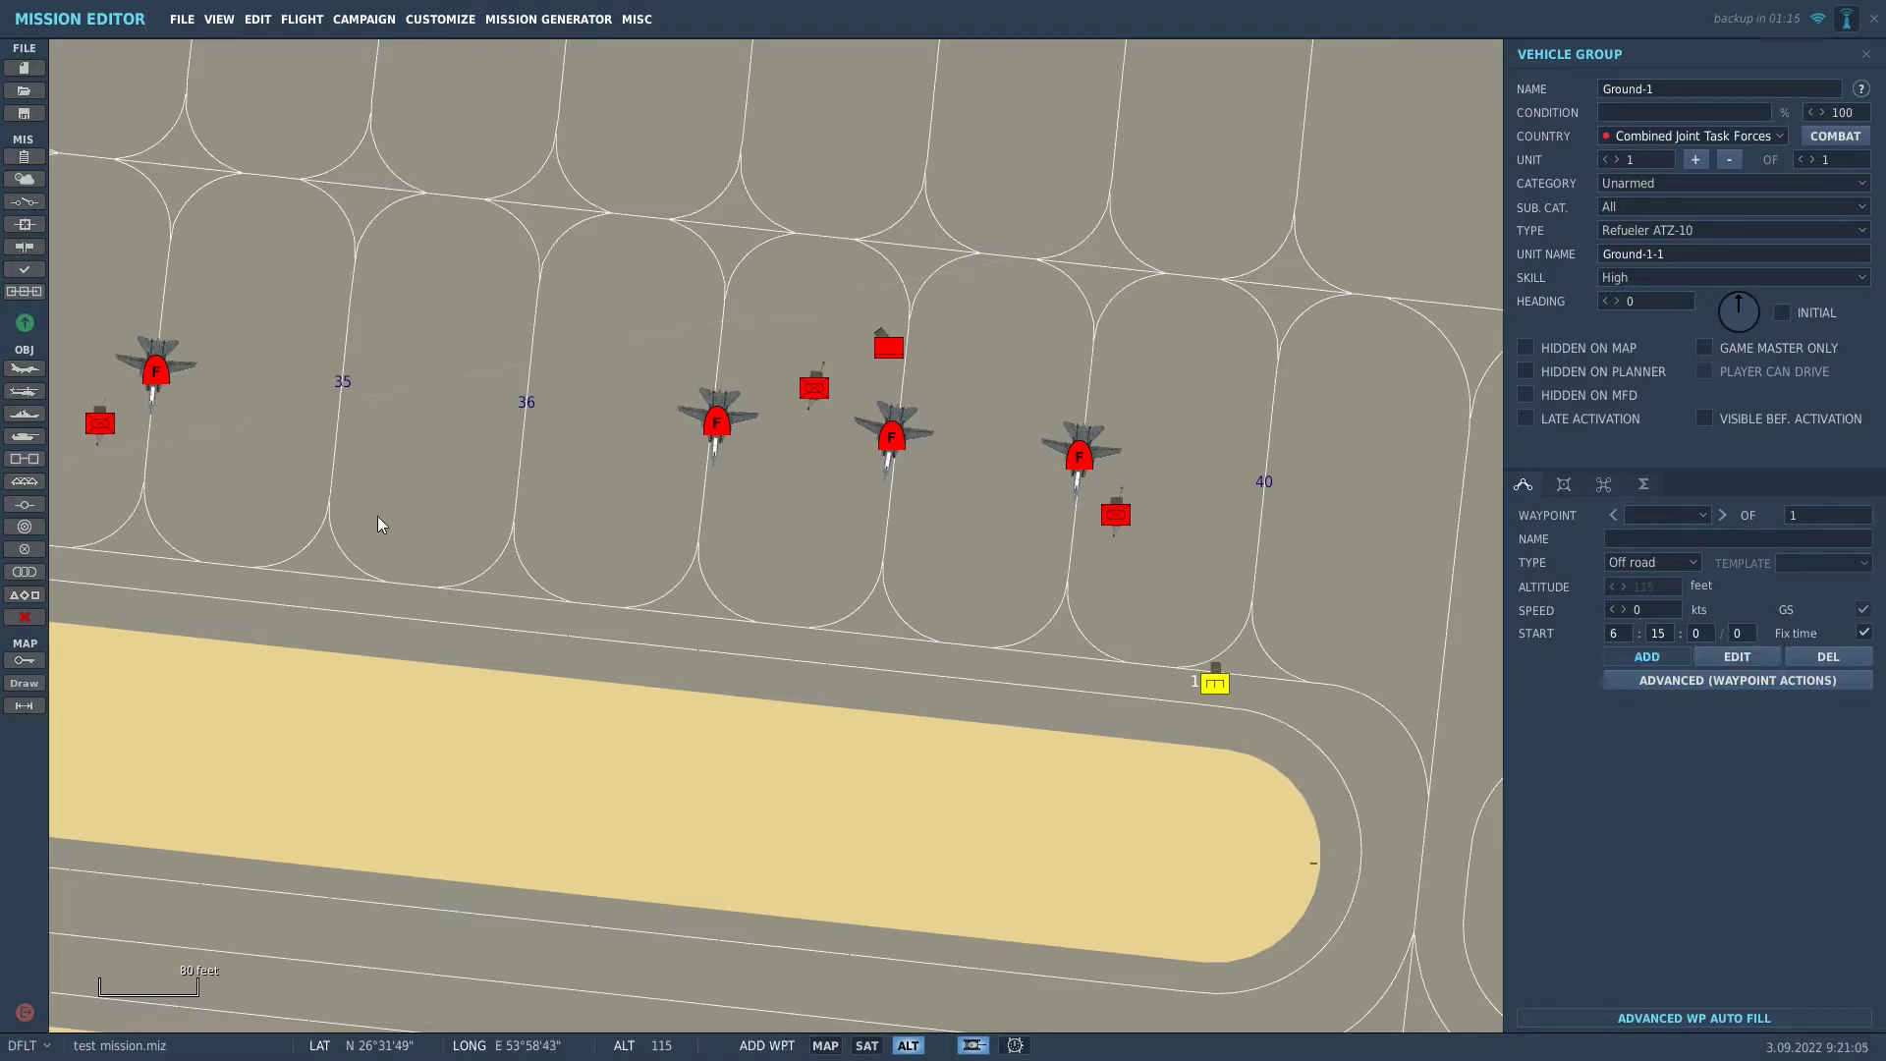
left_click(194, 582)
scroll(652, 502, "down", 2)
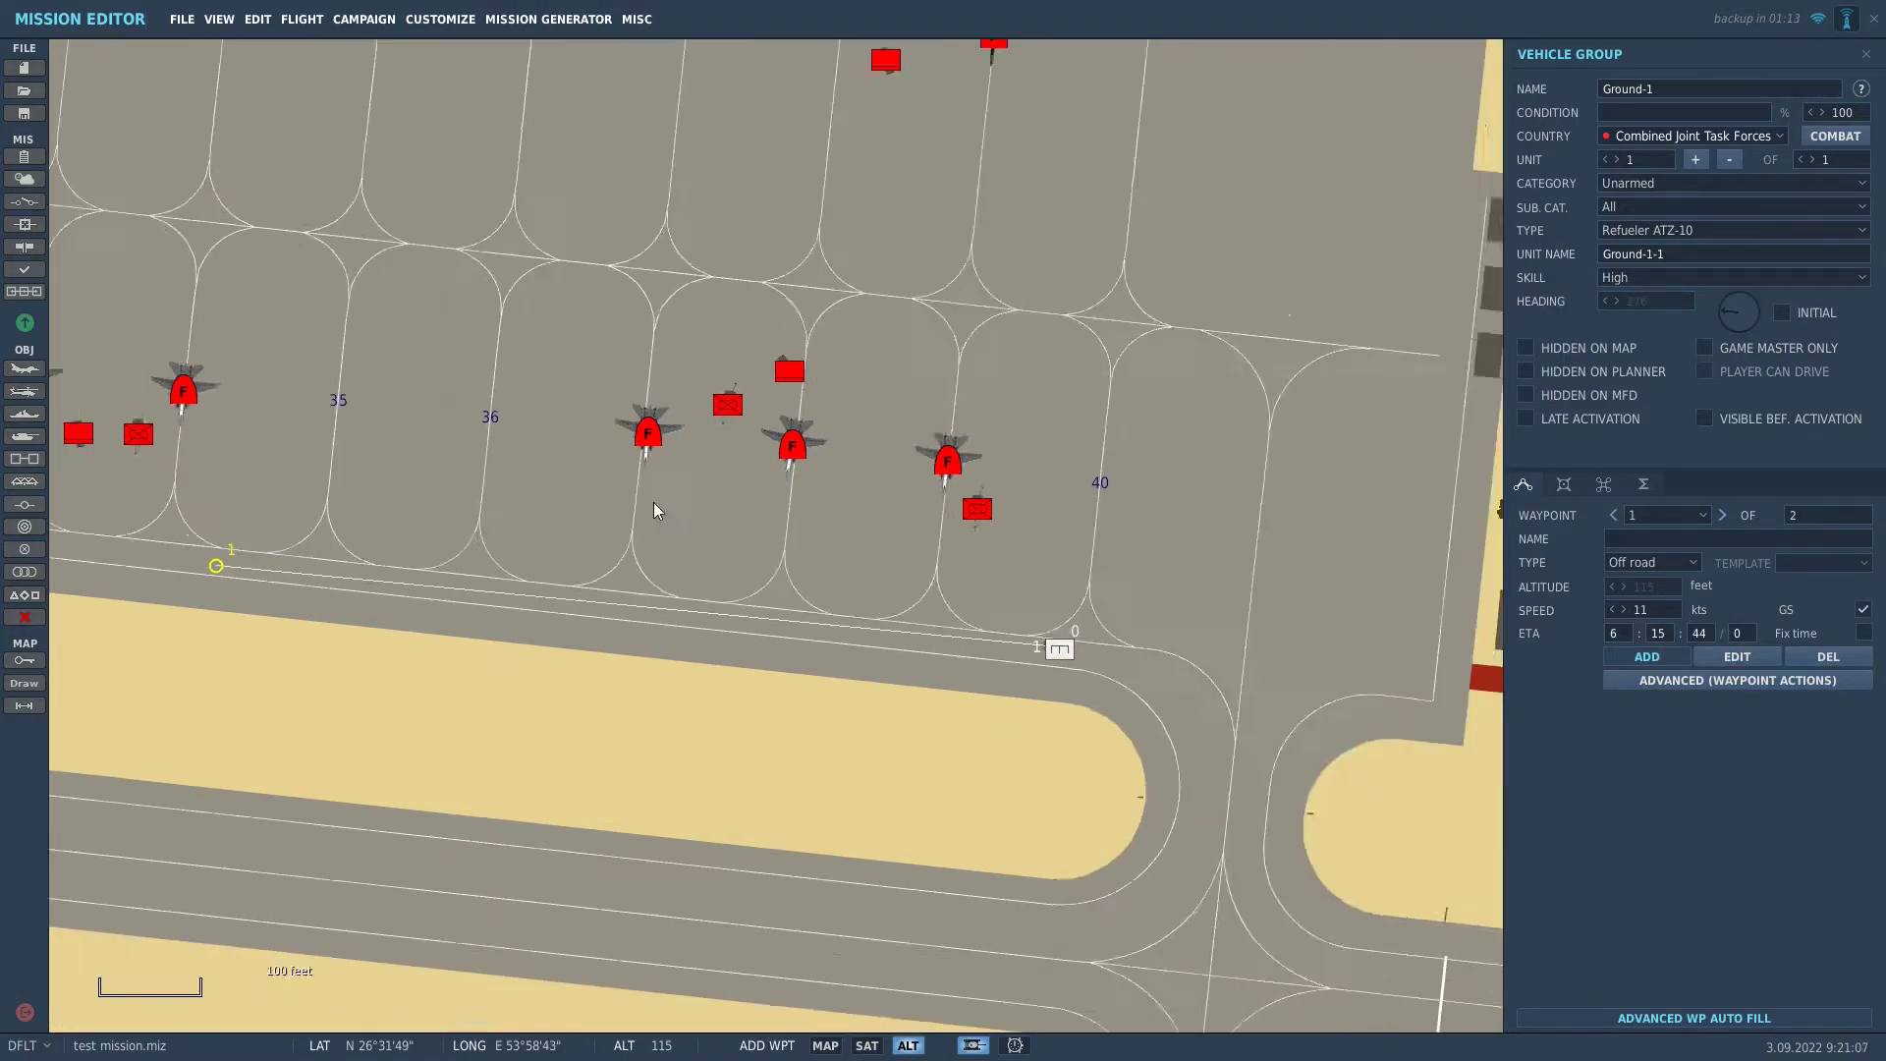
Set the refueler's waypoint speed to 15 kts and add a second waypoint at the taxiway junction near stand 14
left_click(1623, 609)
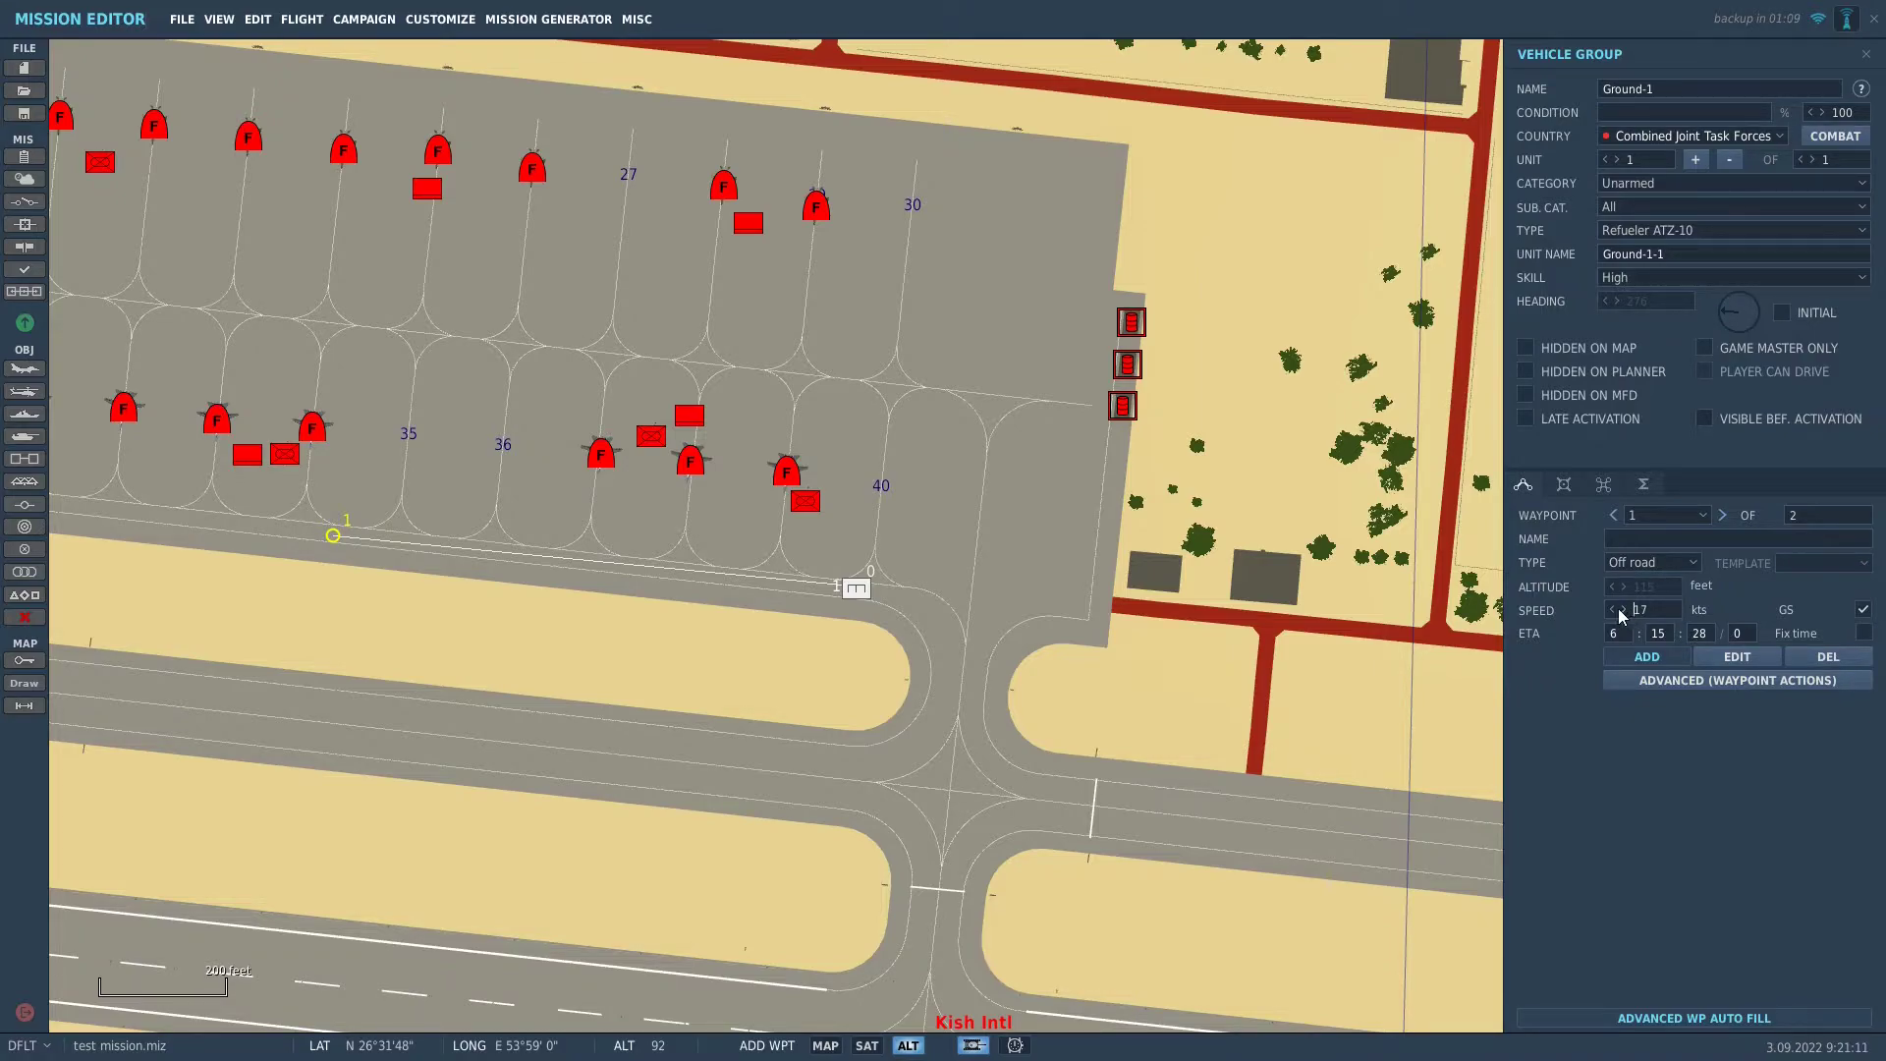
left_click(1612, 609)
right_click_drag(249, 548, 1045, 657)
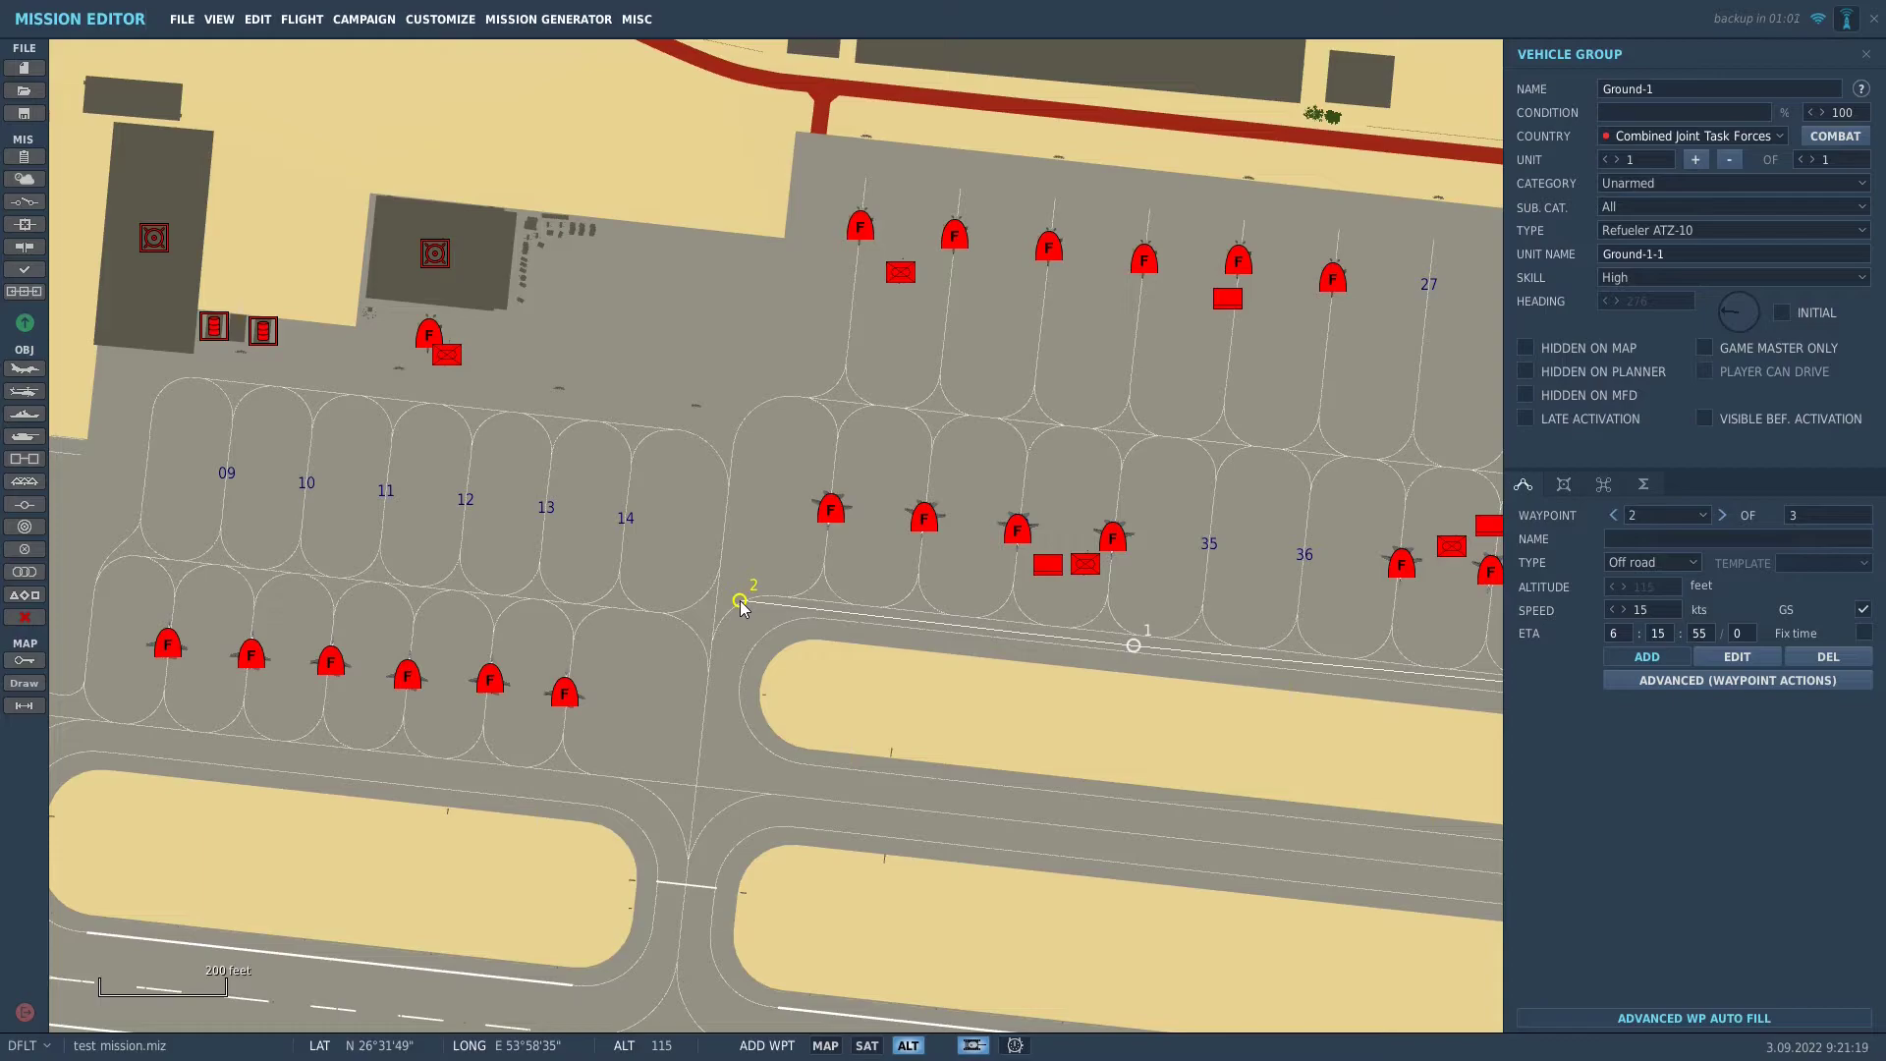
Move the starting waypoint of the Iranian two-ship F-4E CAP flight farther offshore, southeast of the island
right_click_drag(738, 305, 463, 87)
right_click_drag(831, 156, 717, 115)
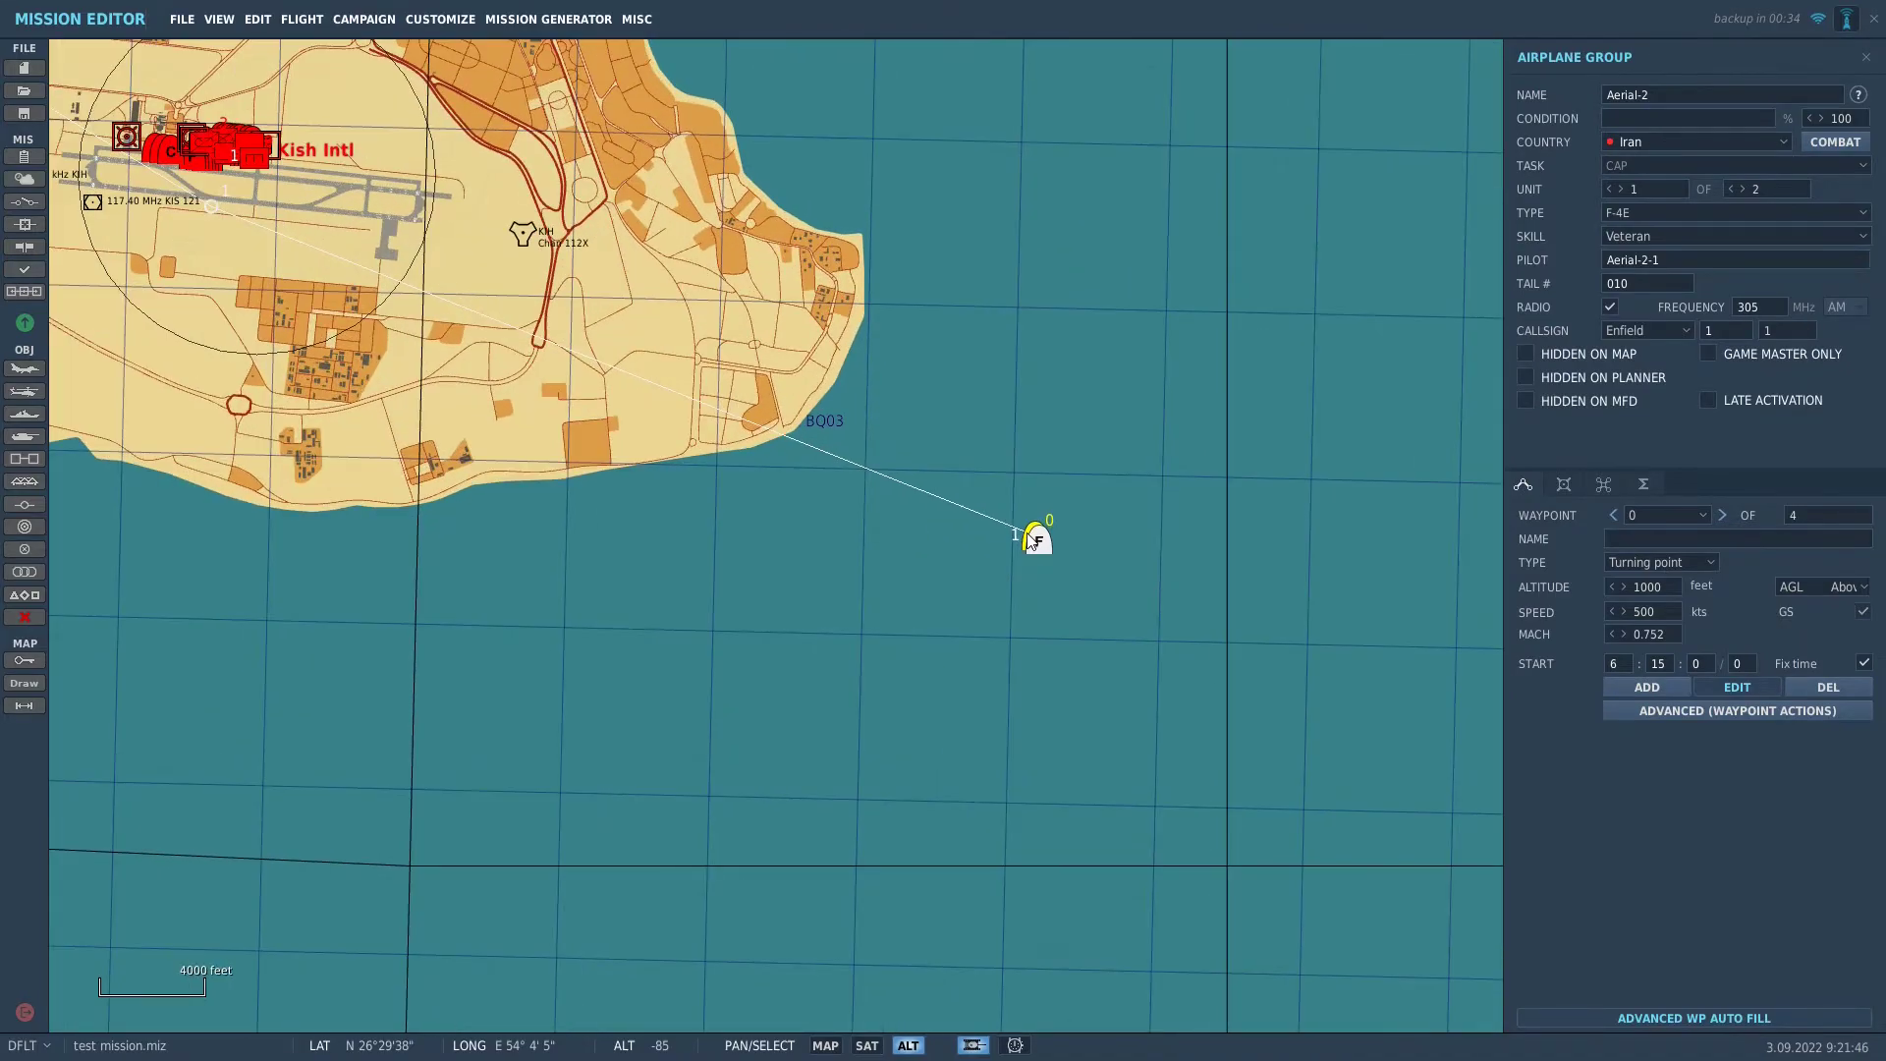
scroll(1032, 540, "down", 2)
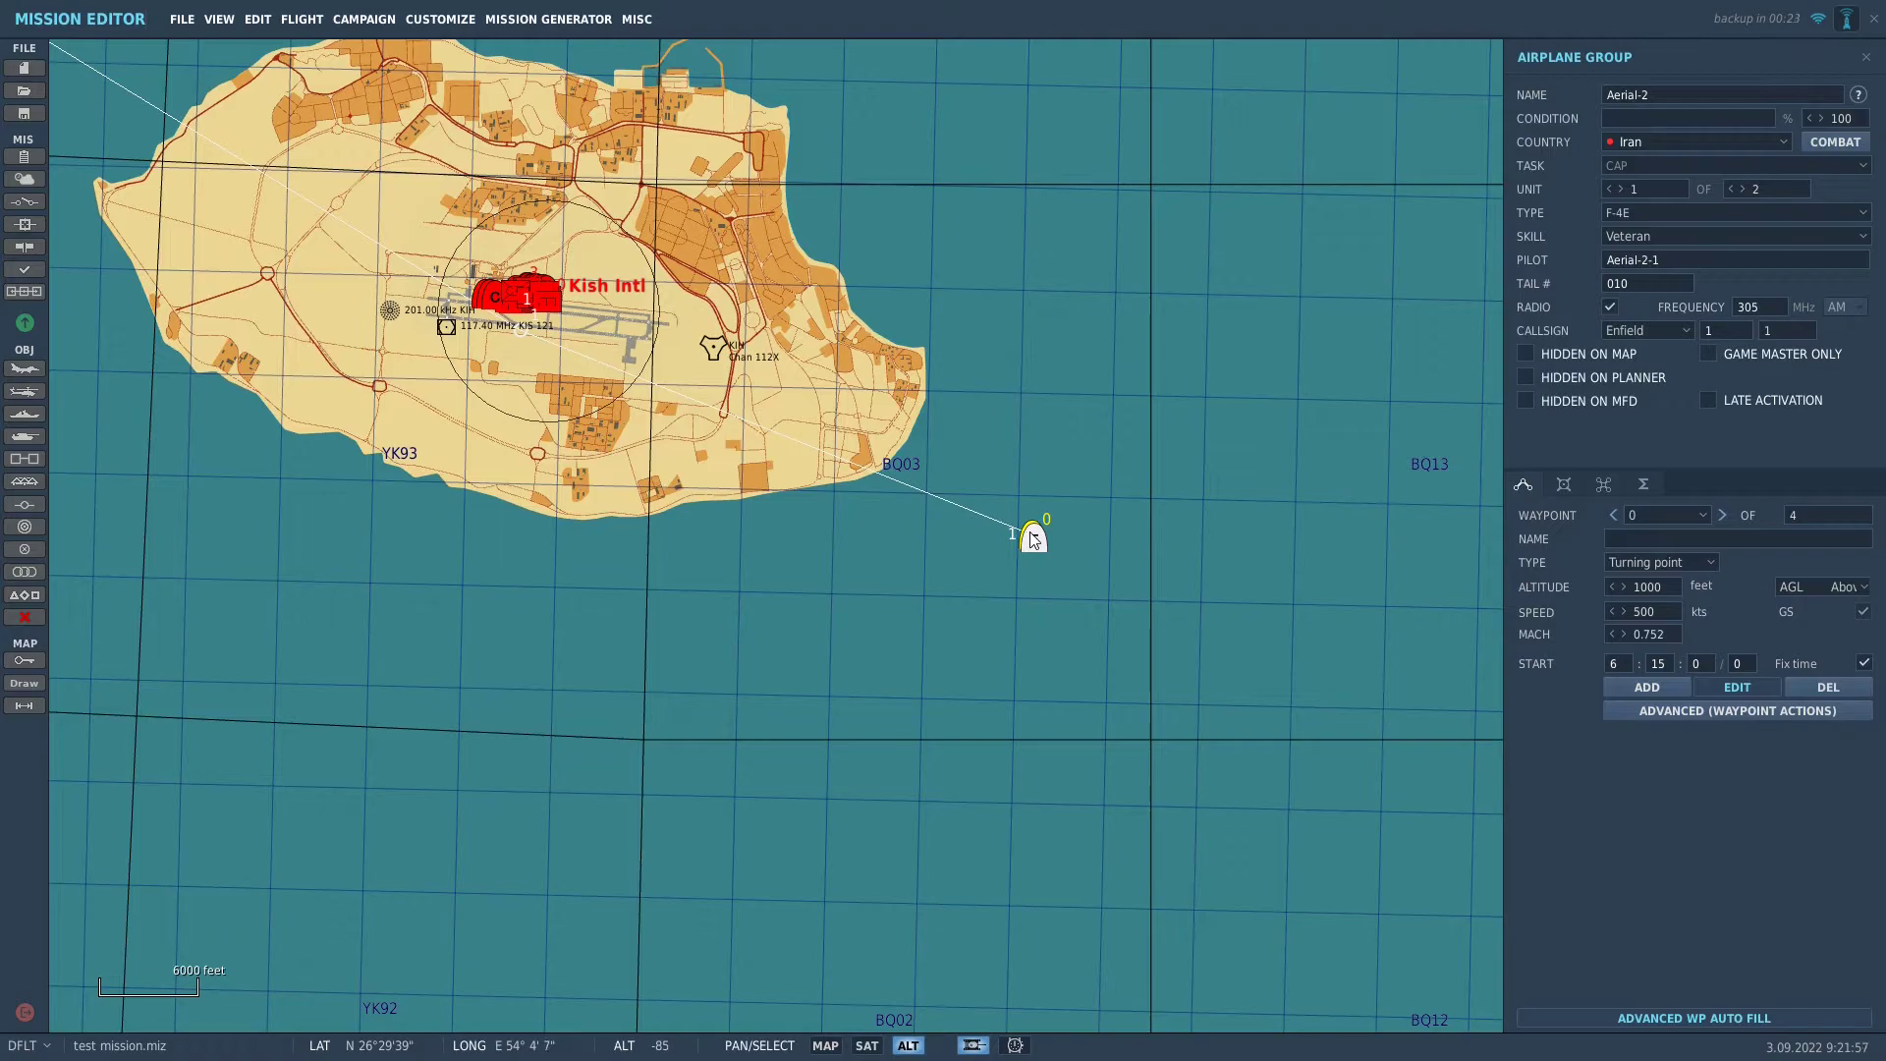
left_click_drag(1034, 539, 1209, 653)
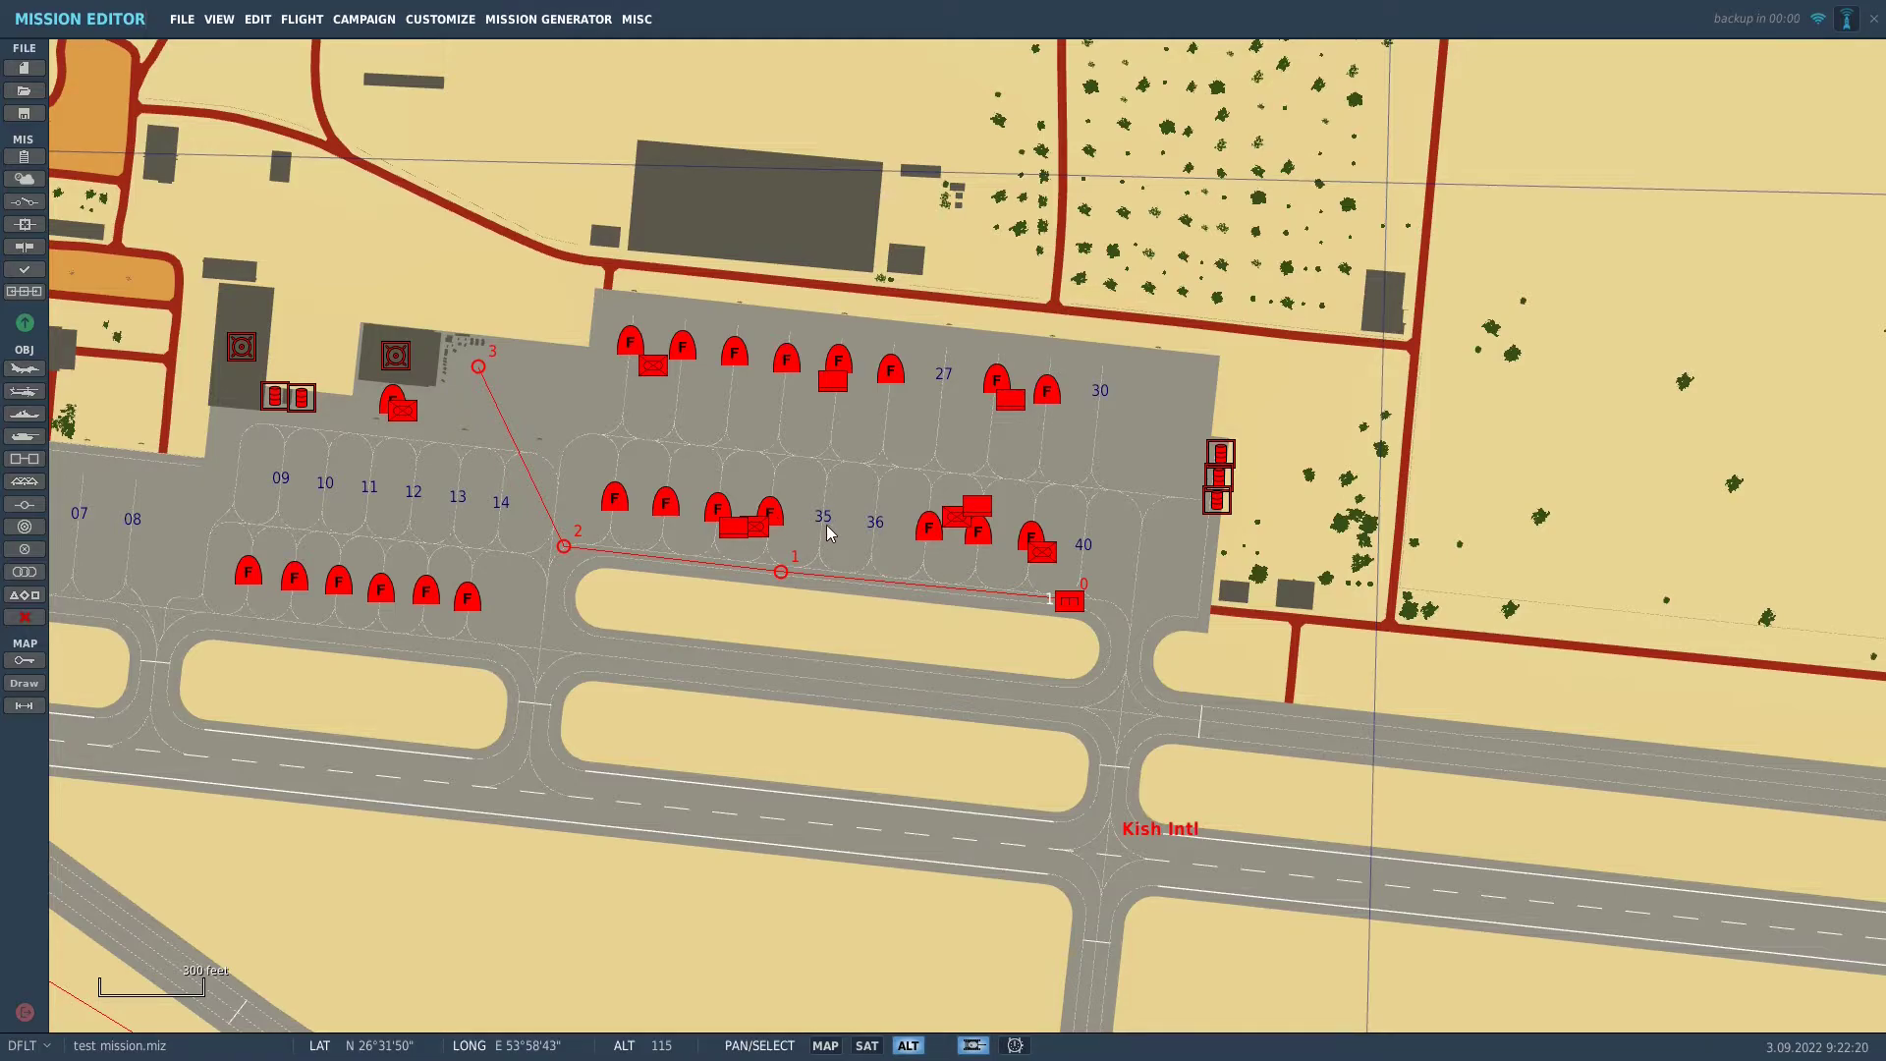
Place an Iranian F-14A-135-GR at stand 35 and set its first waypoint type to Takeoff from ramp
left_click(27, 372)
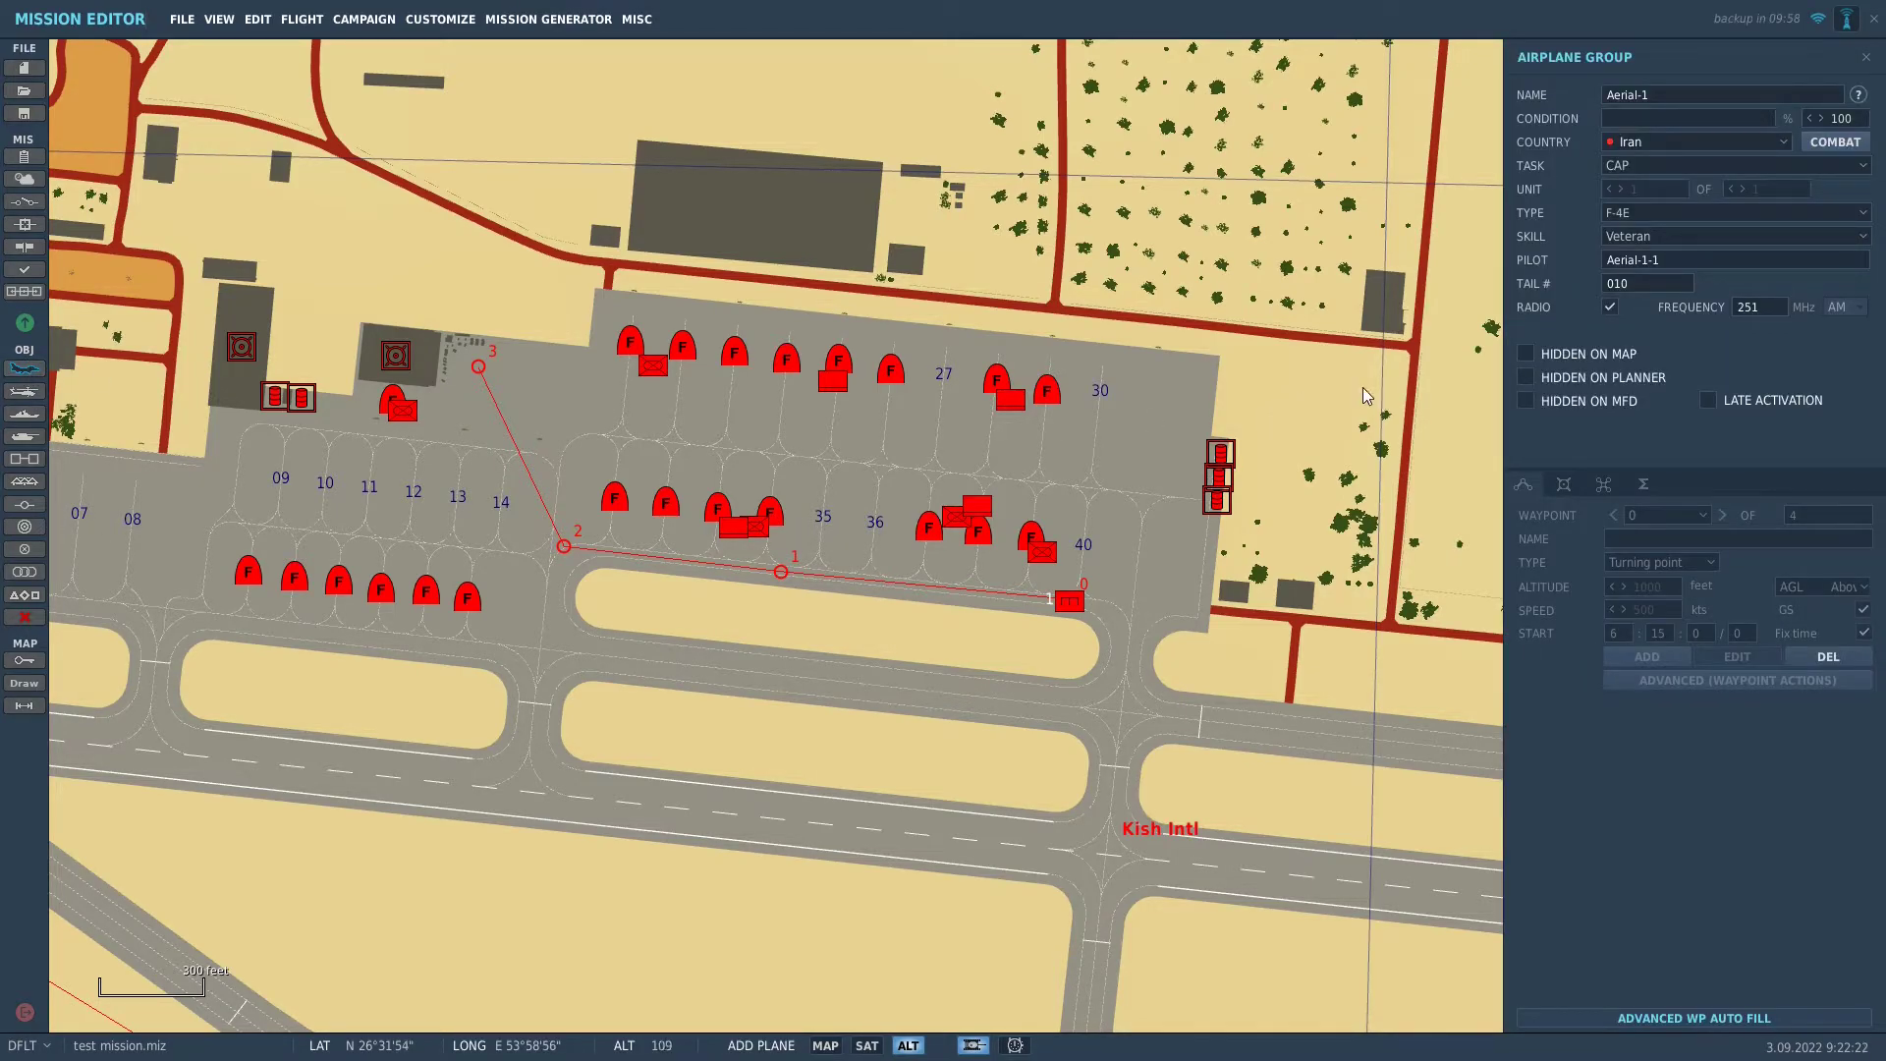
left_click(1671, 218)
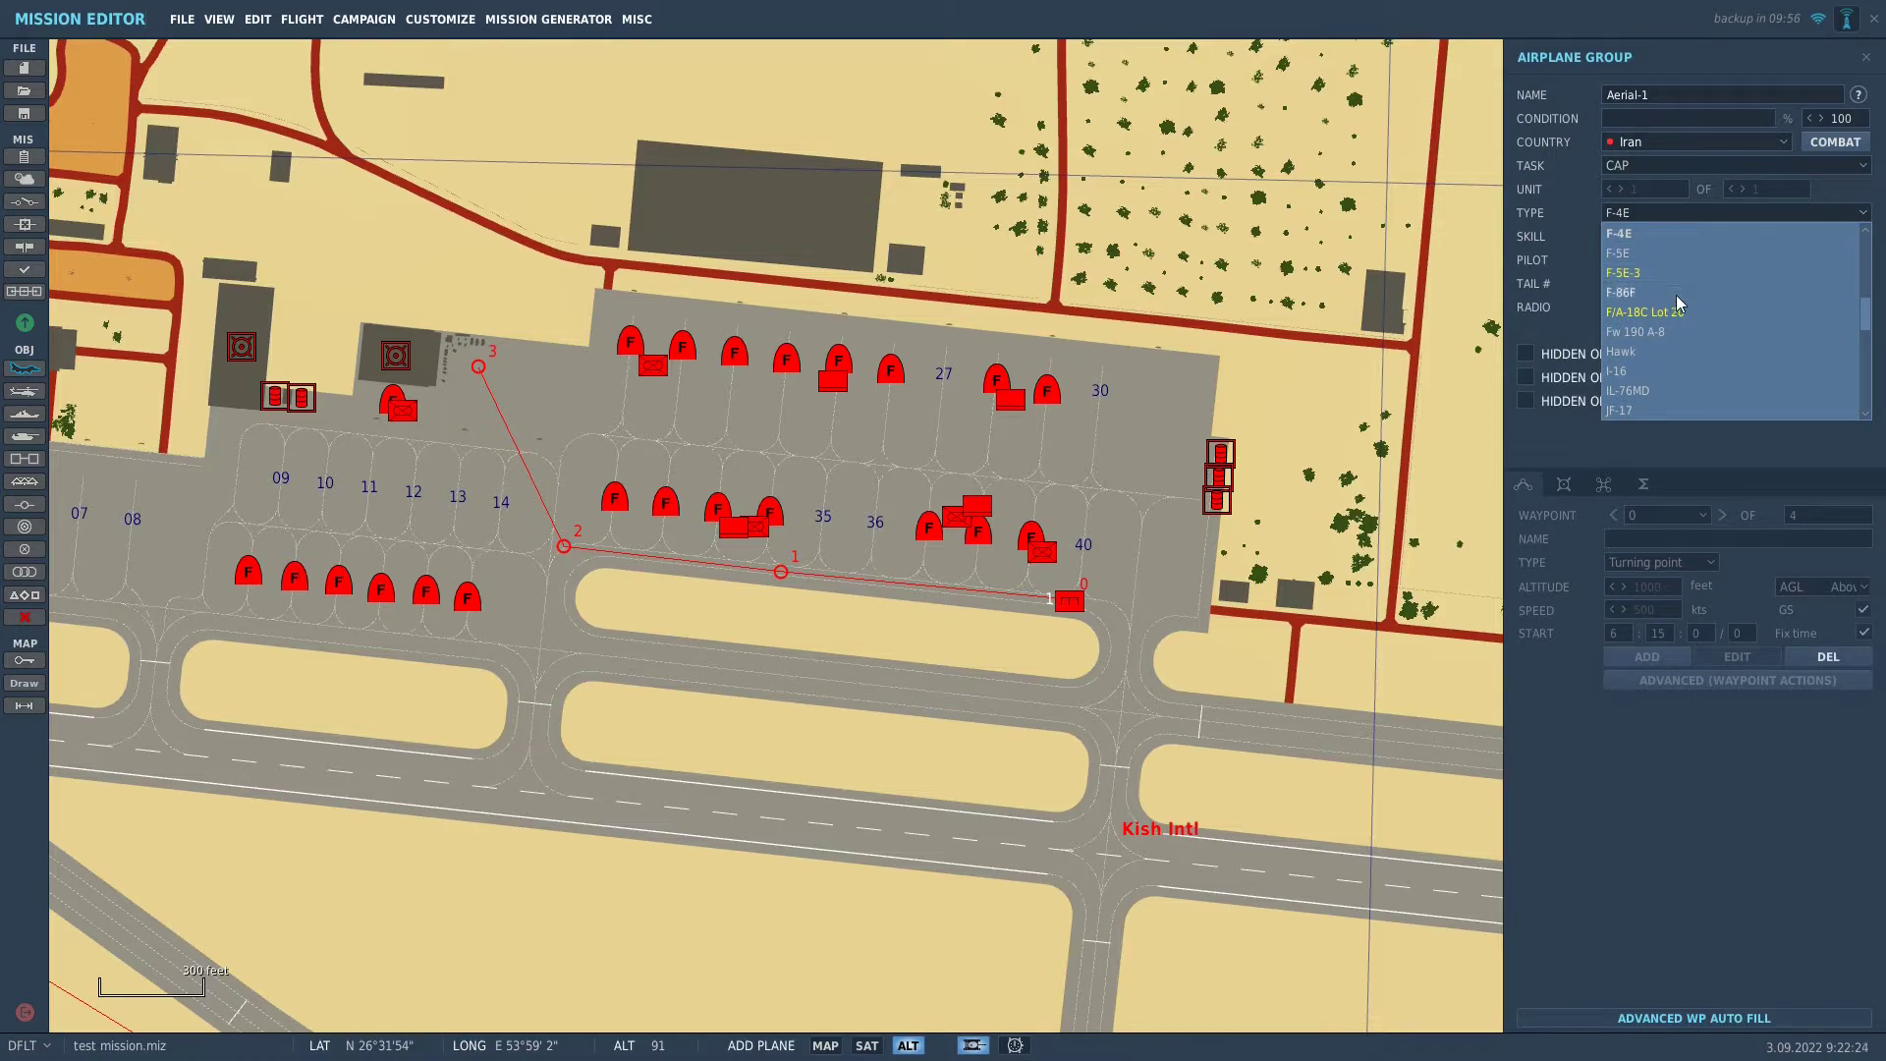
scroll(1676, 299, "down", 4)
scroll(1680, 311, "down", 5)
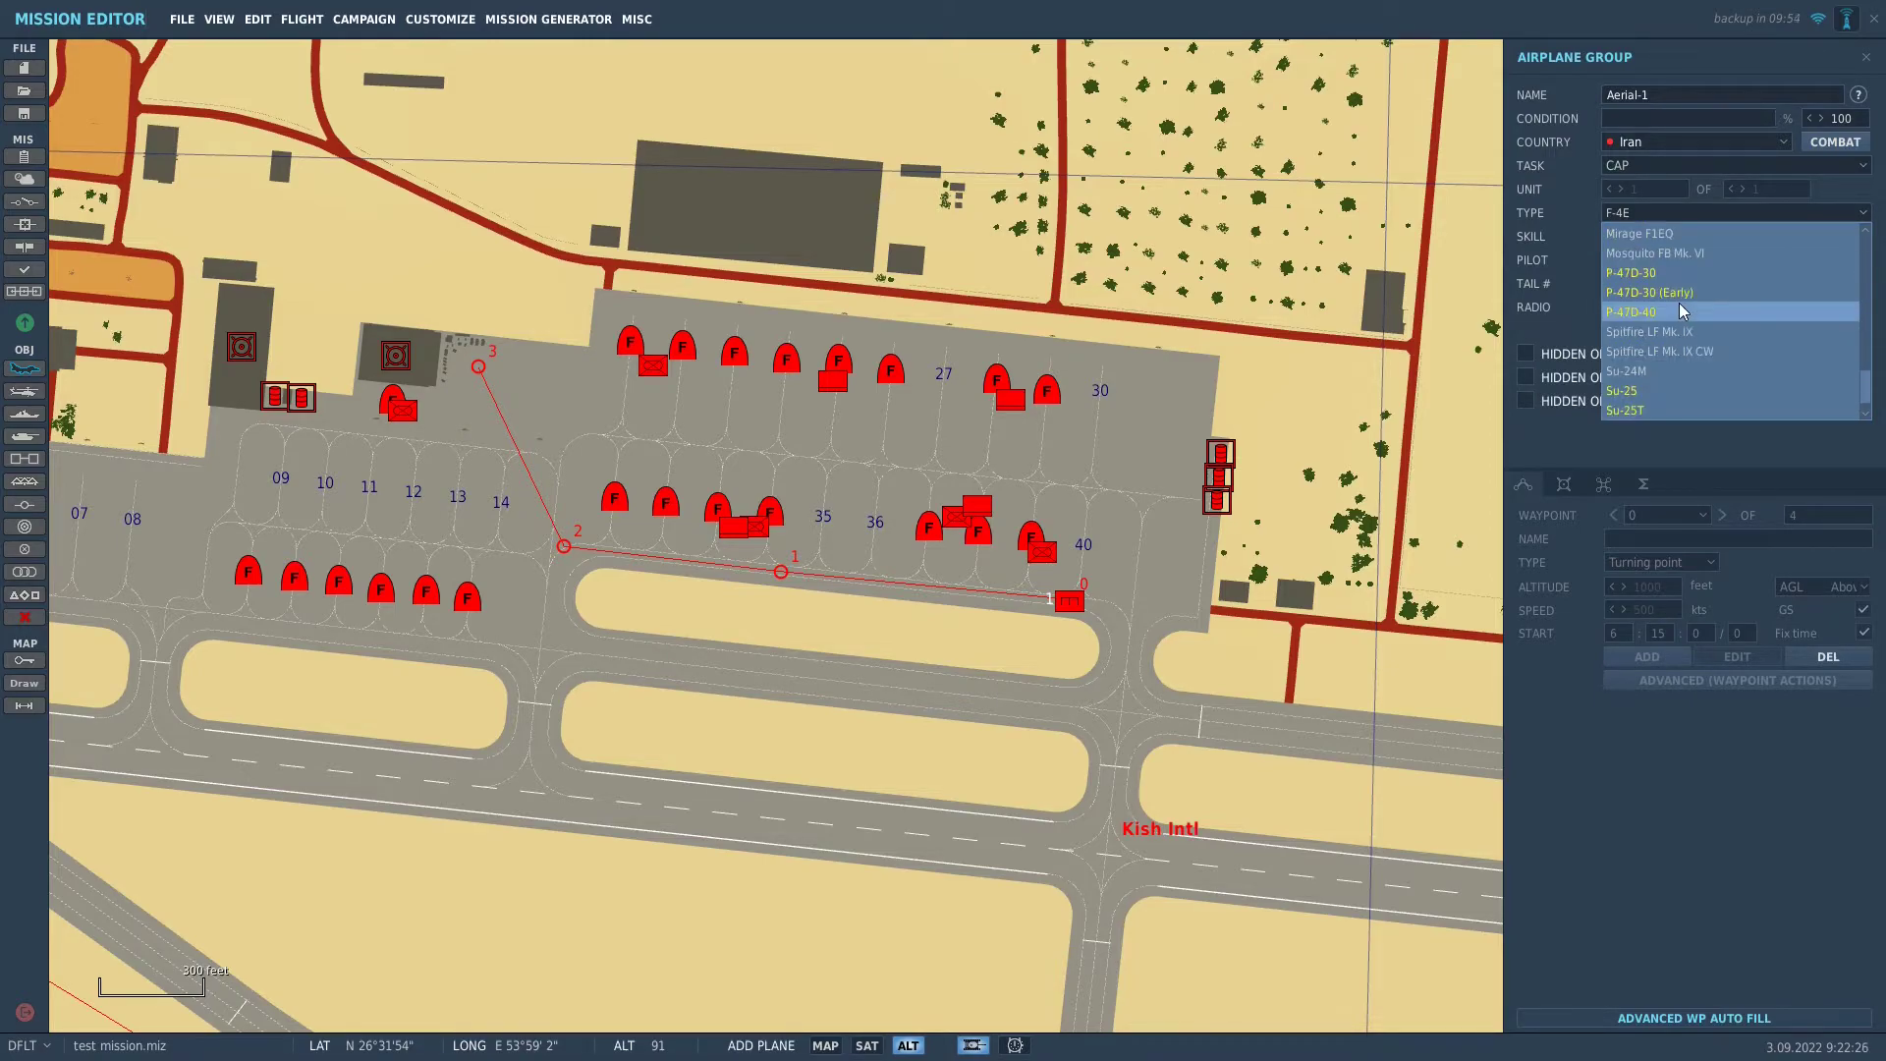
scroll(1680, 306, "up", 10)
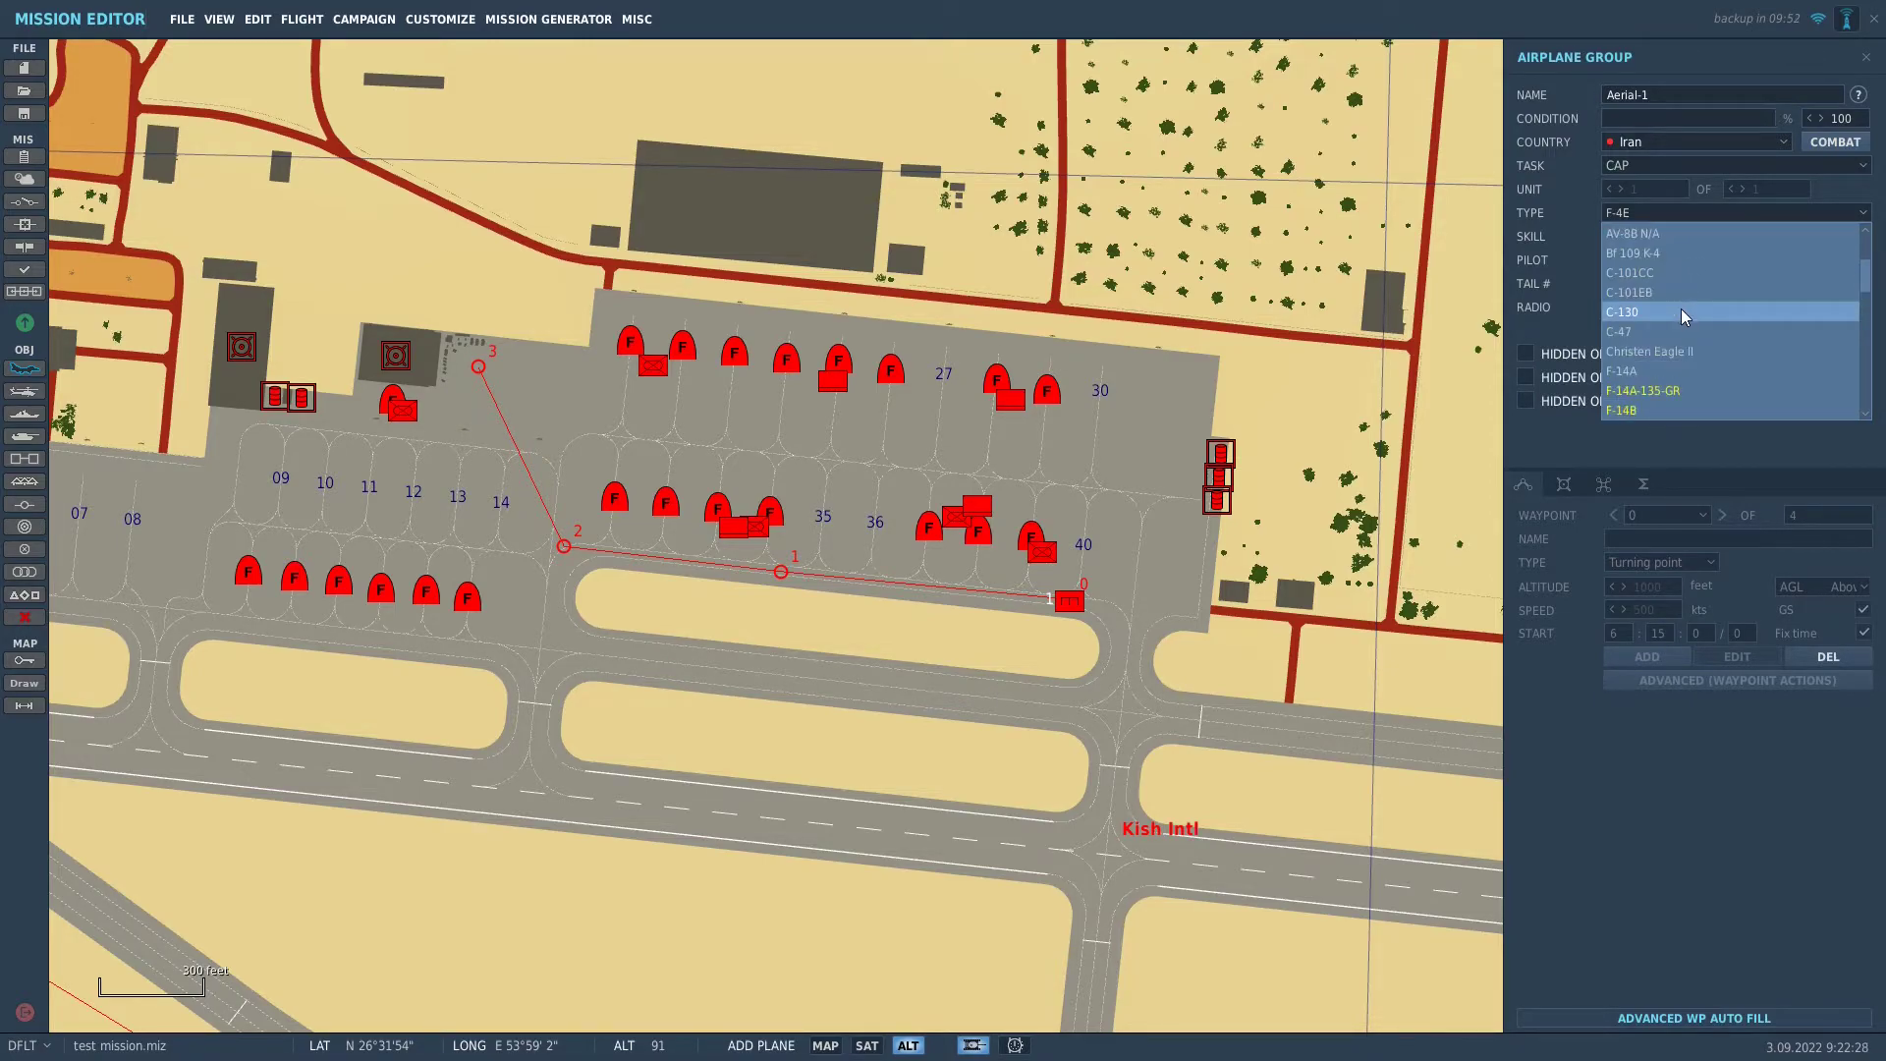
left_click(1672, 393)
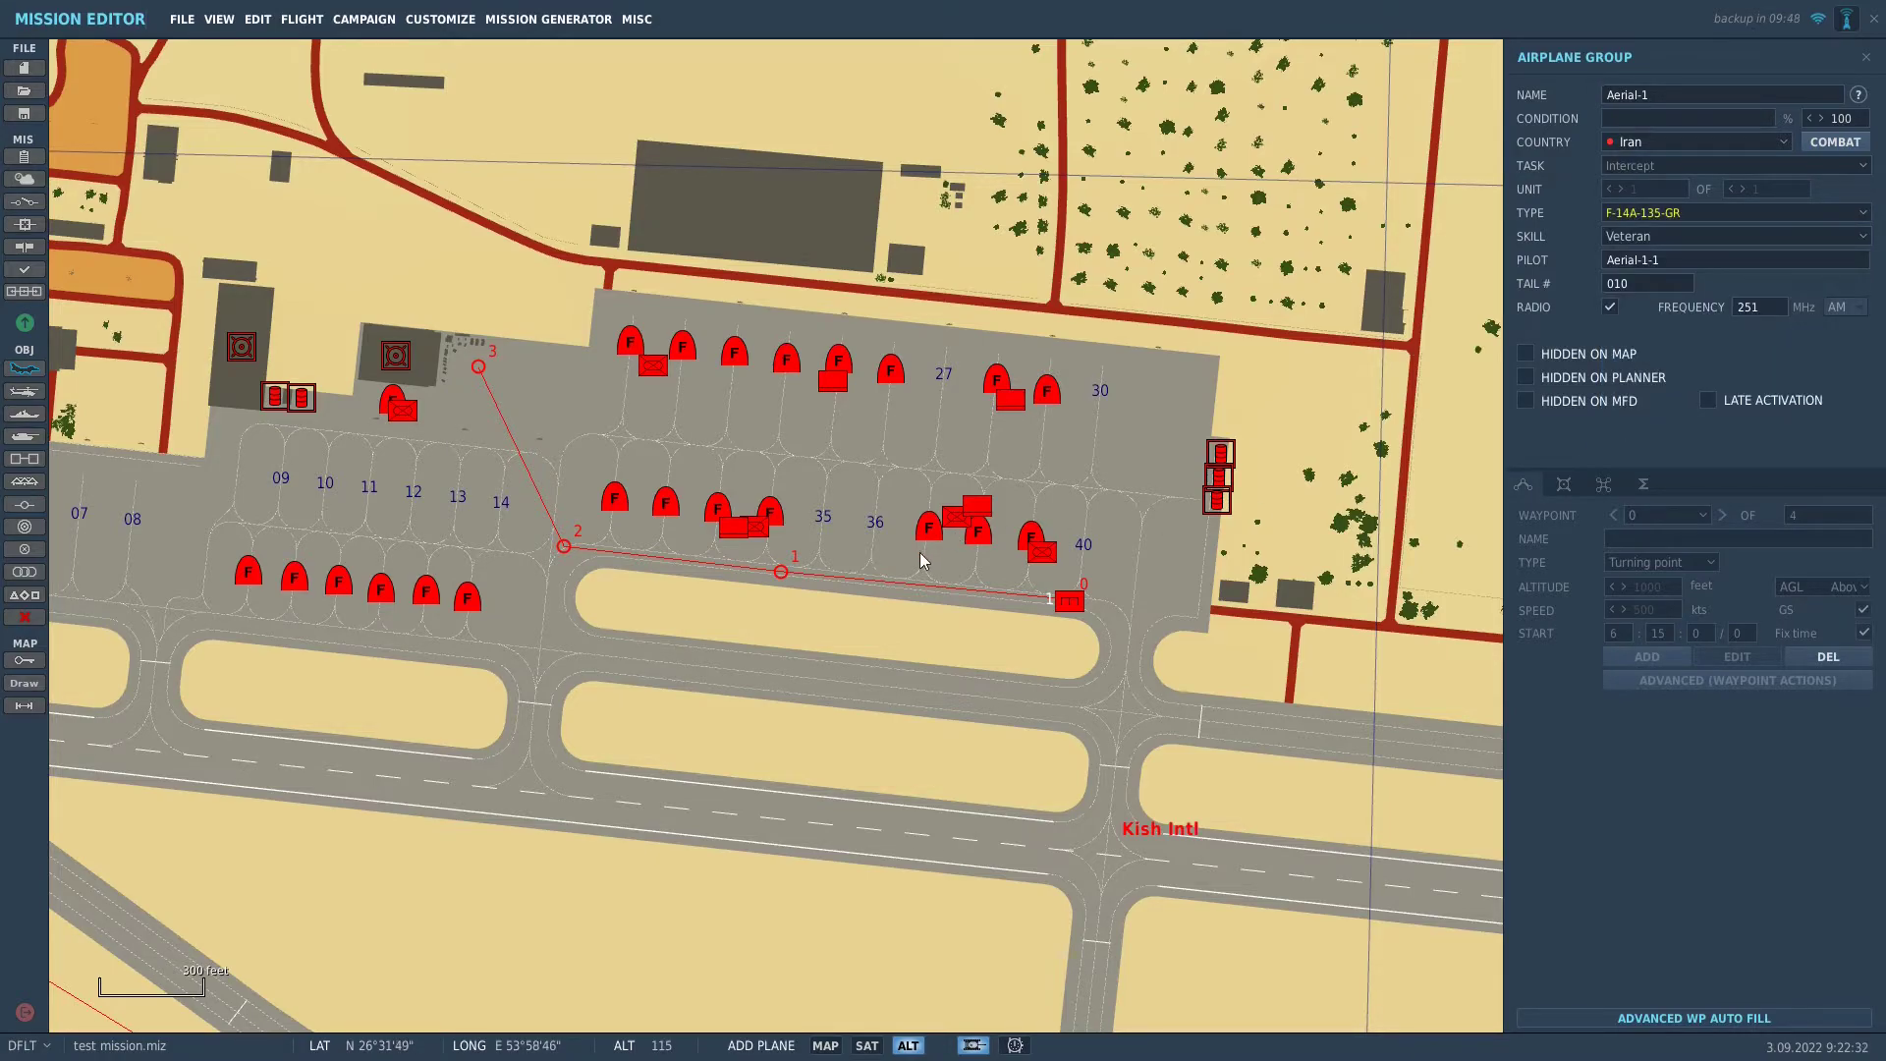
left_click(828, 527)
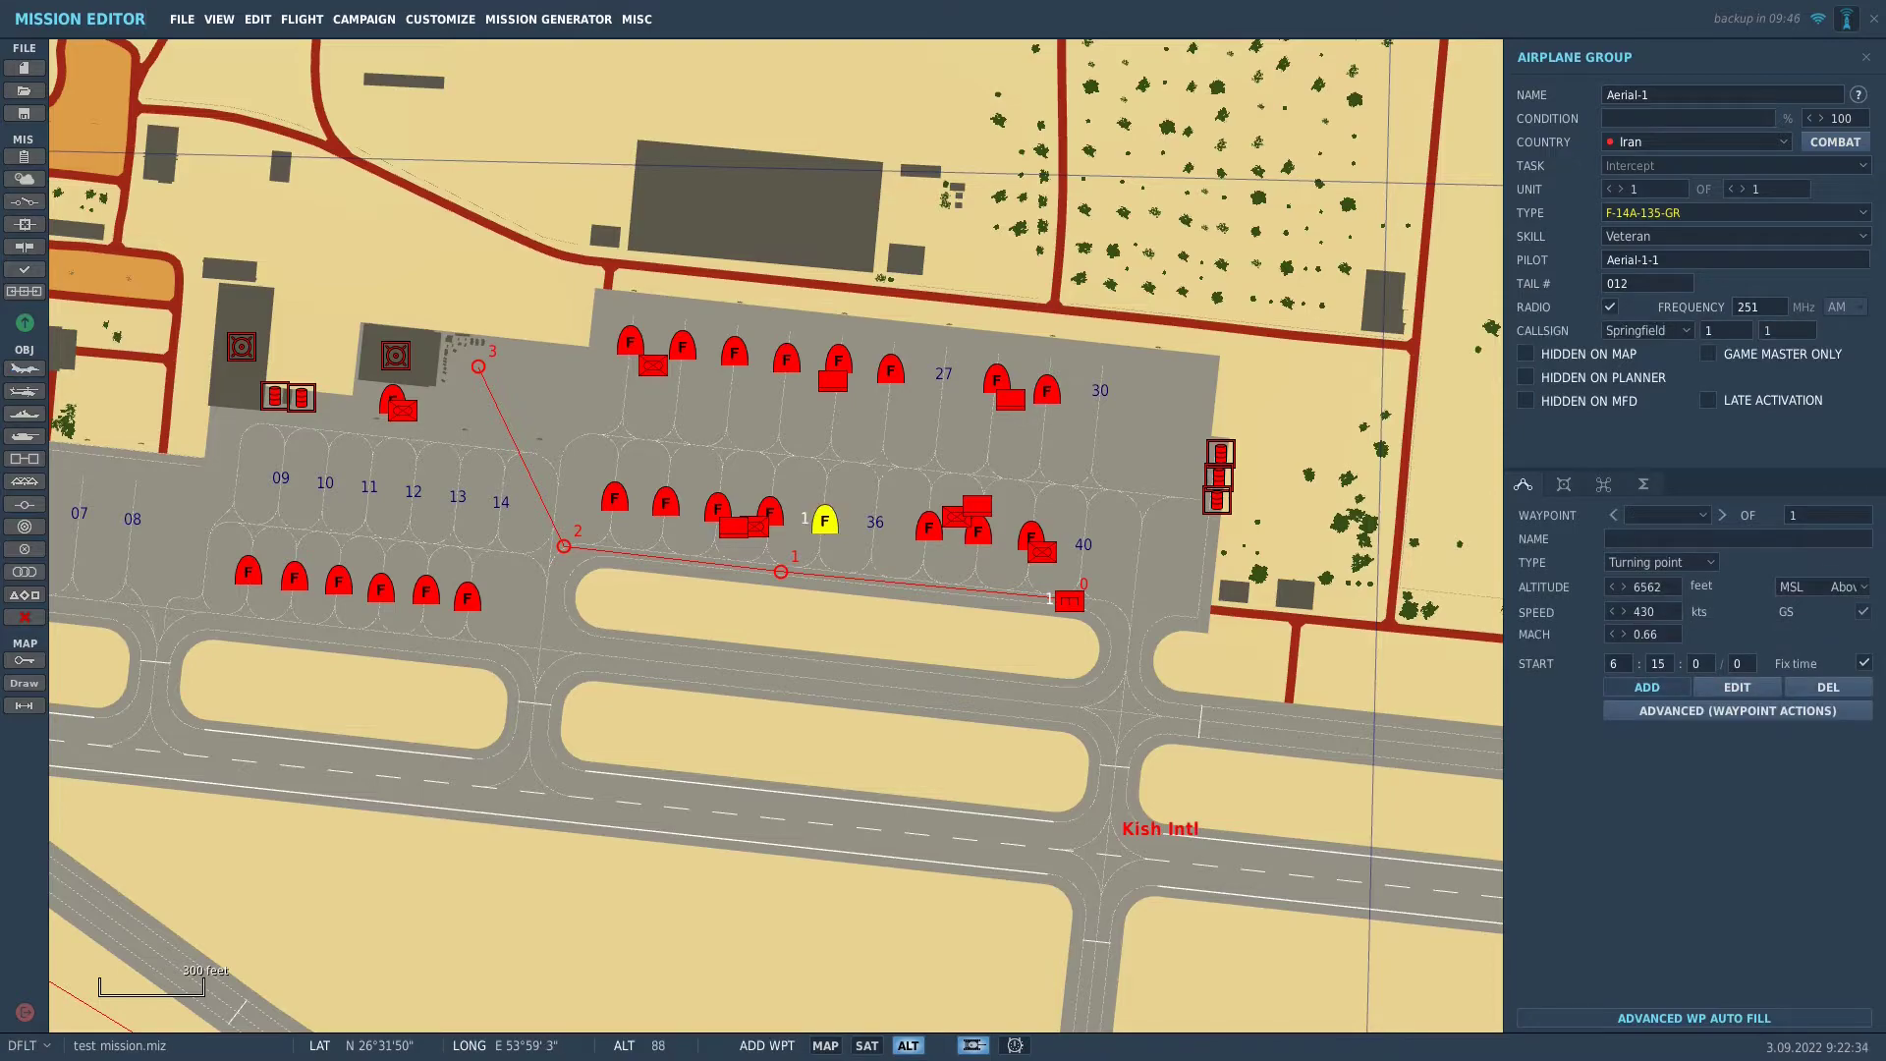
left_click(1655, 564)
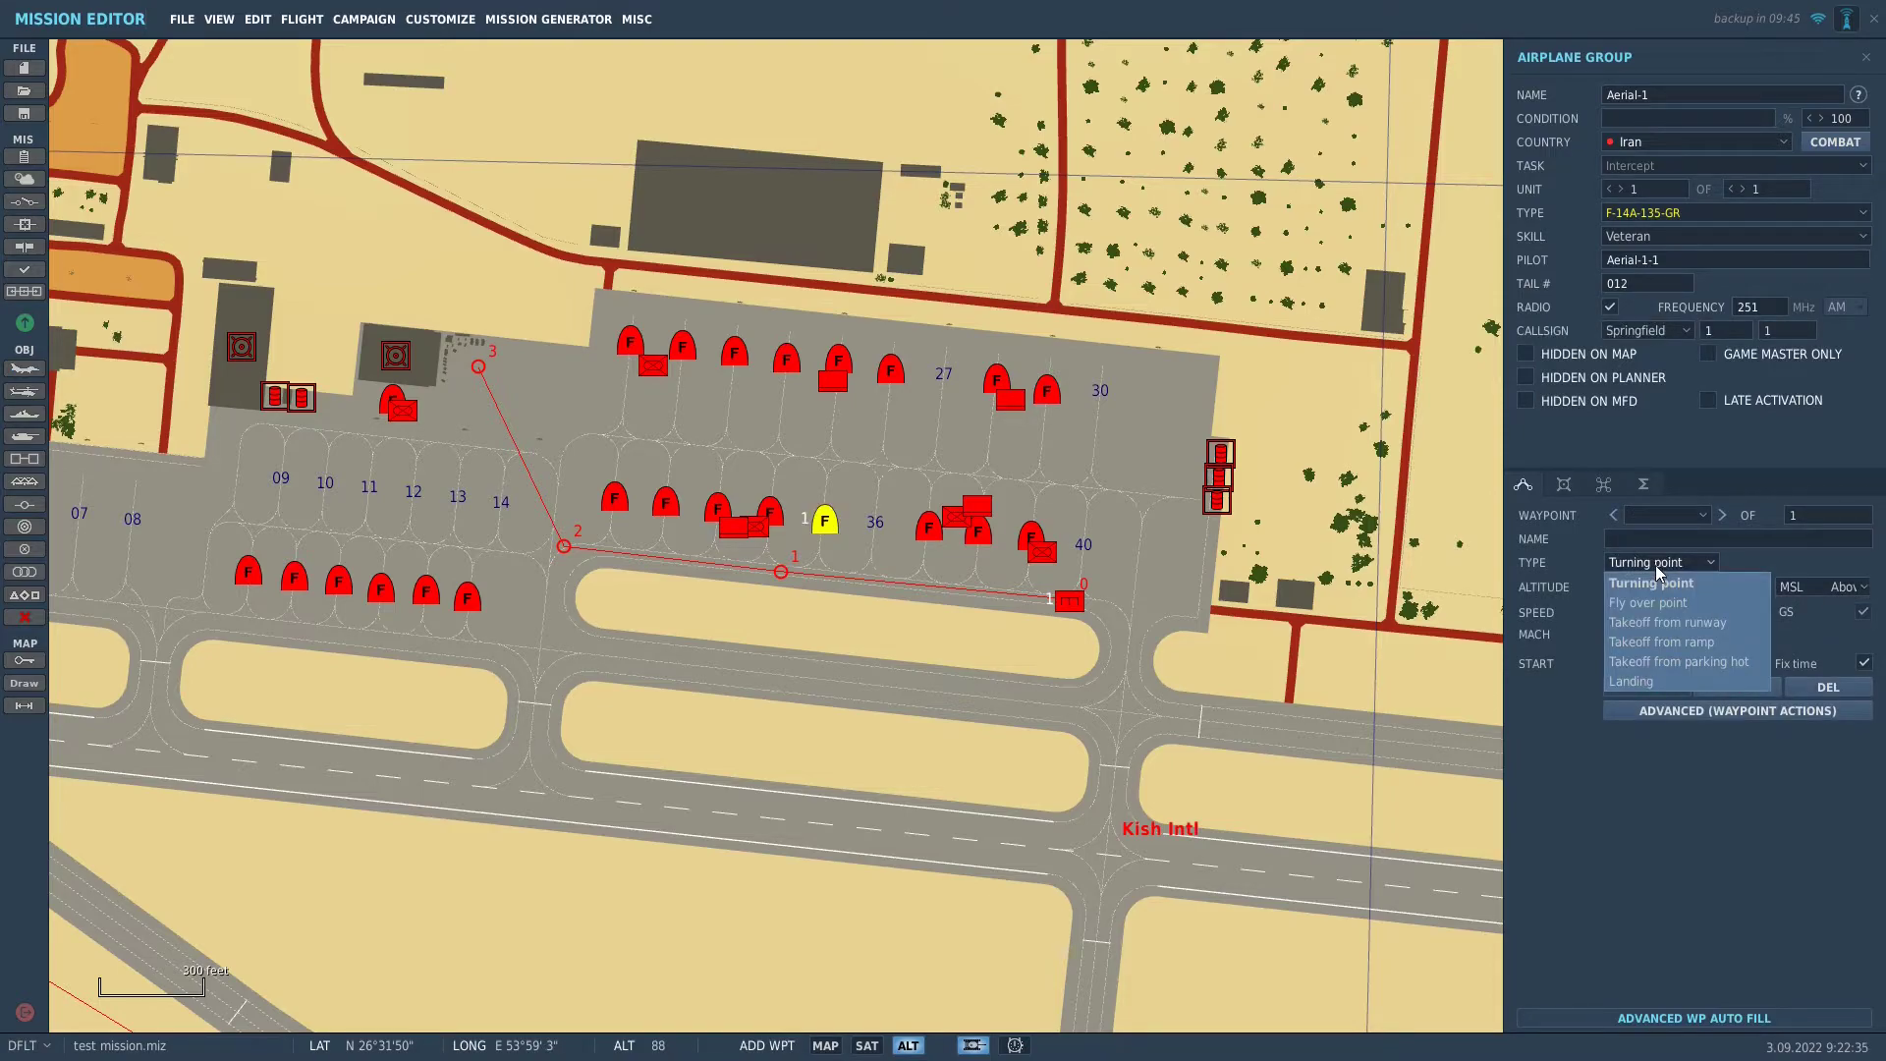
left_click(1699, 642)
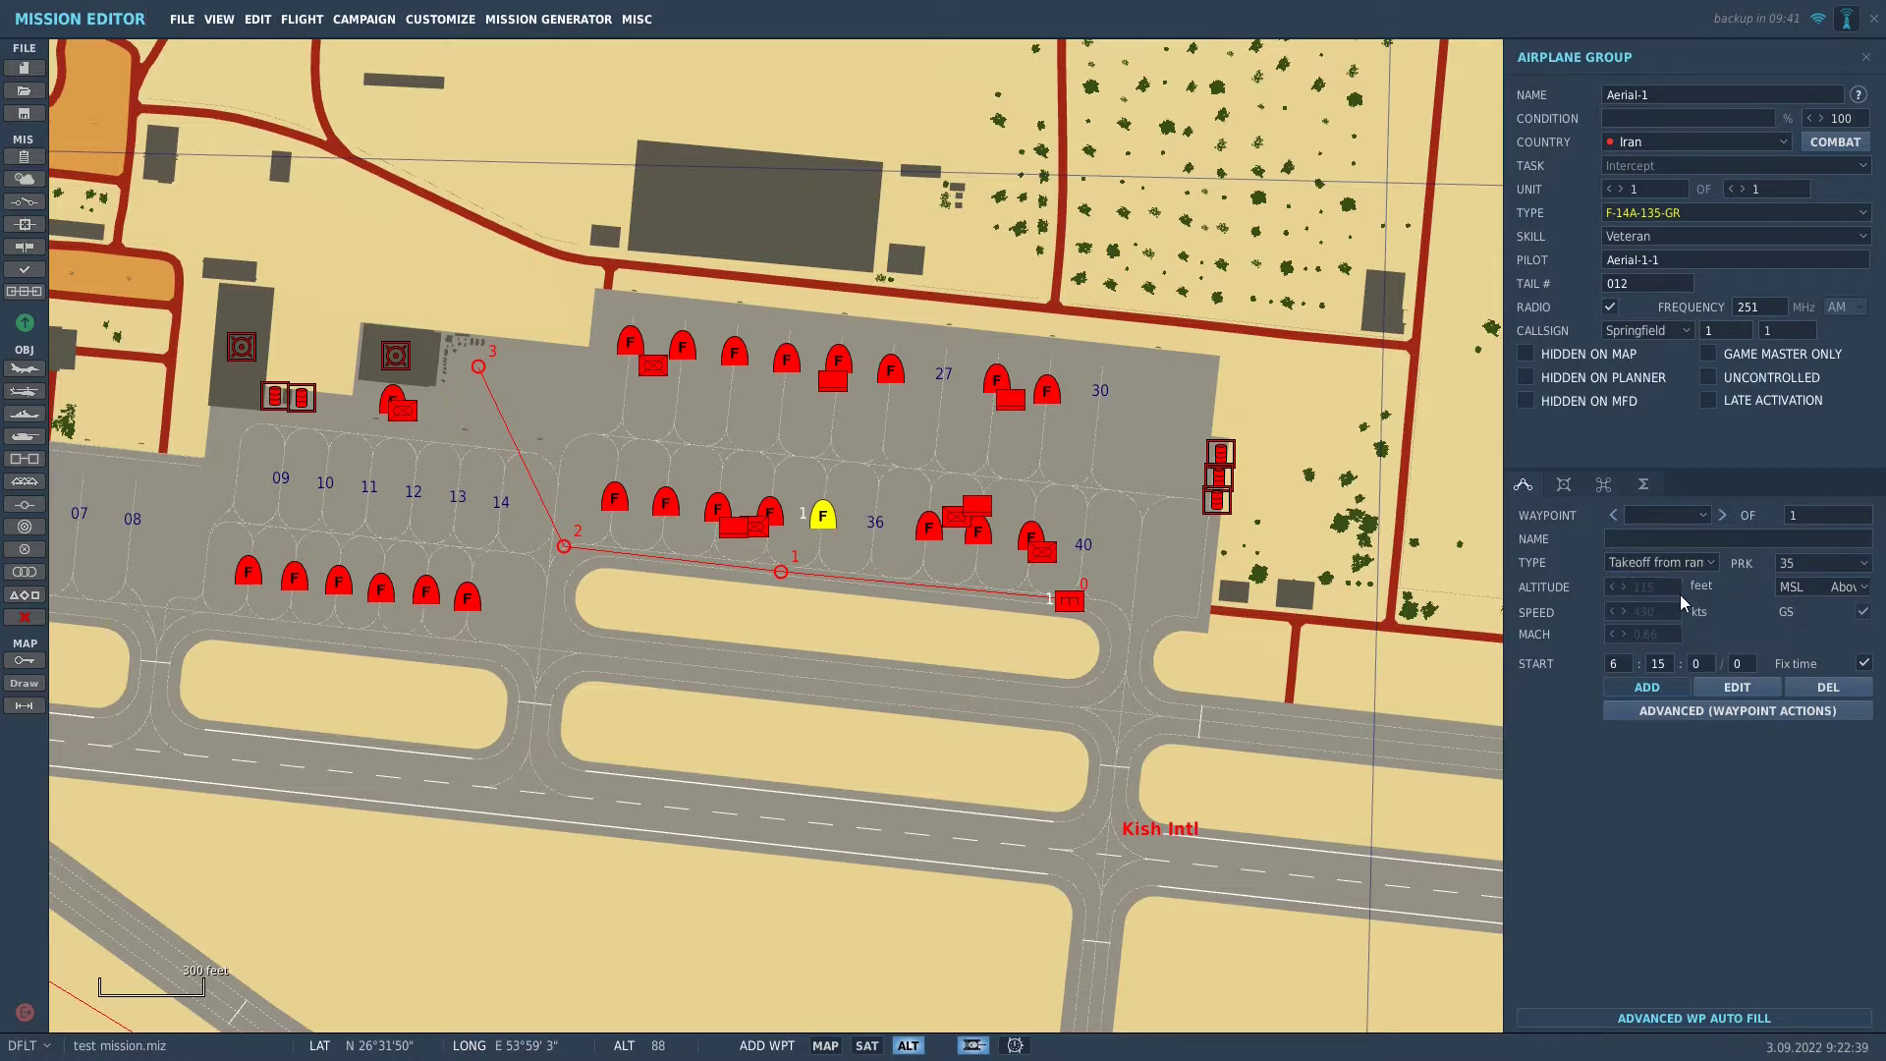
Give the F-14A the Top Gun: Maverick - Rogue Nation paint scheme and the AIM-54A-MK60*4, AIM-9M*4, XT*2 loadout
left_click(1564, 483)
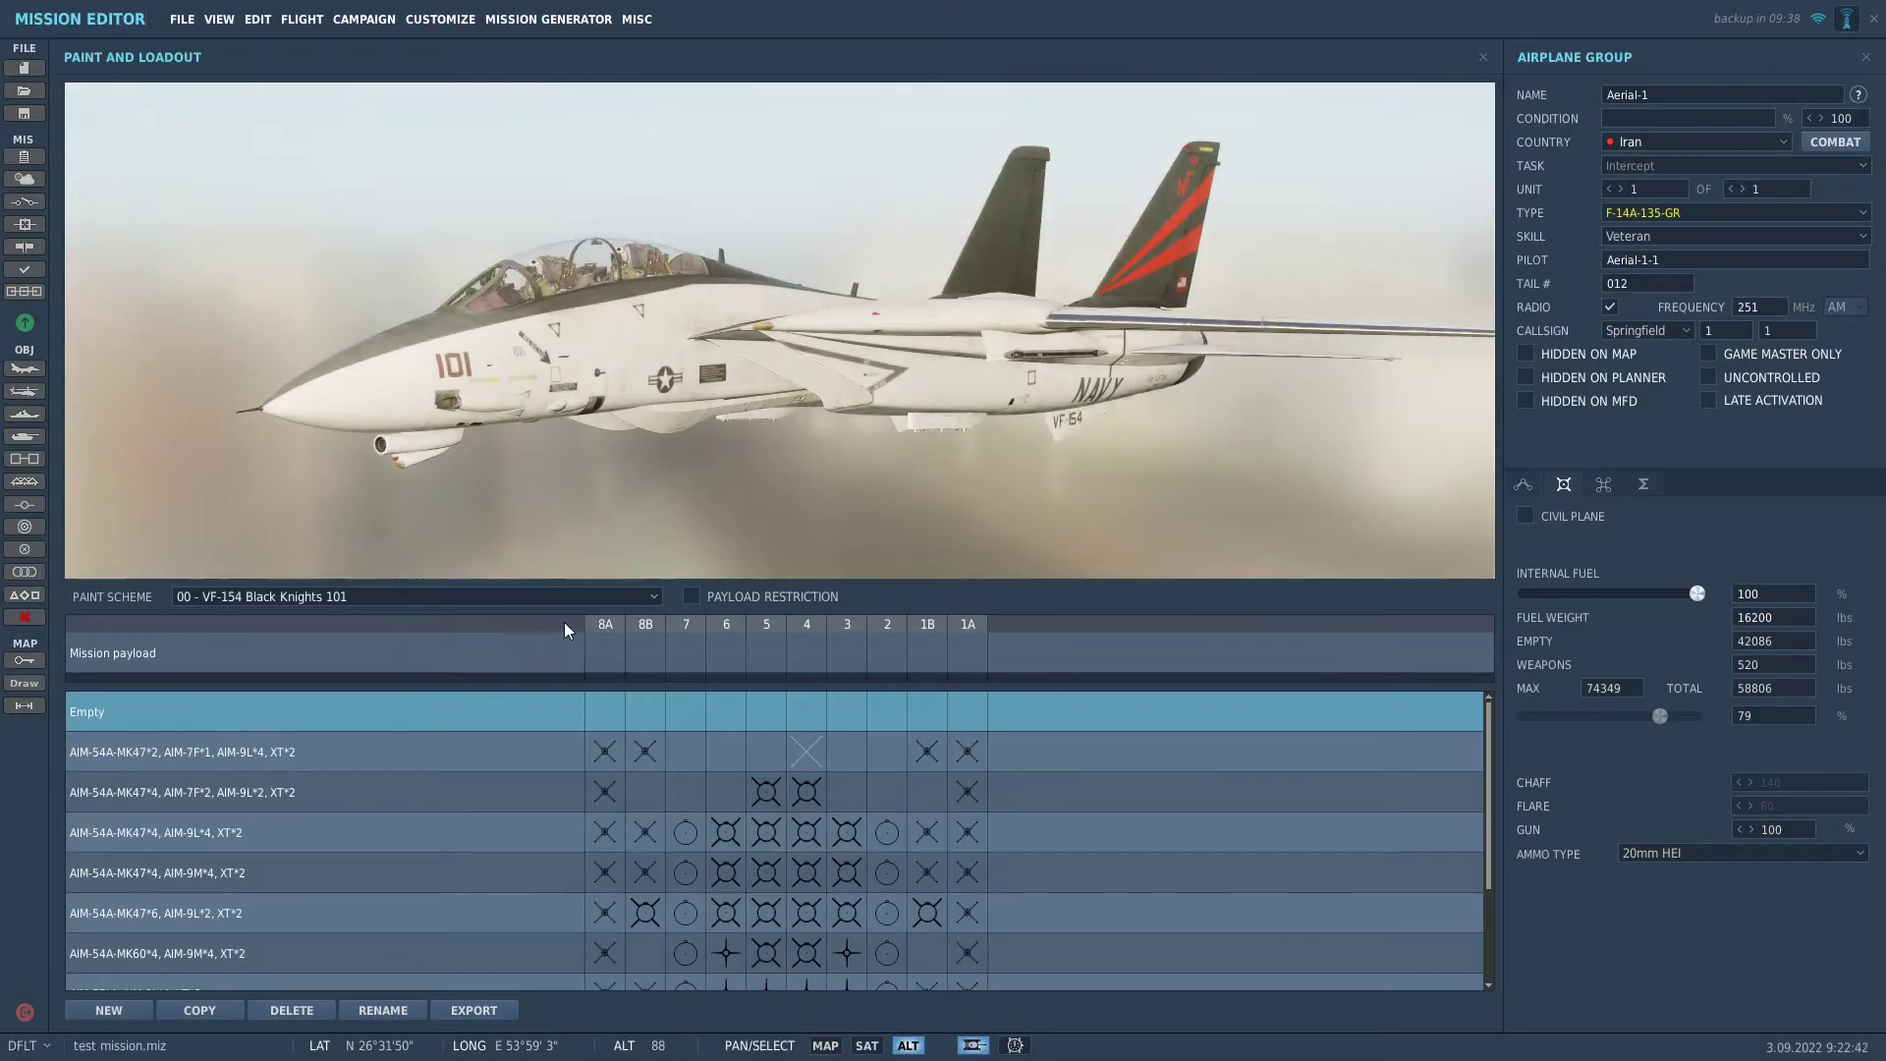
left_click(550, 598)
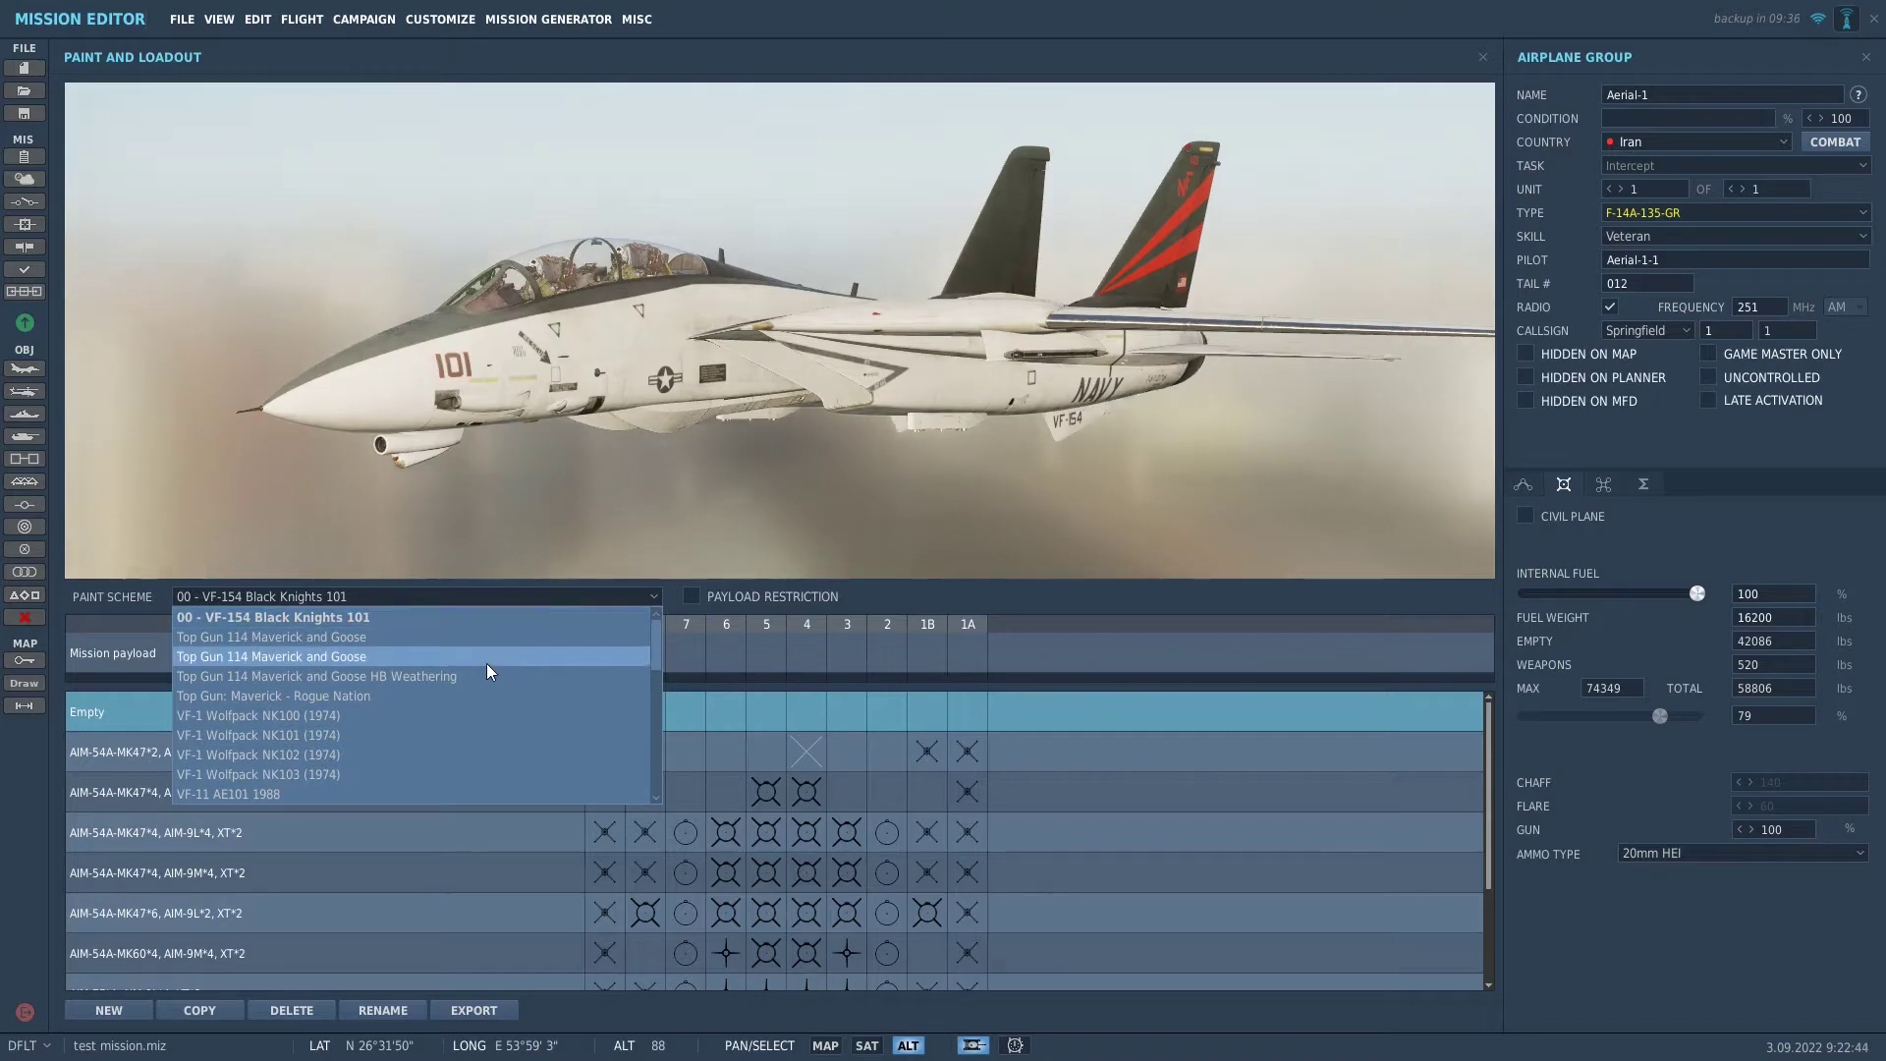
left_click(467, 696)
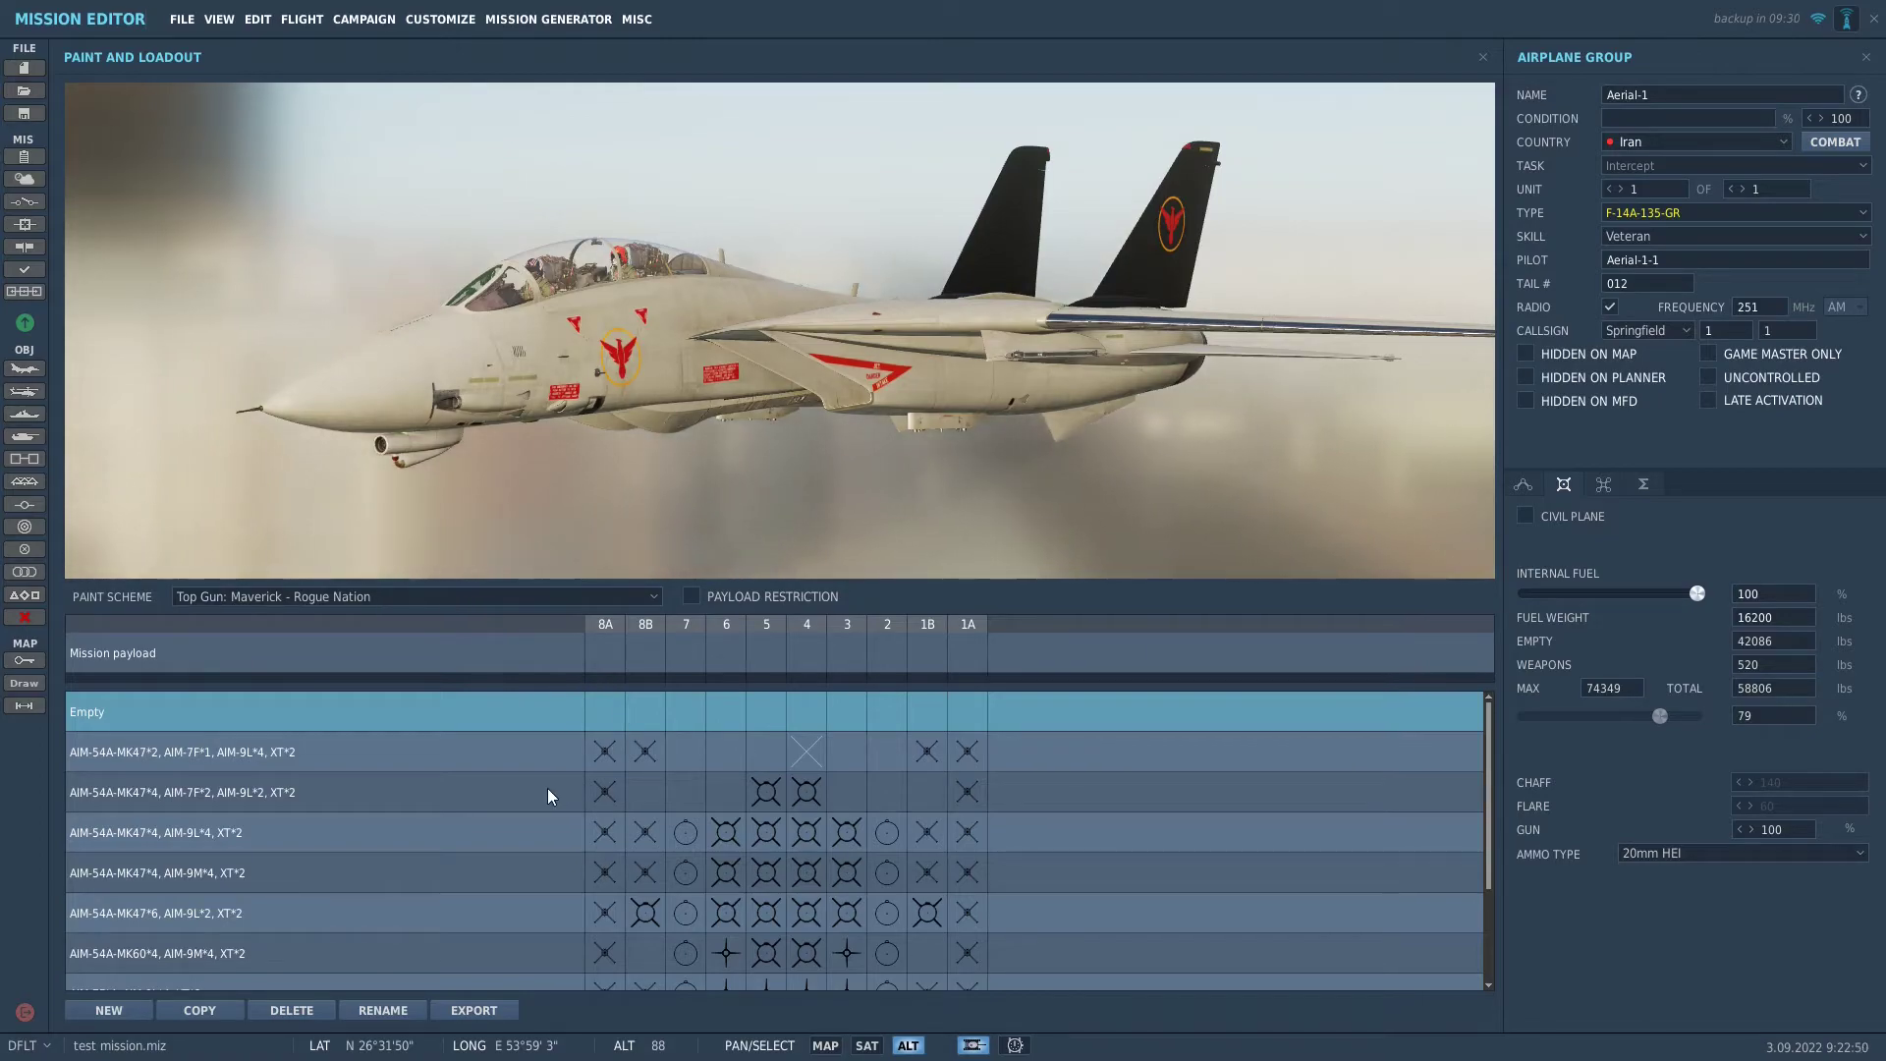
scroll(548, 796, "down", 1)
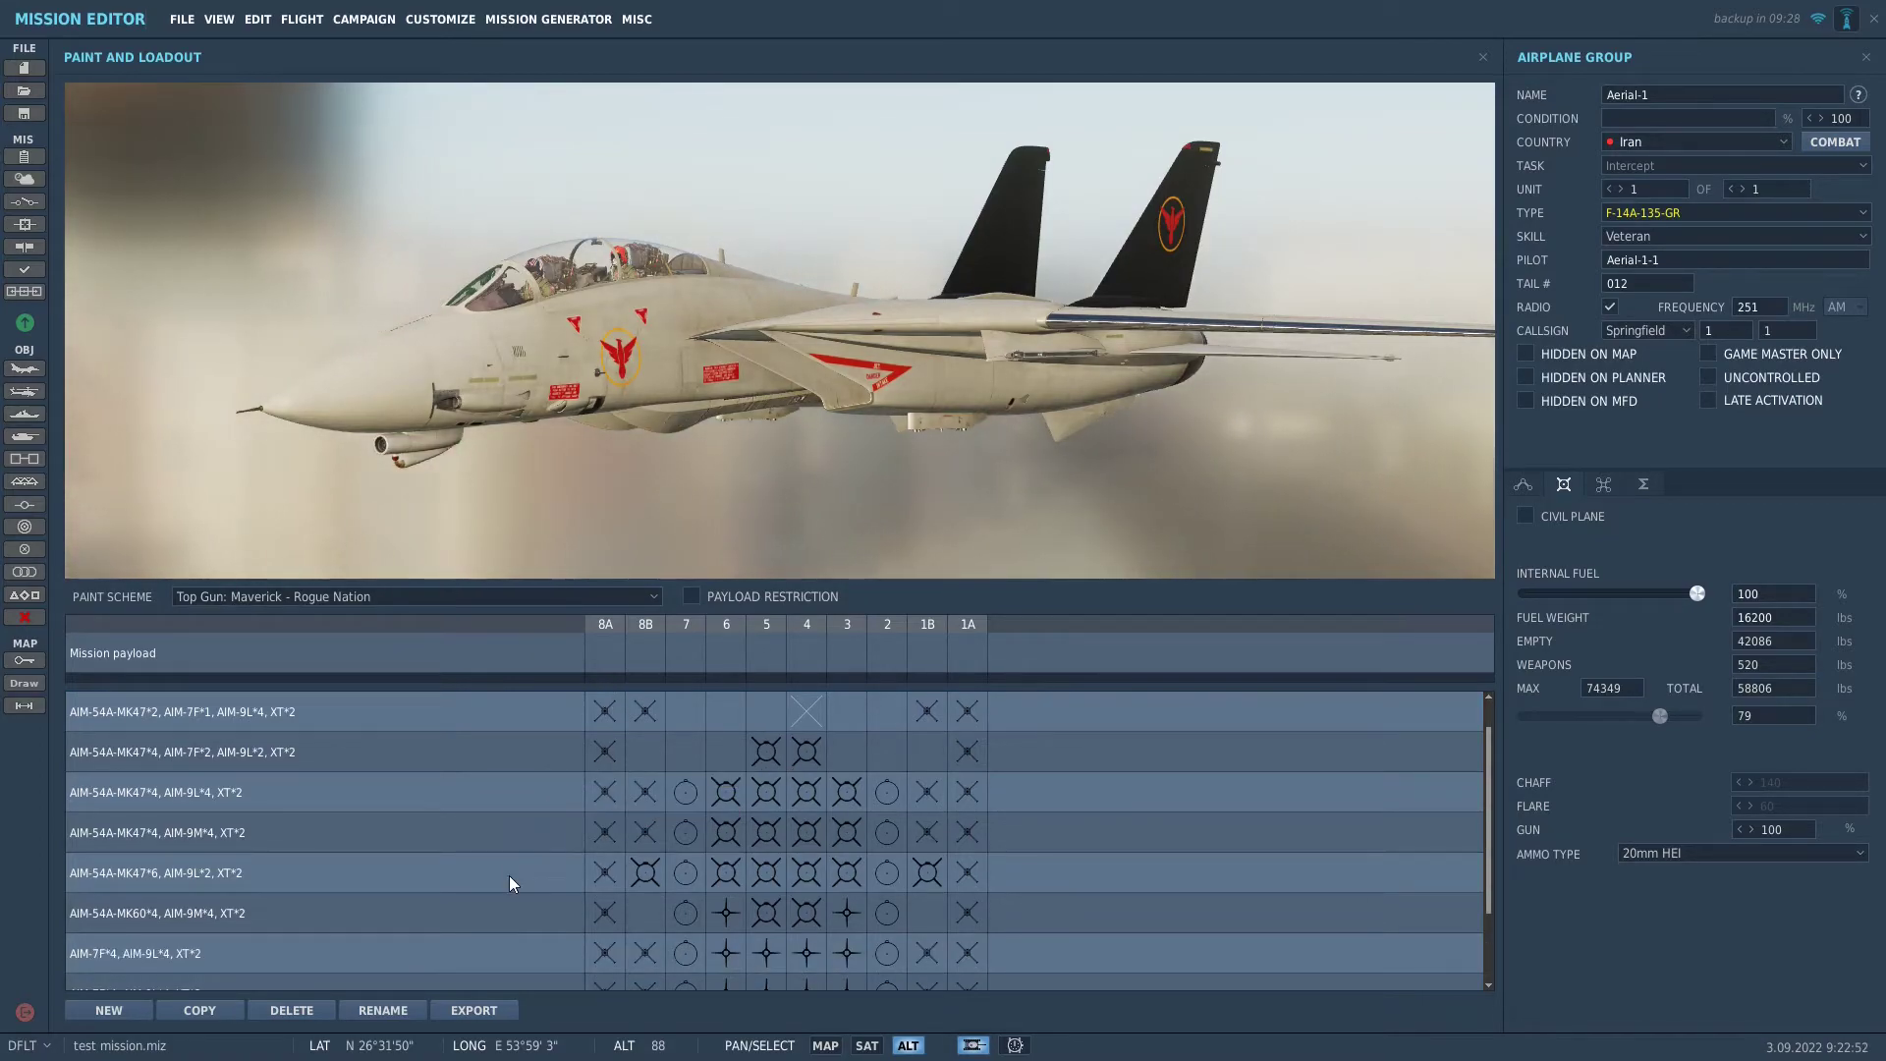
left_click(501, 908)
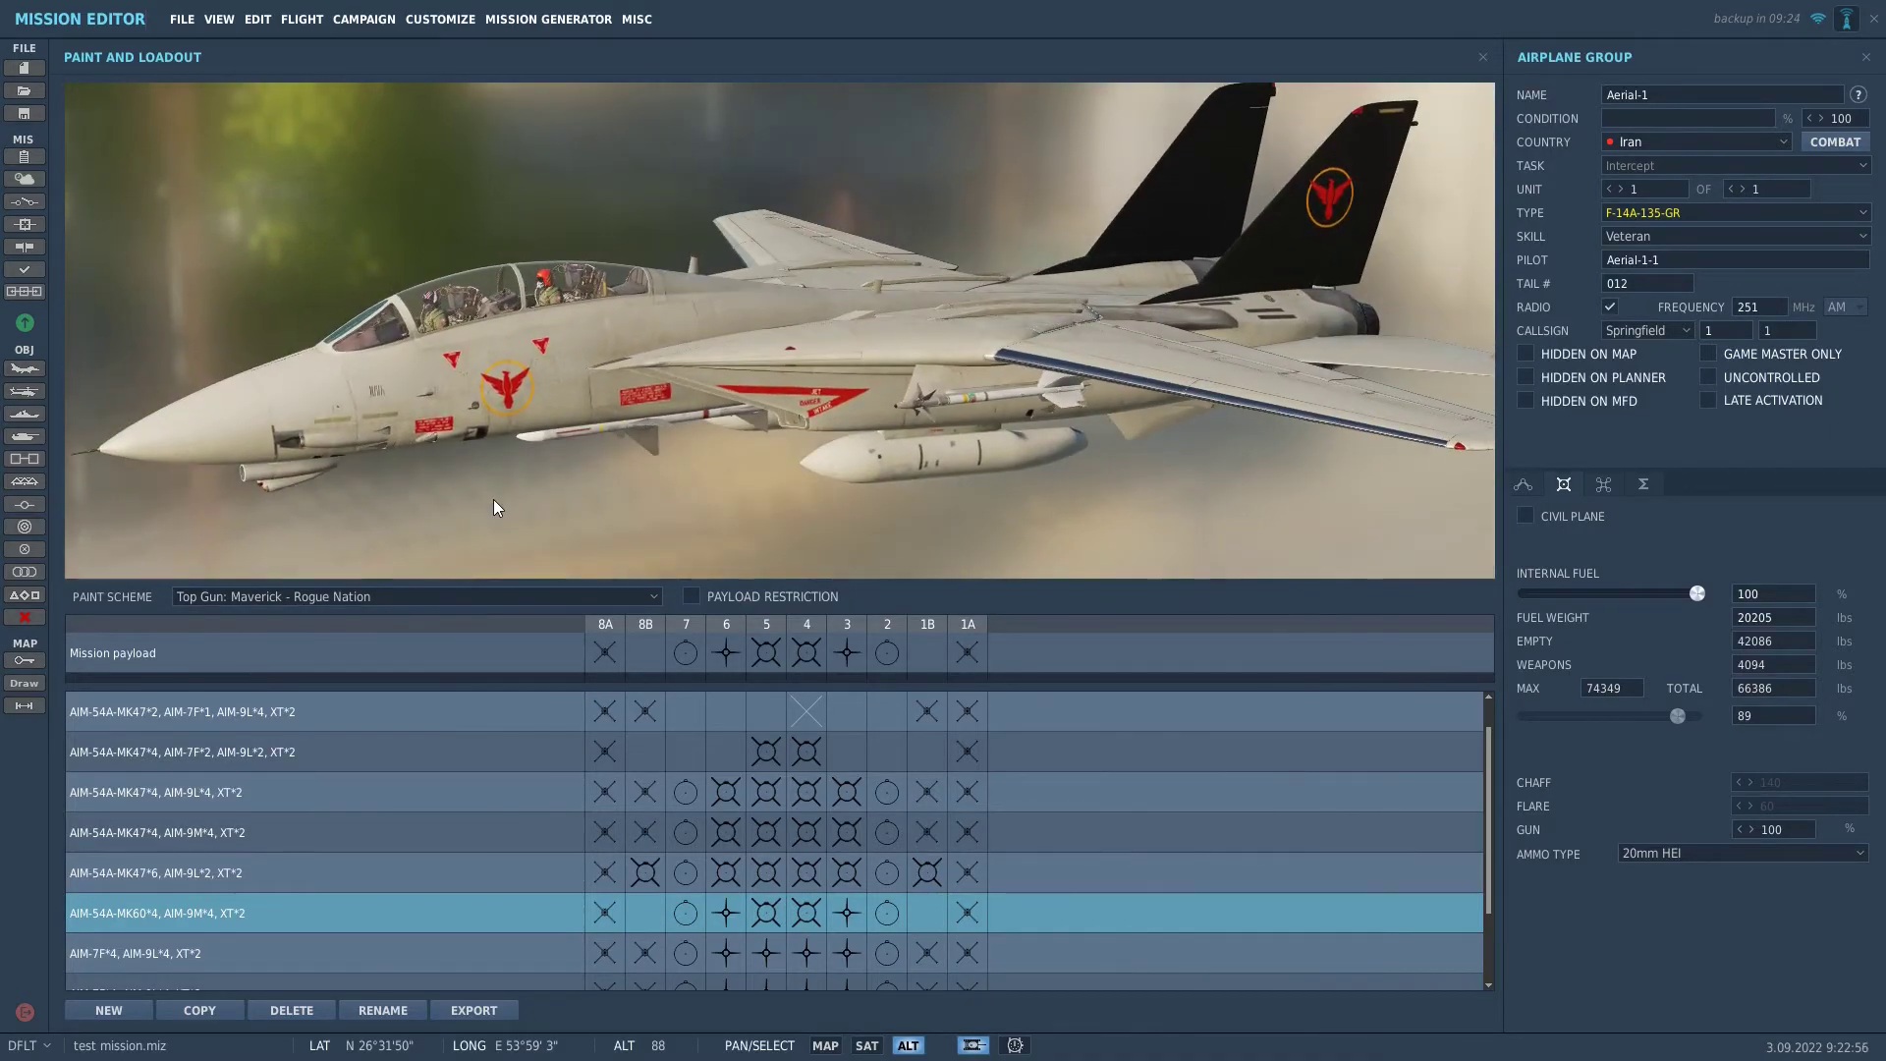
Set the skill of the F-14A at stand 35 to Player
left_click(1644, 484)
left_click(1682, 238)
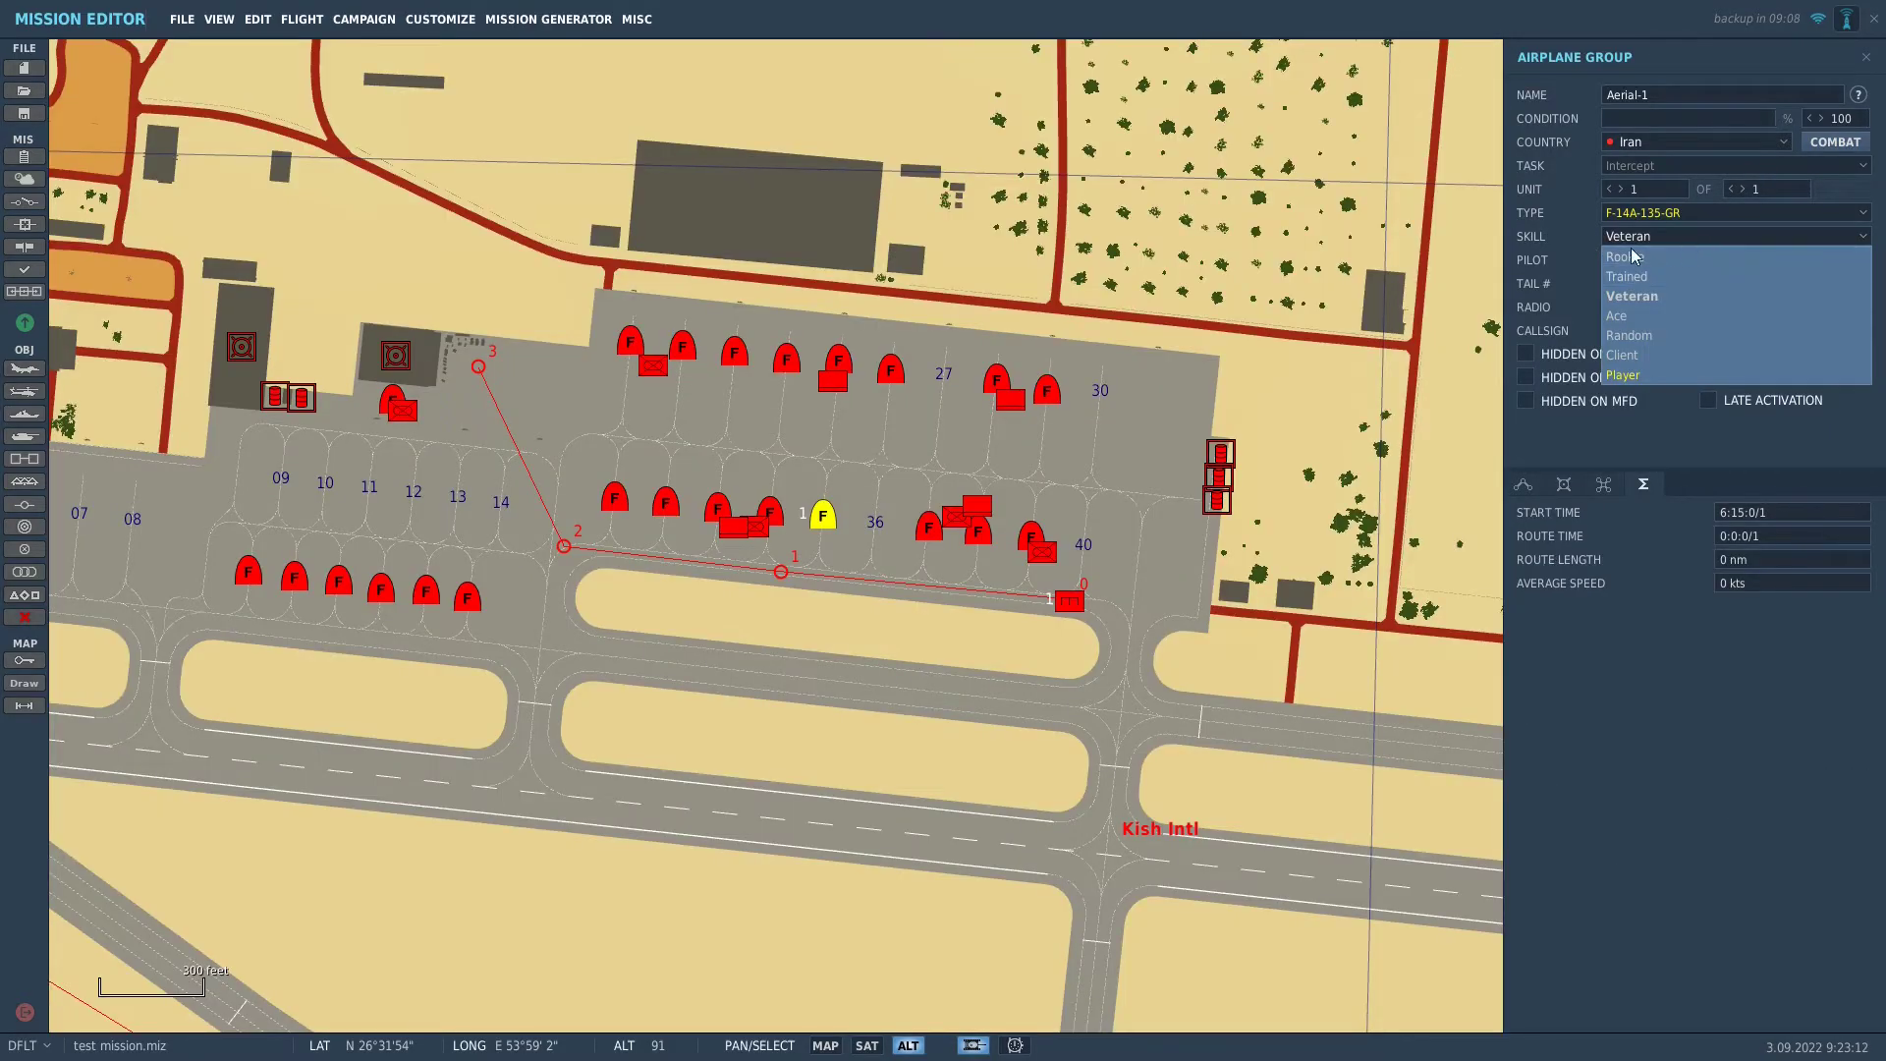
left_click(1572, 238)
left_click(1625, 243)
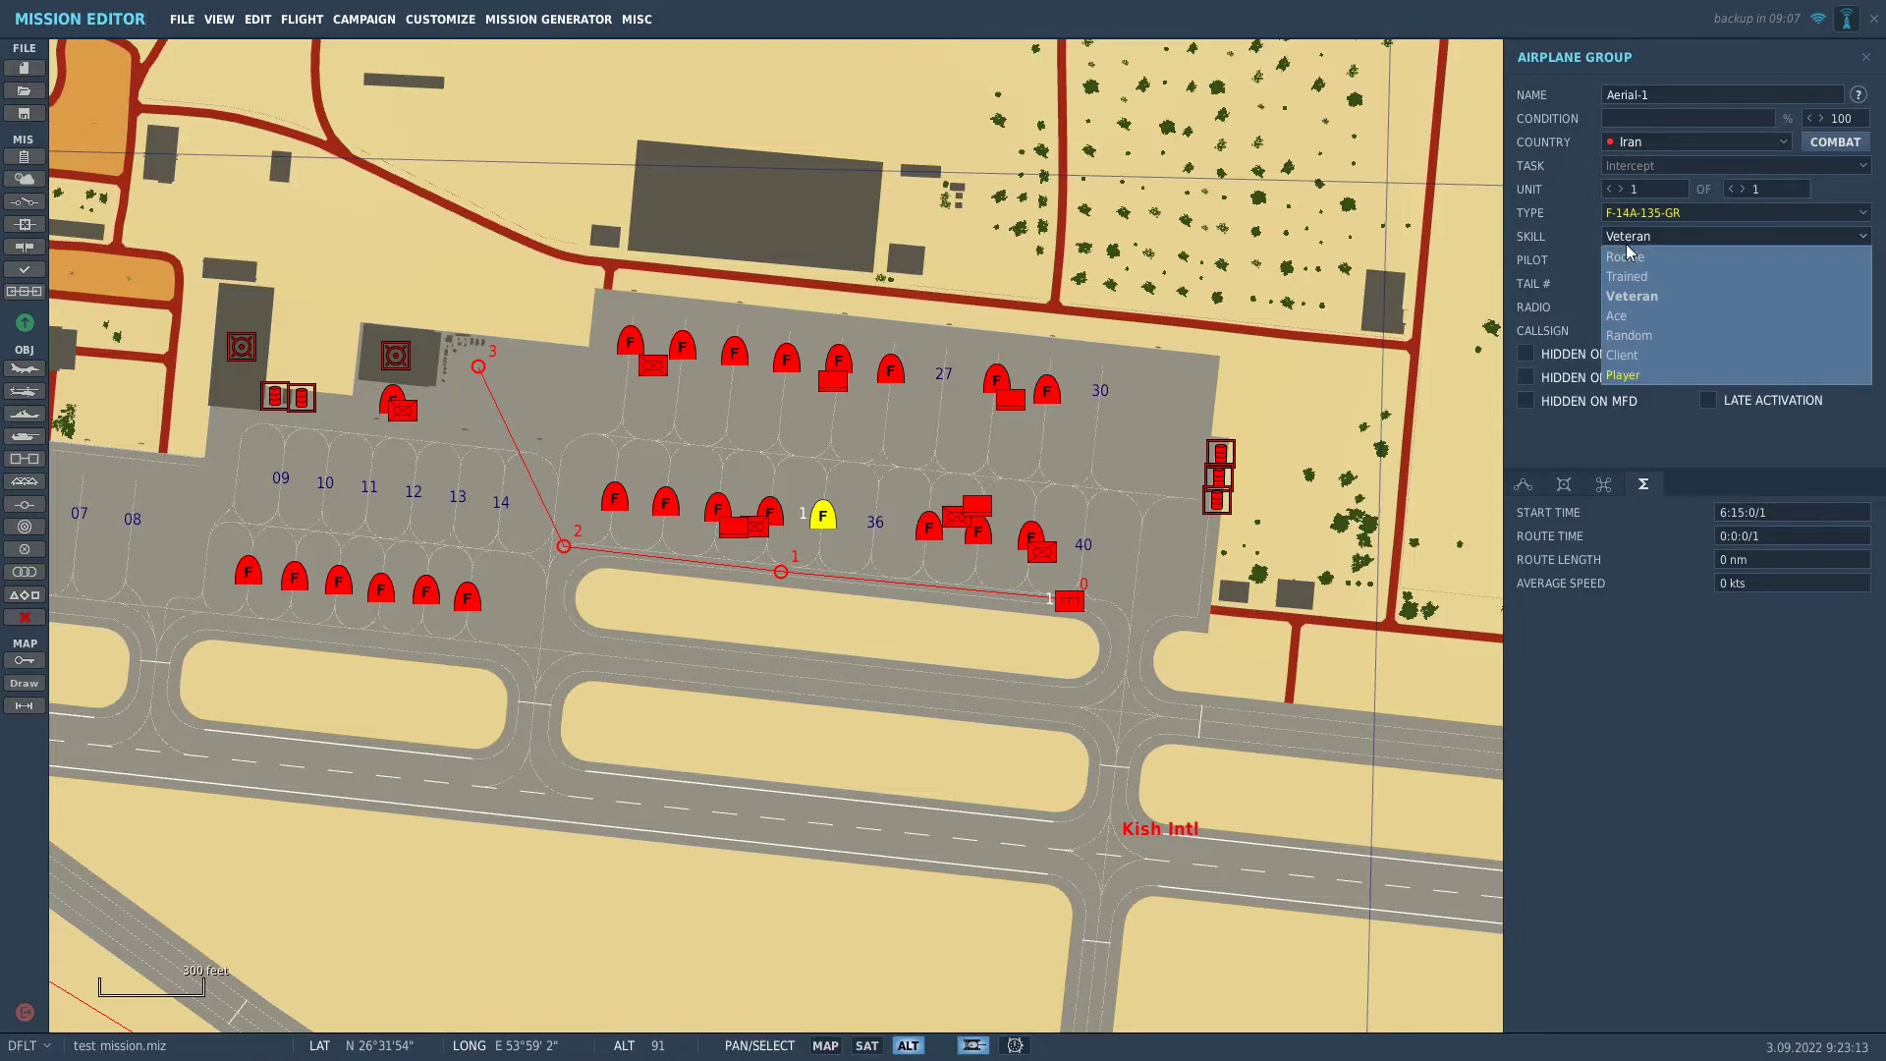
left_click(1647, 377)
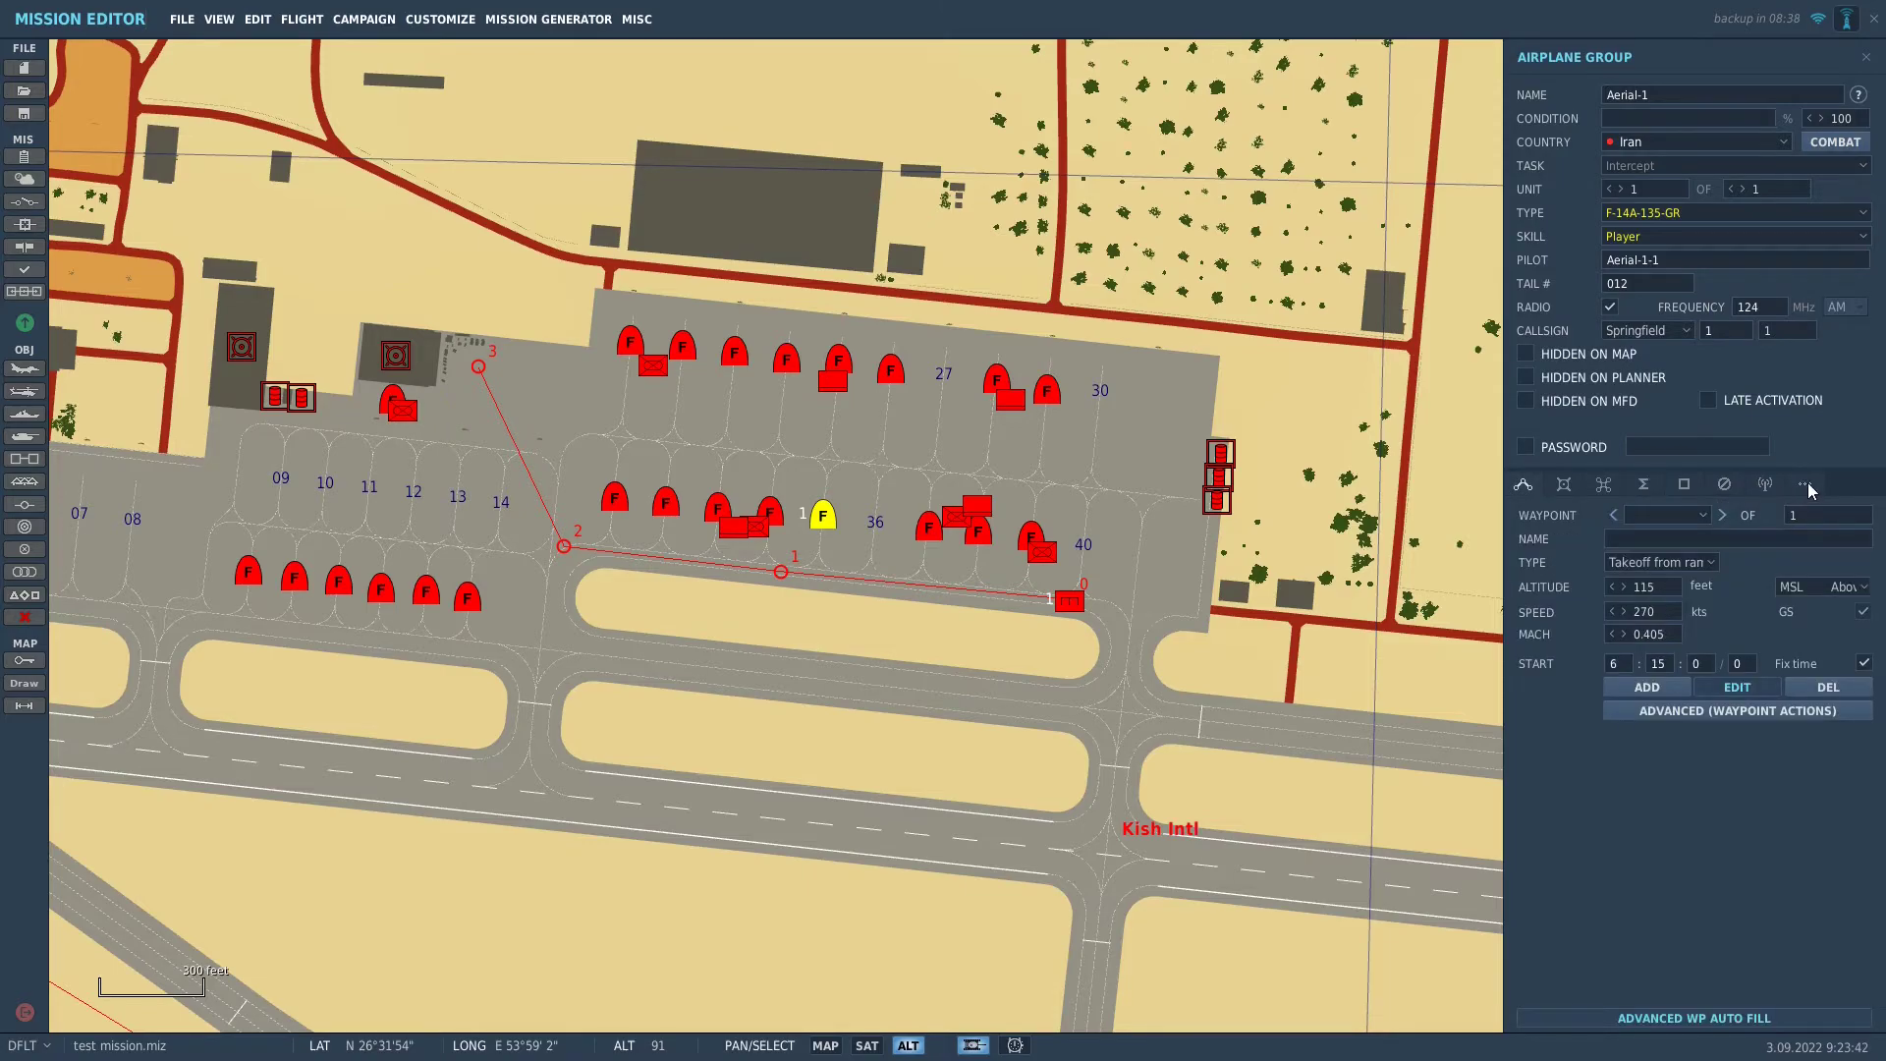
Look over the remaining settings of the player F-14A at stand 35 and close its group settings
left_click(1807, 482)
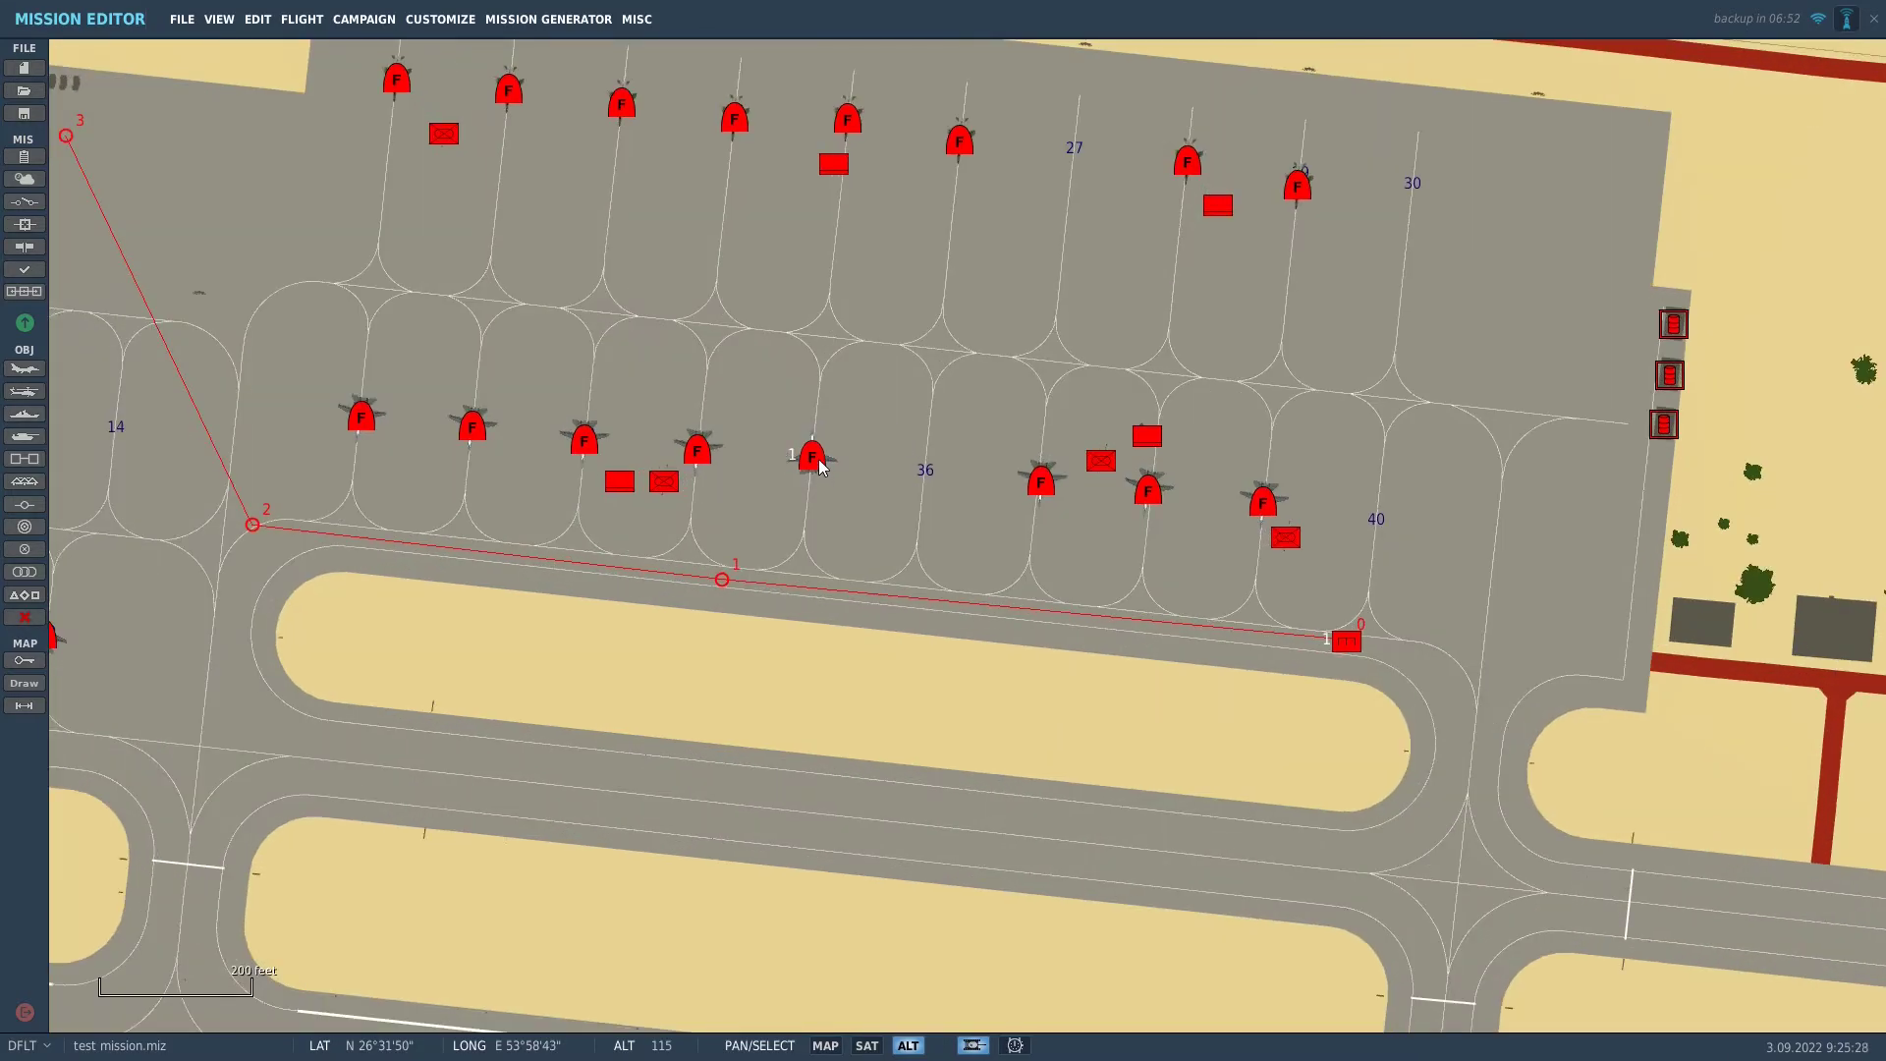
left_click(821, 465)
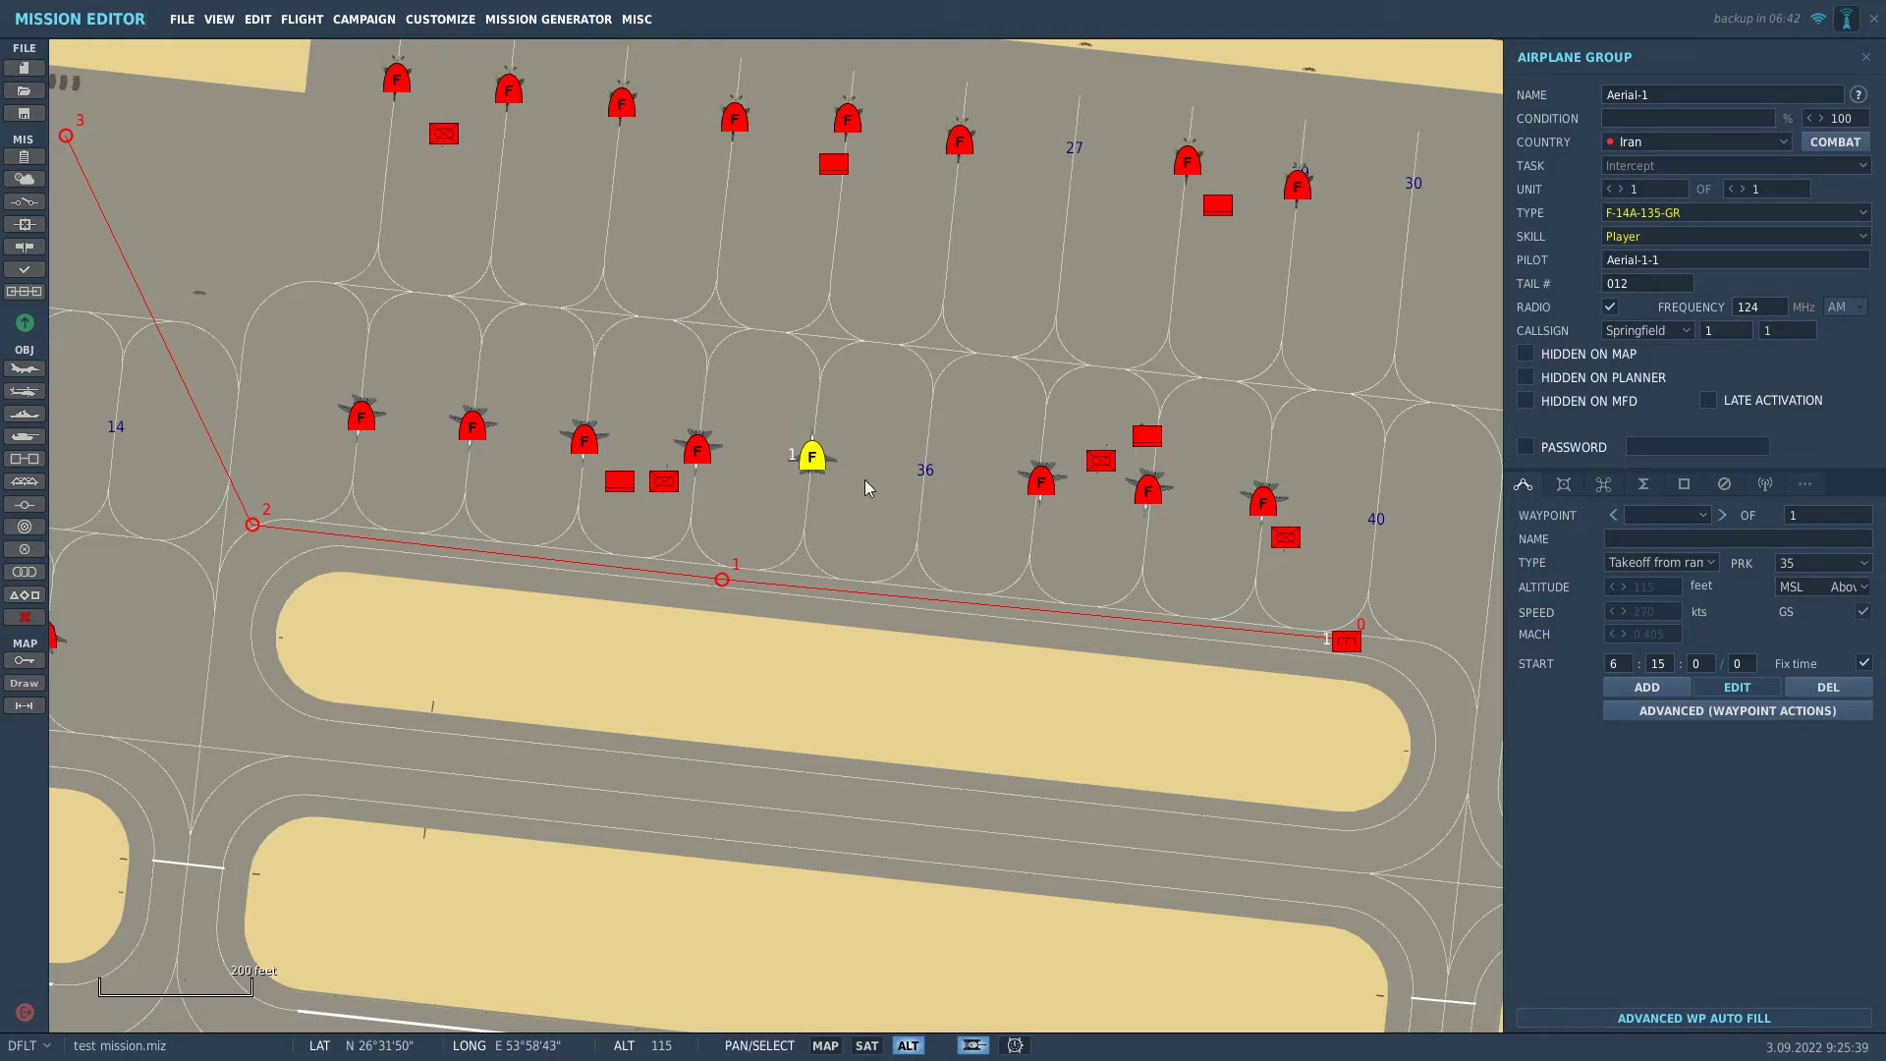
left_click(1865, 57)
scroll(934, 579, "down", 3)
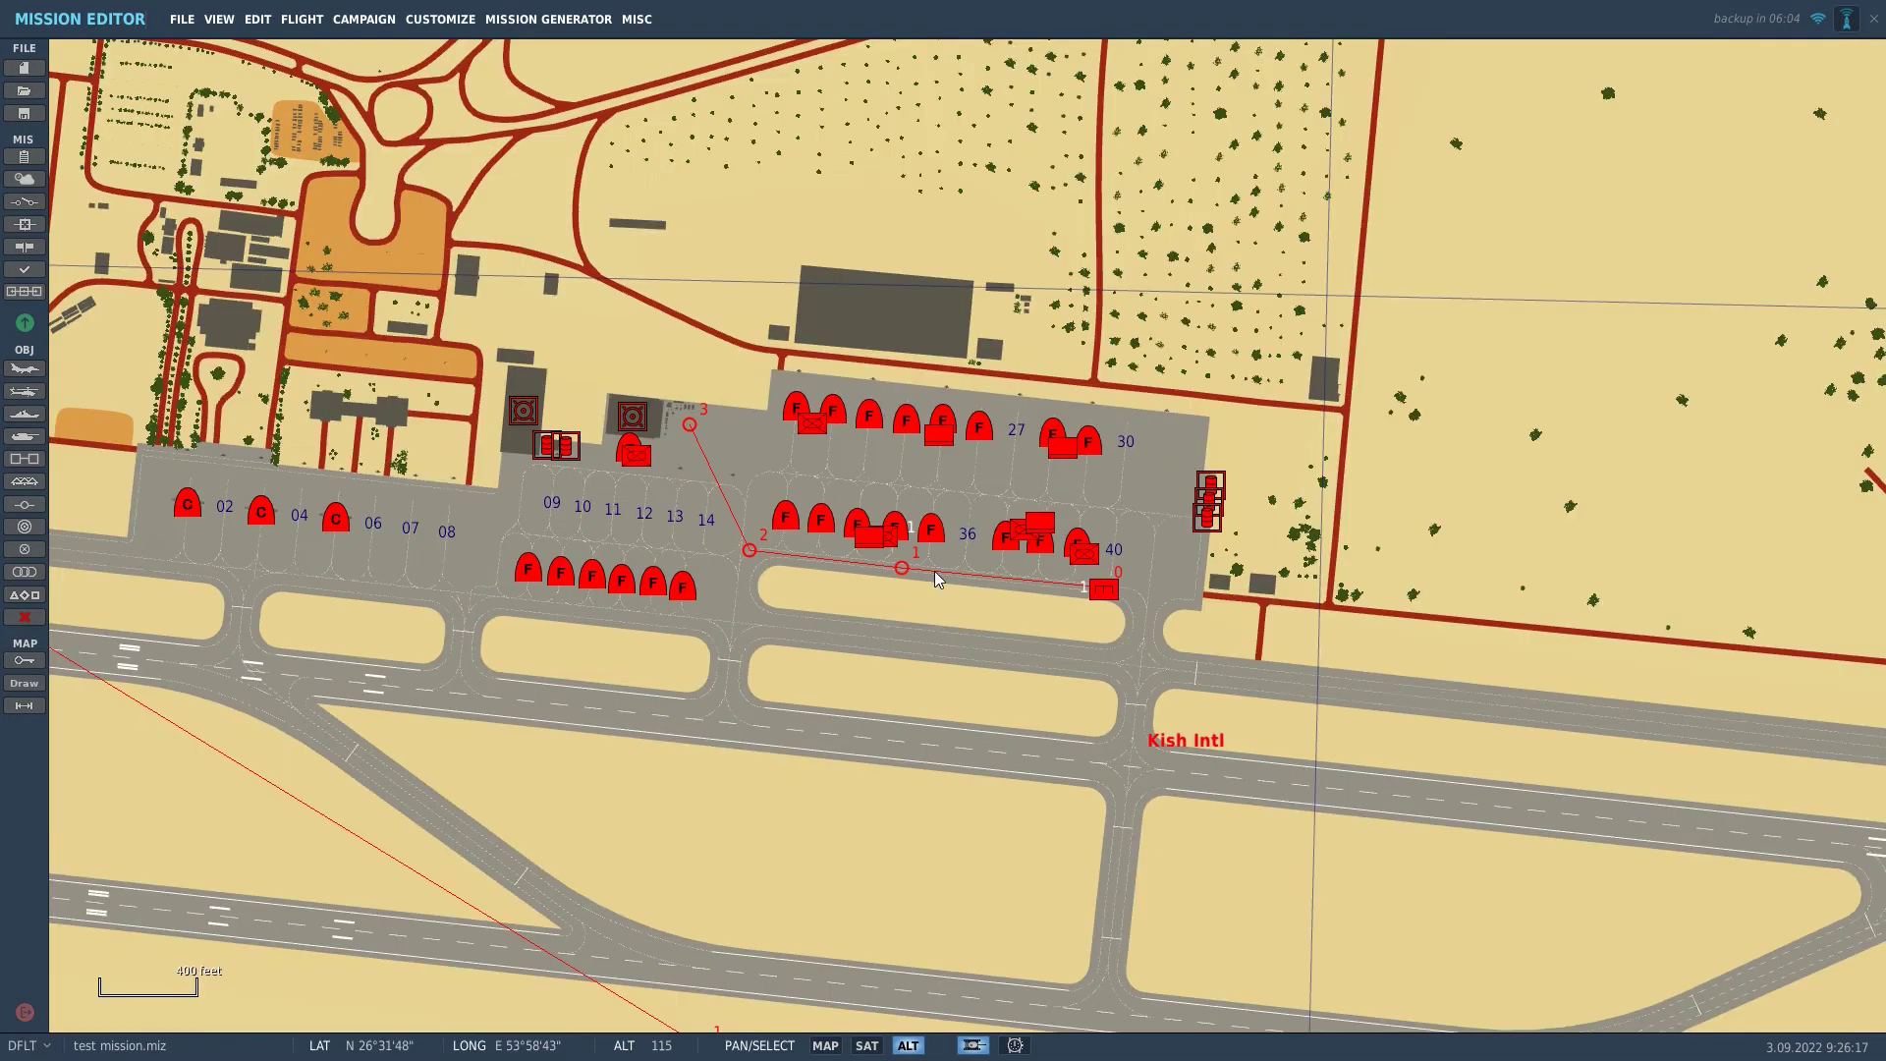